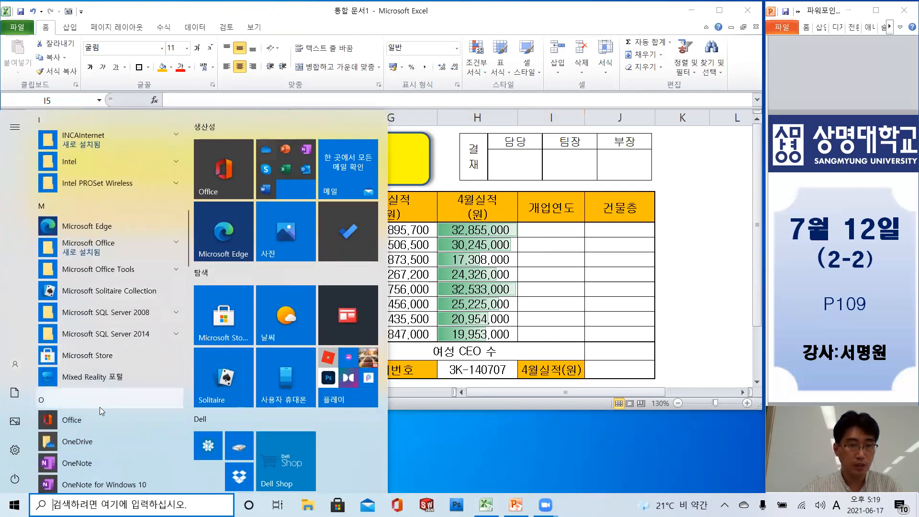
Open Notepad (메모장) from the Windows accessories (Windows 보조프로그램).
{"action": "scroll", "coordinate": [99, 407], "scroll_direction": "down", "scroll_amount": 7}
{"action": "scroll", "coordinate": [98, 400], "scroll_direction": "down", "scroll_amount": 6}
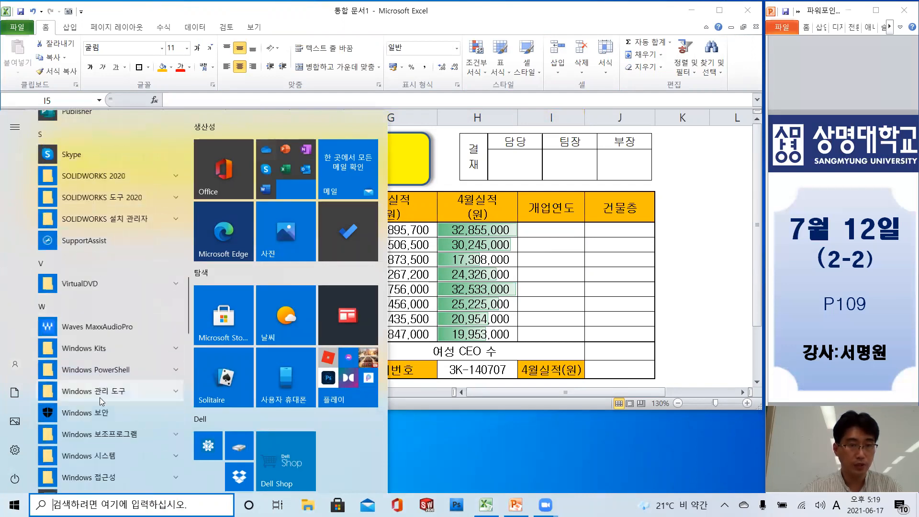
{"action": "left_click", "coordinate": [130, 263]}
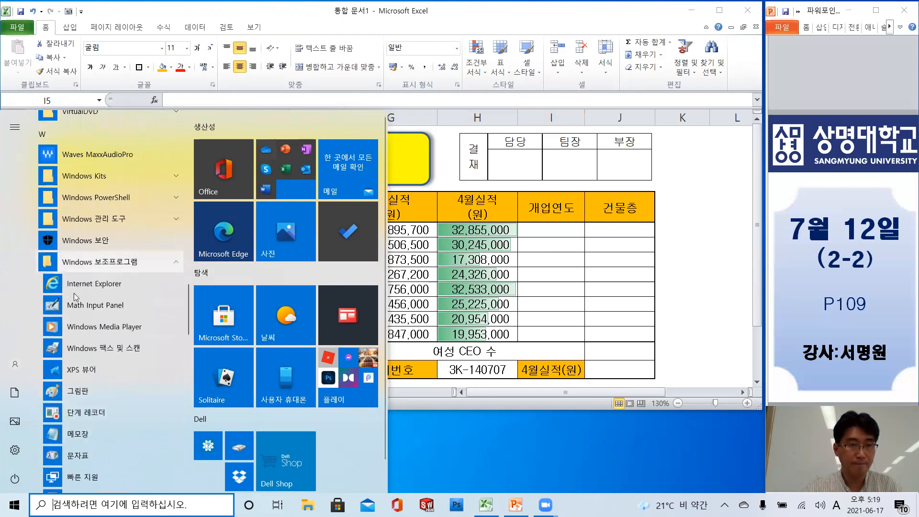
{"action": "left_click", "coordinate": [70, 439]}
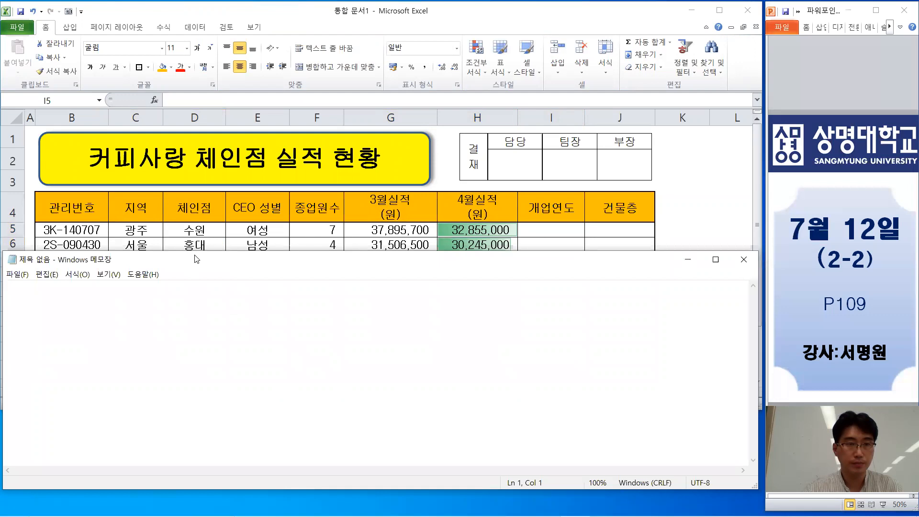
Move and resize the empty Notepad window so it sits below the worksheet and leaves the whole table uncovered.
{"action": "left_click_drag", "start_coordinate": [195, 253], "coordinate": [211, 365]}
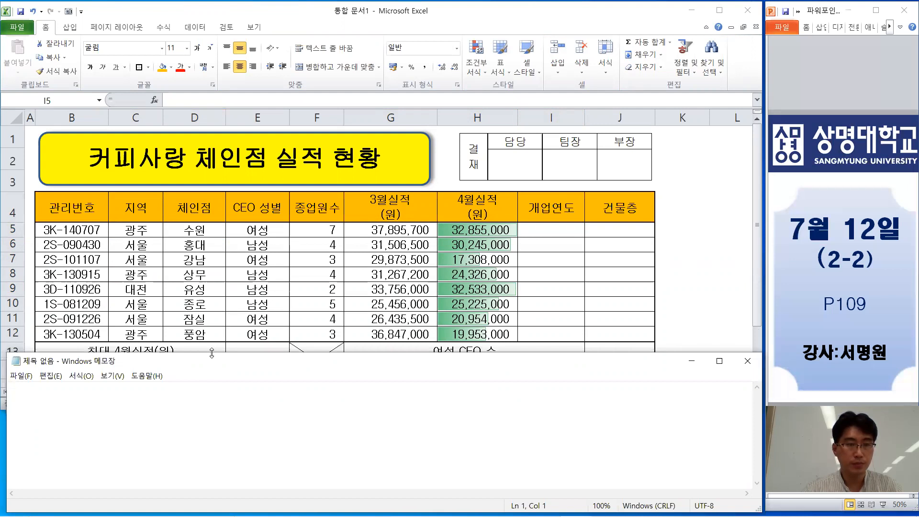
{"action": "left_click_drag", "start_coordinate": [212, 353], "coordinate": [212, 408]}
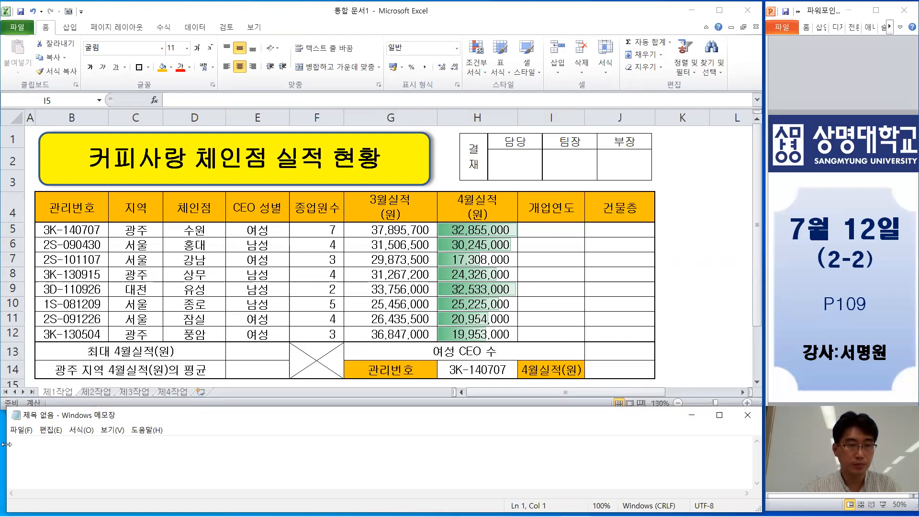
{"action": "left_click_drag", "start_coordinate": [7, 444], "coordinate": [1, 444]}
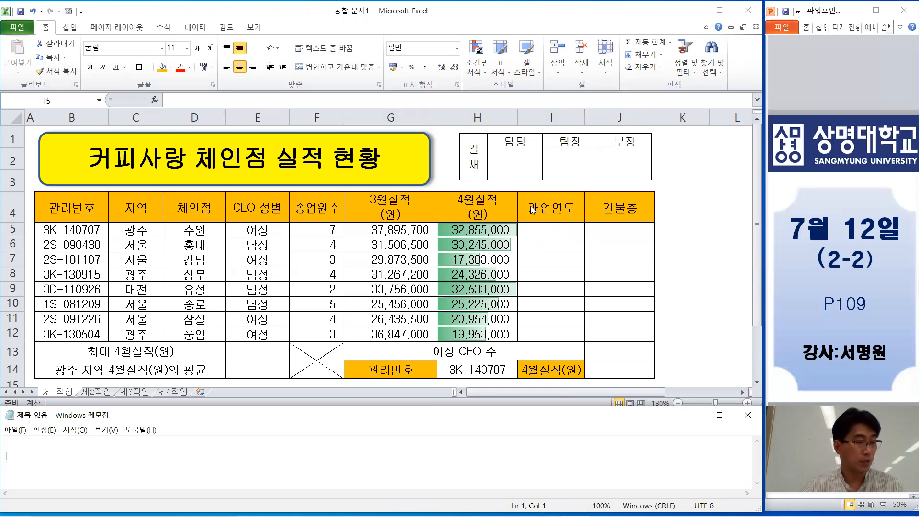
Start a MID formula in cell I5 under 개업연도, with the 관리번호 in B5 as its text.
{"action": "left_click", "coordinate": [531, 232]}
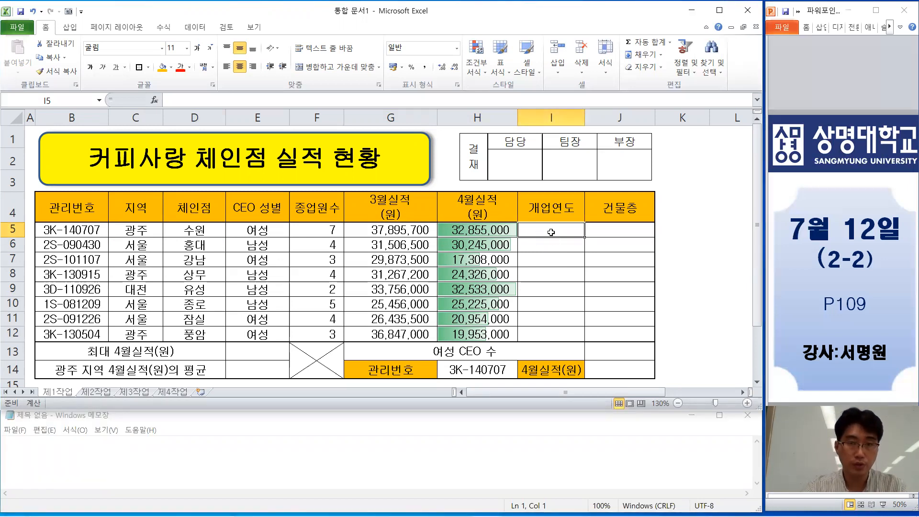
{"action": "left_click", "coordinate": [218, 100]}
{"action": "type", "text": "="}
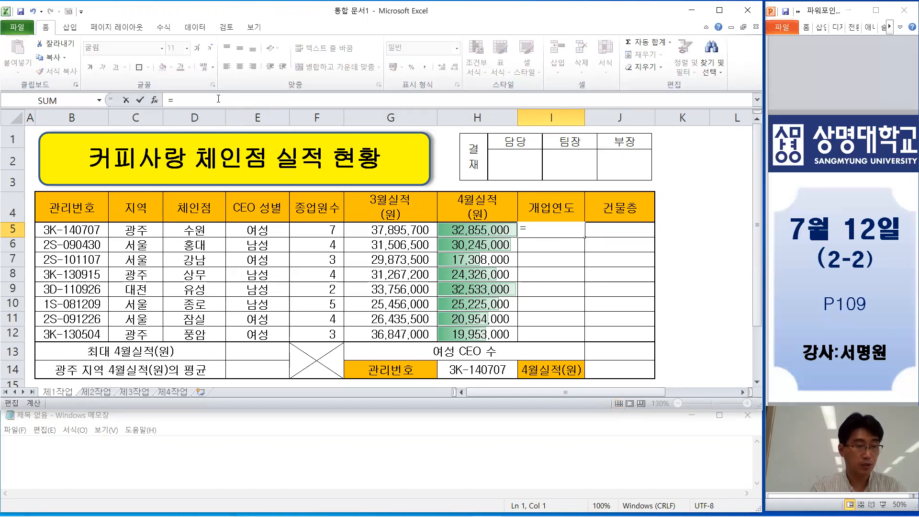
{"action": "type", "text": "ㅡㅑ"}
{"action": "key", "text": "Hangul"}
{"action": "key", "text": "BackSpace"}
{"action": "key", "text": "BackSpace"}
{"action": "type", "text": "mid"}
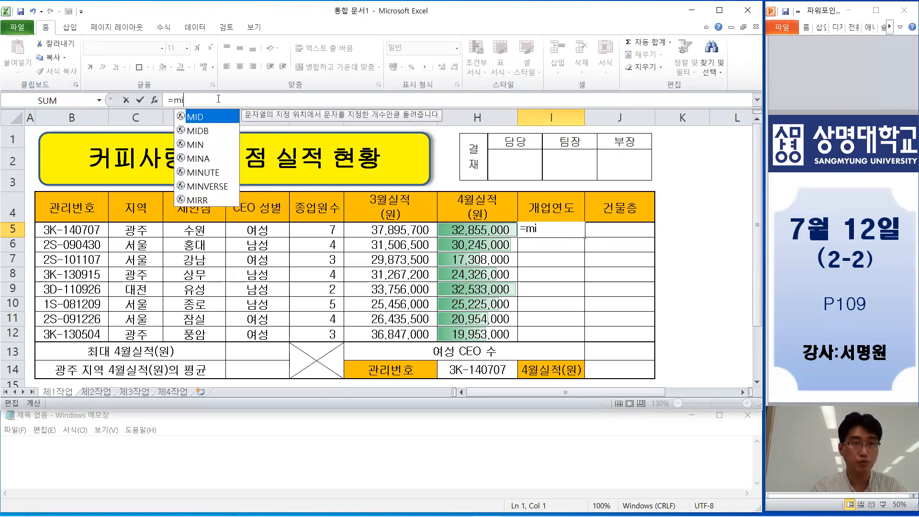
{"action": "double_click", "coordinate": [194, 117]}
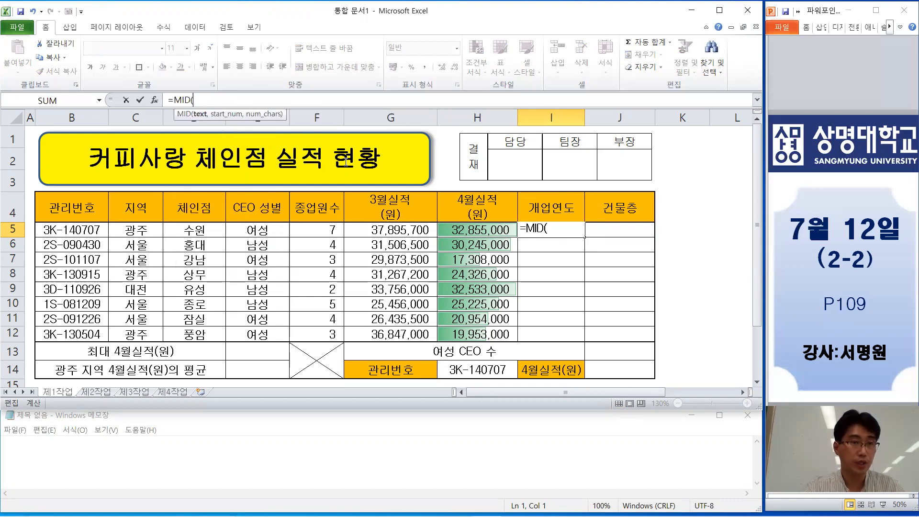
{"action": "left_click", "coordinate": [92, 231]}
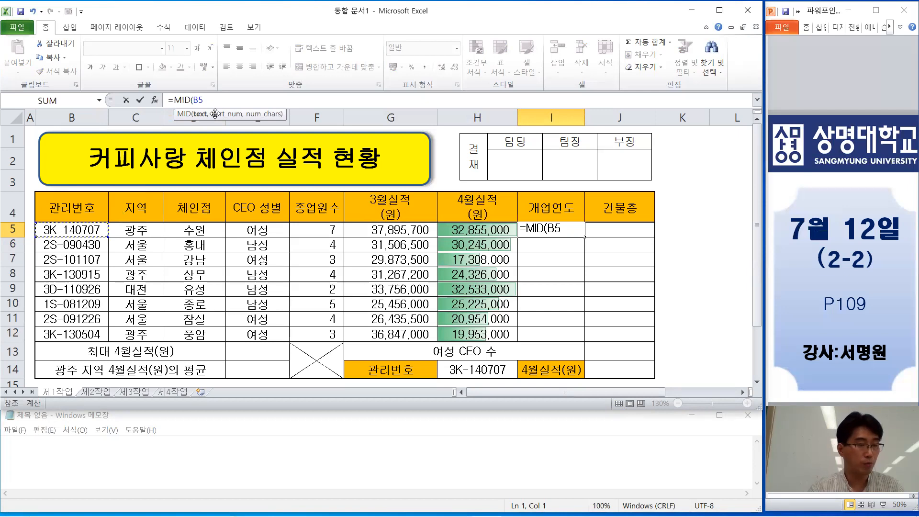
Complete the MID function in I5 so it extracts 2 characters starting at position 4: =MID(B5,4,2).
{"action": "type", "text": ","}
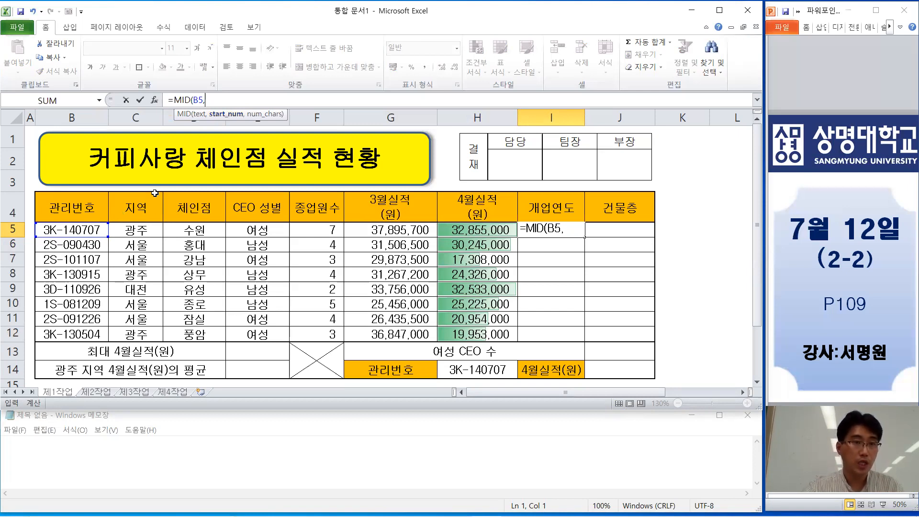
{"action": "type", "text": "4"}
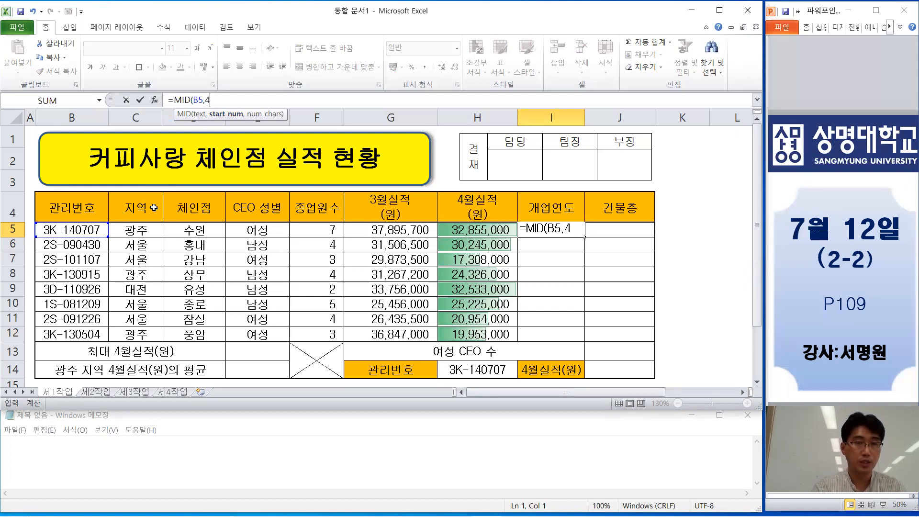
{"action": "type", "text": ","}
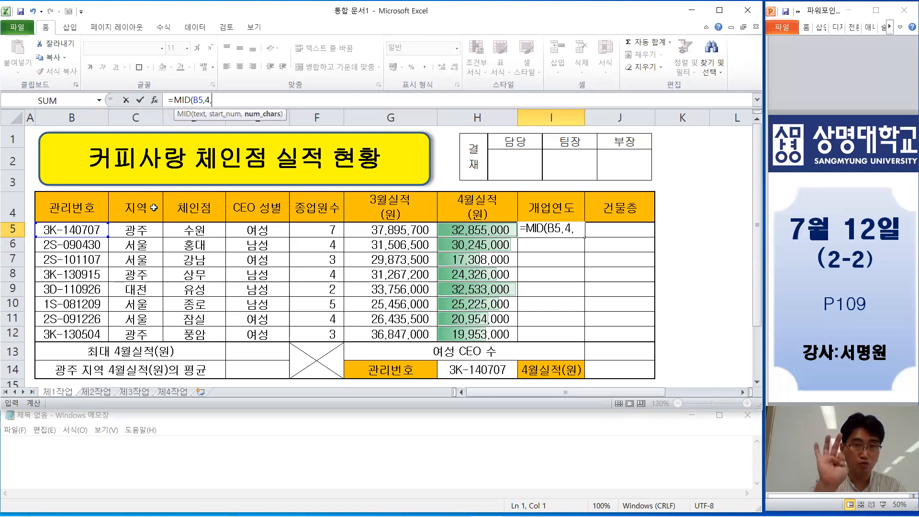
{"action": "type", "text": "2"}
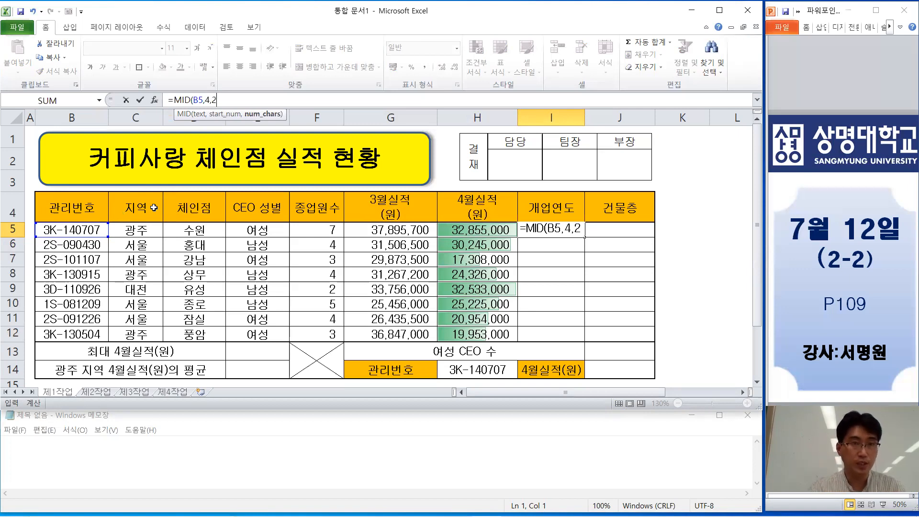
{"action": "type", "text": ")"}
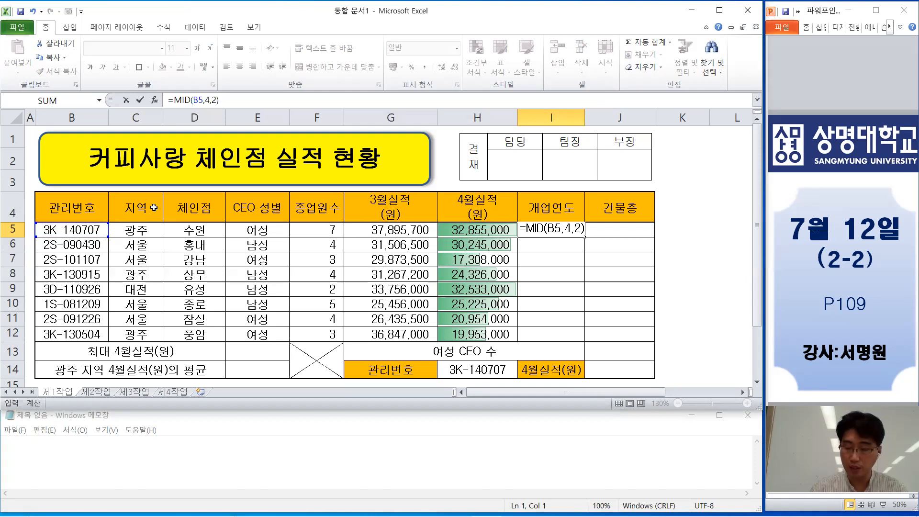
Extend the I5 formula with +2000&"년" and fill it down through I12.
{"action": "type", "text": "+2000"}
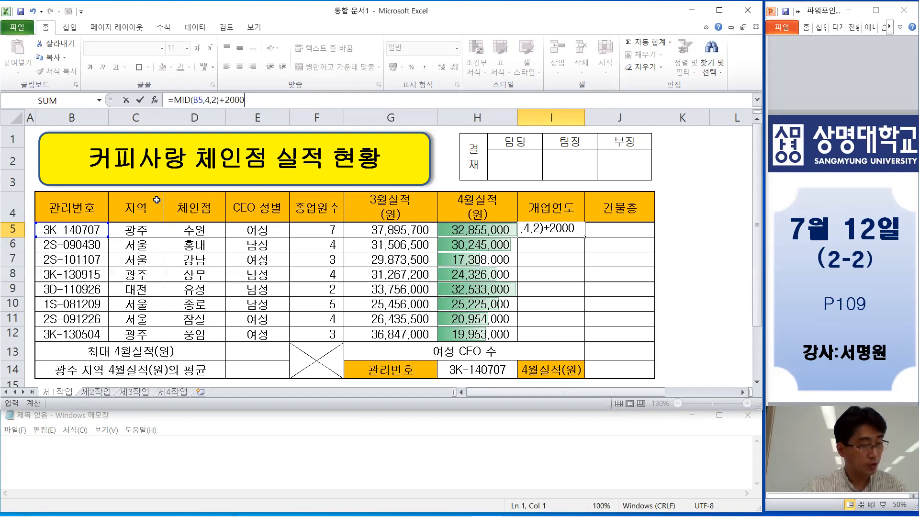
{"action": "type", "text": "&\""}
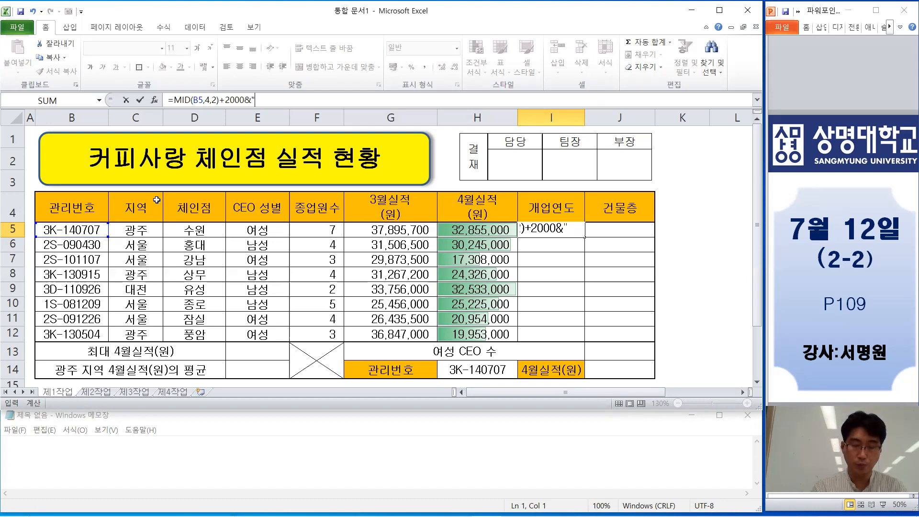
{"action": "type", "text": "년\""}
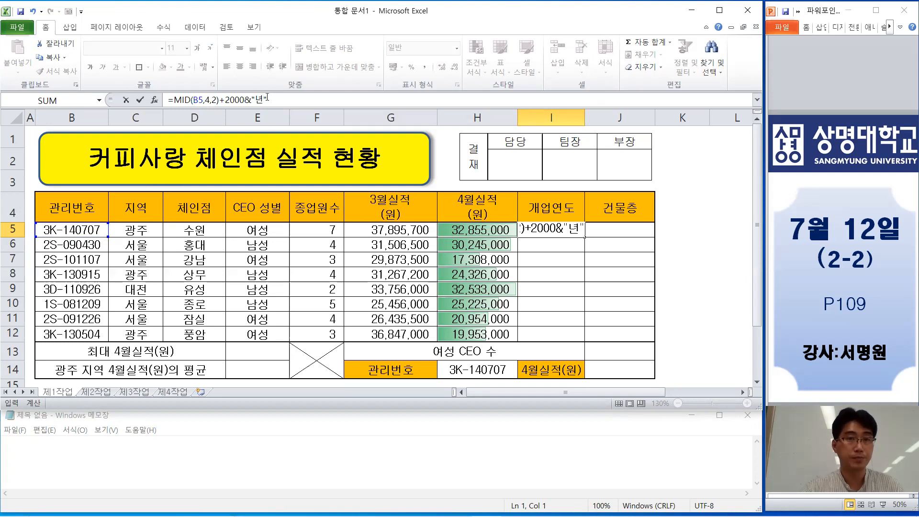
{"action": "left_click", "coordinate": [140, 100]}
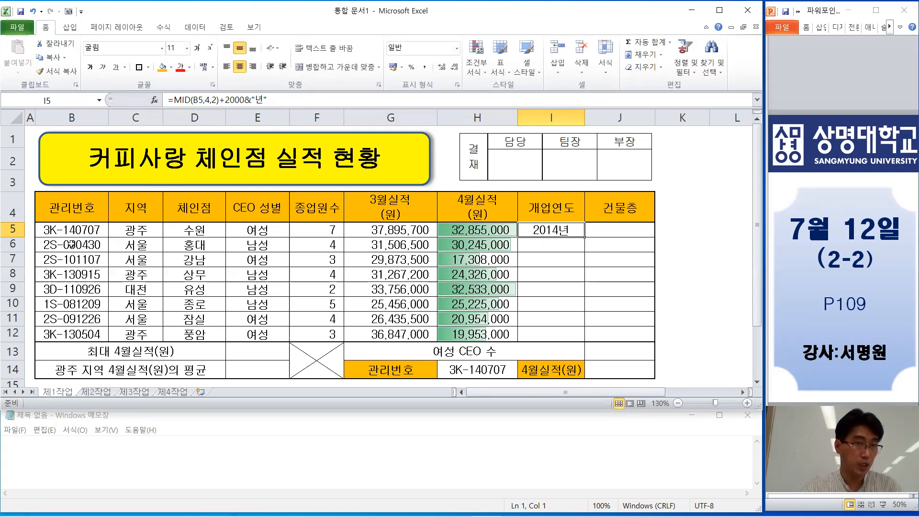
{"action": "left_click_drag", "start_coordinate": [584, 237], "coordinate": [583, 340]}
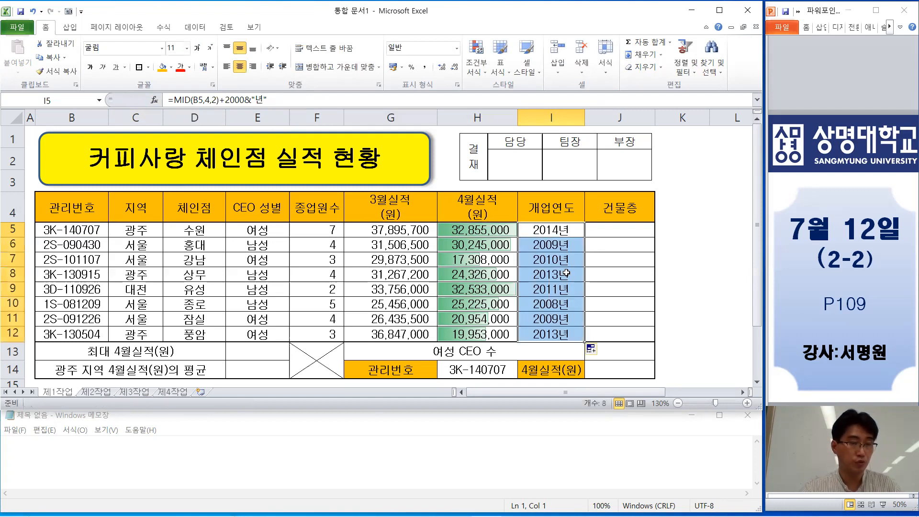
Start a CHOOSE formula in cell J5 under 건물층.
{"action": "left_click", "coordinate": [611, 228]}
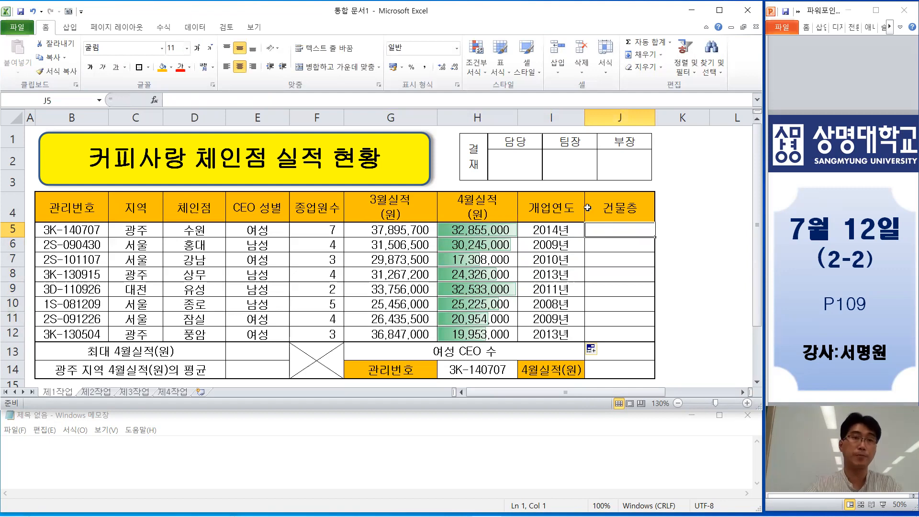
{"action": "left_click", "coordinate": [187, 100]}
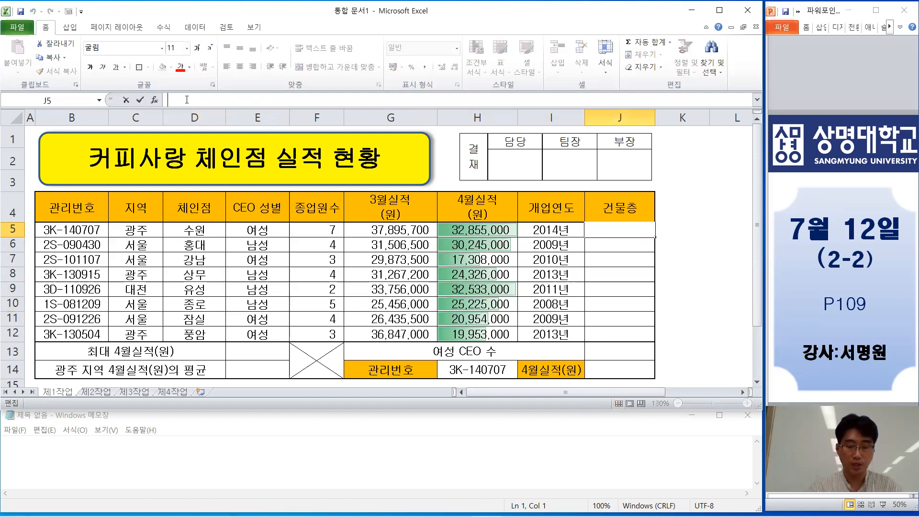
{"action": "type", "text": "="}
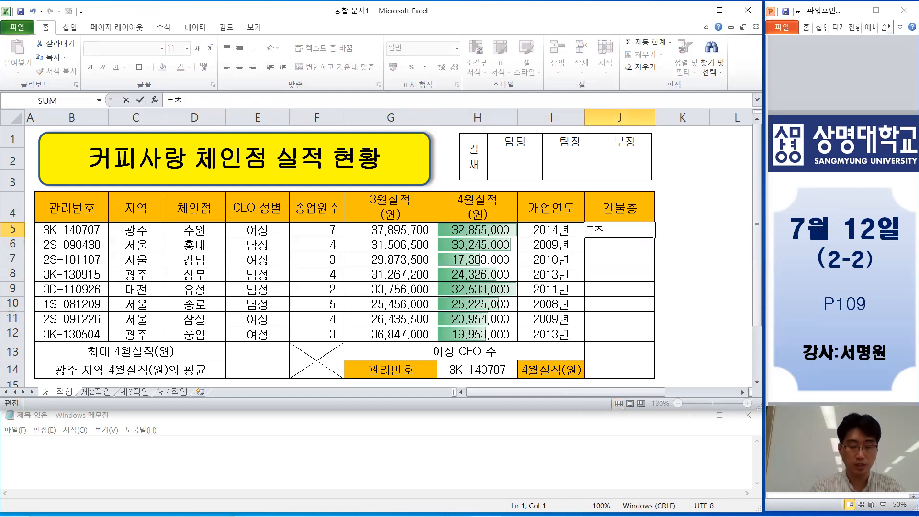
{"action": "type", "text": "cho"}
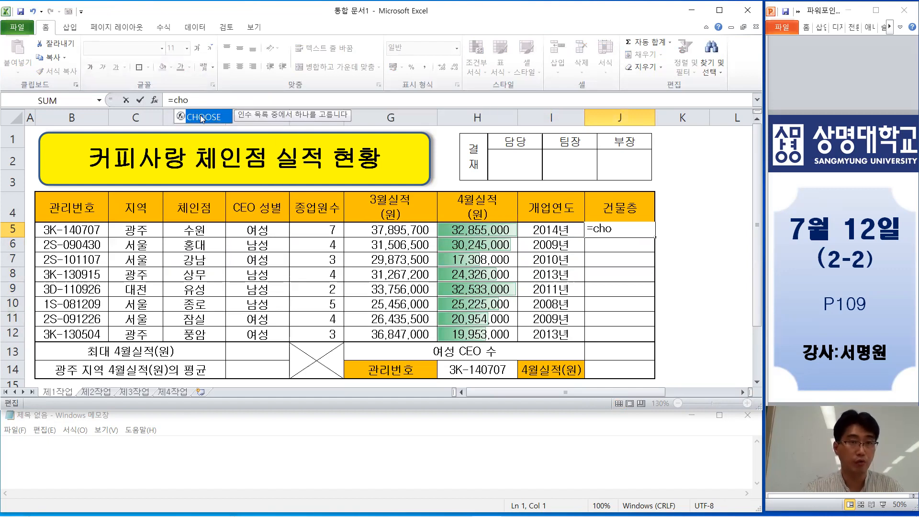
{"action": "double_click", "coordinate": [201, 119]}
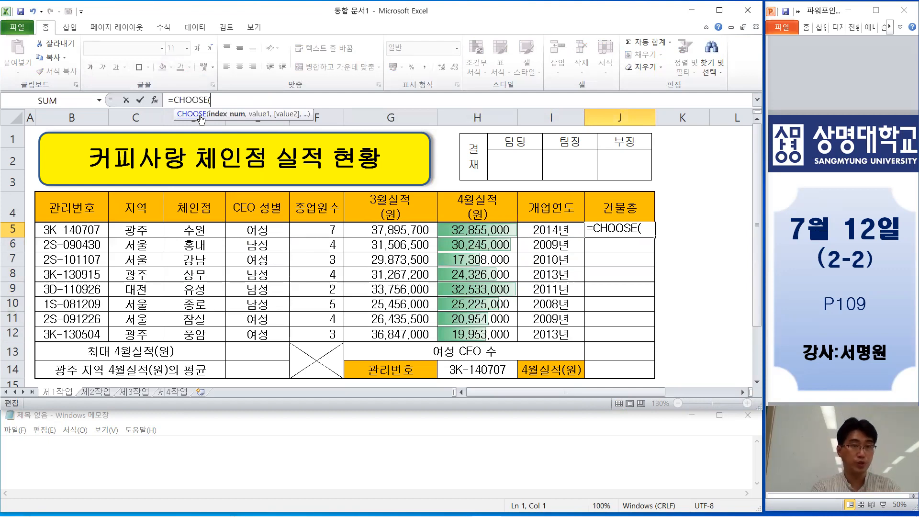
Nest LEFT(B5,1) as the index number of the CHOOSE function in J5.
{"action": "type", "text": "l"}
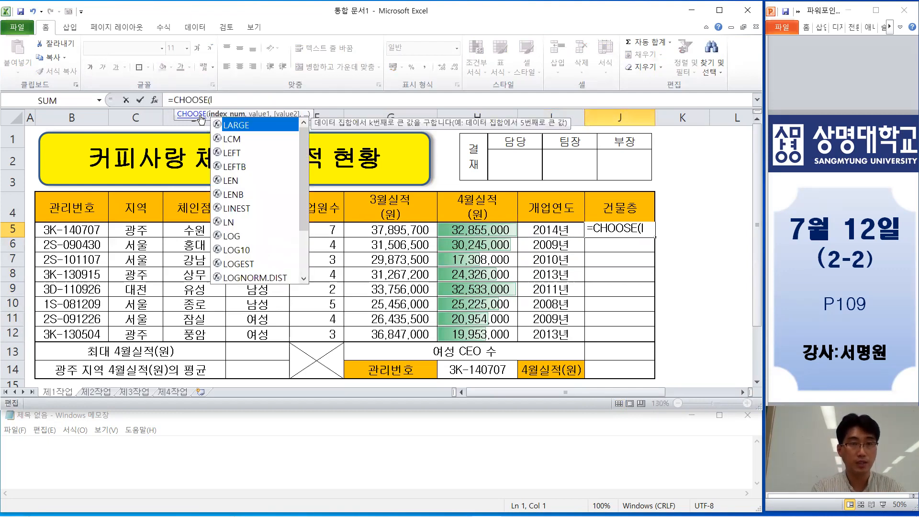
{"action": "type", "text": "eft"}
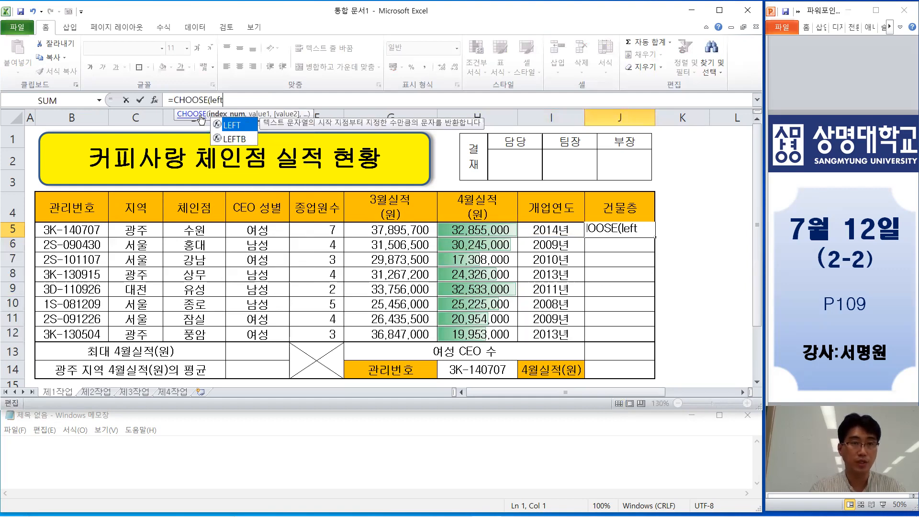
{"action": "double_click", "coordinate": [232, 125]}
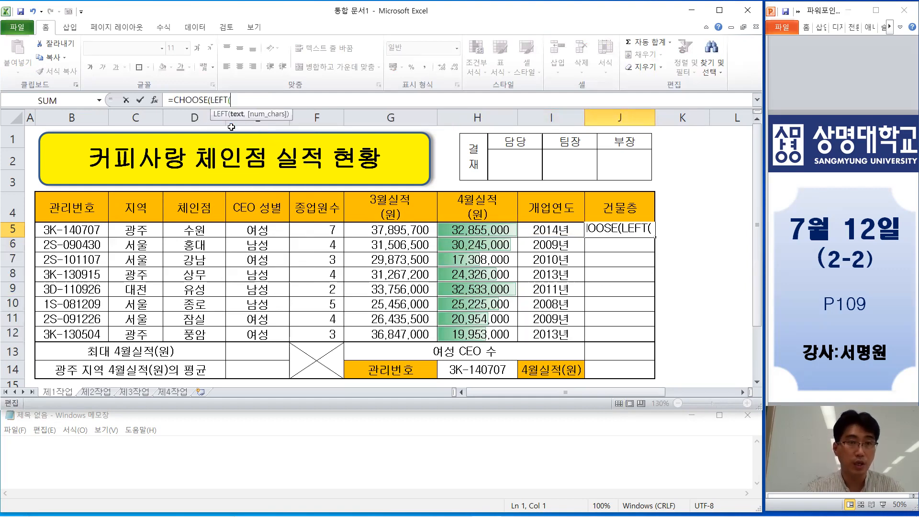
{"action": "left_click", "coordinate": [93, 231]}
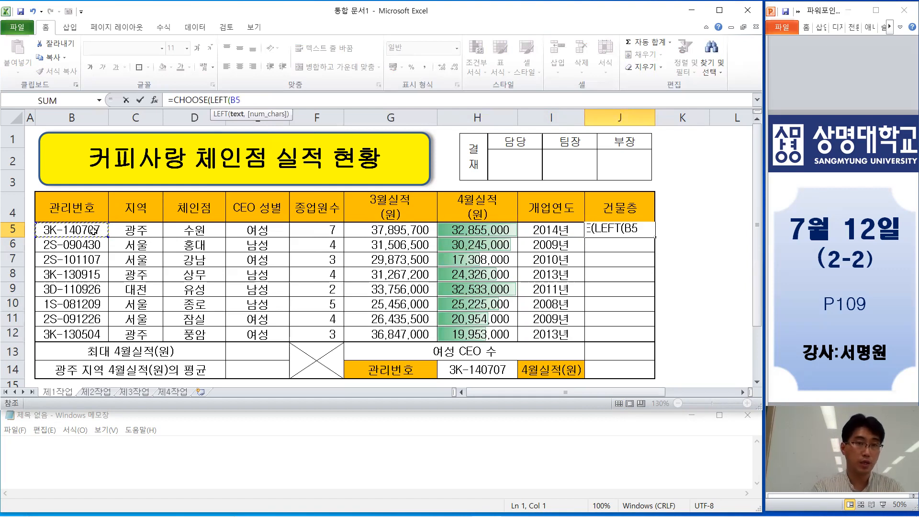
{"action": "type", "text": ","}
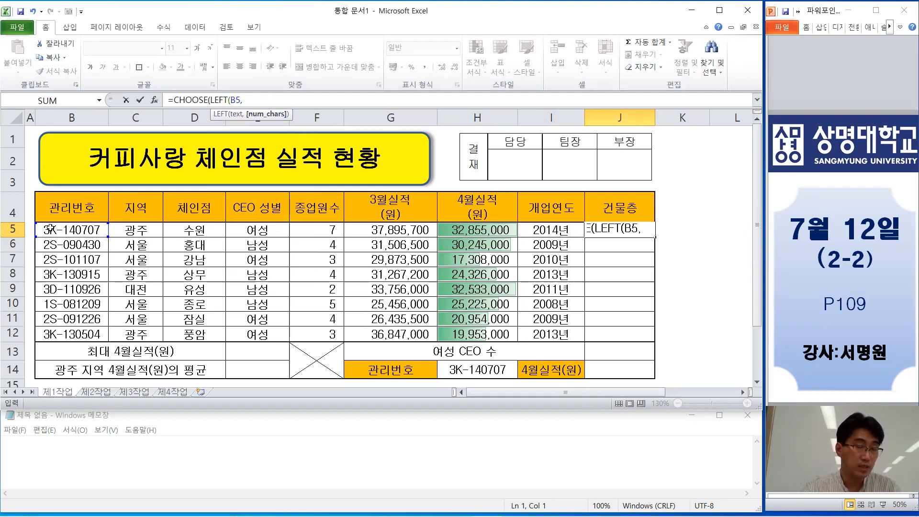
{"action": "type", "text": "1"}
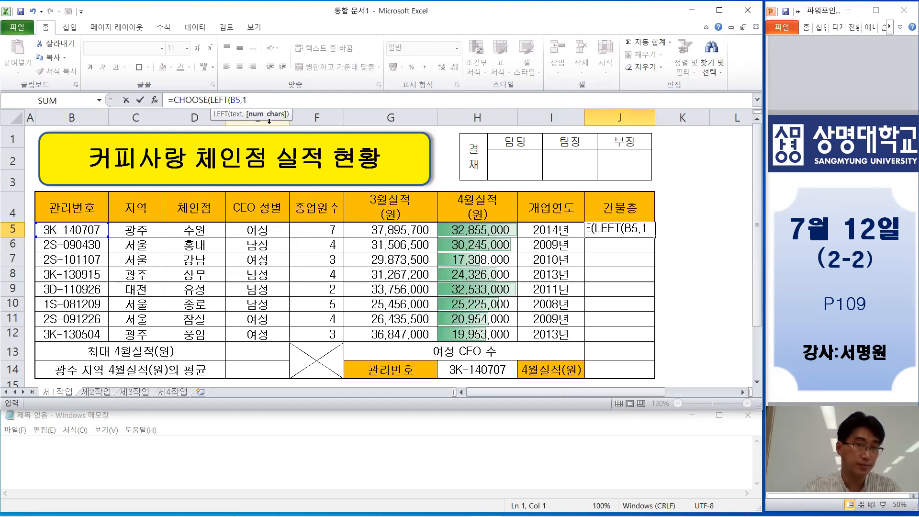
{"action": "type", "text": ")"}
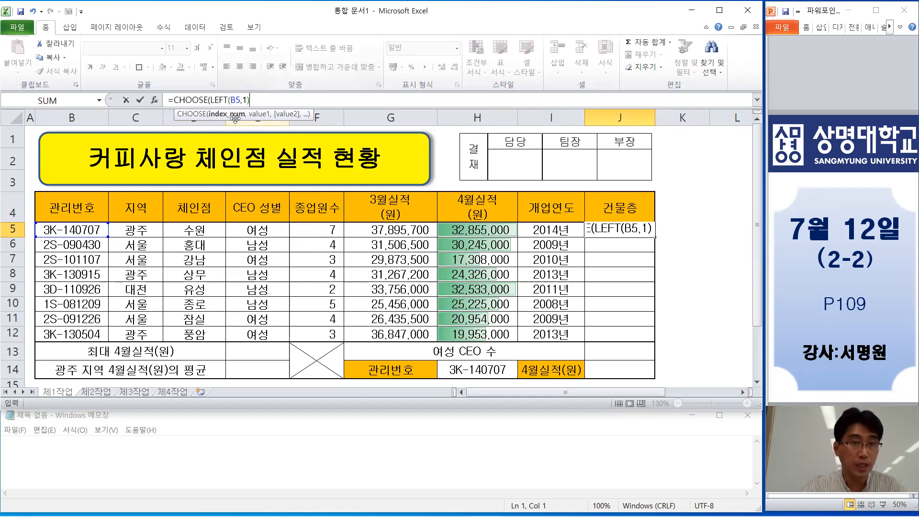
Add "1층", "2층" and "3층" as the CHOOSE values in J5, completing =CHOOSE(LEFT(B5,1),"1층","2층","3층").
{"action": "left_click_drag", "start_coordinate": [253, 101], "coordinate": [211, 100]}
{"action": "left_click", "coordinate": [264, 102]}
{"action": "type", "text": ","}
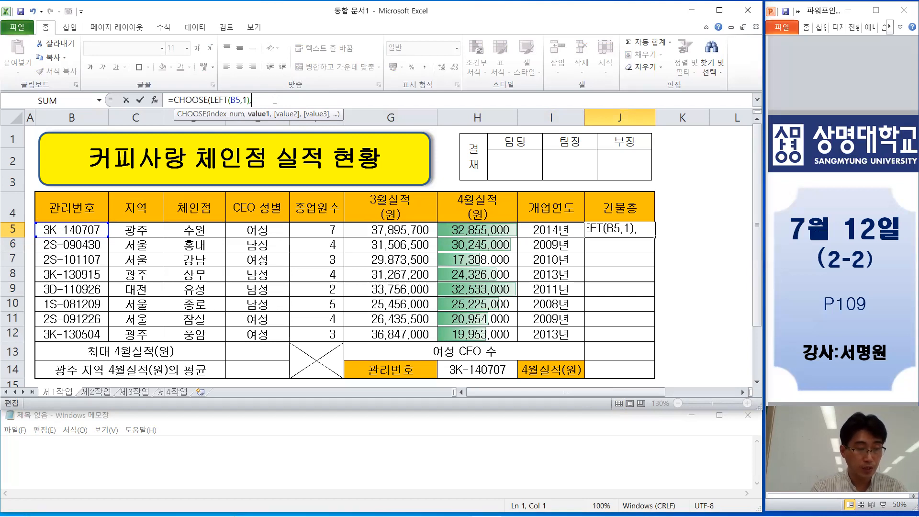
{"action": "type", "text": "\""}
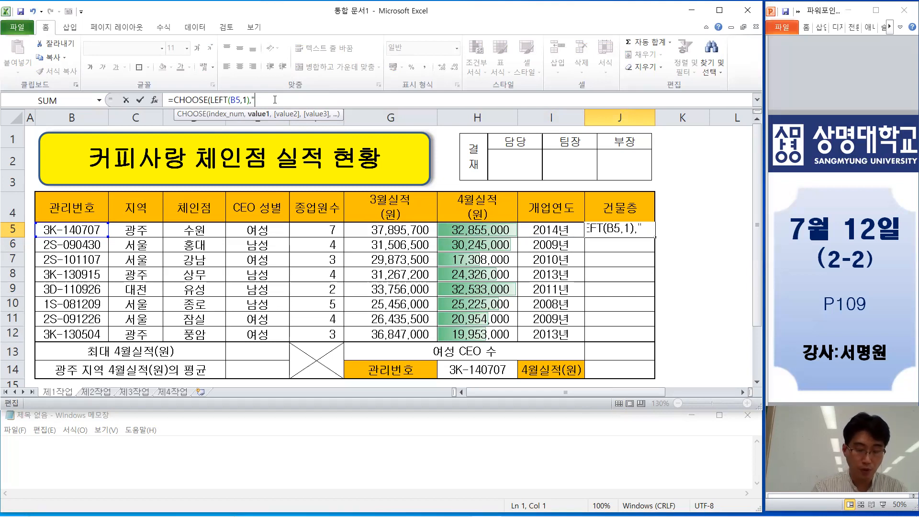
{"action": "type", "text": "1층"}
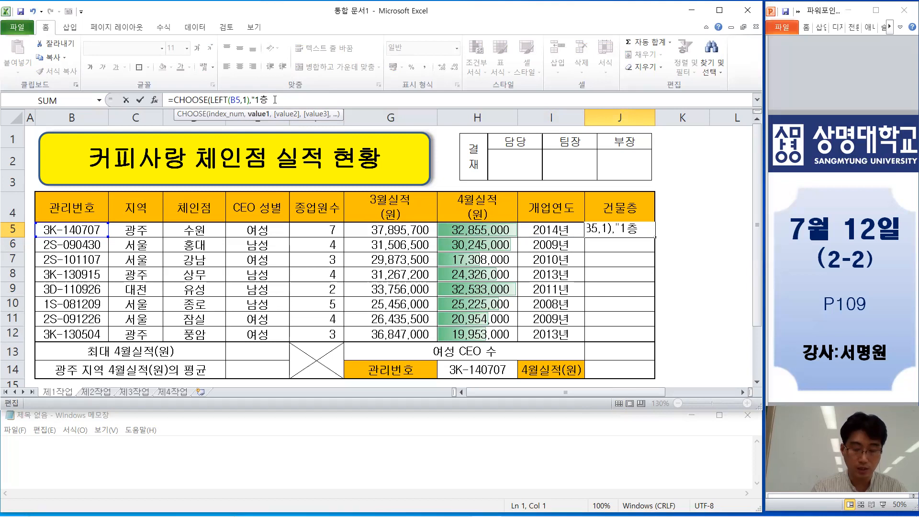
{"action": "type", "text": "\","}
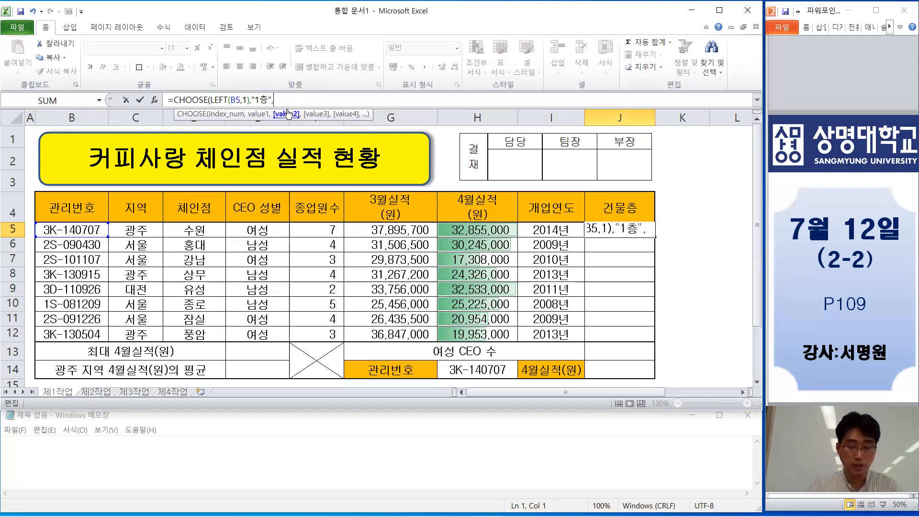
{"action": "type", "text": "\"2층"}
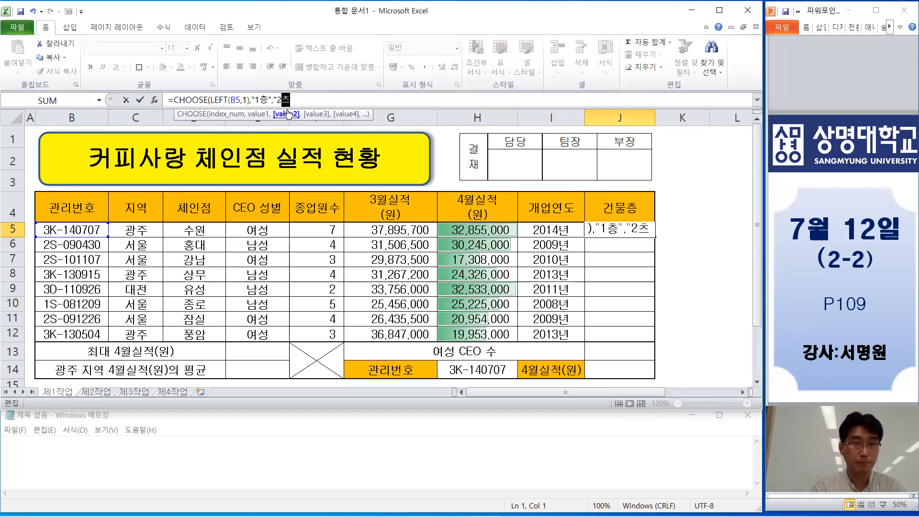
{"action": "type", "text": "\","}
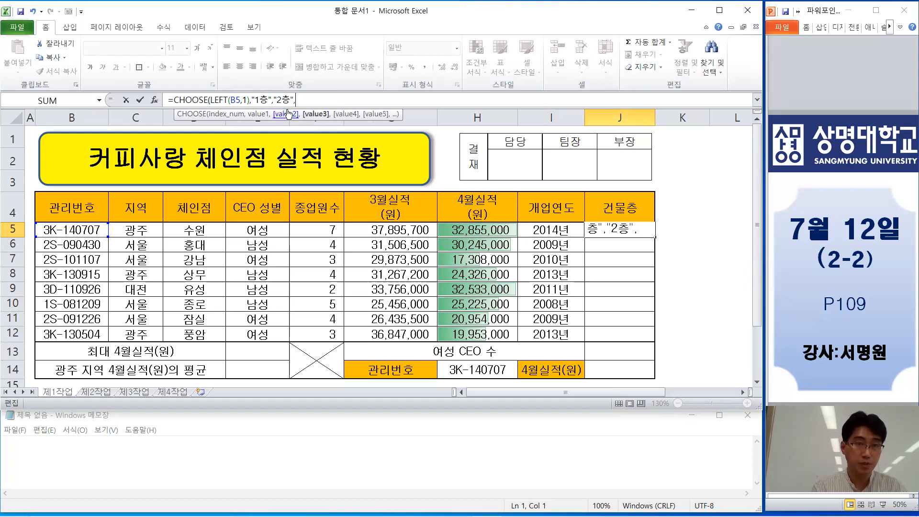
{"action": "type", "text": "\"3층"}
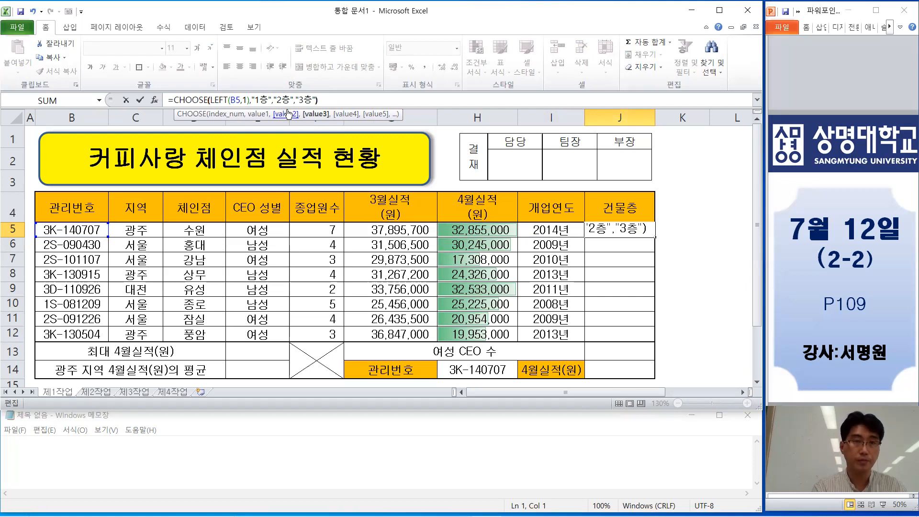
Copy the J5 CHOOSE formula into Notepad and highlight its "2층" and "3층" arguments.
{"action": "left_click_drag", "start_coordinate": [318, 100], "coordinate": [156, 100]}
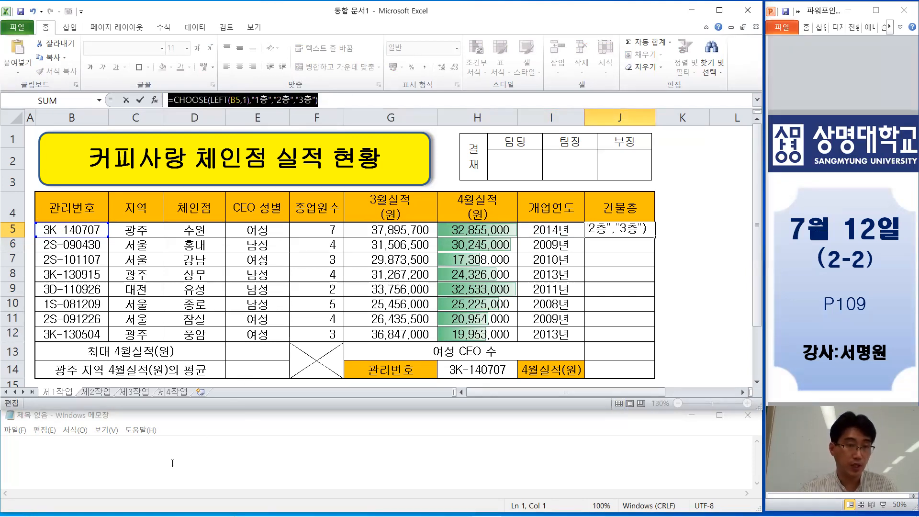
{"action": "left_click", "coordinate": [135, 464]}
{"action": "key", "text": "ctrl+v"}
{"action": "left_click_drag", "start_coordinate": [192, 450], "coordinate": [286, 445]}
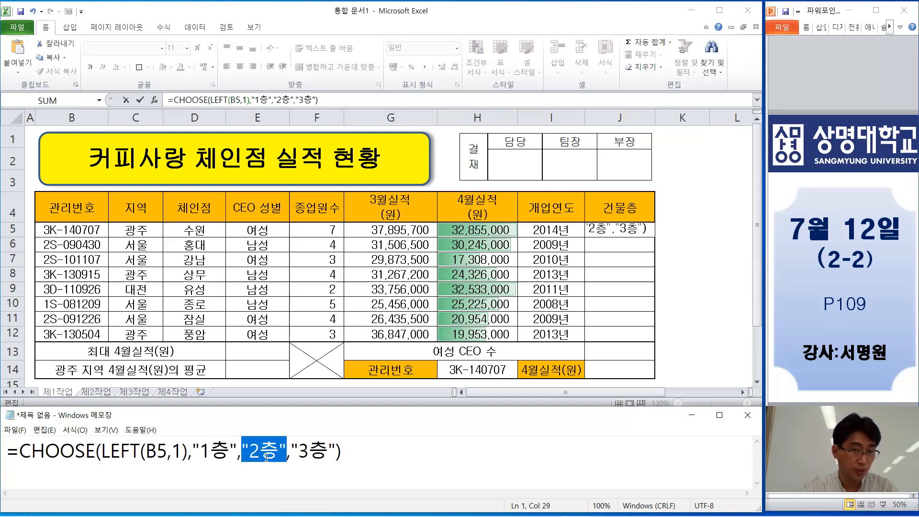
{"action": "left_click_drag", "start_coordinate": [286, 449], "coordinate": [337, 452]}
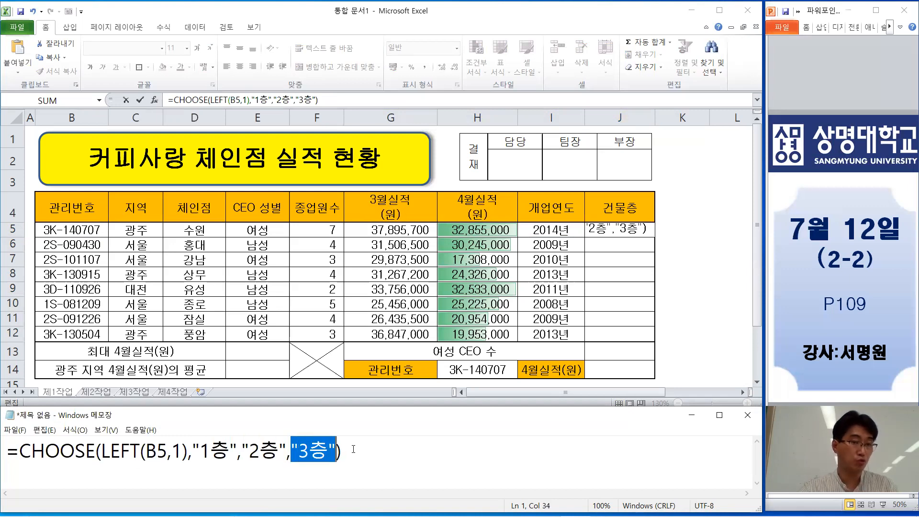
{"action": "left_click", "coordinate": [353, 449]}
Confirm the CHOOSE formula in J5 and fill it down through J12.
{"action": "left_click_drag", "start_coordinate": [318, 99], "coordinate": [168, 100]}
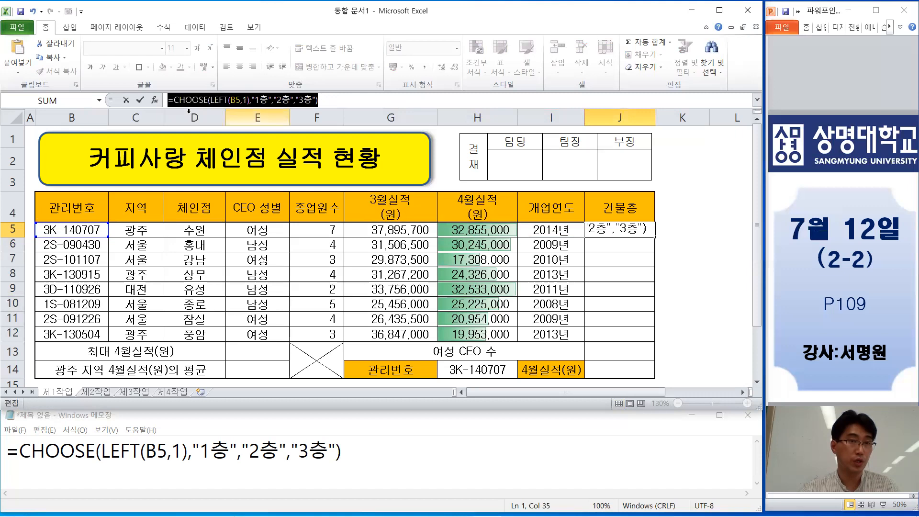
{"action": "left_click", "coordinate": [140, 100]}
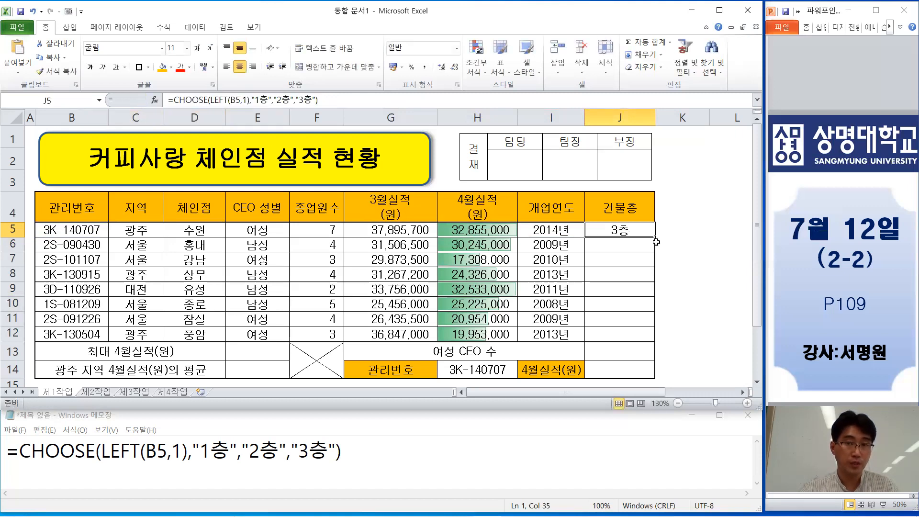
{"action": "left_click_drag", "start_coordinate": [654, 235], "coordinate": [648, 336]}
{"action": "left_click", "coordinate": [638, 292]}
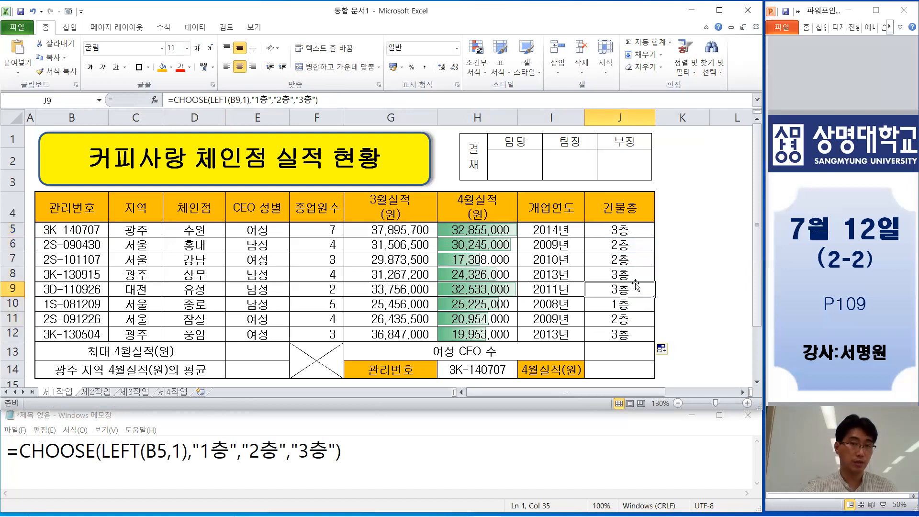
Select E13 for 최대 4월실적(원), and write =MAX(영역) on a new line in Notepad.
{"action": "left_click", "coordinate": [268, 356]}
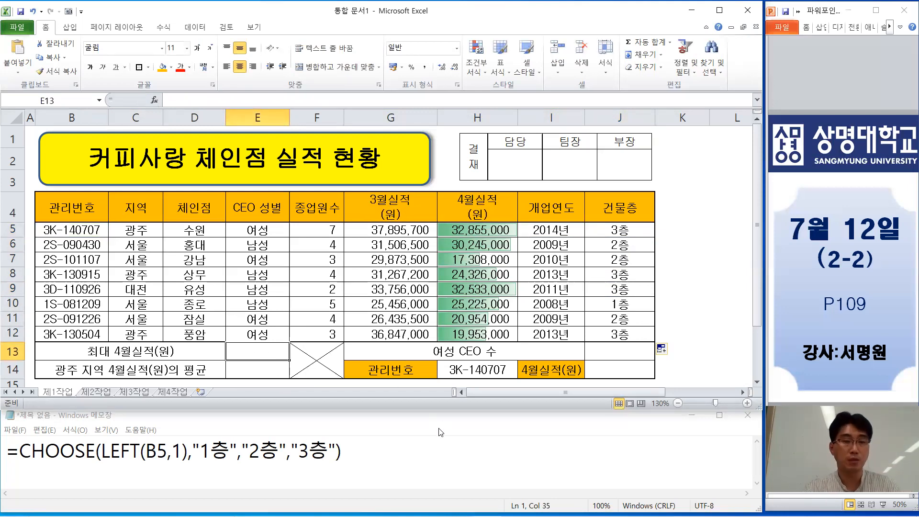
{"action": "left_click", "coordinate": [445, 450]}
{"action": "key", "text": "Return"}
{"action": "type", "text": "=M"}
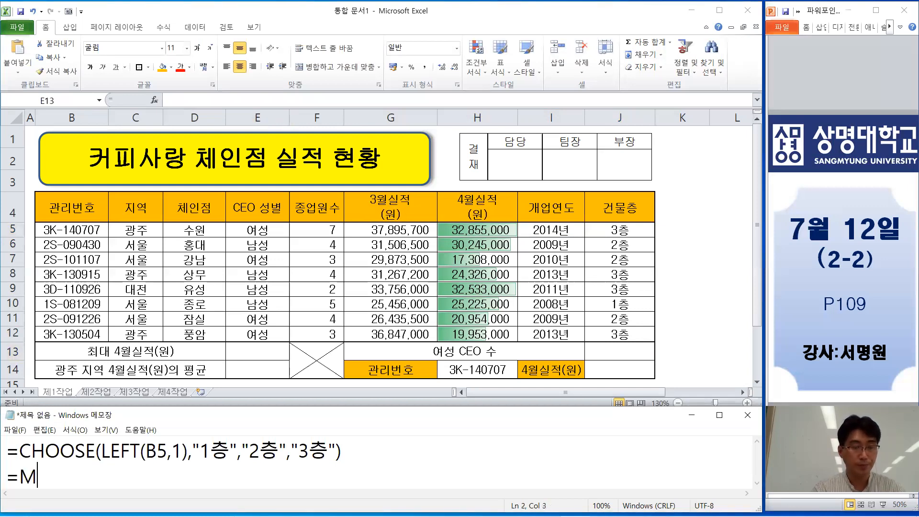
{"action": "type", "text": "AX()"}
{"action": "key", "text": "Left"}
{"action": "type", "text": "영"}
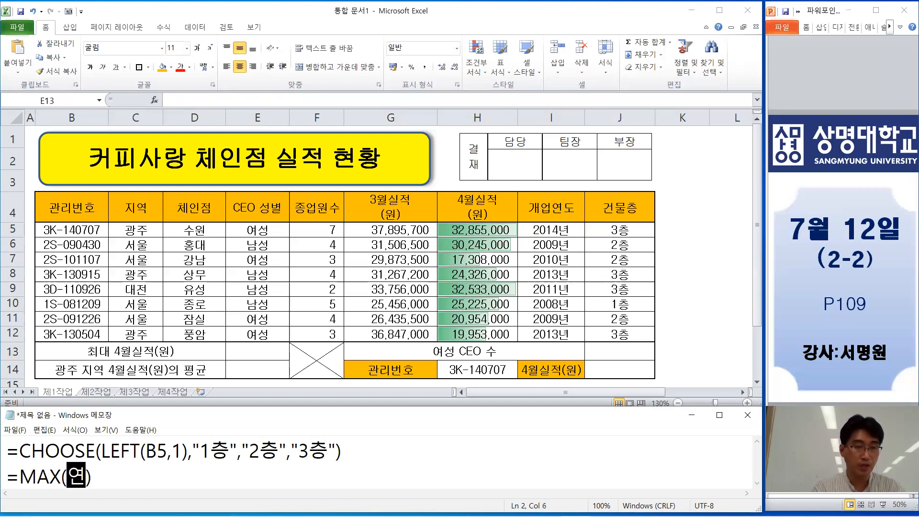
{"action": "type", "text": "역"}
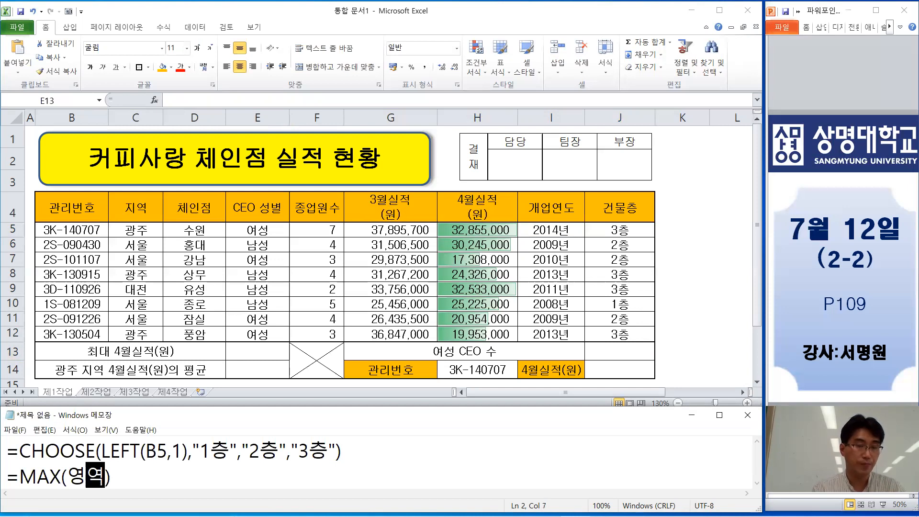
Add the description 최대값 after =MAX(영역) and start a new line.
{"action": "left_click", "coordinate": [120, 474]}
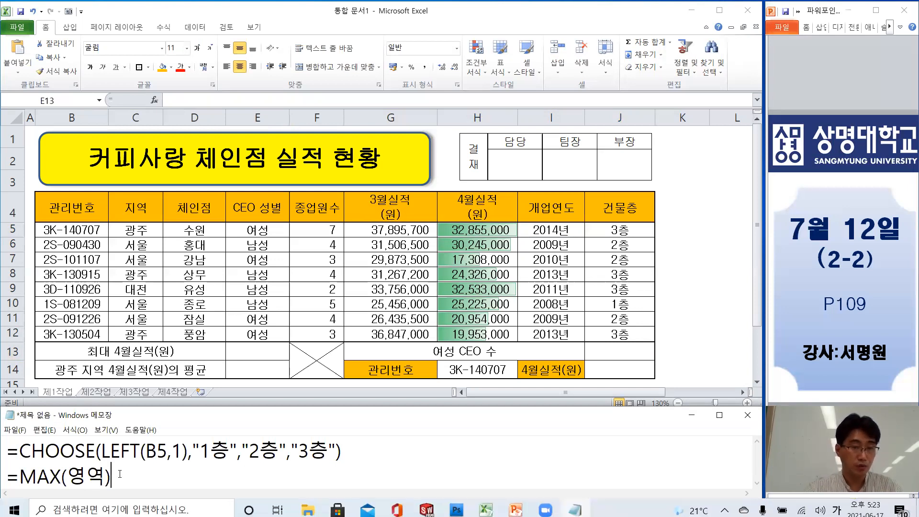
{"action": "type", "text": "chle"}
{"action": "key", "text": "BackSpace"}
{"action": "key", "text": "BackSpace"}
{"action": "key", "text": "BackSpace"}
{"action": "key", "text": "BackSpace"}
{"action": "type", "text": "최대값"}
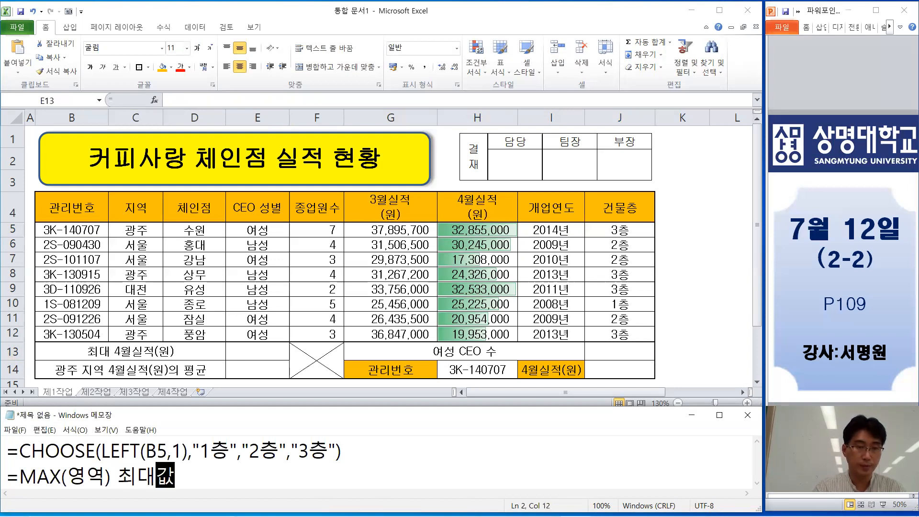
{"action": "key", "text": "Return"}
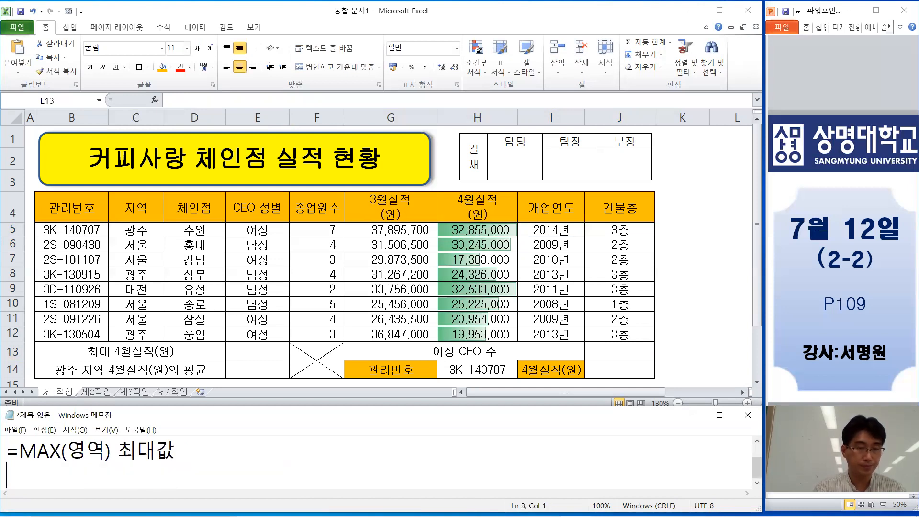
Write the note =MIN(영역) 최소값 below the MAX line.
{"action": "type", "text": "="}
{"action": "type", "text": "ㅡㅑㅜ"}
{"action": "key", "text": "BackSpace"}
{"action": "key", "text": "BackSpace"}
{"action": "key", "text": "BackSpace"}
{"action": "type", "text": "MIN"}
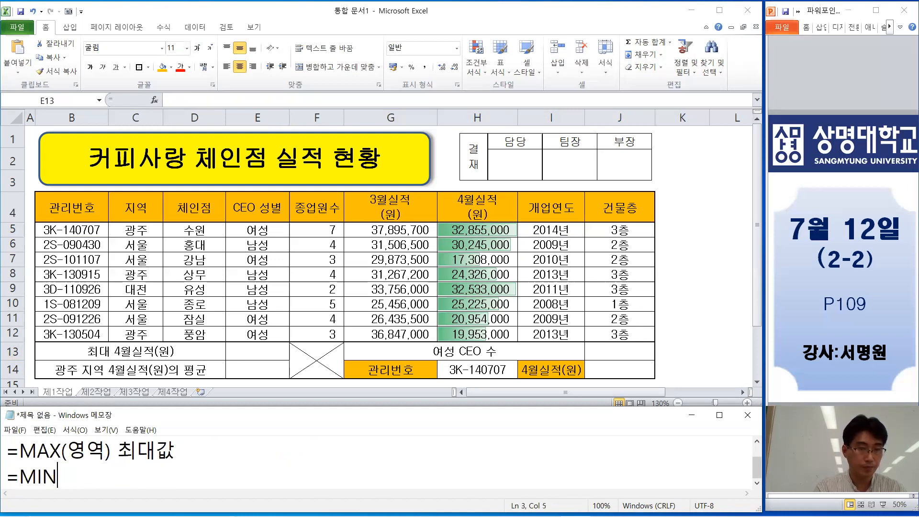
{"action": "type", "text": "(영ㅇㅕㄱ) ㅊㅚ소값"}
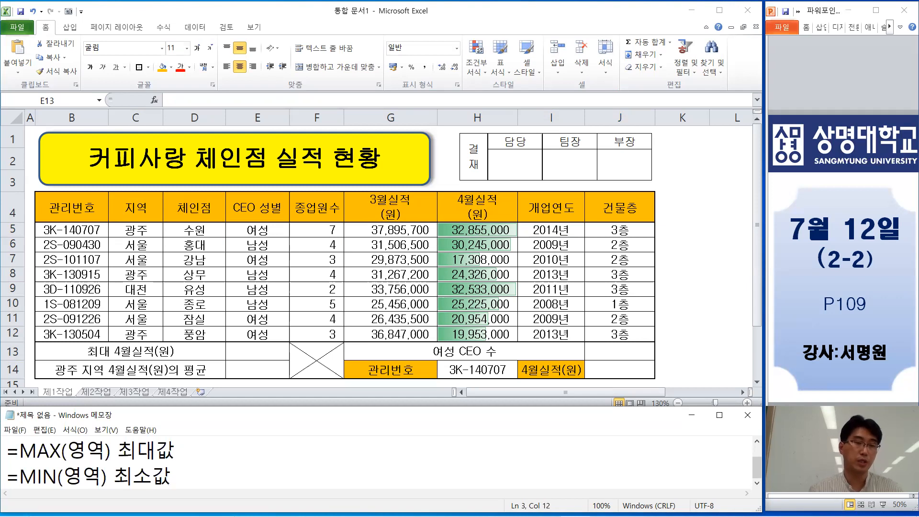
Add =두번째로 큰거 with spacing after the =MAX(영역) 최대값 note.
{"action": "key", "text": "Up"}
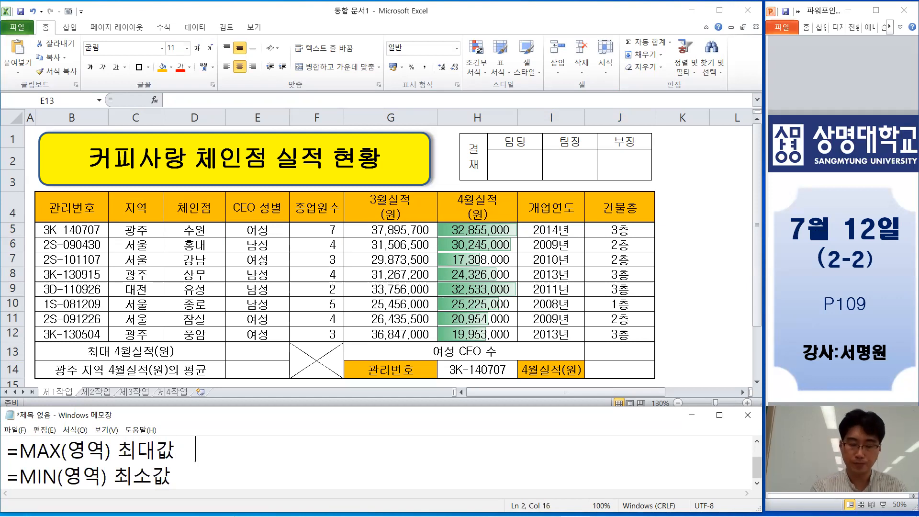
{"action": "type", "text": "="}
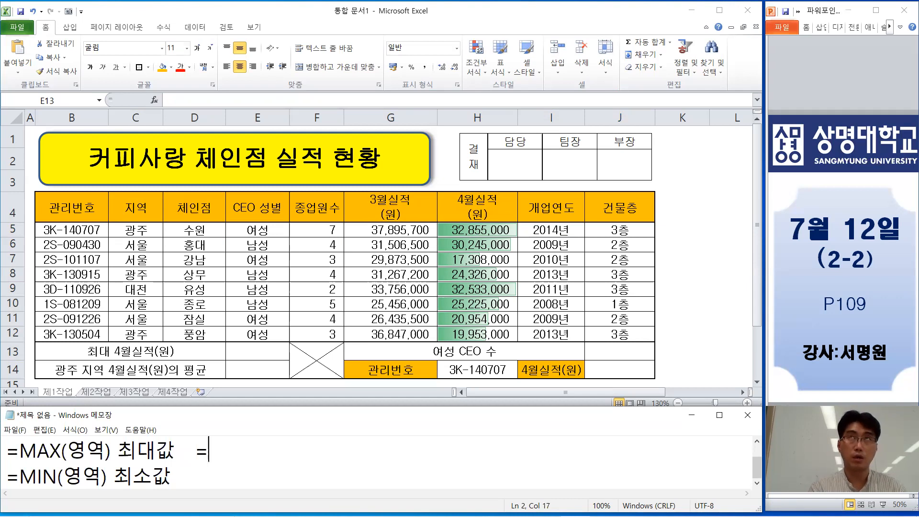
{"action": "type", "text": "두번"}
{"action": "type", "text": "째로 ㅋ"}
{"action": "type", "text": "큰거"}
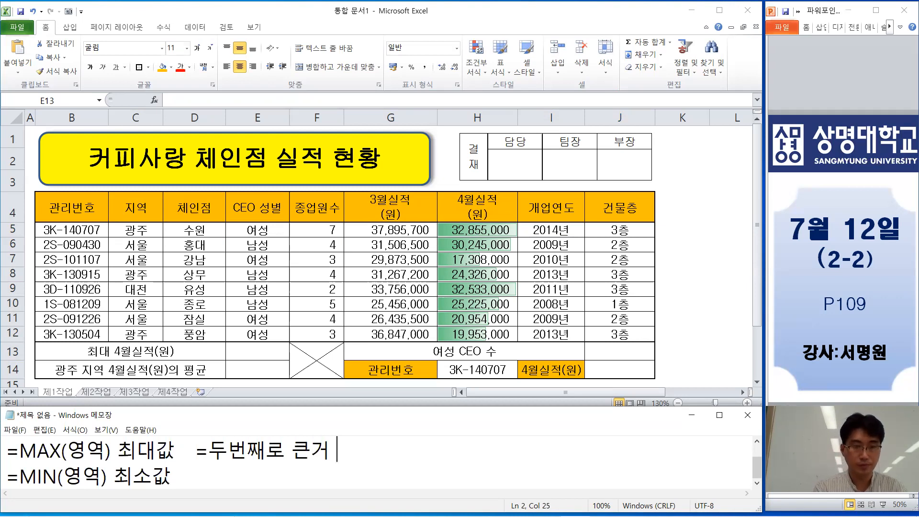
Insert the function name LARGE between the equals sign and 두번째로 큰거, separated by a space.
{"action": "key", "text": "Left"}
{"action": "key", "text": "Left"}
{"action": "key", "text": "Left"}
{"action": "key", "text": "Left"}
{"action": "key", "text": "Left"}
{"action": "key", "text": "Left"}
{"action": "key", "text": "Left"}
{"action": "key", "text": "Left"}
{"action": "key", "text": "Left"}
{"action": "key", "text": "Left"}
{"action": "key", "text": "Right"}
{"action": "key", "text": "Right"}
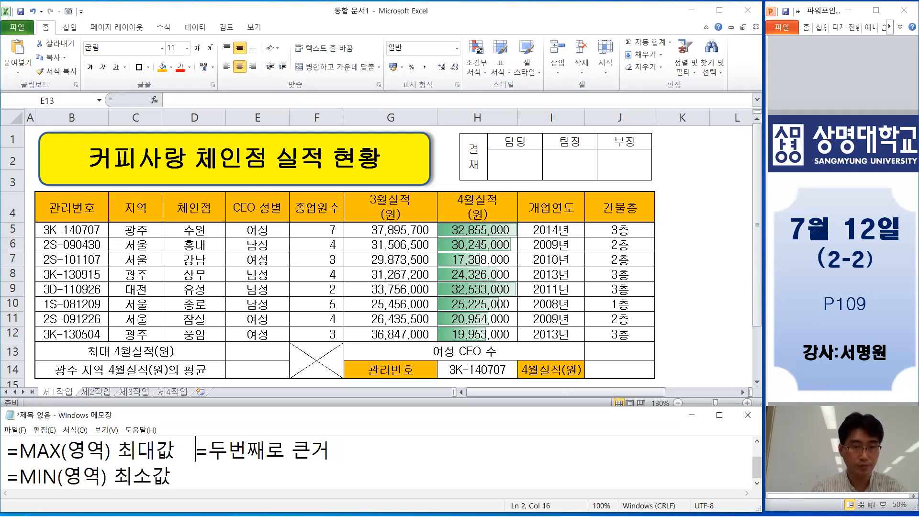
{"action": "key", "text": "Left"}
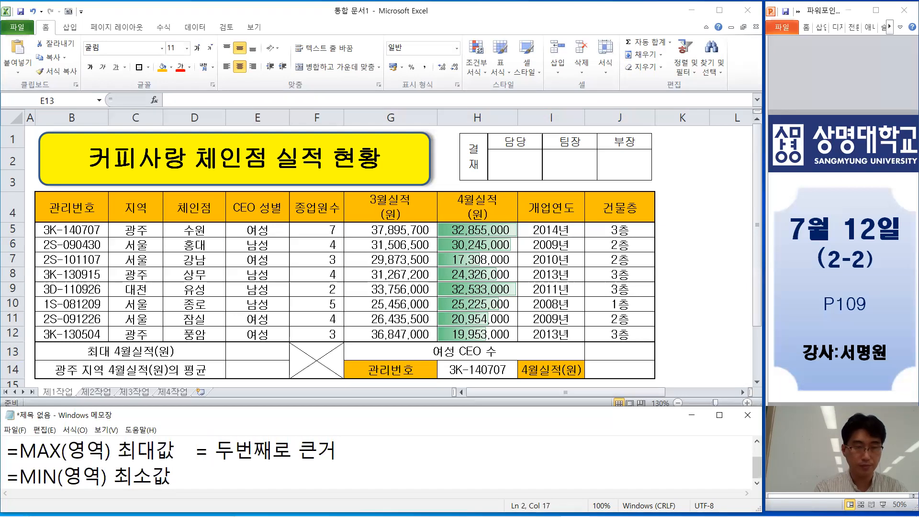
{"action": "type", "text": "ㅣ"}
{"action": "key", "text": "BackSpace"}
{"action": "type", "text": "La"}
{"action": "key", "text": "BackSpace"}
{"action": "type", "text": "AGER"}
{"action": "key", "text": "BackSpace"}
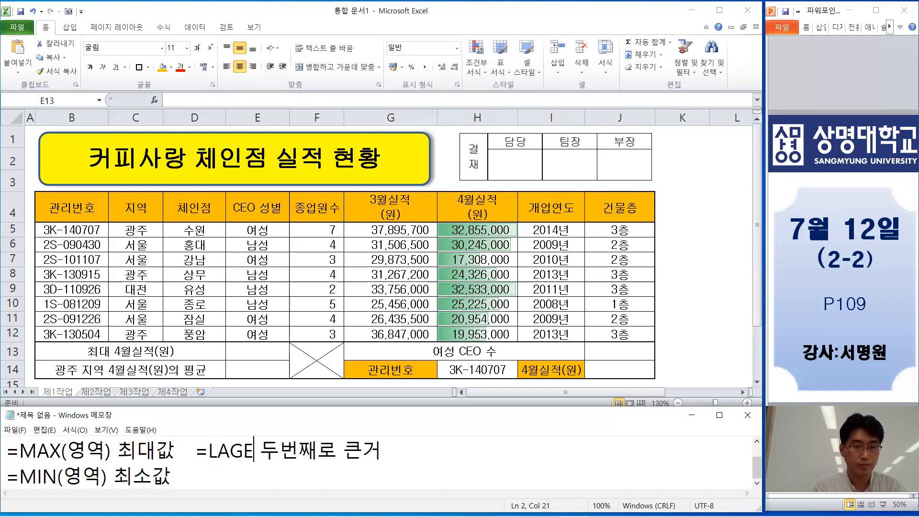
{"action": "key", "text": "BackSpace"}
{"action": "key", "text": "BackSpace"}
{"action": "type", "text": "RGE"}
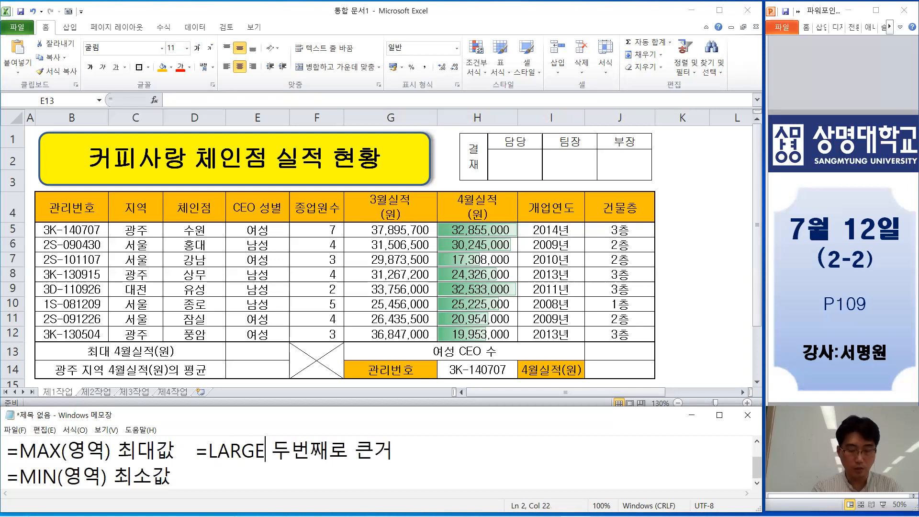
Give the LARGE function note the arguments (영역,2).
{"action": "type", "text": "("}
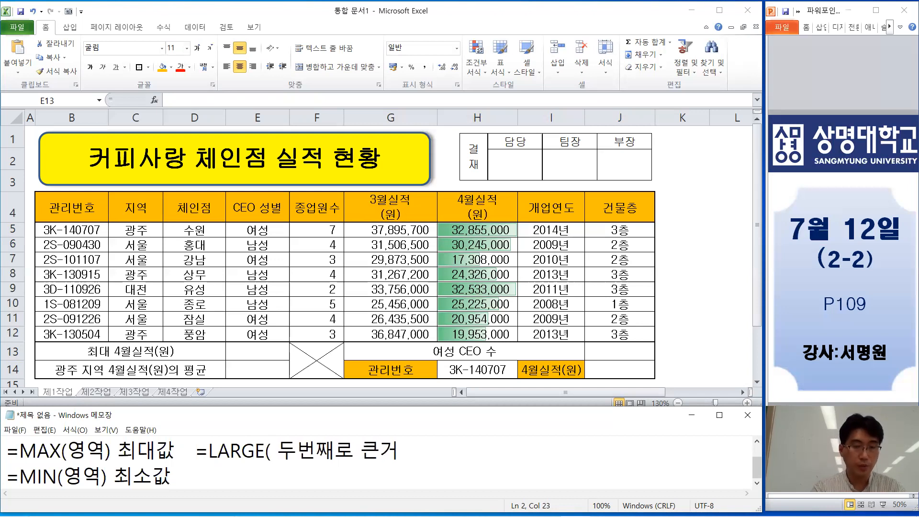
{"action": "type", "text": "영역"}
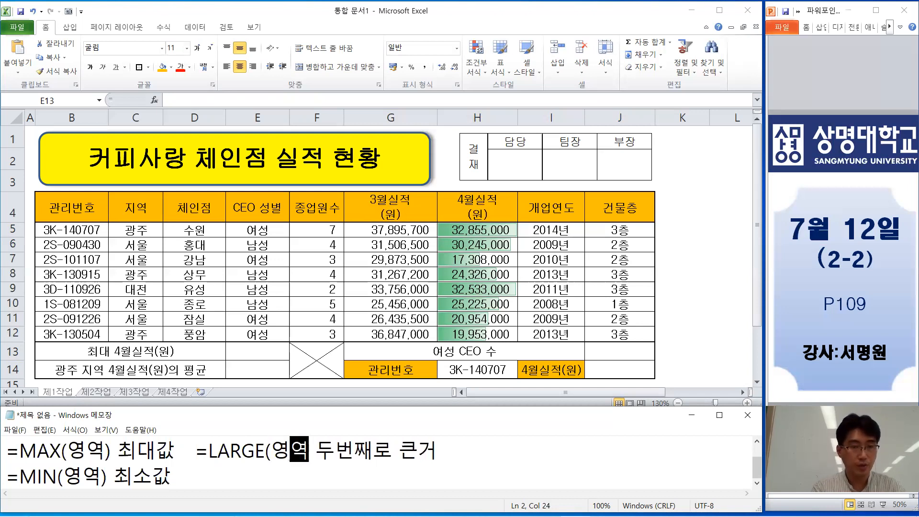
{"action": "type", "text": ",2)"}
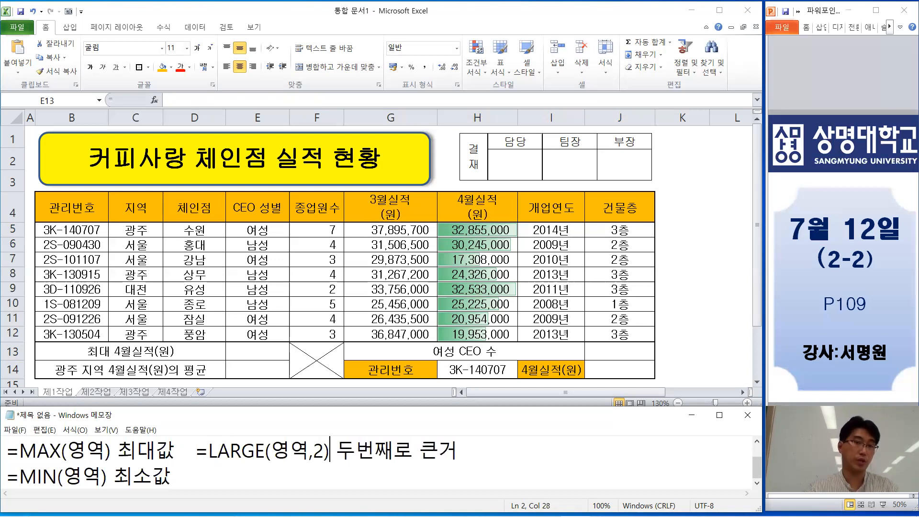
Add =SMALL(영역,2) 두번째로 작은것 with spacing after the =MIN(영역) 최소값 note.
{"action": "left_click", "coordinate": [203, 476]}
{"action": "type", "text": "="}
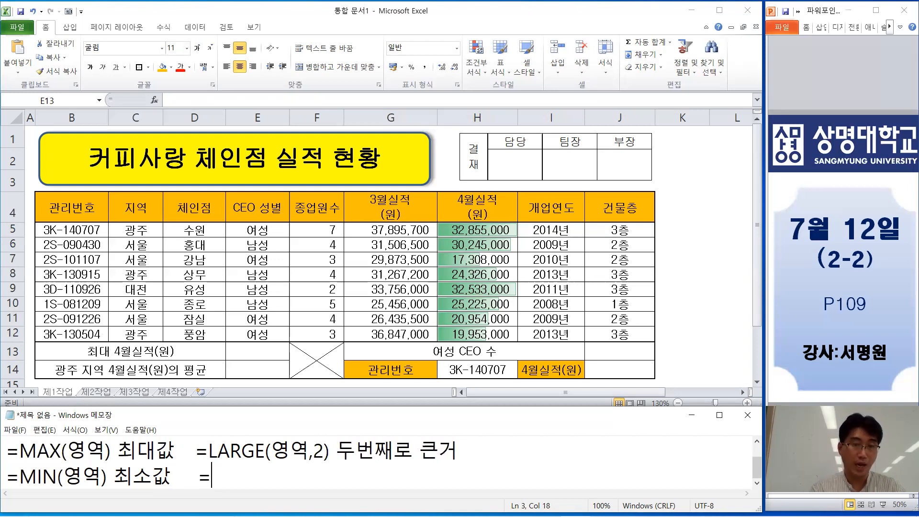
{"action": "type", "text": "ㄴ"}
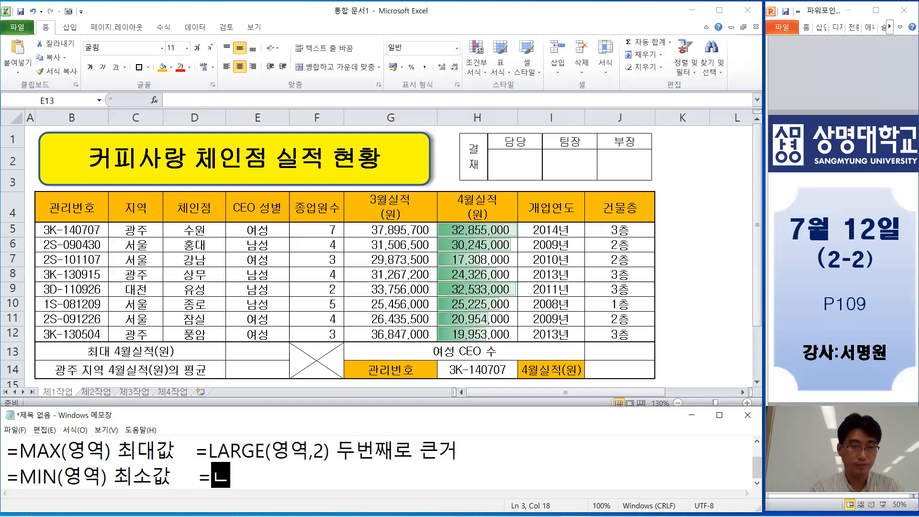
{"action": "key", "text": "BackSpace"}
{"action": "type", "text": "SMA"}
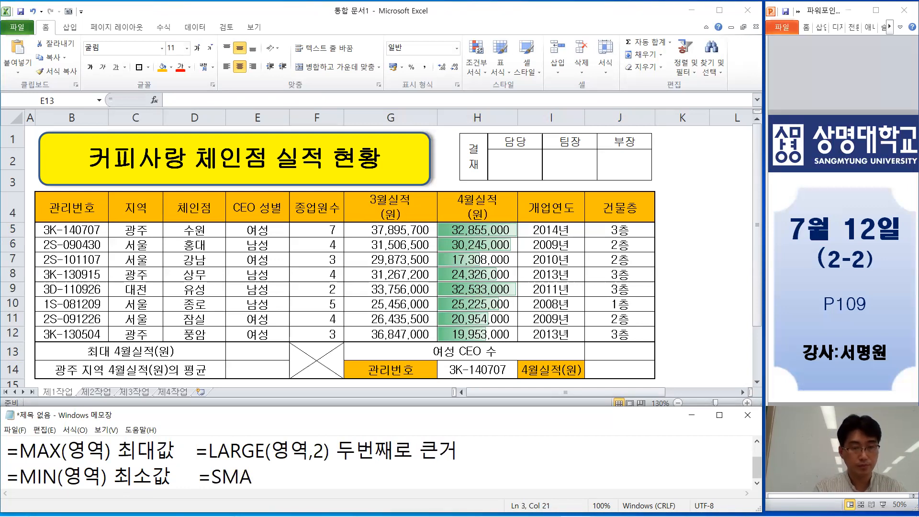
{"action": "type", "text": "L"}
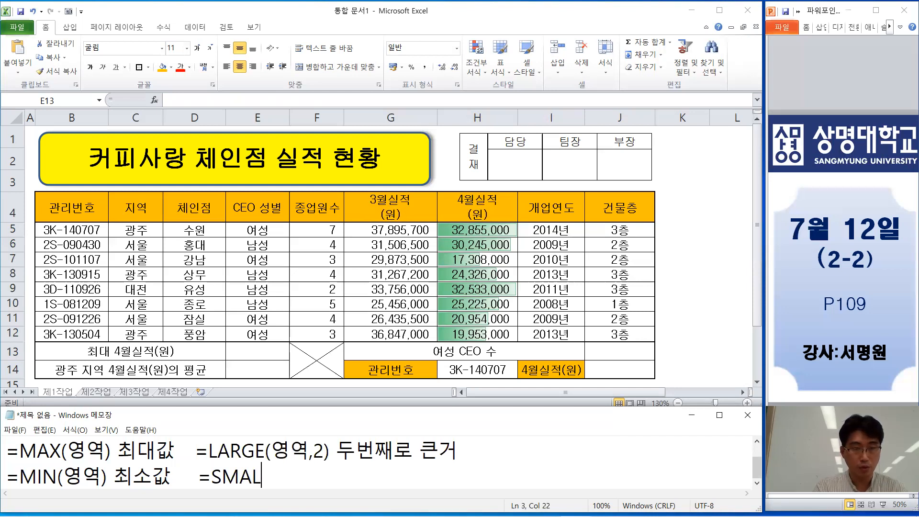
{"action": "type", "text": "L("}
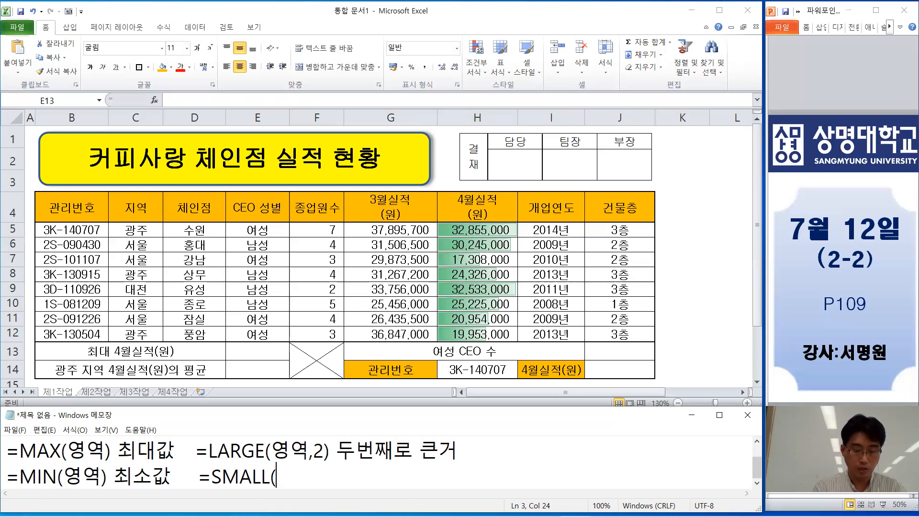
{"action": "type", "text": "영역,"}
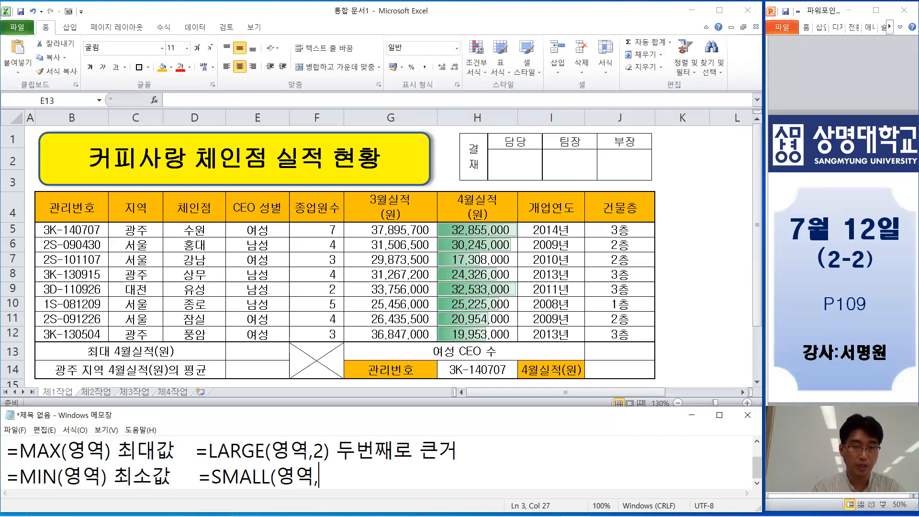
{"action": "type", "text": "2)"}
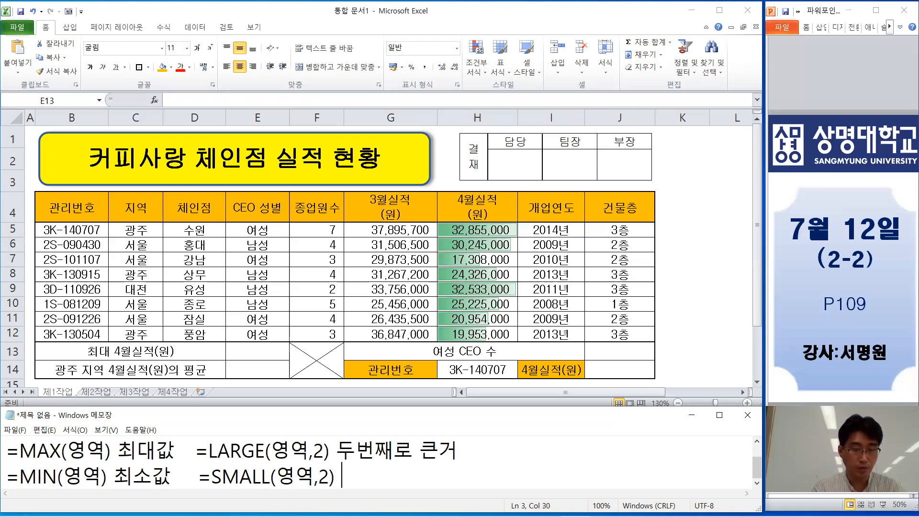
{"action": "type", "text": " 두번"}
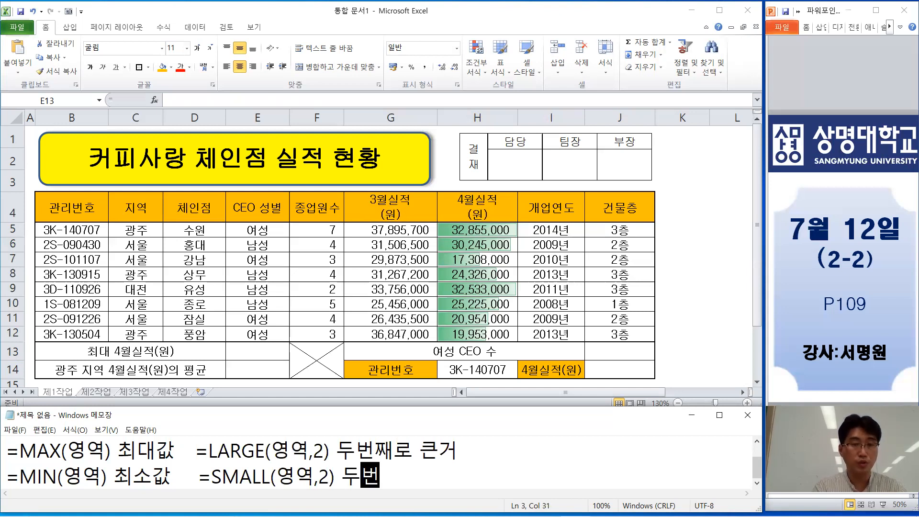
{"action": "type", "text": "쨀로 작은것"}
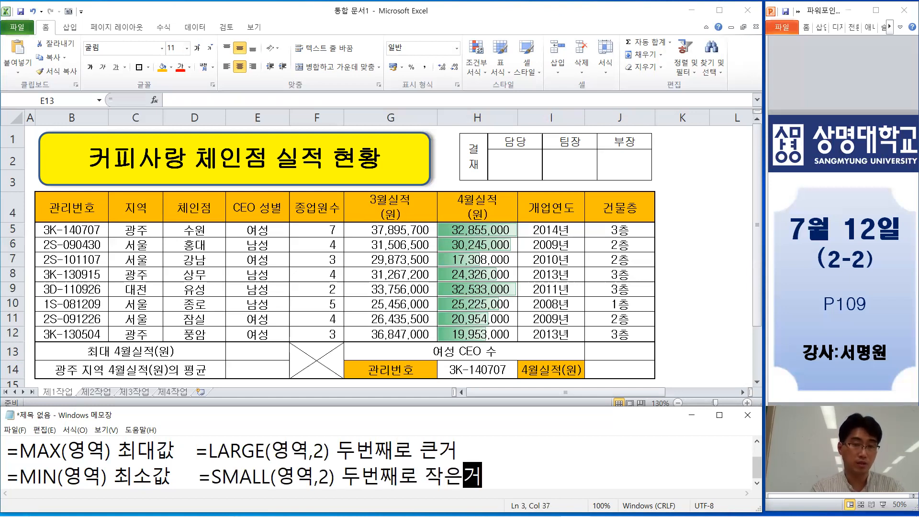
Reword the endings of the LARGE and SMALL notes to 큰 숫자 and 작은 숫자.
{"action": "key", "text": "Up"}
{"action": "key", "text": "BackSpace"}
{"action": "key", "text": "BackSpace"}
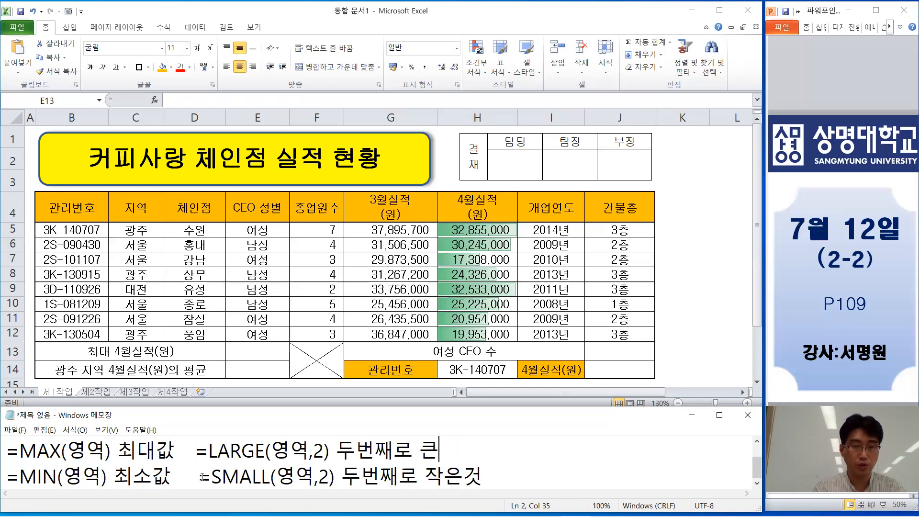
{"action": "type", "text": "숫자"}
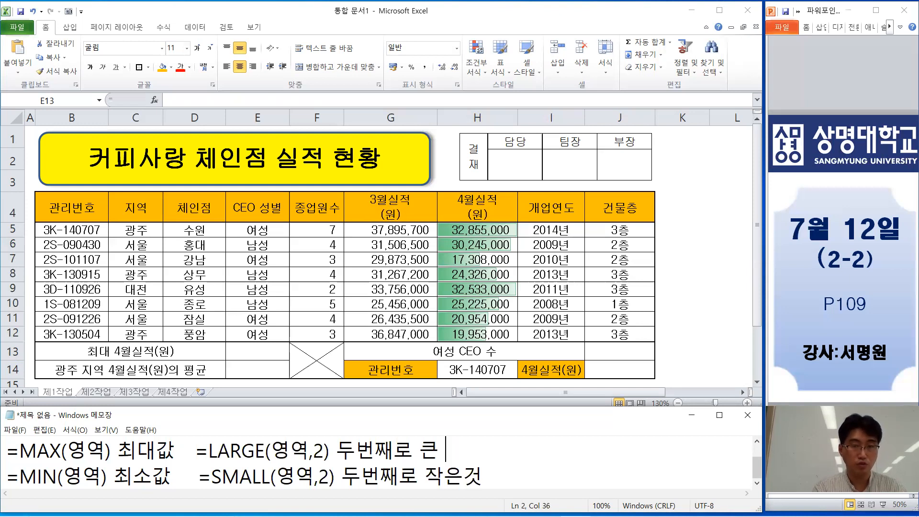
{"action": "key", "text": "Down"}
{"action": "key", "text": "BackSpace"}
{"action": "key", "text": "BackSpace"}
{"action": "type", "text": "은 숫자"}
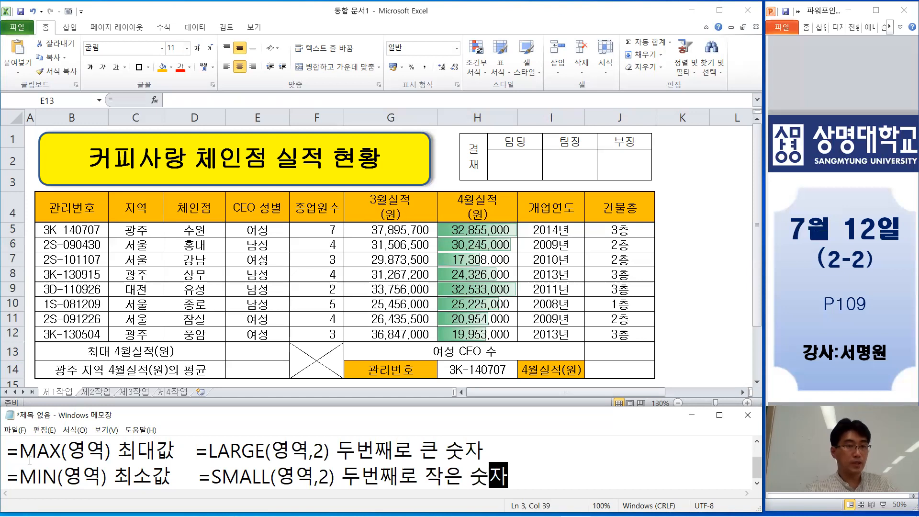
Review the range arguments and rank values in the MAX, MIN, LARGE and SMALL notes.
{"action": "left_click_drag", "start_coordinate": [67, 450], "coordinate": [106, 449]}
{"action": "left_click_drag", "start_coordinate": [65, 477], "coordinate": [101, 477]}
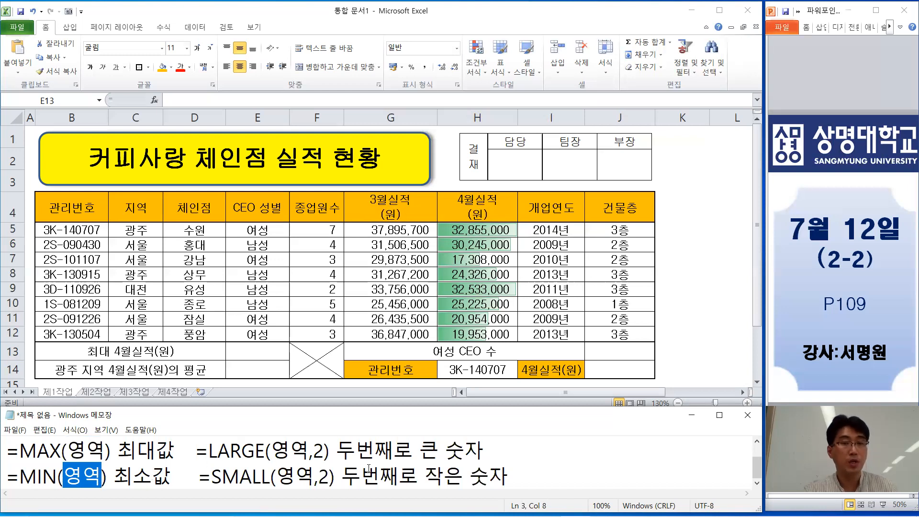
{"action": "double_click", "coordinate": [319, 451]}
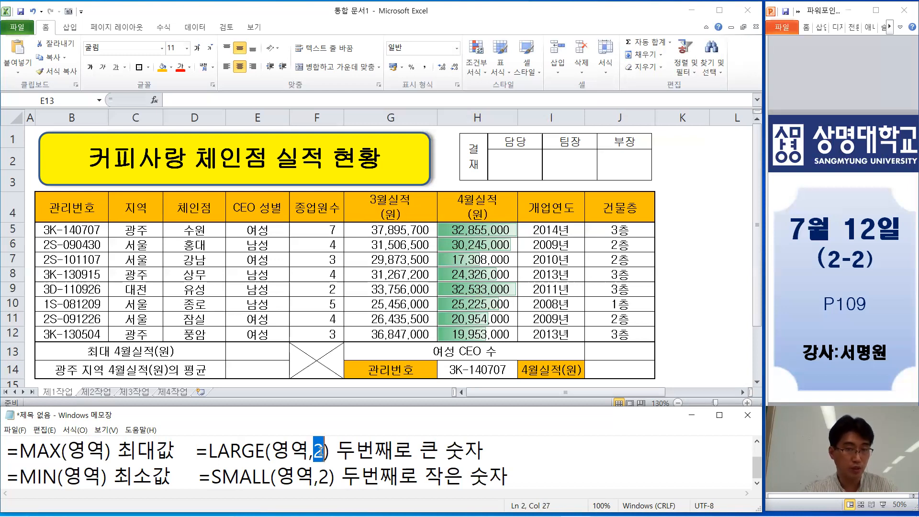
{"action": "double_click", "coordinate": [322, 476]}
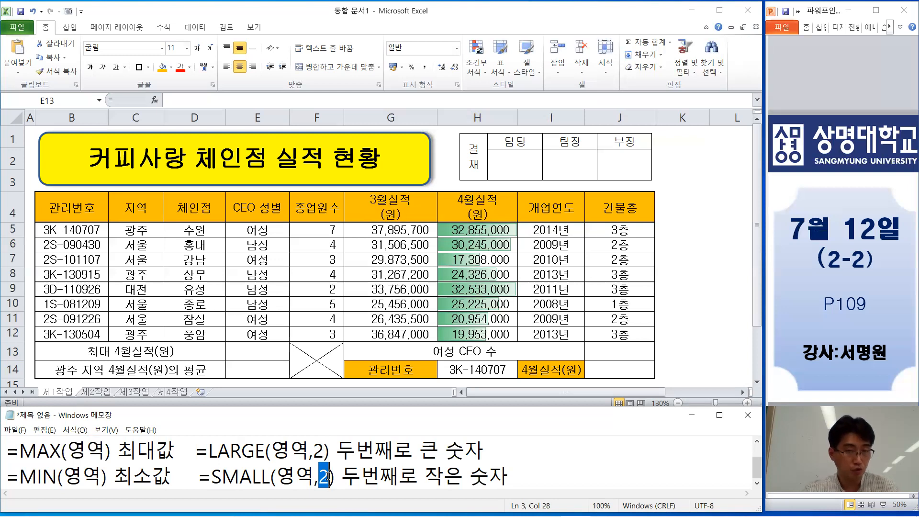
{"action": "left_click", "coordinate": [494, 473]}
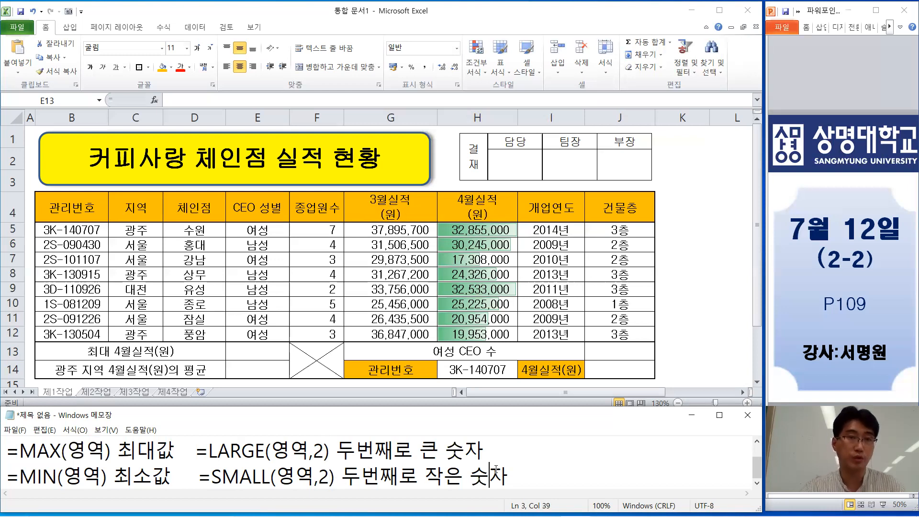
{"action": "left_click", "coordinate": [510, 470]}
{"action": "left_click_drag", "start_coordinate": [510, 471], "coordinate": [5, 445]}
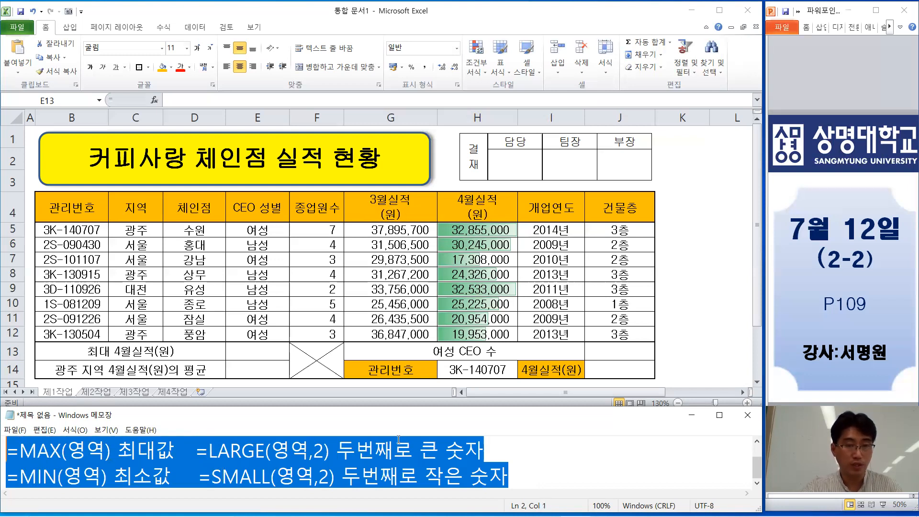
{"action": "left_click", "coordinate": [534, 480]}
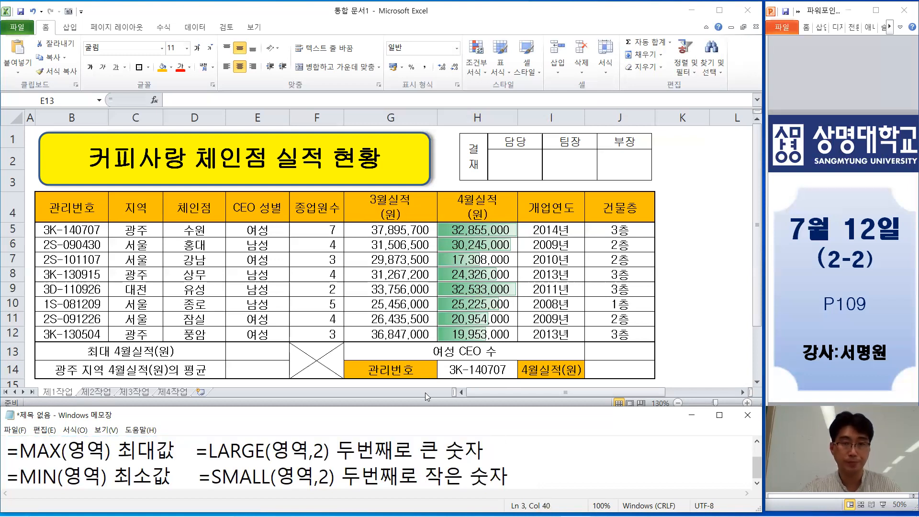
Start a SMALL formula in E13 of the Excel sheet using the 4월실적 range H5:H12 as its array.
{"action": "left_click", "coordinate": [258, 353]}
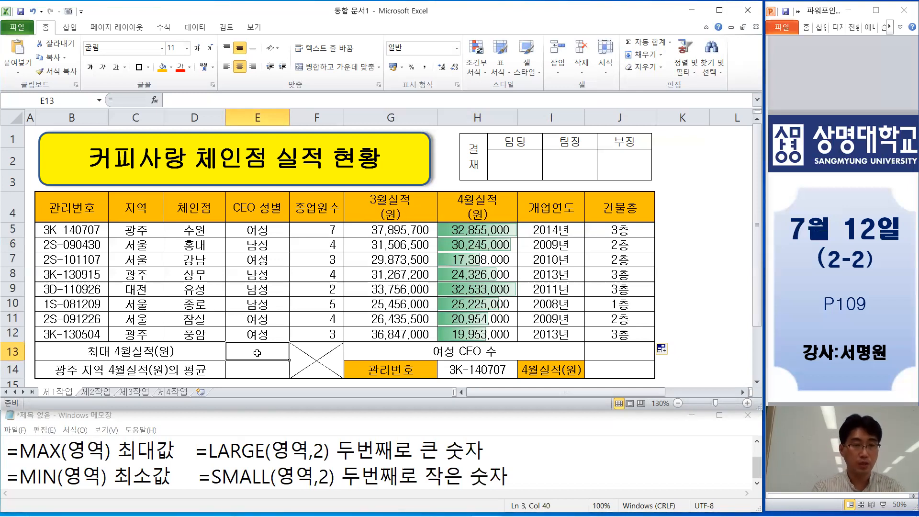
{"action": "left_click", "coordinate": [202, 98]}
{"action": "type", "text": "="}
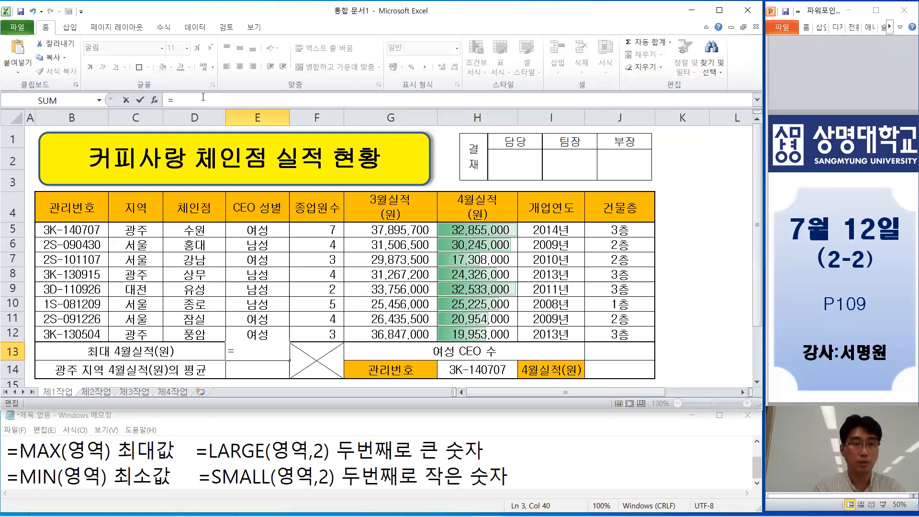
{"action": "type", "text": "sm"}
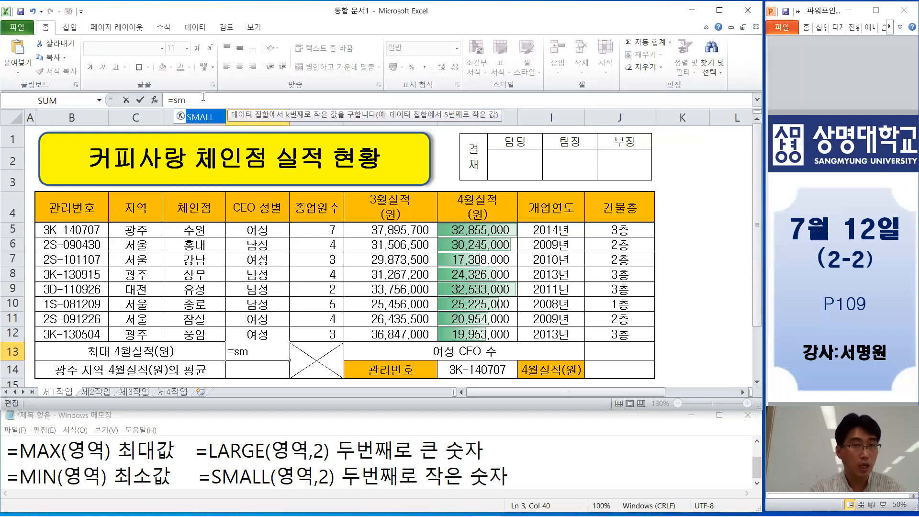
{"action": "double_click", "coordinate": [195, 117]}
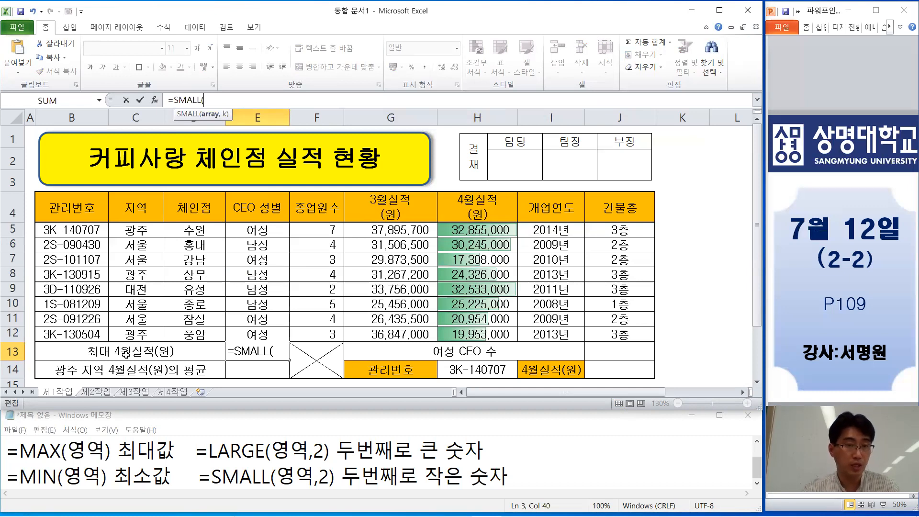
{"action": "left_click", "coordinate": [458, 229]}
{"action": "left_click_drag", "start_coordinate": [458, 229], "coordinate": [460, 334]}
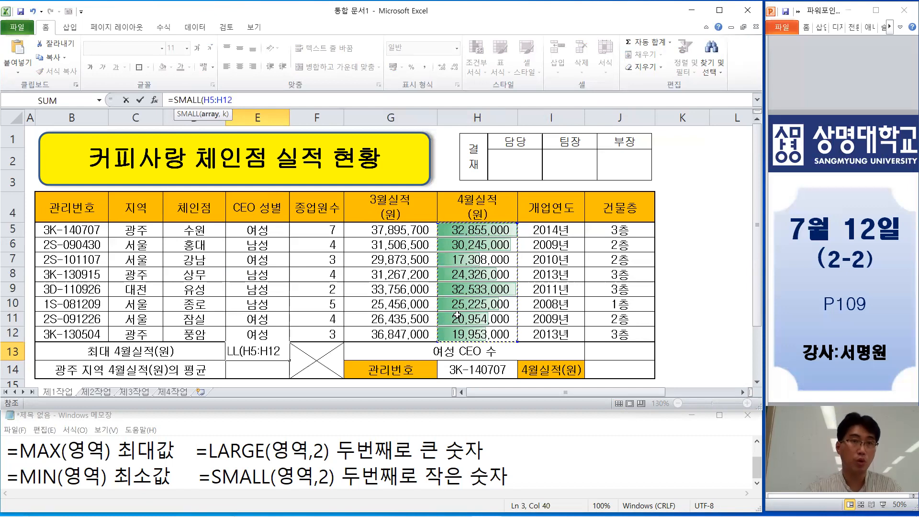
{"action": "type", "text": ","}
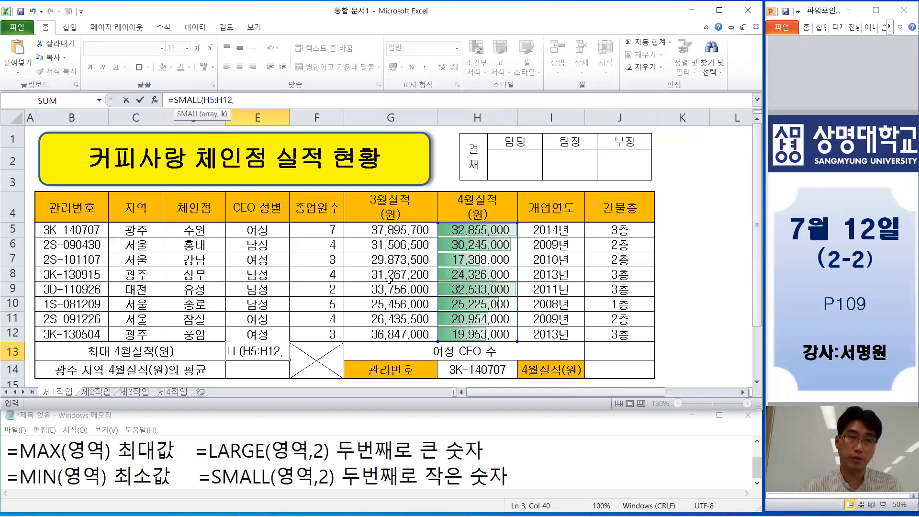
Change the function in E13's formula to LARGE and try 1, 2 and 3 as the rank argument.
{"action": "left_click_drag", "start_coordinate": [201, 100], "coordinate": [176, 99]}
{"action": "type", "text": "La"}
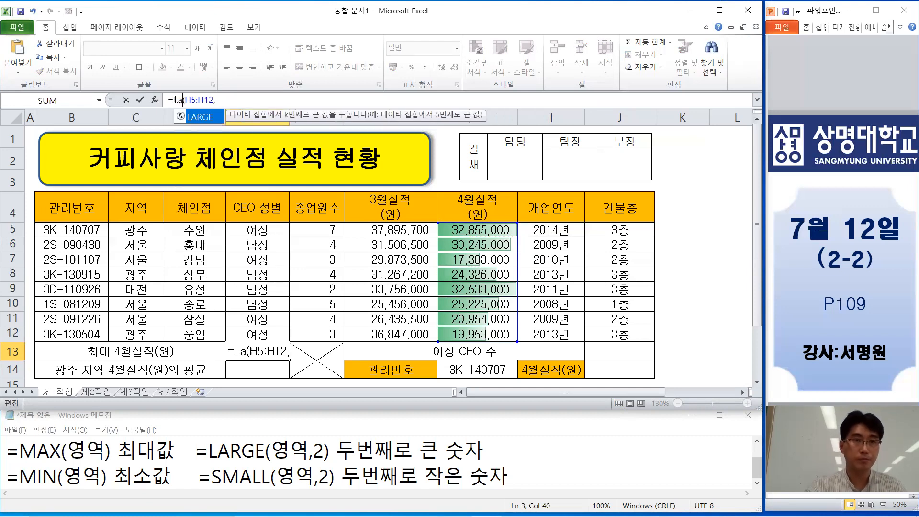
{"action": "double_click", "coordinate": [204, 117]}
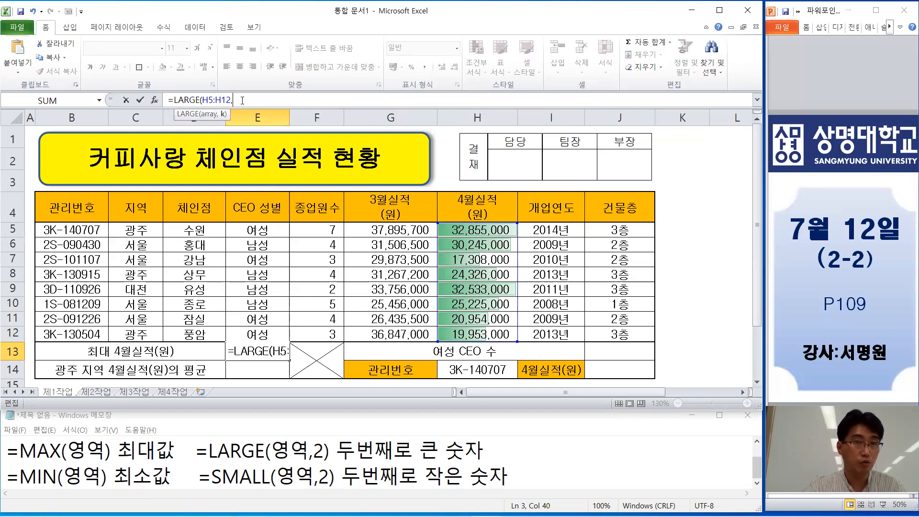
{"action": "type", "text": "1"}
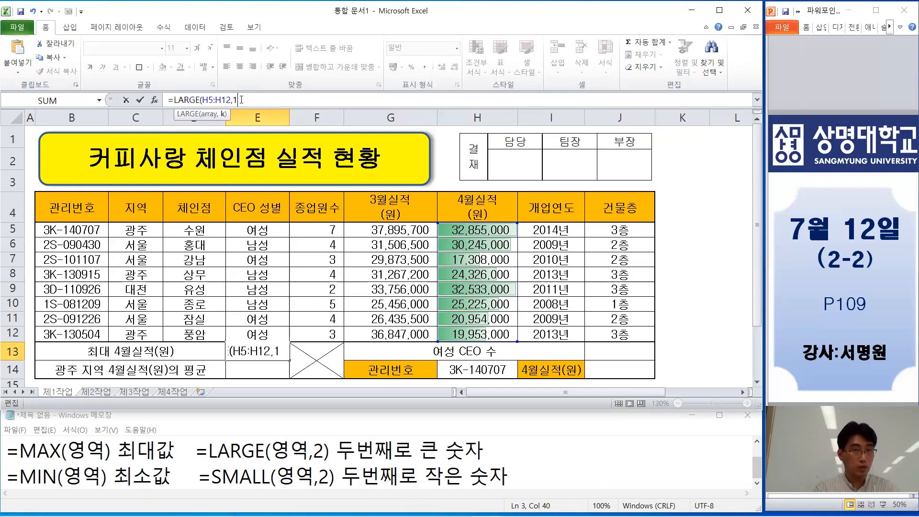
{"action": "key", "text": "BackSpace"}
{"action": "type", "text": "2"}
{"action": "key", "text": "BackSpace"}
{"action": "type", "text": "3"}
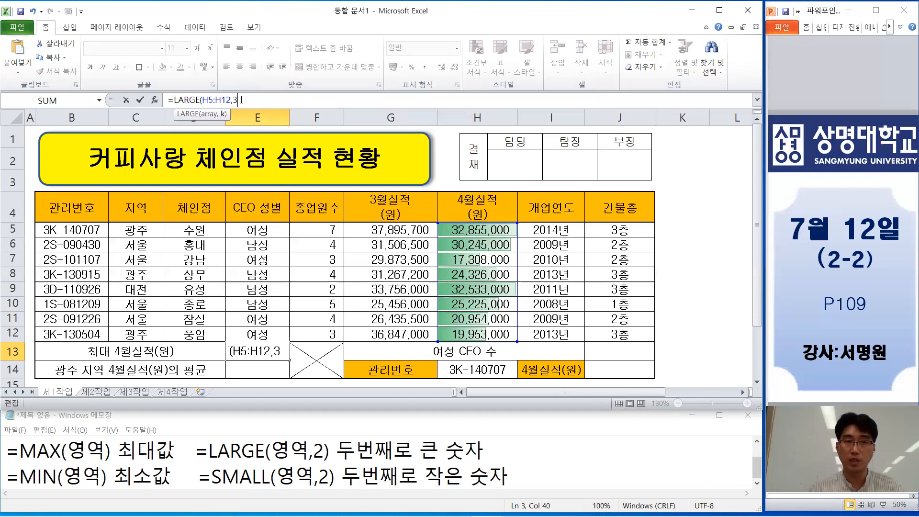
Erase the LARGE formula in E13 back to the equals sign.
{"action": "key", "text": "BackSpace"}
{"action": "key", "text": "BackSpace"}
{"action": "key", "text": "BackSpace"}
{"action": "key", "text": "BackSpace"}
{"action": "key", "text": "BackSpace"}
{"action": "key", "text": "BackSpace"}
{"action": "key", "text": "BackSpace"}
{"action": "key", "text": "BackSpace"}
{"action": "key", "text": "BackSpace"}
{"action": "key", "text": "BackSpace"}
{"action": "key", "text": "BackSpace"}
{"action": "key", "text": "BackSpace"}
{"action": "key", "text": "BackSpace"}
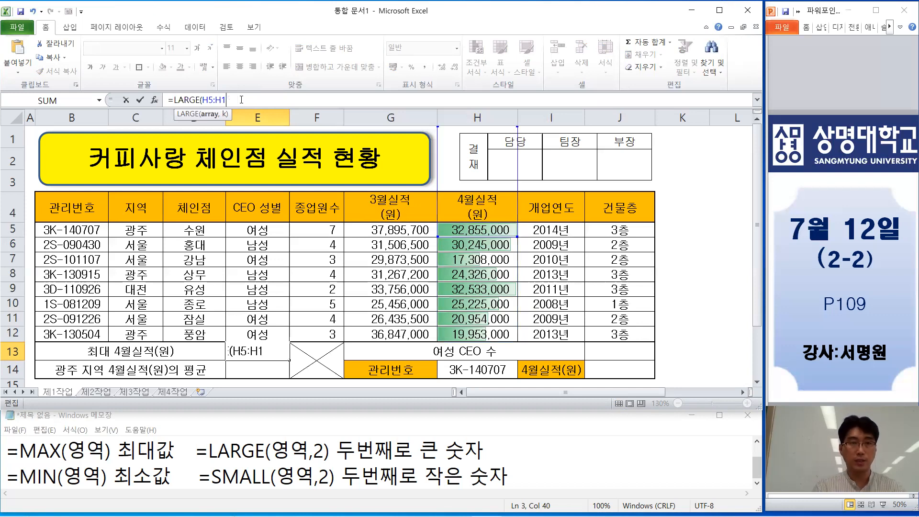
{"action": "key", "text": "BackSpace"}
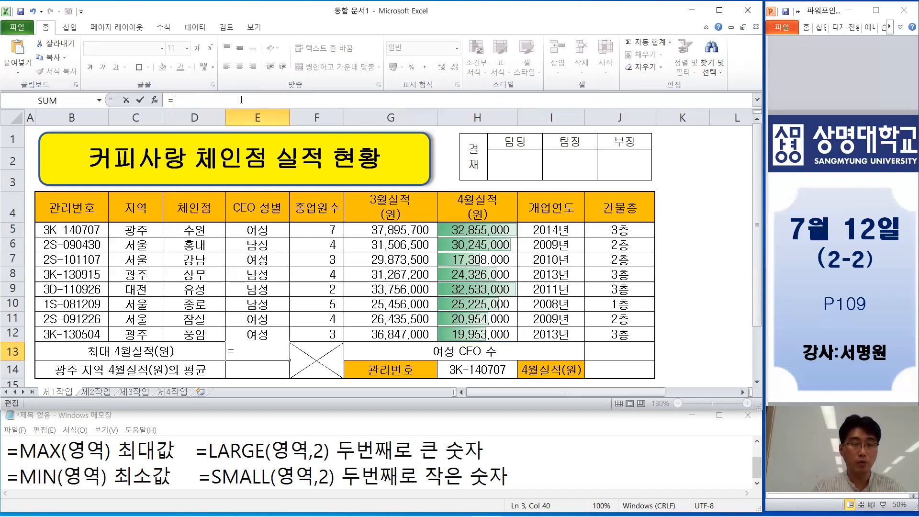
Complete E13 with =MAX(H5:H12) for 최대 4월실적(원) and auto-fit the width of column E.
{"action": "type", "text": "ma"}
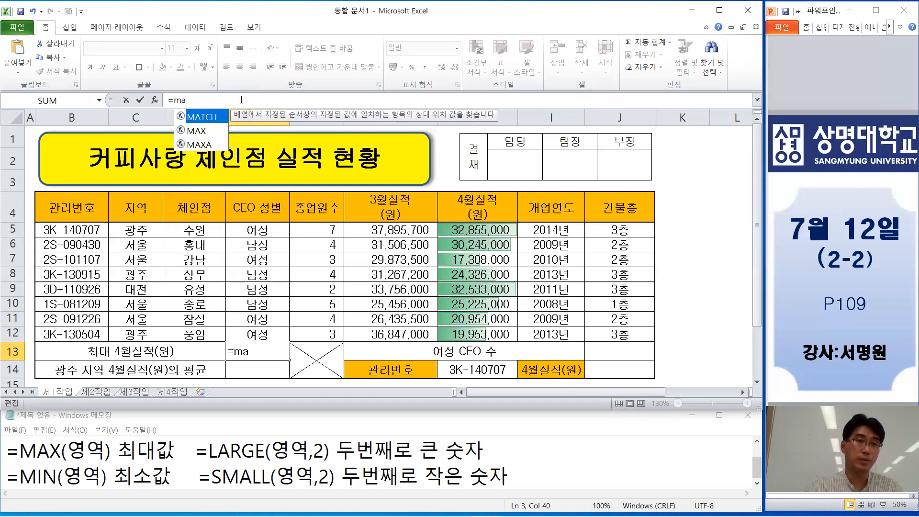
{"action": "double_click", "coordinate": [201, 131]}
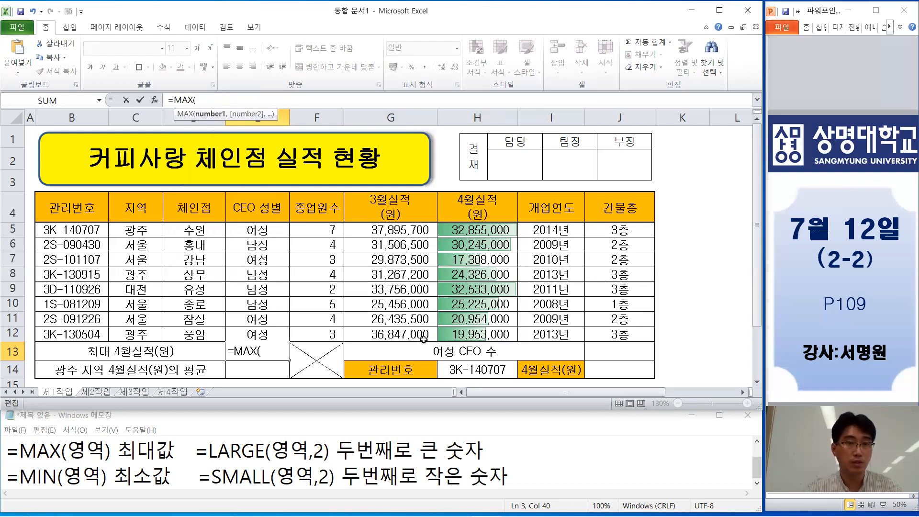
{"action": "left_click_drag", "start_coordinate": [489, 231], "coordinate": [484, 333]}
{"action": "type", "text": ")"}
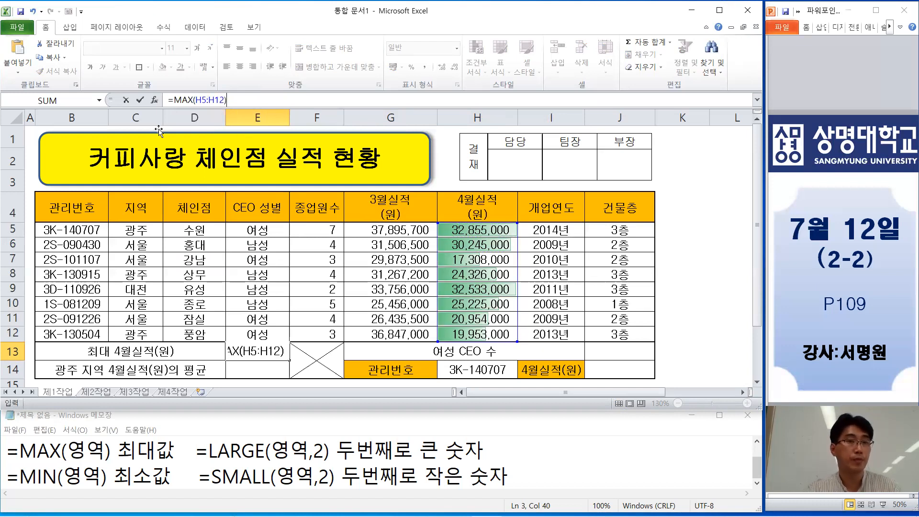
{"action": "left_click", "coordinate": [140, 100]}
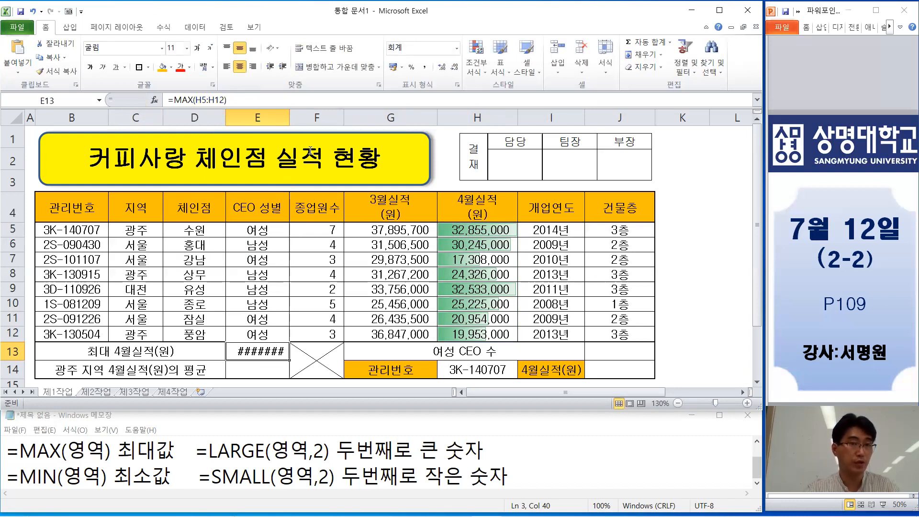
{"action": "double_click", "coordinate": [290, 115]}
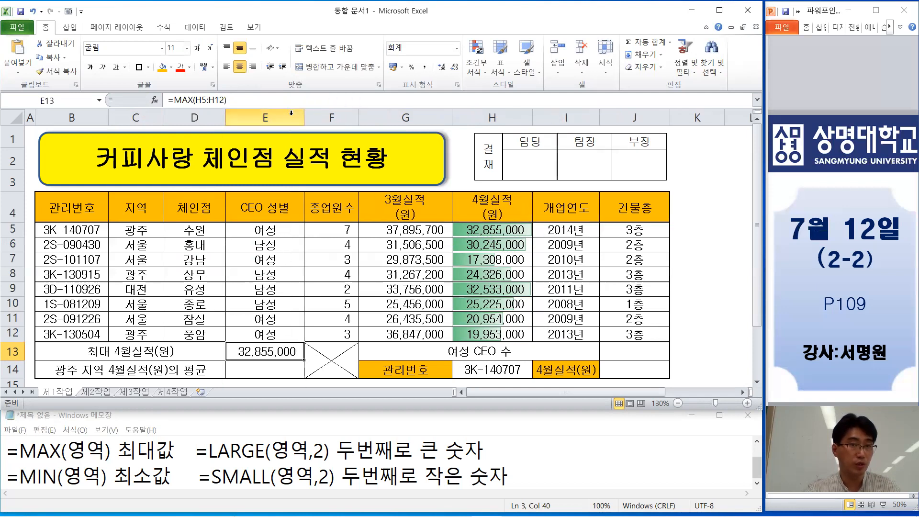
{"action": "left_click", "coordinate": [295, 369]}
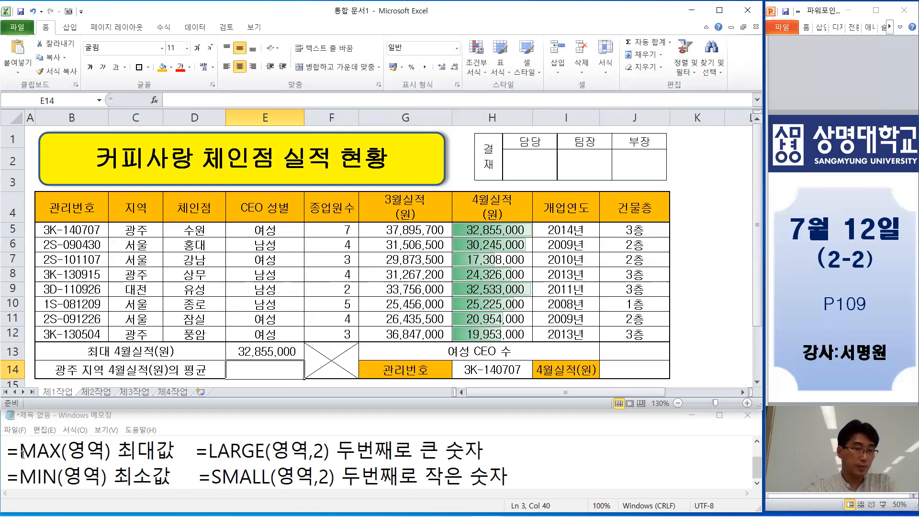
{"action": "left_click", "coordinate": [37, 461]}
{"action": "left_click", "coordinate": [38, 475]}
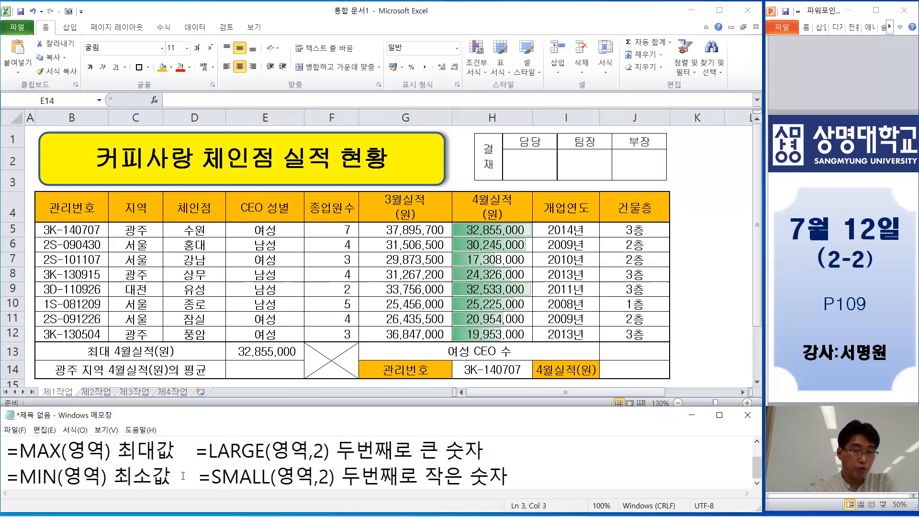
{"action": "left_click", "coordinate": [216, 471]}
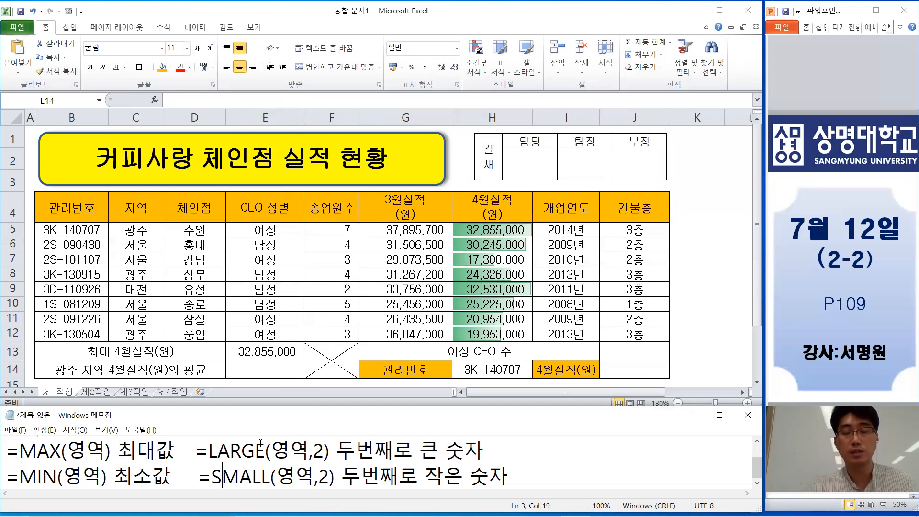
{"action": "left_click", "coordinate": [275, 368]}
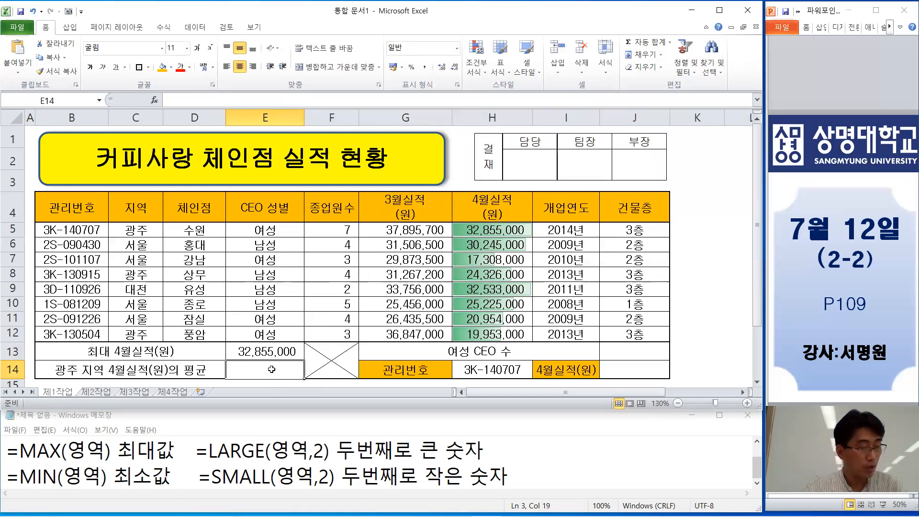
In the Notepad notes, leave a blank line after the SMALL entry and start a new line with =ROUNDDOWN(num,.
{"action": "left_click", "coordinate": [523, 475]}
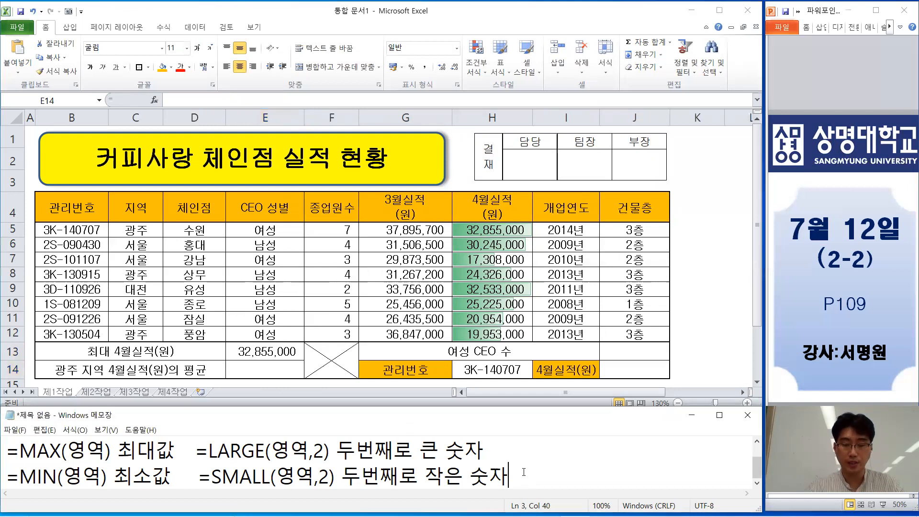
{"action": "key", "text": "Return"}
{"action": "key", "text": "Return"}
{"action": "type", "text": "="}
{"action": "type", "text": "ㄲ"}
{"action": "key", "text": "BackSpace"}
{"action": "type", "text": "ROUND"}
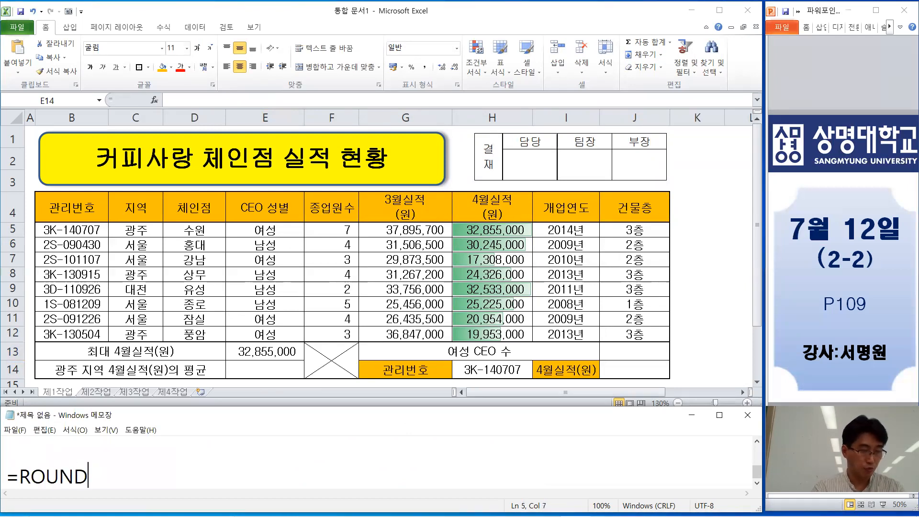
{"action": "type", "text": "DOW"}
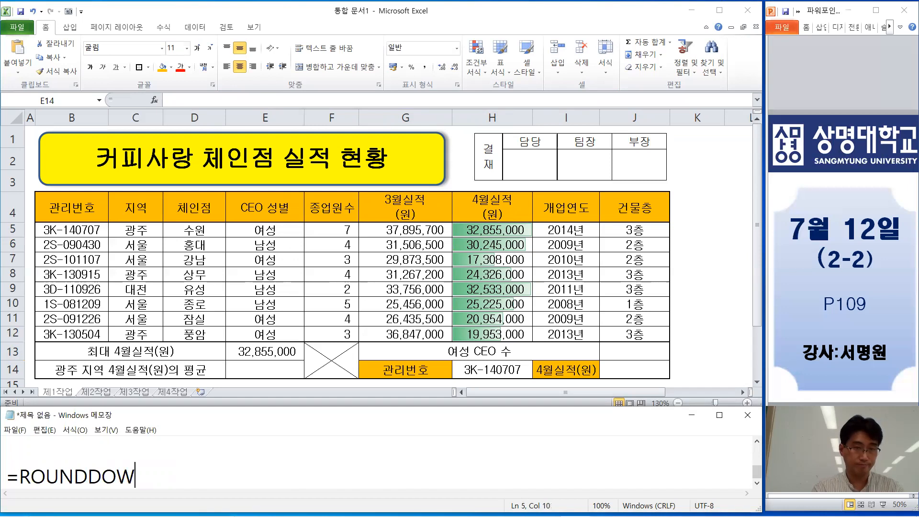
{"action": "type", "text": "N("}
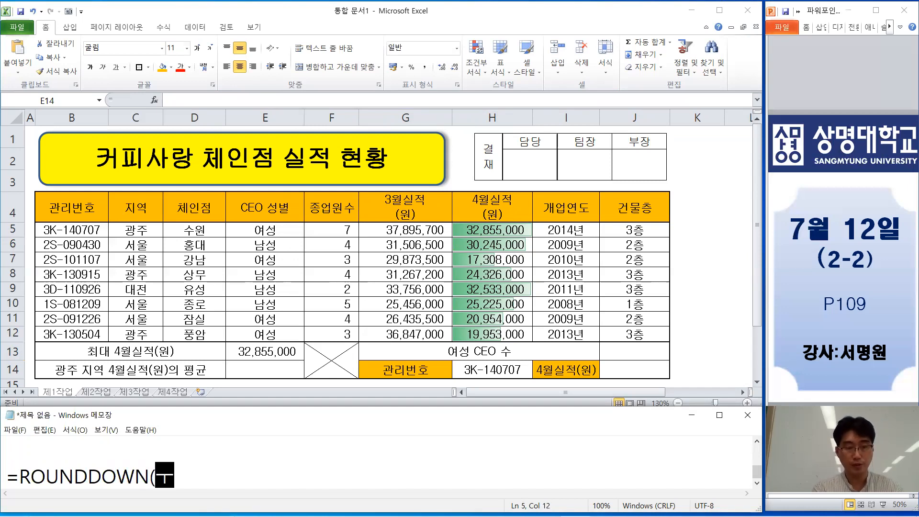
{"action": "type", "text": "num,"}
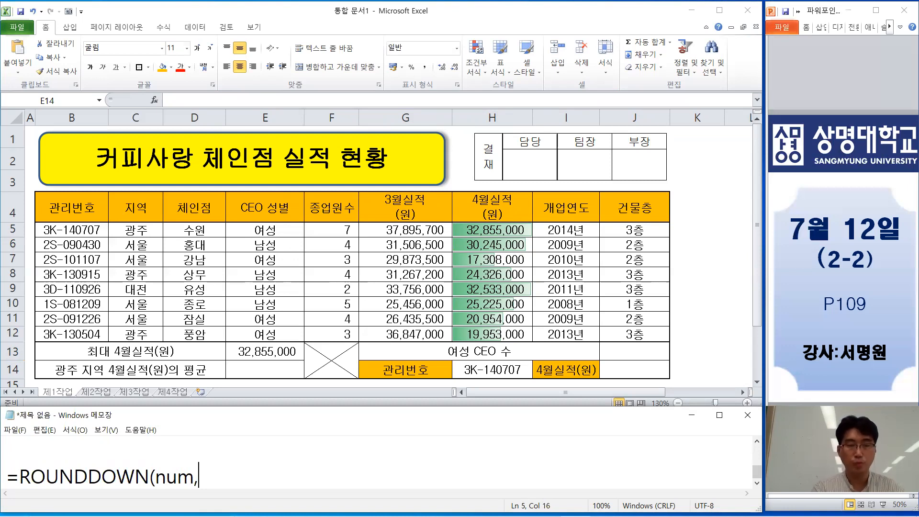
Complete the ROUNDDOWN syntax note with 자릿수 as its second argument and a closing parenthesis.
{"action": "type", "text": "num"}
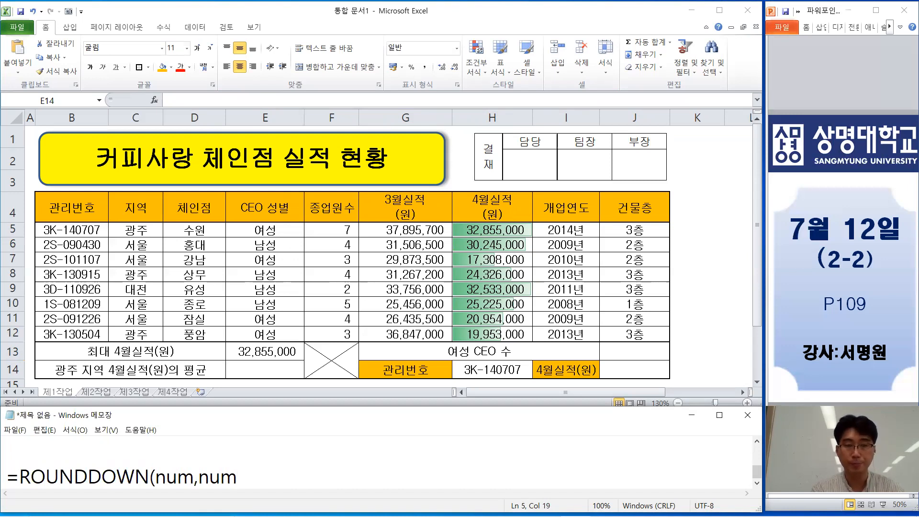
{"action": "type", "text": "0"}
{"action": "key", "text": "BackSpace"}
{"action": "key", "text": "BackSpace"}
{"action": "key", "text": "BackSpace"}
{"action": "key", "text": "BackSpace"}
{"action": "type", "text": "wk"}
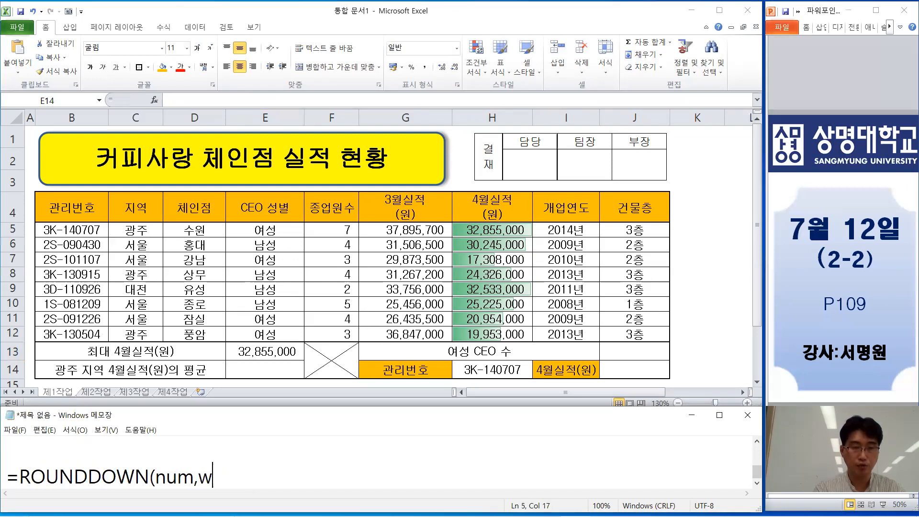
{"action": "key", "text": "BackSpace"}
{"action": "key", "text": "BackSpace"}
{"action": "type", "text": "자릿수"}
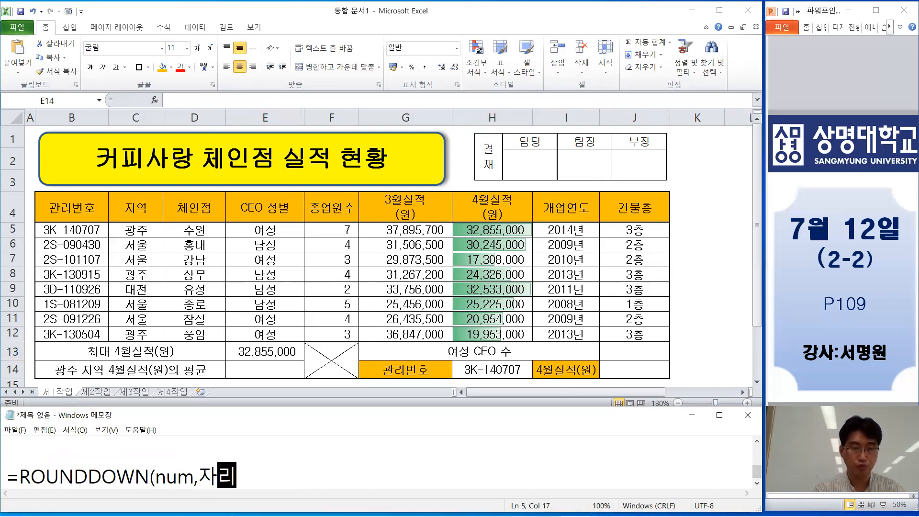
{"action": "type", "text": ")"}
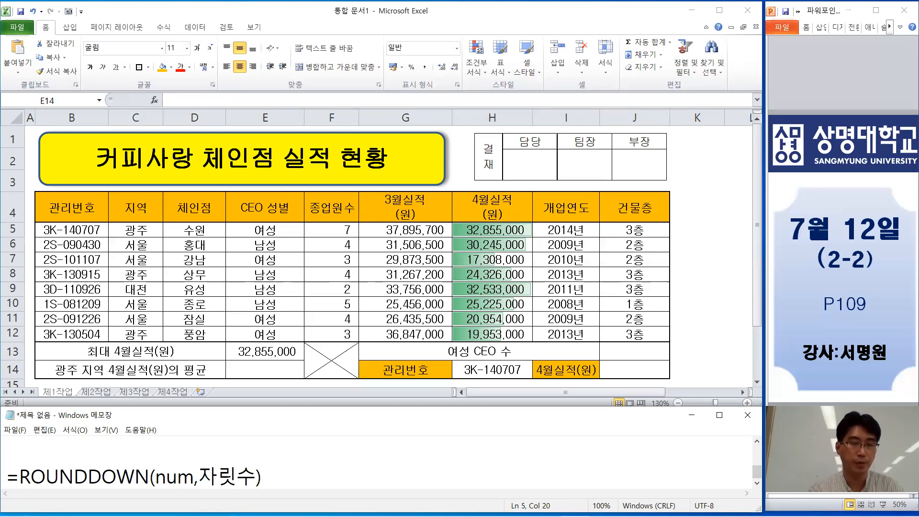
{"action": "type", "text": " q"}
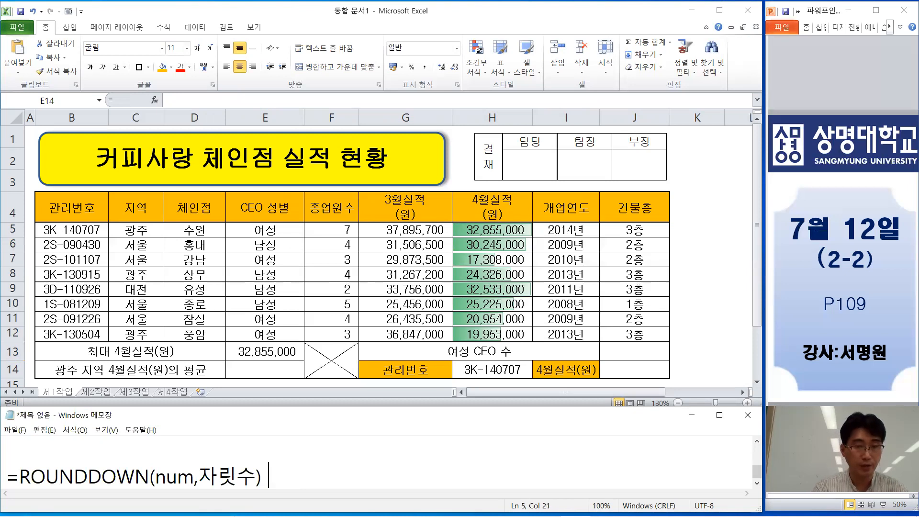
{"action": "type", "text": "ks"}
{"action": "key", "text": "BackSpace"}
{"action": "key", "text": "BackSpace"}
{"action": "key", "text": "BackSpace"}
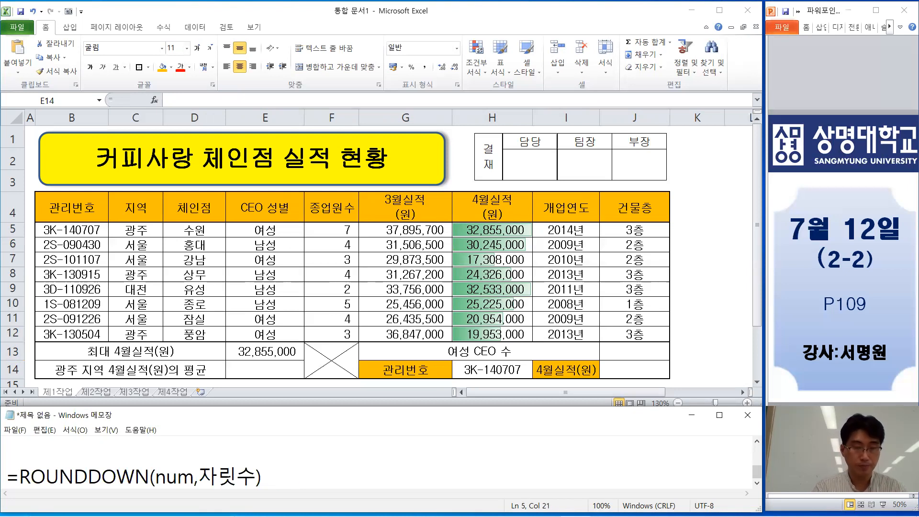
{"action": "type", "text": "절삭"}
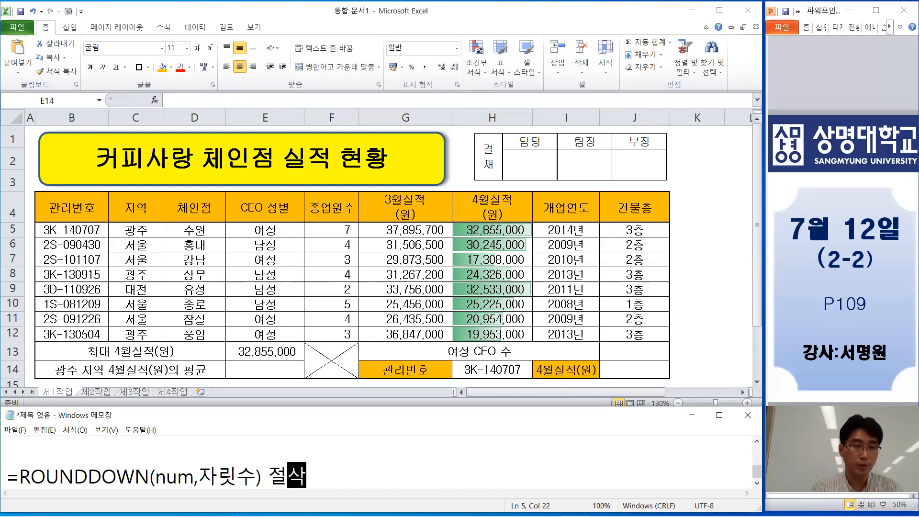
{"action": "key", "text": "BackSpace"}
{"action": "key", "text": "BackSpace"}
{"action": "key", "text": "BackSpace"}
{"action": "key", "text": "BackSpace"}
Describe the ROUNDDOWN syntax on the same line as 반올림하지 않음.
{"action": "type", "text": "반올리"}
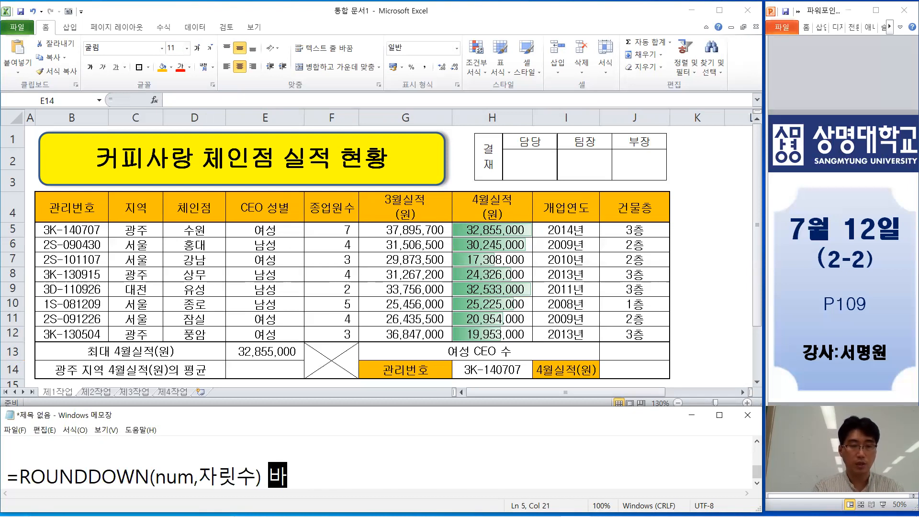
{"action": "type", "text": "림하지"}
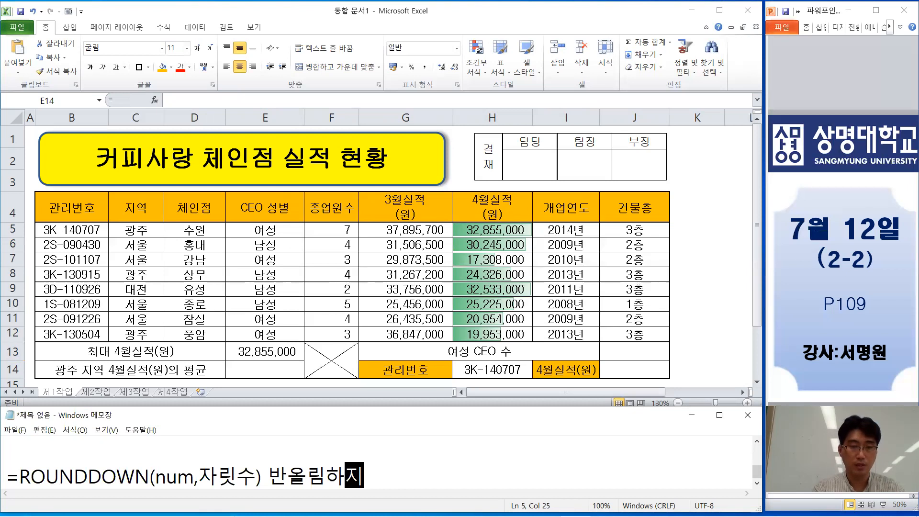
{"action": "key", "text": "BackSpace"}
{"action": "key", "text": "BackSpace"}
{"action": "type", "text": "지 않음"}
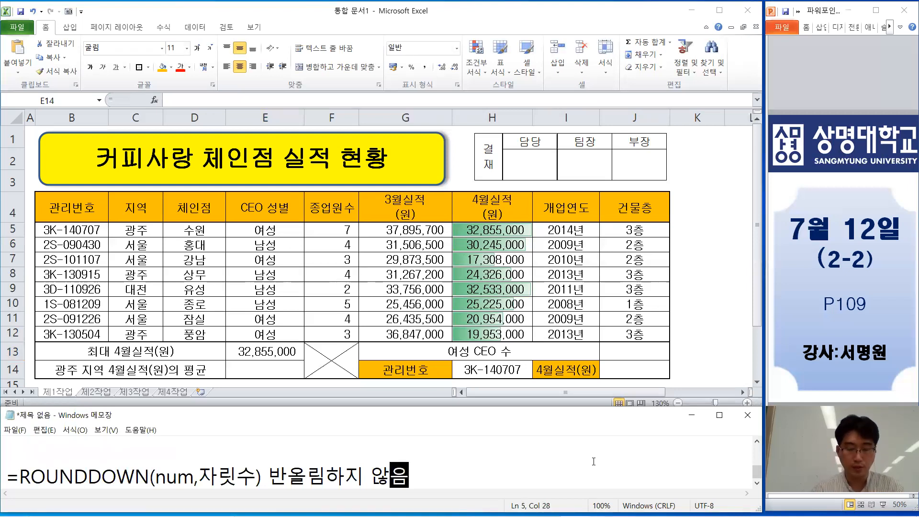
Add the syntax =ROUNDUP(num,자릿수) on a new line below the ROUNDDOWN note.
{"action": "key", "text": "Return"}
{"action": "type", "text": "=RON"}
{"action": "key", "text": "BackSpace"}
{"action": "type", "text": "UNDUP(ㅜ"}
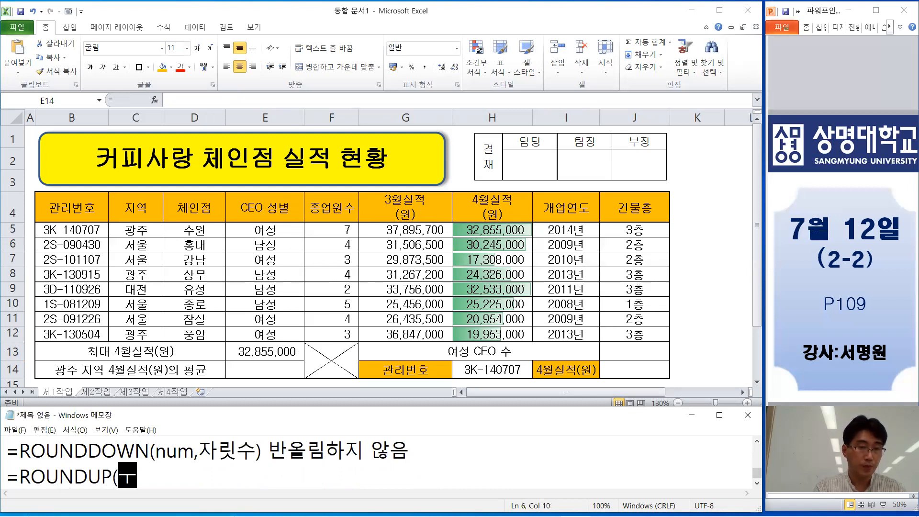
{"action": "type", "text": "n"}
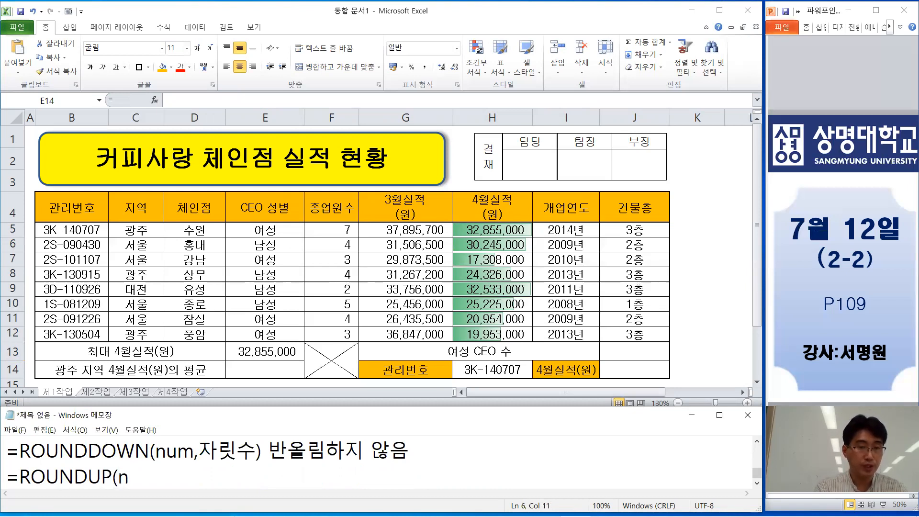
{"action": "type", "text": "um,자"}
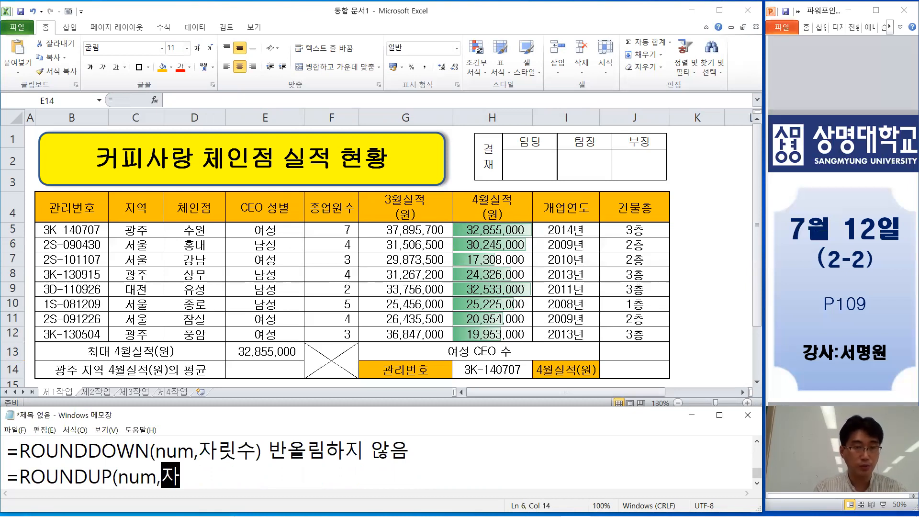
{"action": "type", "text": "릿수) "}
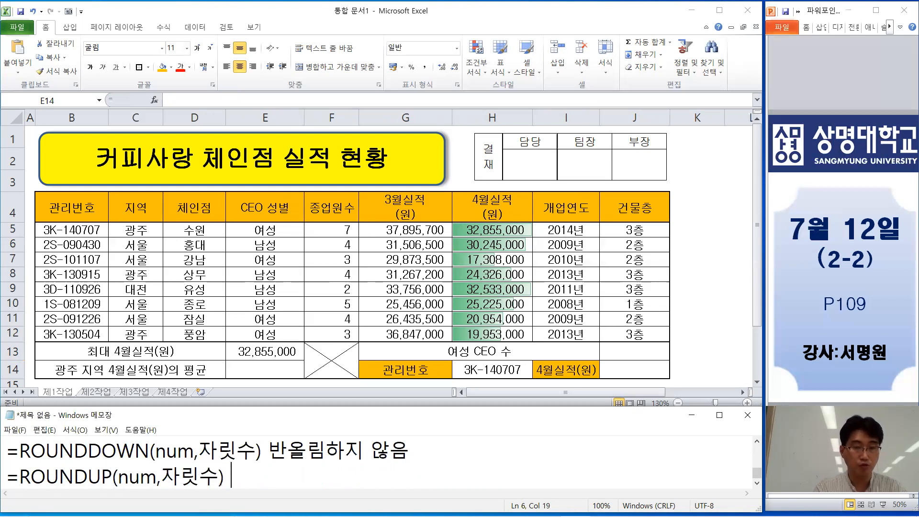
Describe the ROUNDUP syntax on the same line as 반올리 되지 않는 숫자로 반올림 시킴.
{"action": "type", "text": "an"}
{"action": "key", "text": "BackSpace"}
{"action": "key", "text": "BackSpace"}
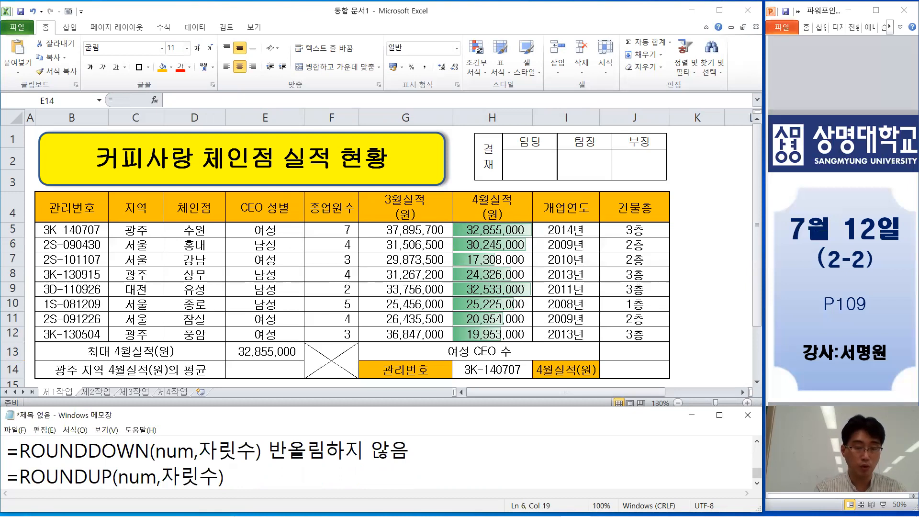
{"action": "type", "text": "반"}
{"action": "key", "text": "BackSpace"}
{"action": "key", "text": "BackSpace"}
{"action": "key", "text": "BackSpace"}
{"action": "type", "text": "반올리 "}
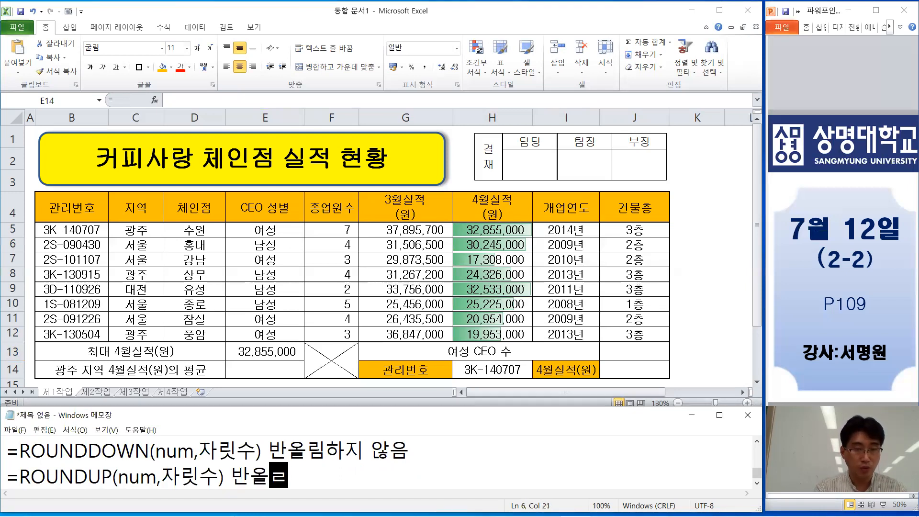
{"action": "type", "text": "되지 않는"}
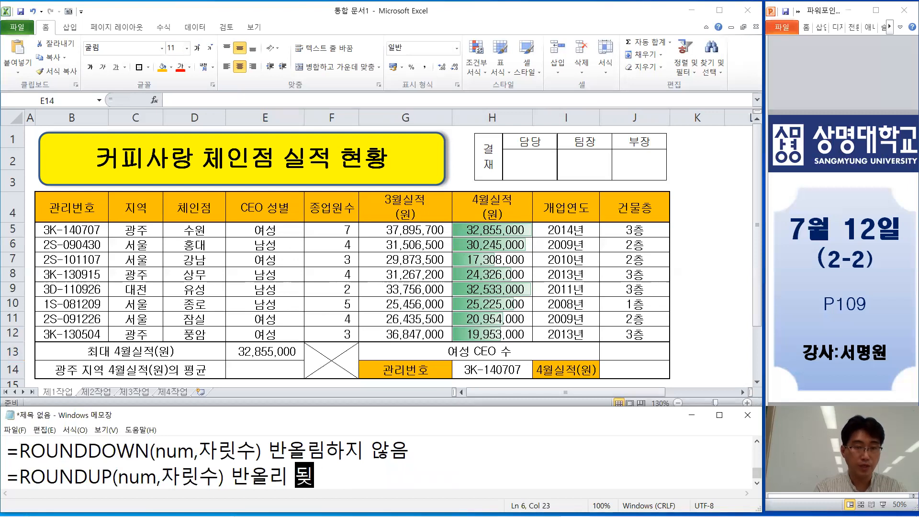
{"action": "type", "text": " 숫자로"}
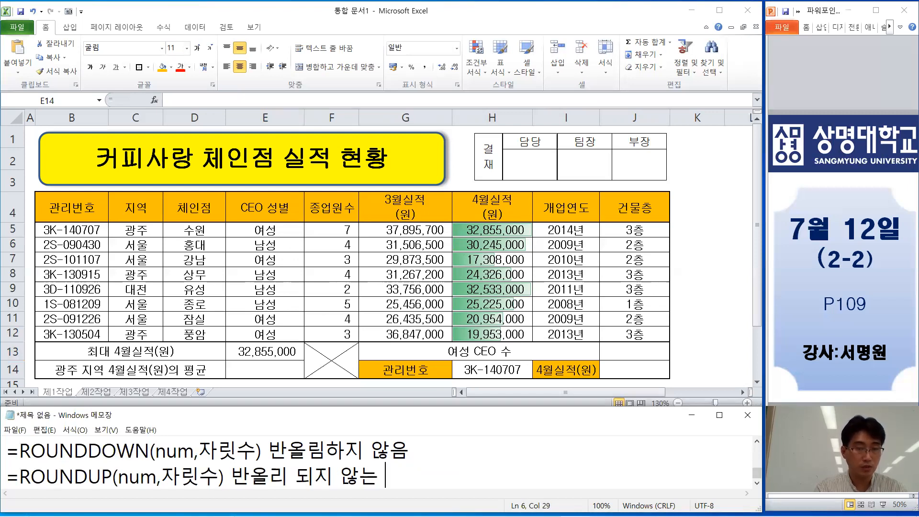
{"action": "type", "text": " 반"}
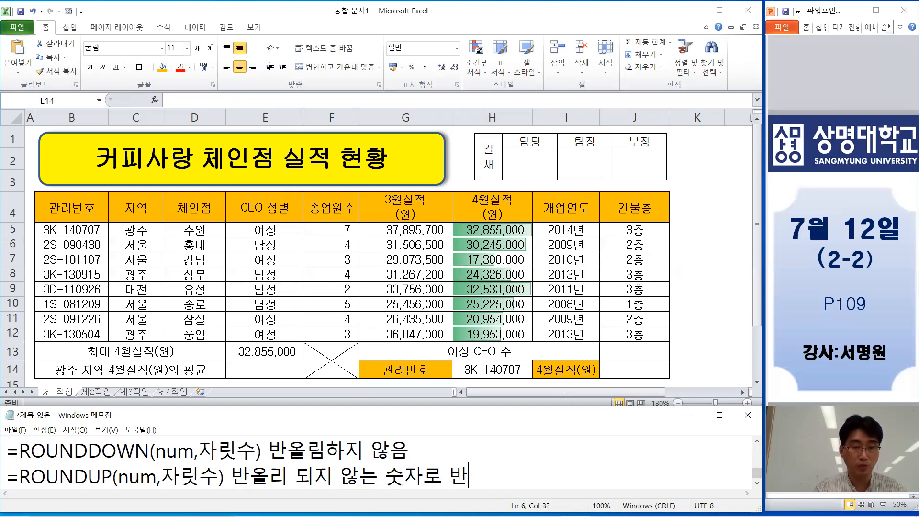
{"action": "type", "text": "올림 시"}
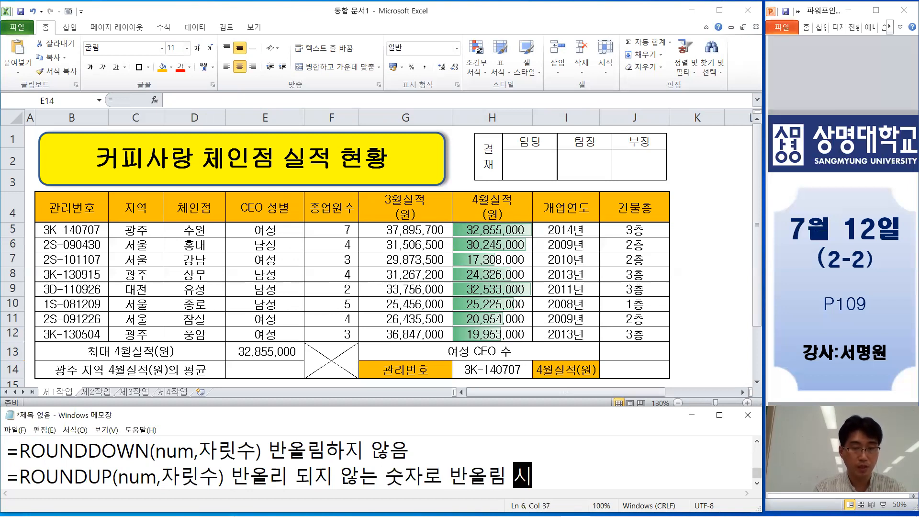
{"action": "type", "text": "킴"}
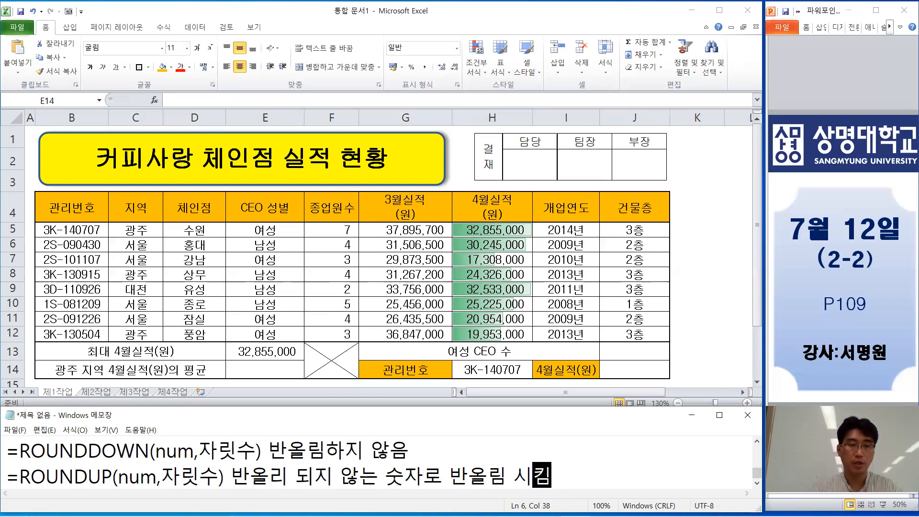
Insert 반올리 되는 숫자도 before 반올림하지 않음 in the ROUNDDOWN description.
{"action": "left_click", "coordinate": [269, 450]}
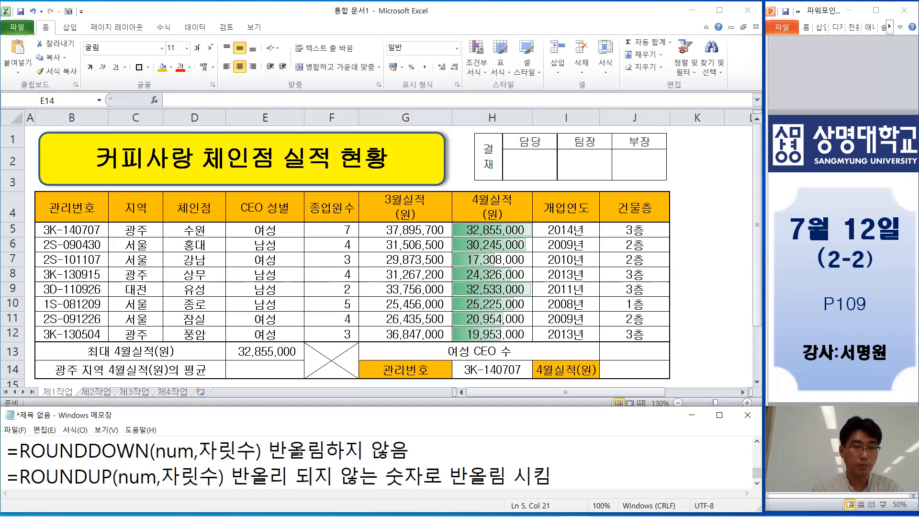
{"action": "type", "text": "반올리 "}
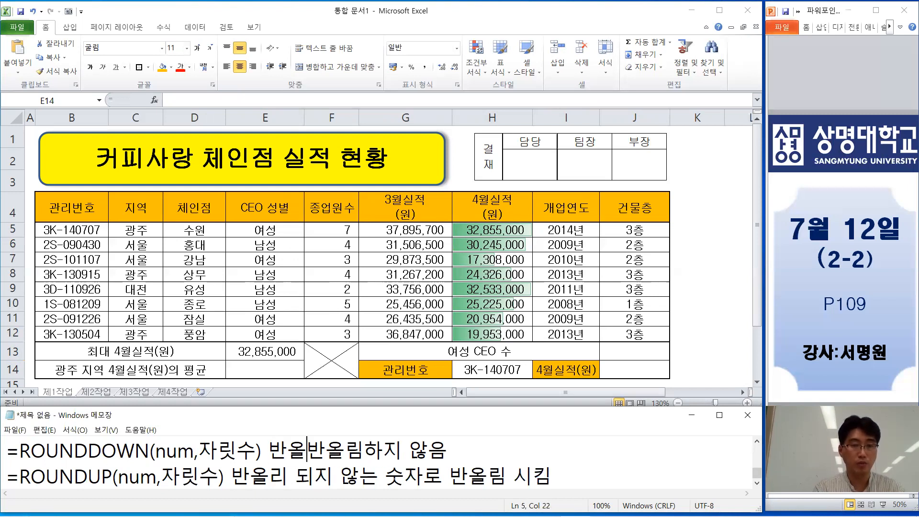
{"action": "type", "text": "되는 숫자"}
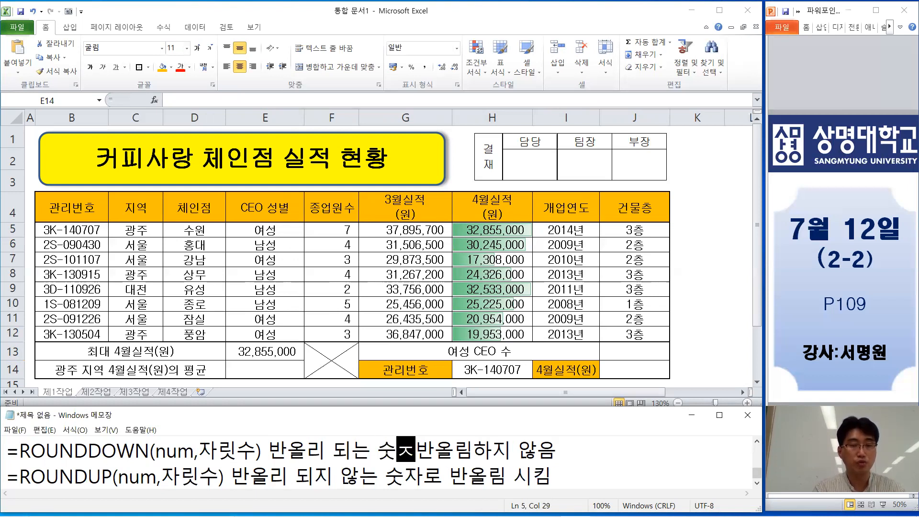
{"action": "type", "text": "도"}
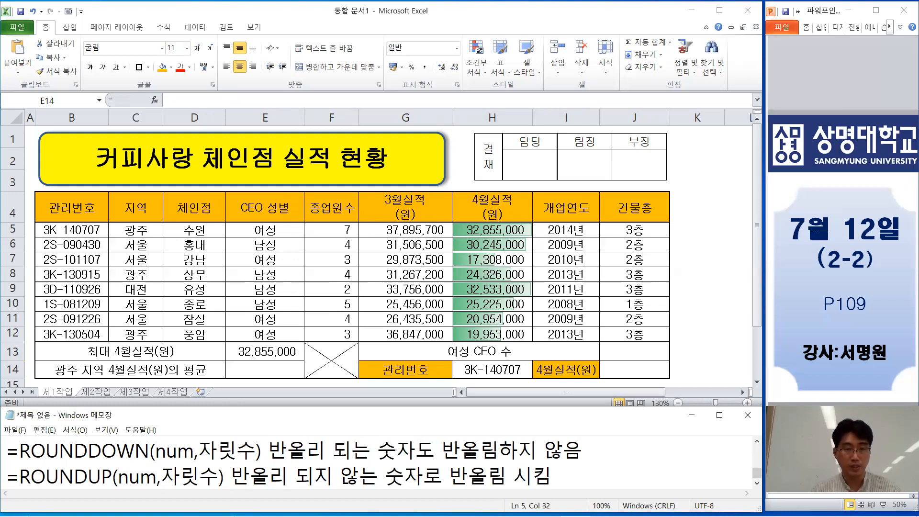
{"action": "left_click_drag", "start_coordinate": [232, 475], "coordinate": [340, 475]}
{"action": "left_click", "coordinate": [341, 475]}
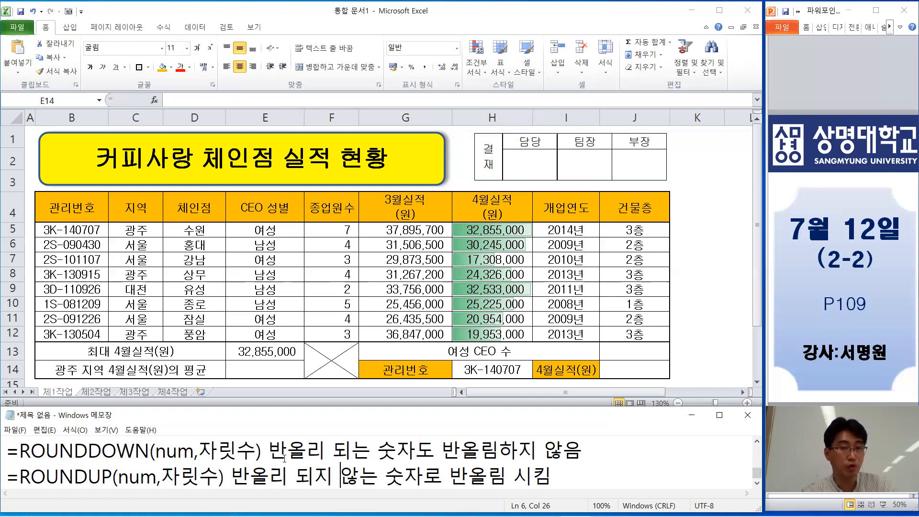
Highlight 반올리 되는 숫자도 in the ROUNDDOWN description, plus DOWN and UP in the two function names.
{"action": "left_click_drag", "start_coordinate": [268, 450], "coordinate": [392, 448]}
{"action": "left_click_drag", "start_coordinate": [424, 450], "coordinate": [434, 451]}
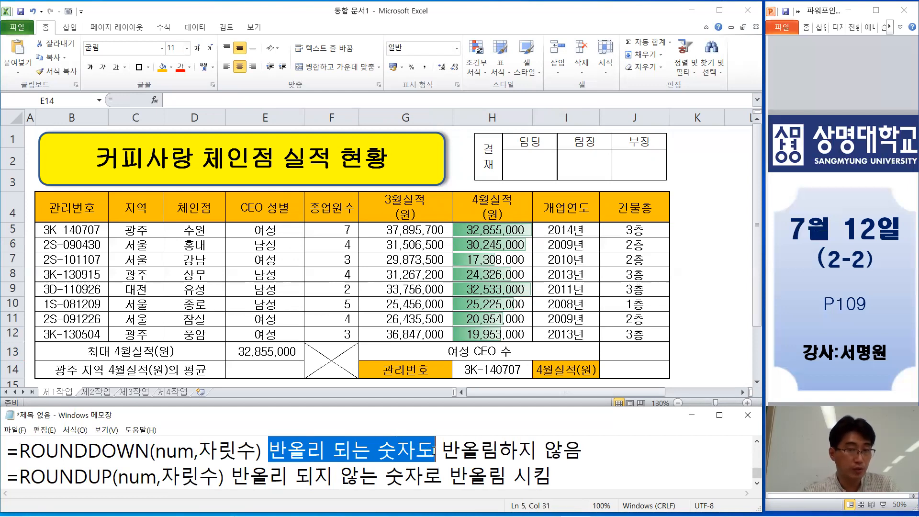
{"action": "left_click", "coordinate": [583, 455]}
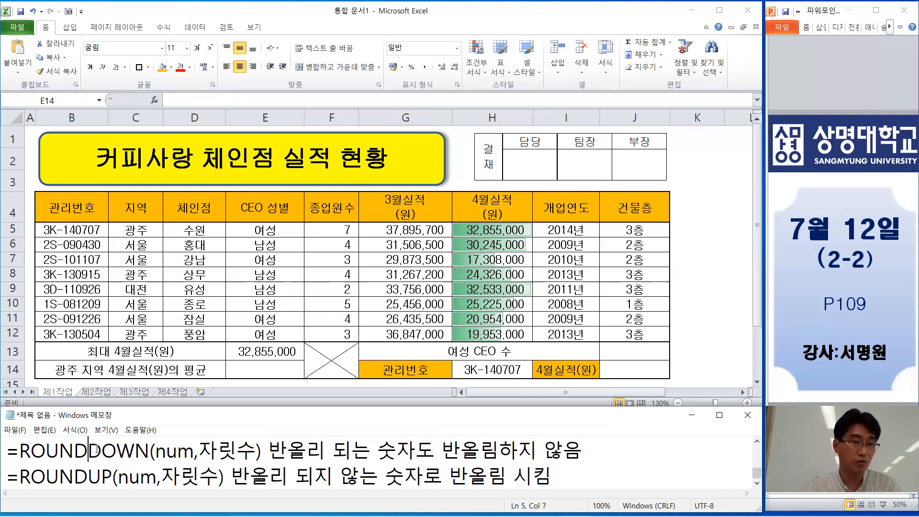
{"action": "left_click_drag", "start_coordinate": [88, 450], "coordinate": [150, 450]}
{"action": "left_click_drag", "start_coordinate": [92, 476], "coordinate": [112, 473]}
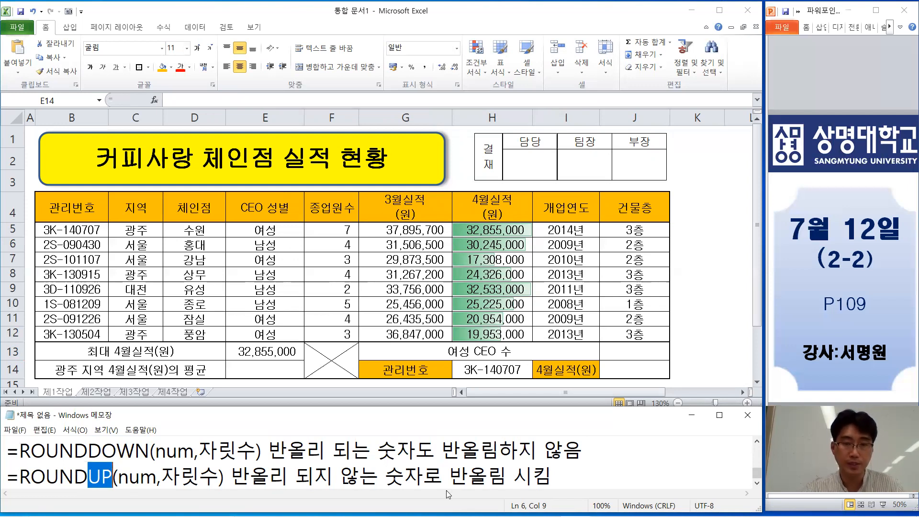
Enlarge the Notepad window and add a line below the ROUNDUP note pairing 자릿수 3 with 0.001.
{"action": "left_click", "coordinate": [572, 478]}
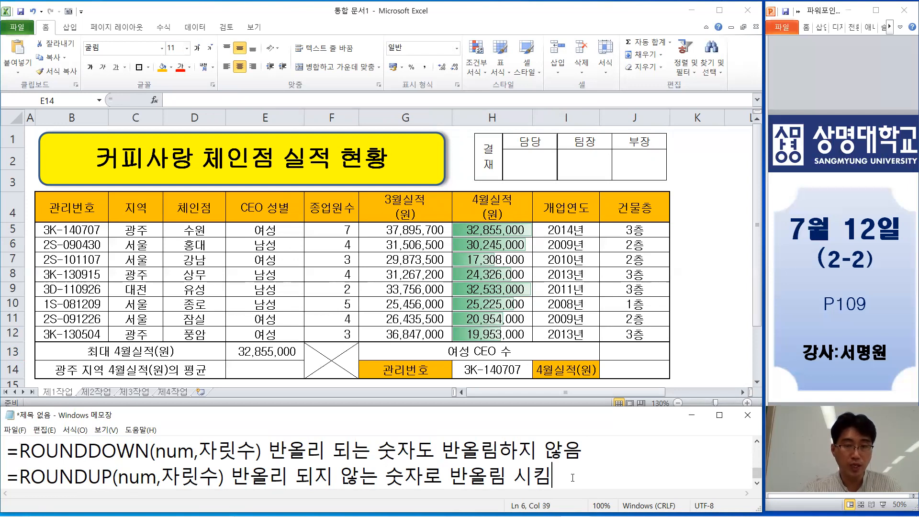
{"action": "key", "text": "Return"}
{"action": "key", "text": "Return"}
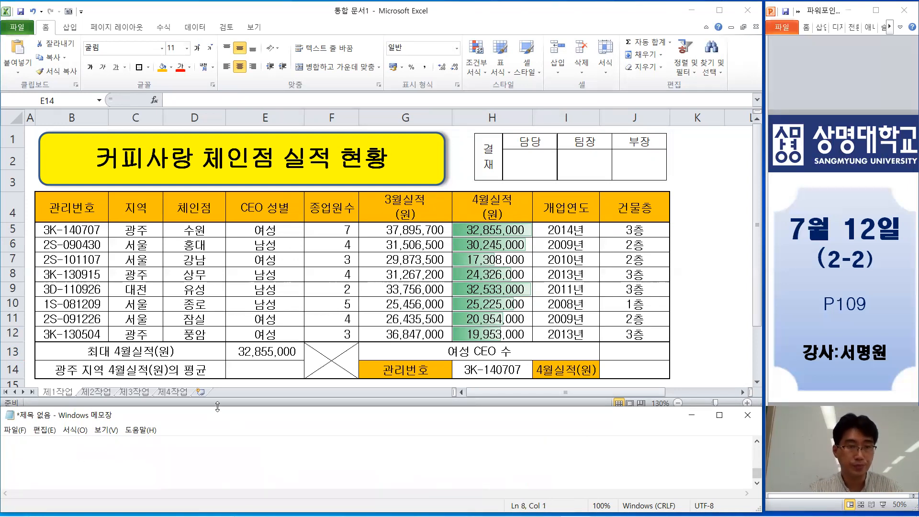
{"action": "left_click_drag", "start_coordinate": [217, 406], "coordinate": [217, 345]}
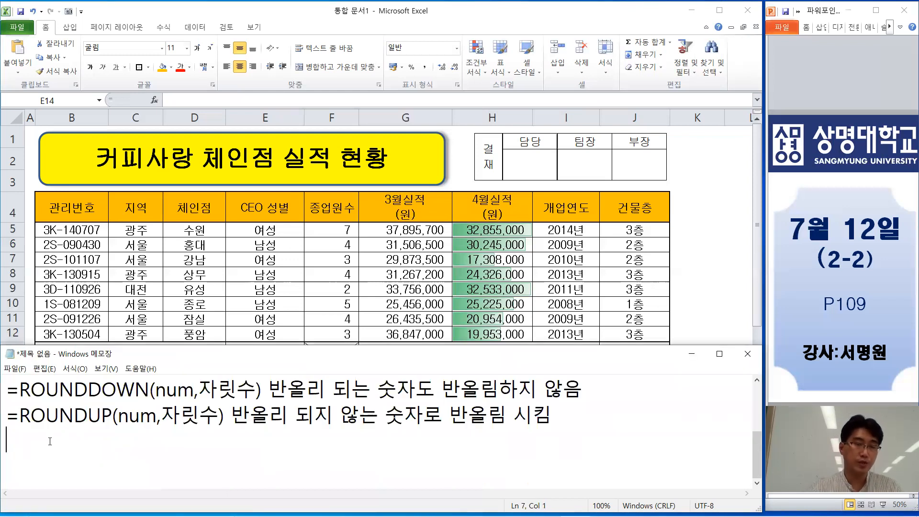
{"action": "type", "text": "자릿"}
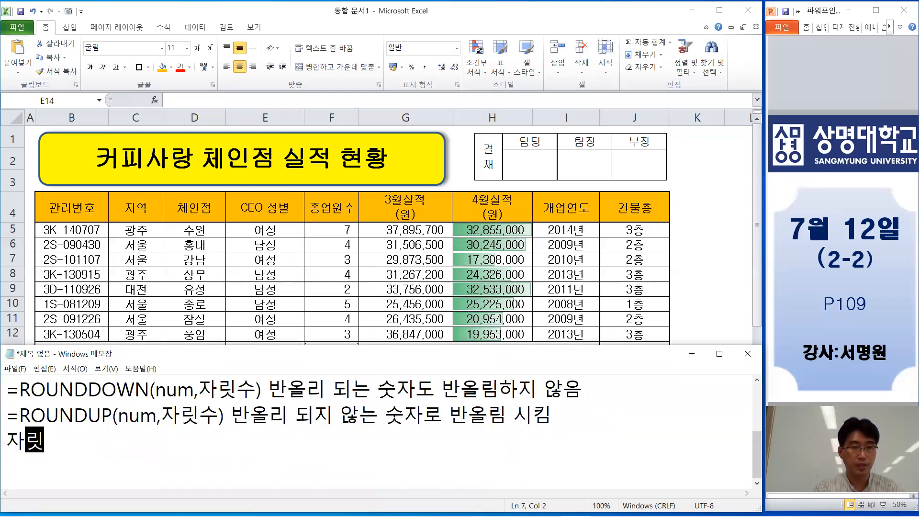
{"action": "type", "text": "수  "}
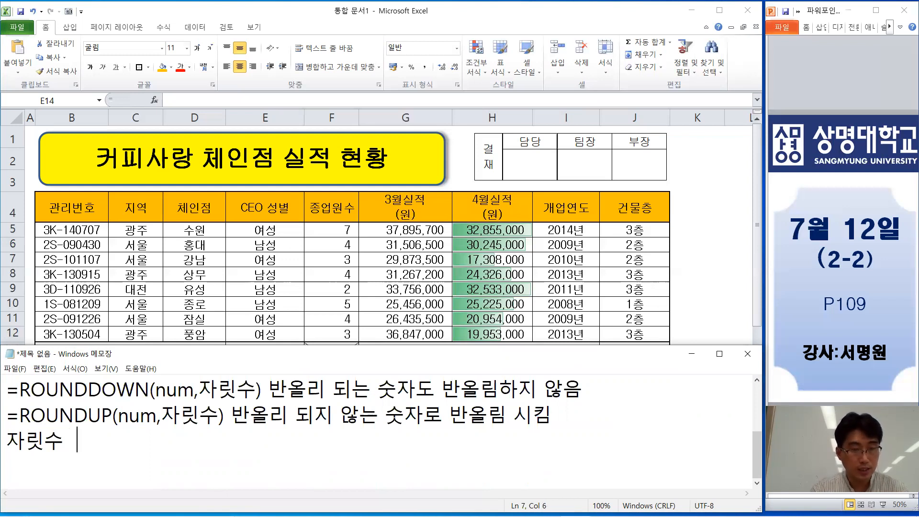
{"action": "type", "text": "3"}
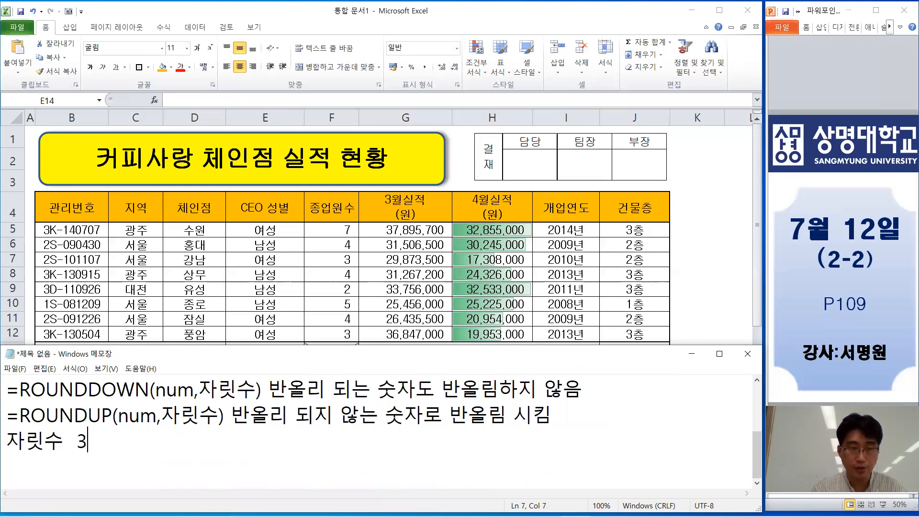
{"action": "key", "text": "Tab"}
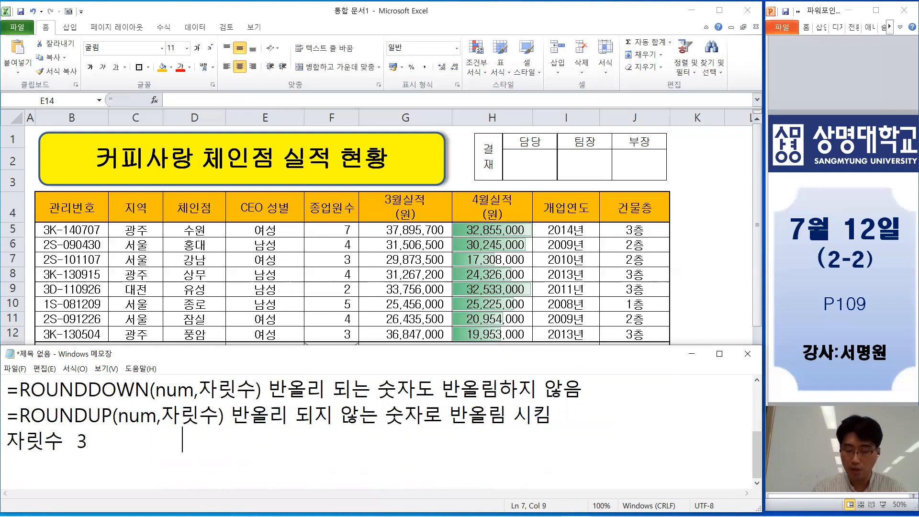
{"action": "type", "text": "0.00"}
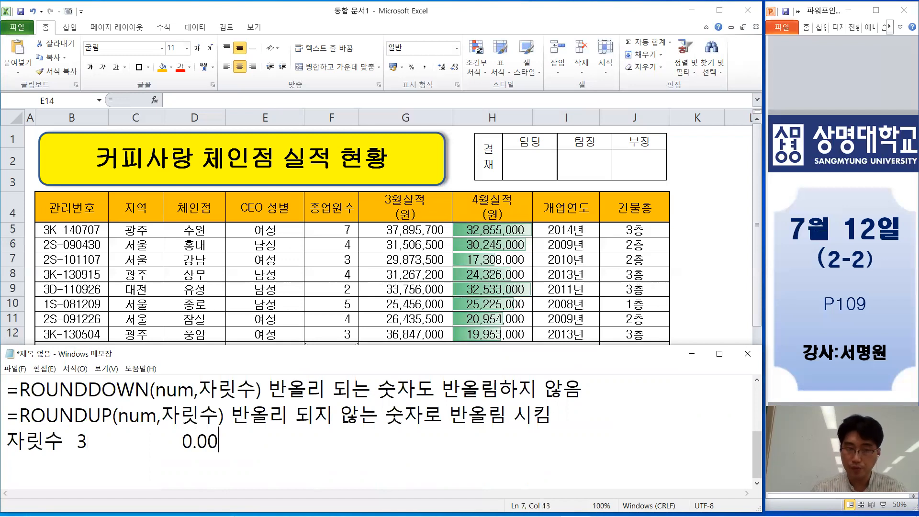
{"action": "type", "text": "1"}
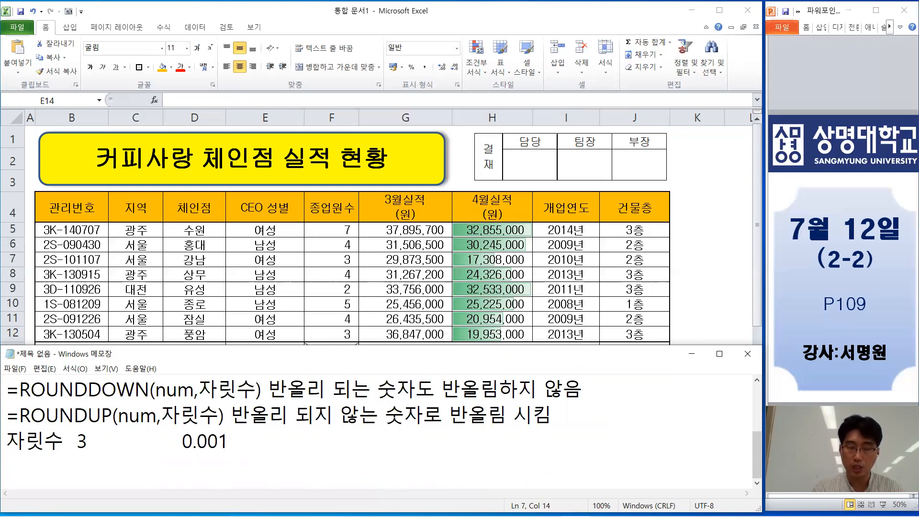
Add a row pairing 자릿수 2 with 0.01, aligning both columns with the row for 3.
{"action": "key", "text": "Return"}
{"action": "key", "text": "Tab"}
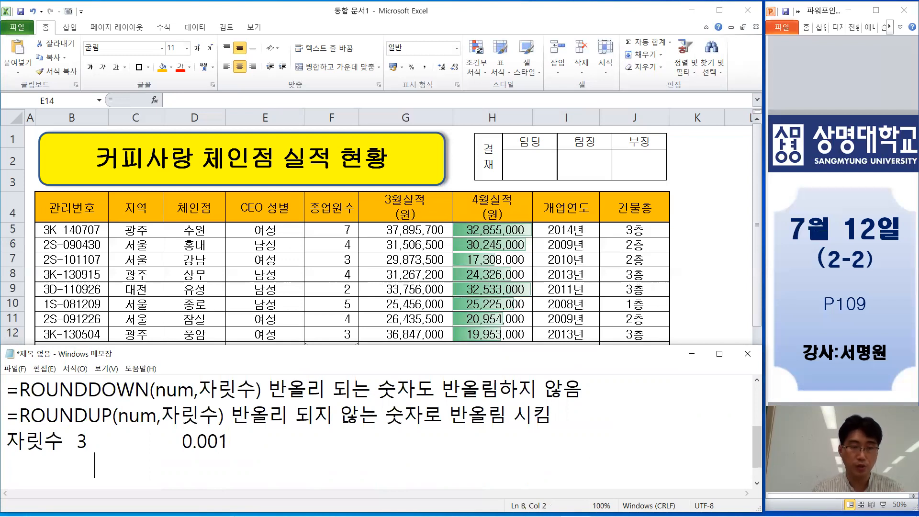
{"action": "key", "text": "Up"}
{"action": "key", "text": "Left"}
{"action": "key", "text": "Left"}
{"action": "key", "text": "Left"}
{"action": "key", "text": "Down"}
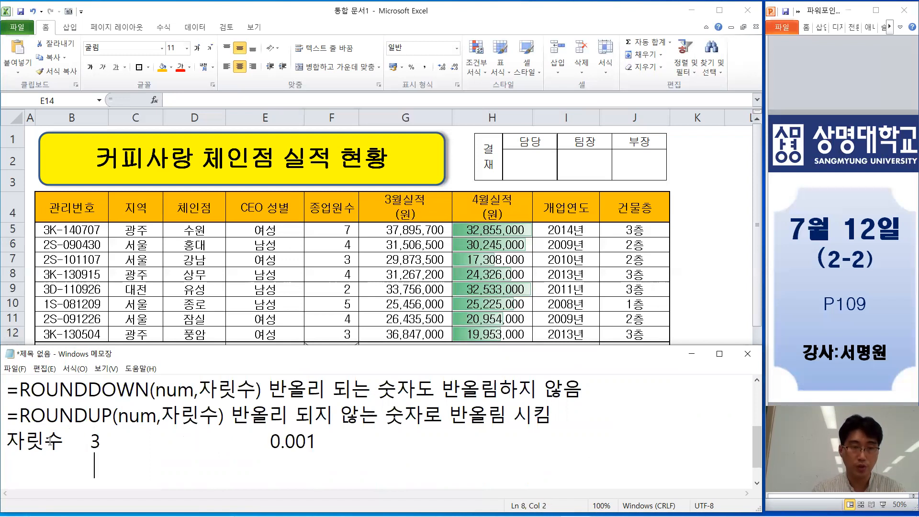
{"action": "type", "text": "2"}
{"action": "key", "text": "Tab"}
{"action": "key", "text": "Up"}
{"action": "key", "text": "Delete"}
{"action": "key", "text": "Down"}
{"action": "type", "text": "0.01"}
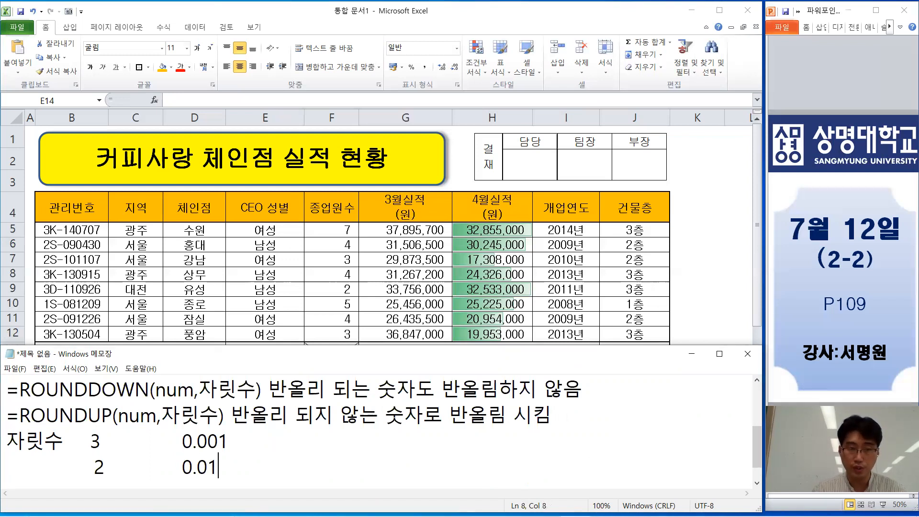
Add a row pairing 자릿수 1 with 0.1 below the 0.01 row.
{"action": "key", "text": "Return"}
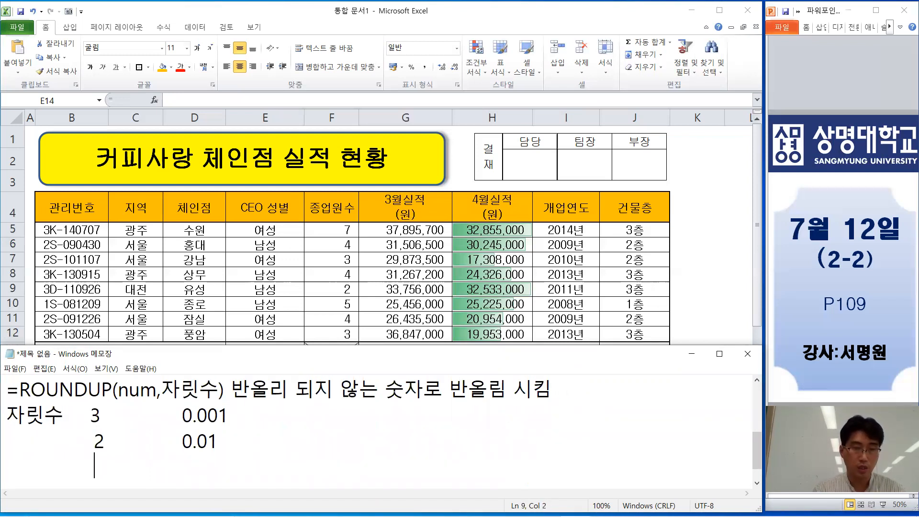
{"action": "type", "text": "1"}
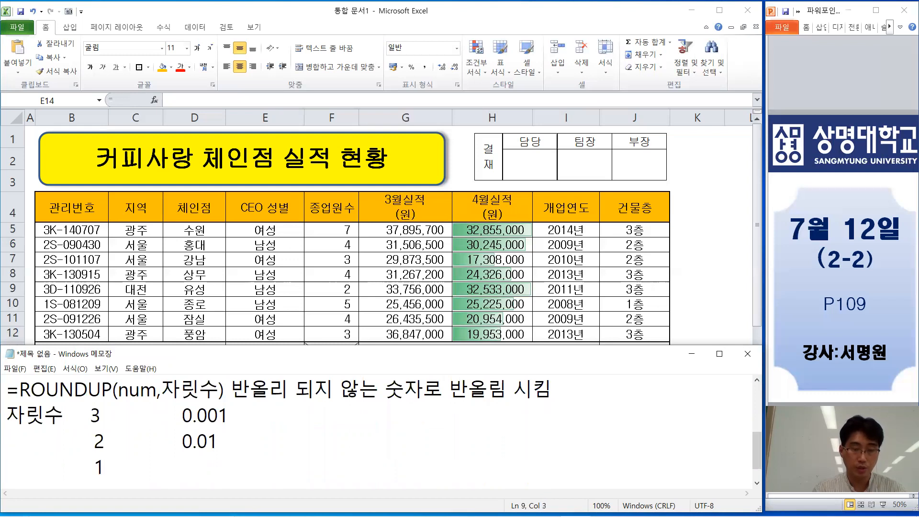
{"action": "key", "text": "Tab"}
{"action": "key", "text": "Tab"}
{"action": "type", "text": "0.1"}
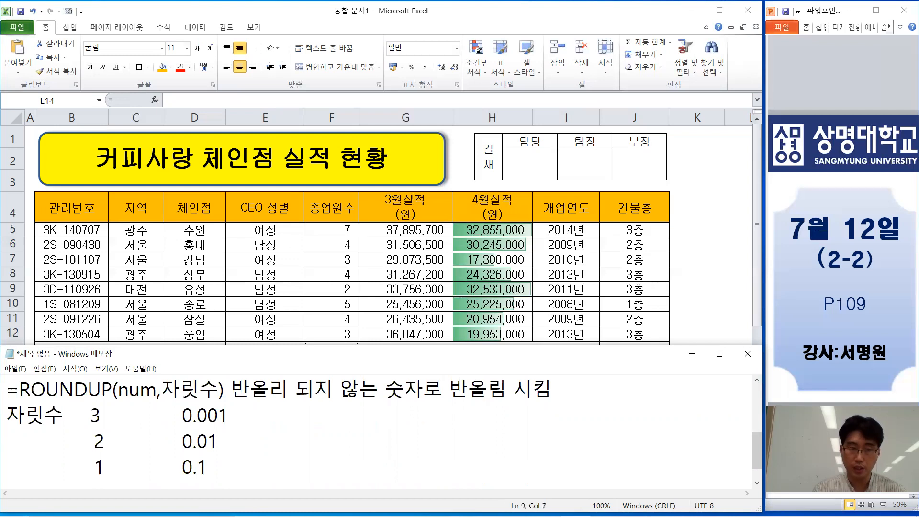
Add a row pairing 자릿수 0 with 0 below the 0.1 row.
{"action": "key", "text": "Return"}
{"action": "key", "text": "Tab"}
{"action": "type", "text": "0"}
{"action": "key", "text": "Tab"}
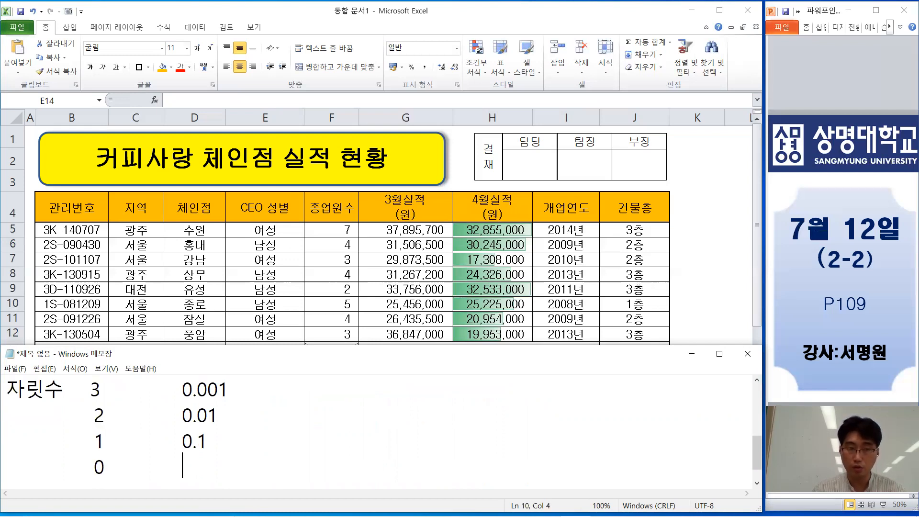
{"action": "type", "text": "0"}
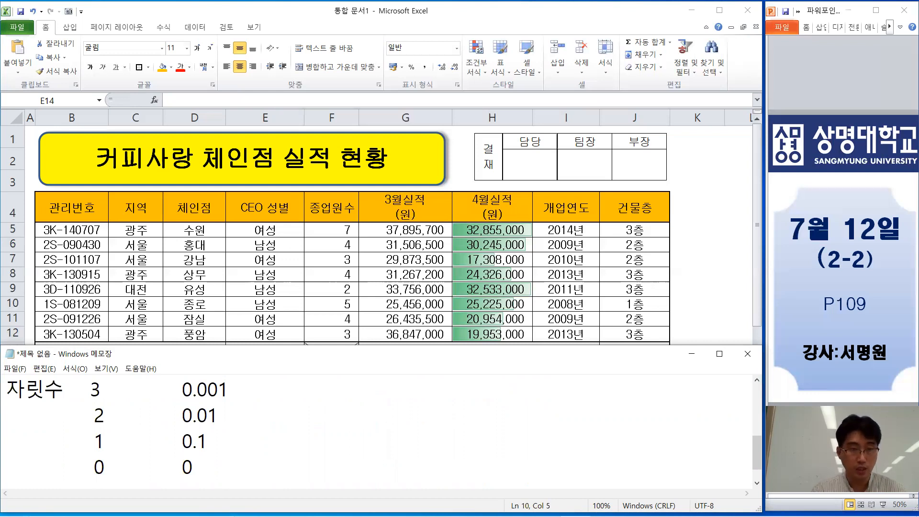
Add a row pairing 자릿수 -1 with 10 and adjust its spacing to line up with the rows above.
{"action": "key", "text": "Return"}
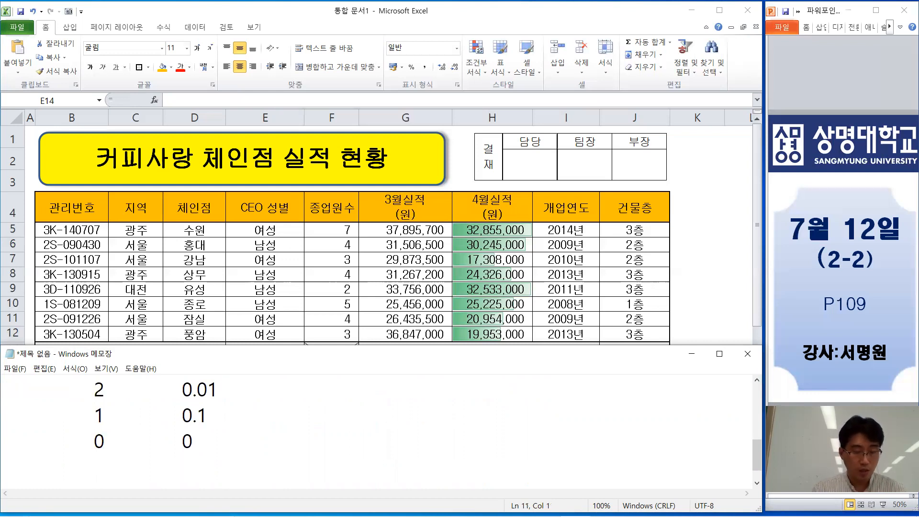
{"action": "type", "text": "-1"}
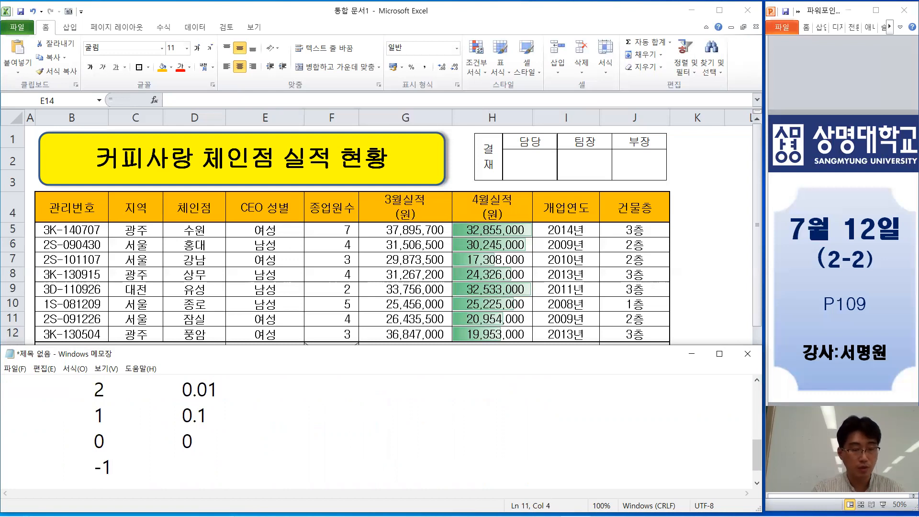
{"action": "key", "text": "Tab"}
{"action": "type", "text": "10"}
{"action": "key", "text": "Left"}
{"action": "key", "text": "Left"}
{"action": "key", "text": "Left"}
{"action": "key", "text": "Left"}
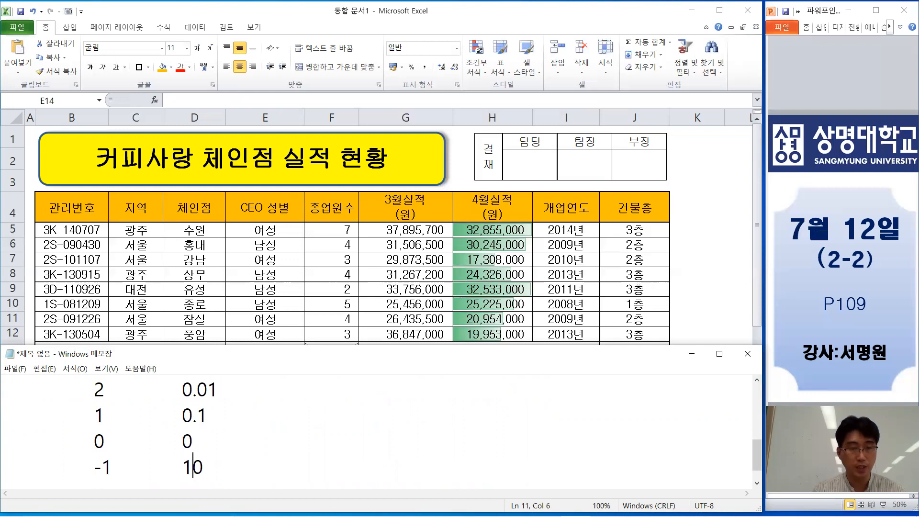
{"action": "key", "text": "Home"}
{"action": "key", "text": "Delete"}
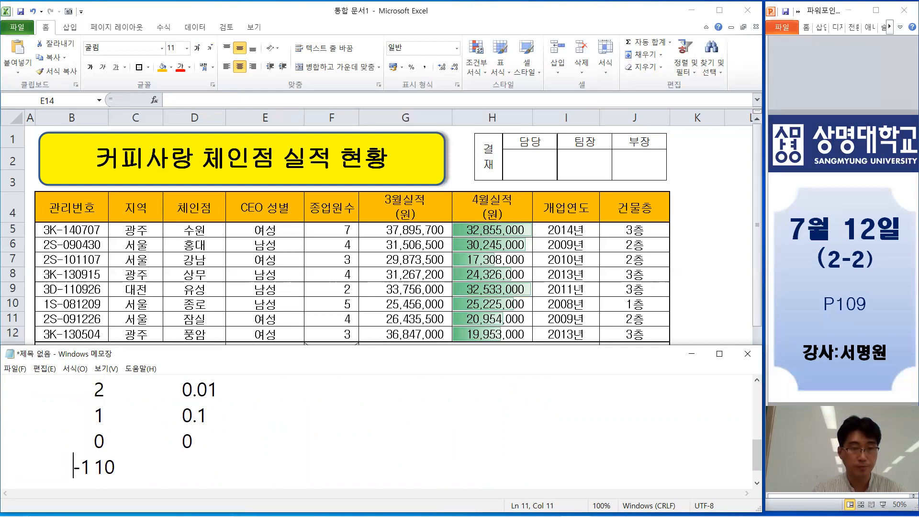
{"action": "key", "text": "Right"}
{"action": "key", "text": "Right"}
{"action": "key", "text": "Right"}
{"action": "key", "text": "Left"}
{"action": "key", "text": "Delete"}
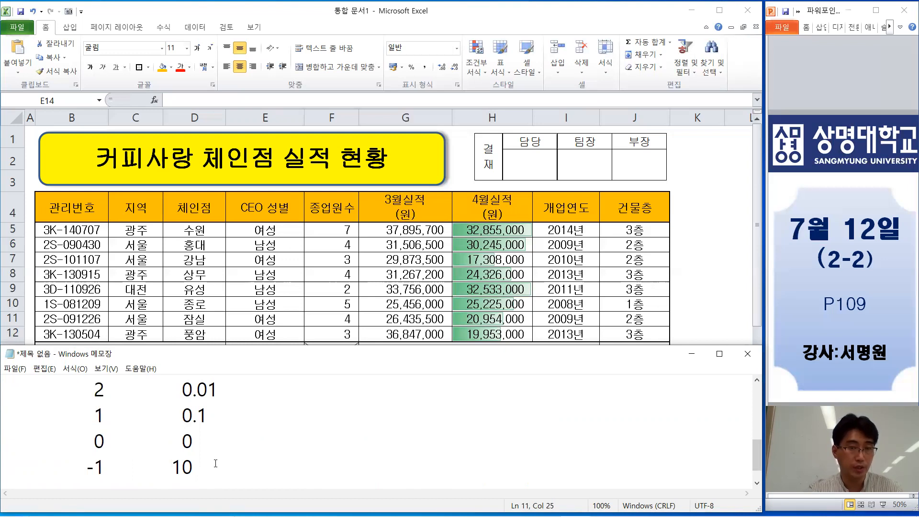
Extend the Notepad window upward over the worksheet to make room for the whole 자릿수 list.
{"action": "scroll", "coordinate": [215, 461], "scroll_direction": "up", "scroll_amount": 5}
{"action": "left_click", "coordinate": [218, 342]}
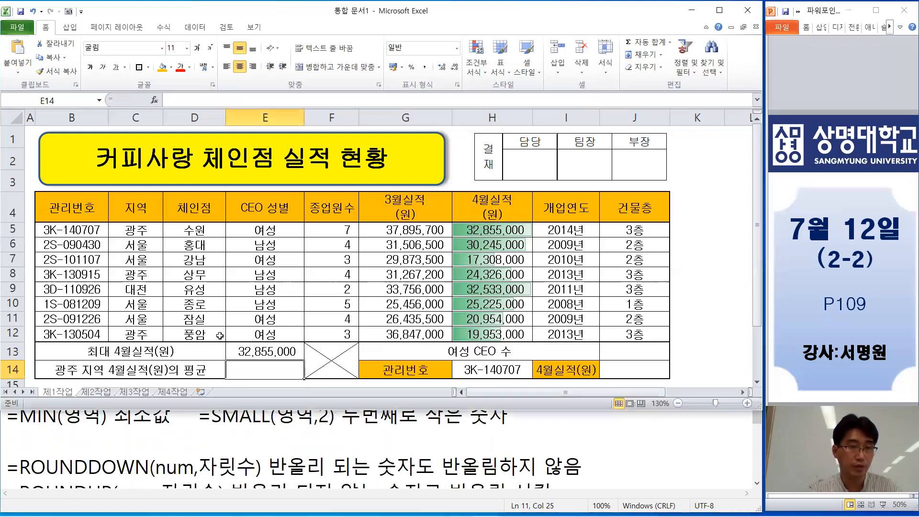
{"action": "left_click", "coordinate": [246, 440]}
{"action": "left_click", "coordinate": [243, 342]}
{"action": "left_click", "coordinate": [237, 438]}
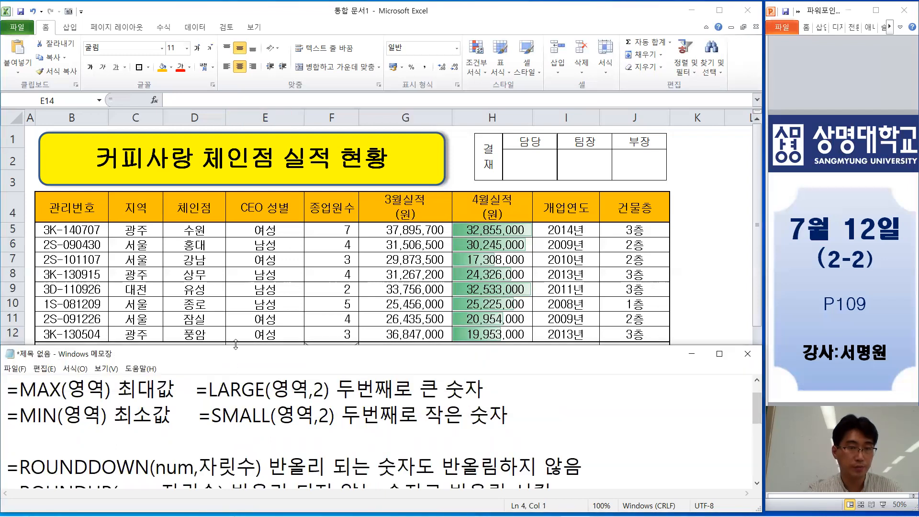
{"action": "left_click_drag", "start_coordinate": [235, 344], "coordinate": [236, 163]}
Add a row pairing 자릿수 -2 with 100, aligned below the -1 row.
{"action": "left_click", "coordinate": [232, 446]}
{"action": "key", "text": "Return"}
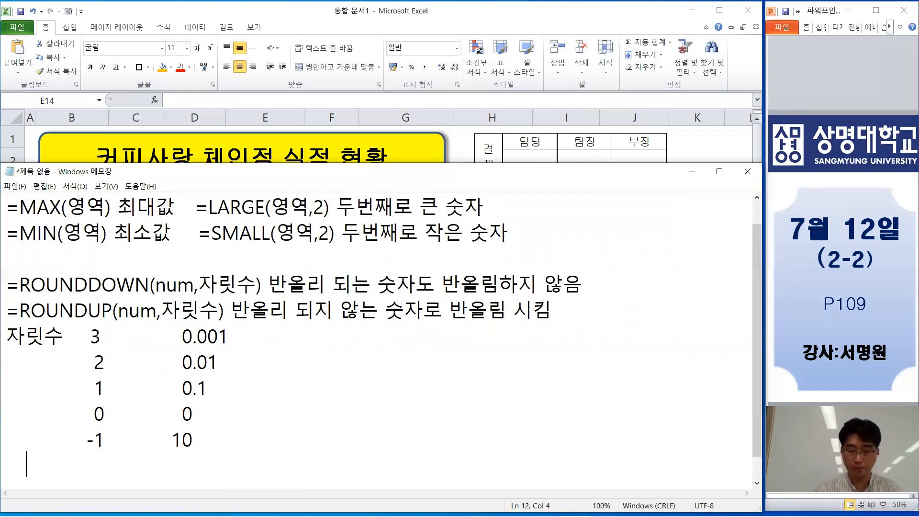
{"action": "type", "text": "-2"}
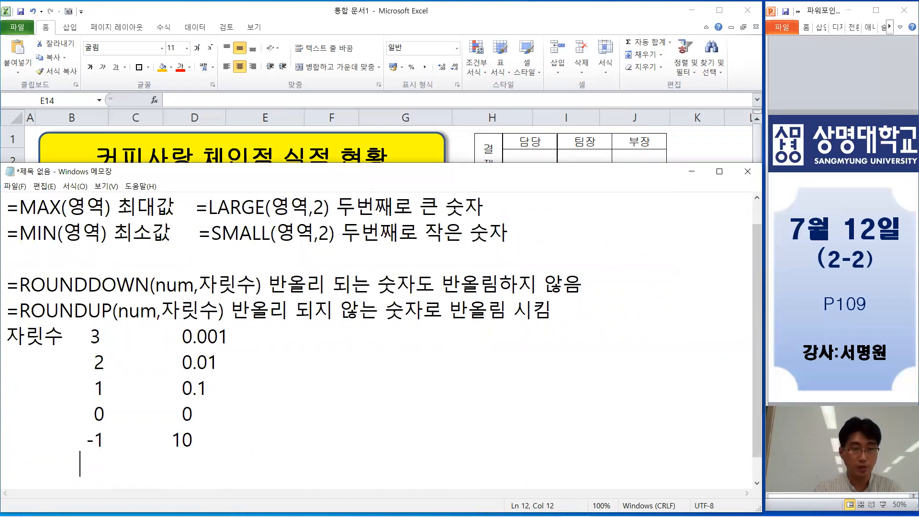
{"action": "key", "text": "Left"}
{"action": "key", "text": "Left"}
{"action": "key", "text": "Right"}
{"action": "key", "text": "Right"}
{"action": "scroll", "coordinate": [382, 338], "scroll_direction": "down", "scroll_amount": 1}
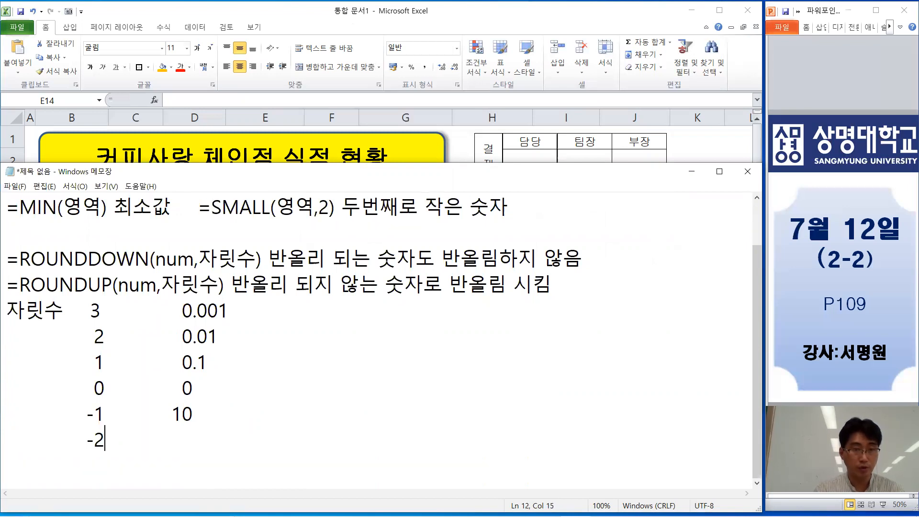
{"action": "type", "text": "100"}
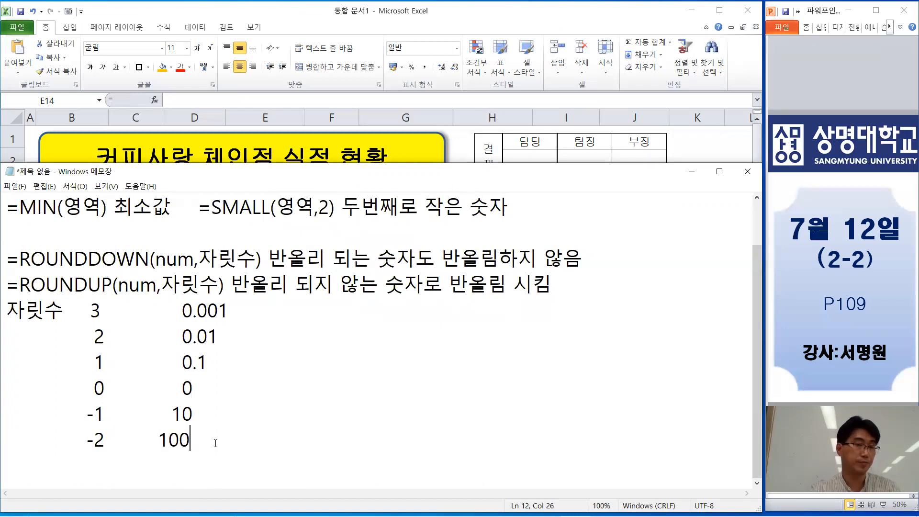
Shrink the Notepad window to uncover the worksheet, and start a DAVERAGE formula in cell E14 of the Excel sheet.
{"action": "scroll", "coordinate": [481, 277], "scroll_direction": "up", "scroll_amount": 1}
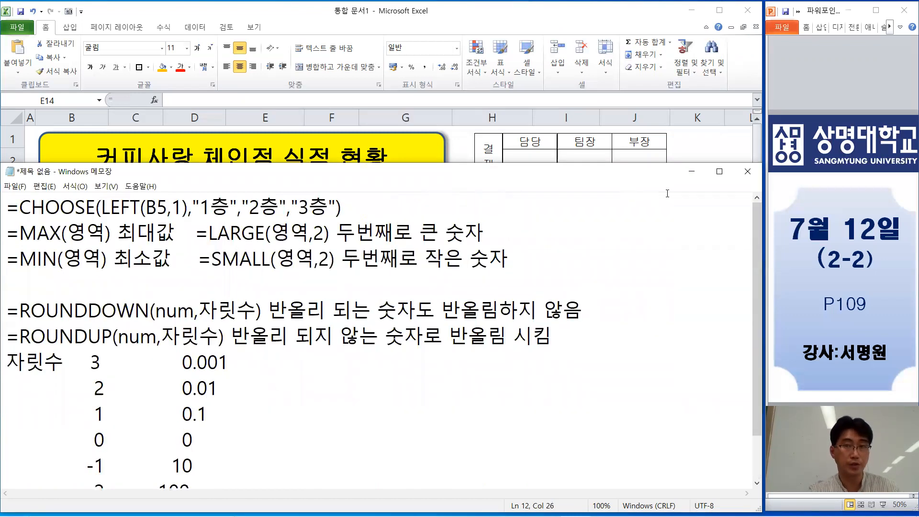
{"action": "left_click_drag", "start_coordinate": [673, 163], "coordinate": [690, 412]}
{"action": "left_click", "coordinate": [257, 368]}
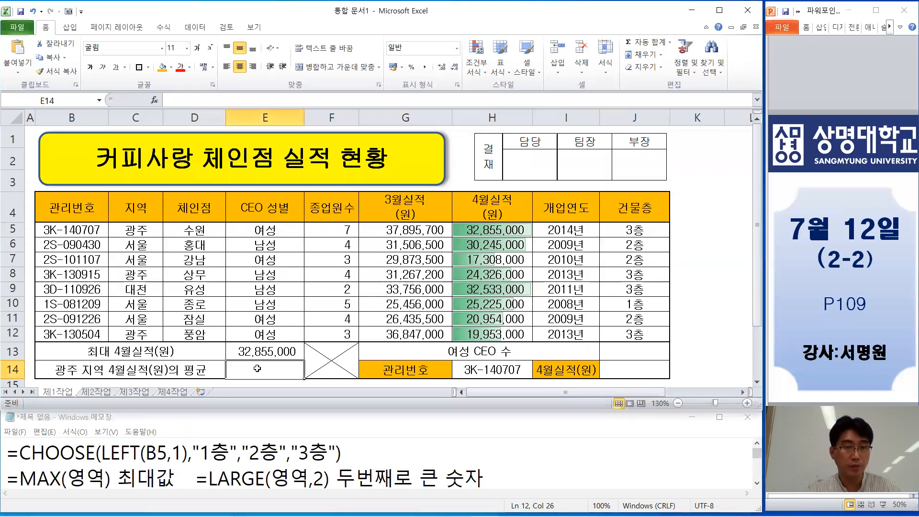
{"action": "left_click", "coordinate": [218, 102]}
{"action": "type", "text": "="}
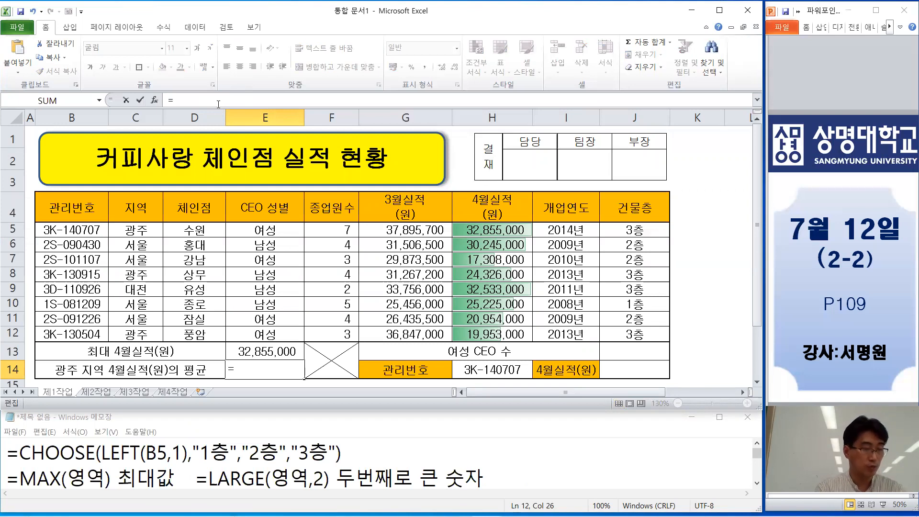
{"action": "type", "text": "da"}
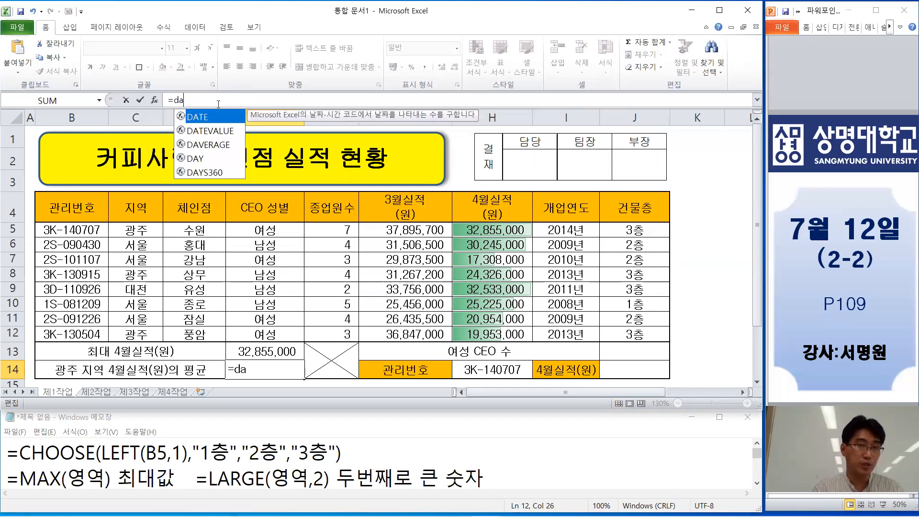
{"action": "double_click", "coordinate": [196, 145]}
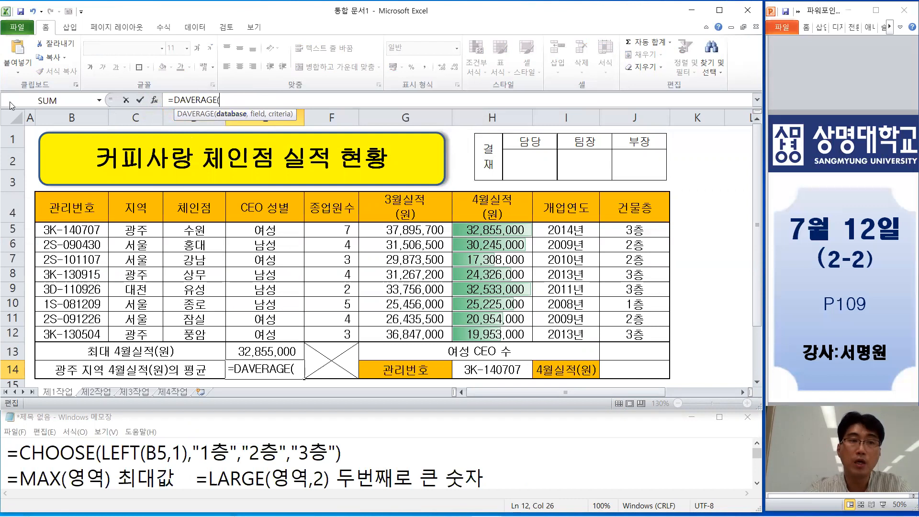
Give DAVERAGE the database B4:H12, the field H4 and the criteria C4:C5, and close its parenthesis.
{"action": "left_click", "coordinate": [72, 204]}
{"action": "left_click_drag", "start_coordinate": [71, 203], "coordinate": [467, 330]}
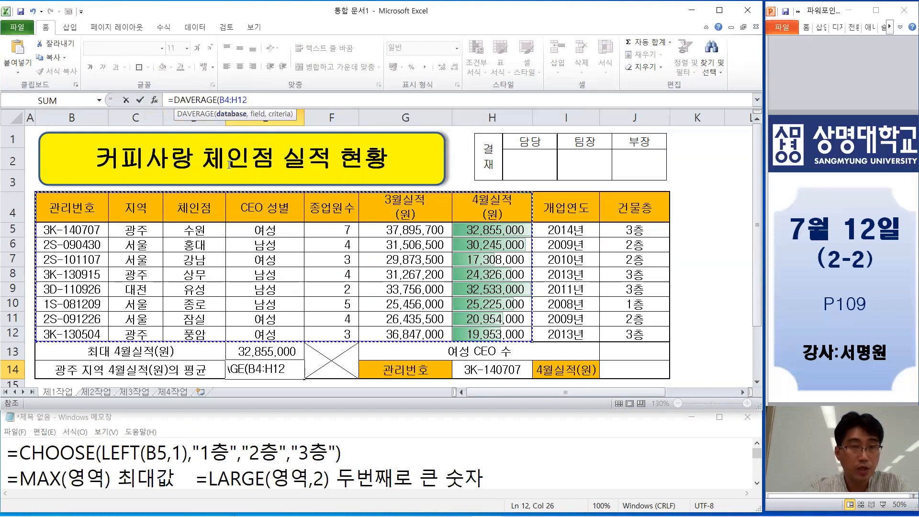
{"action": "type", "text": ","}
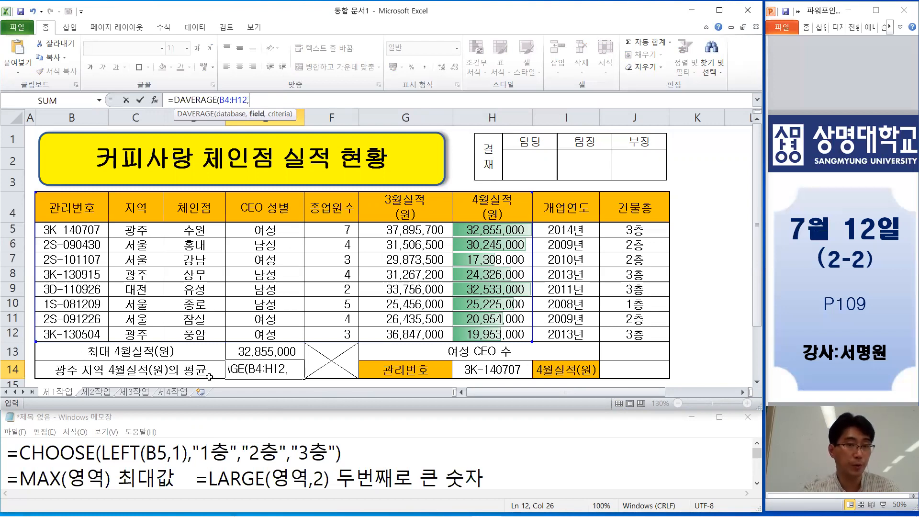
{"action": "left_click", "coordinate": [479, 207]}
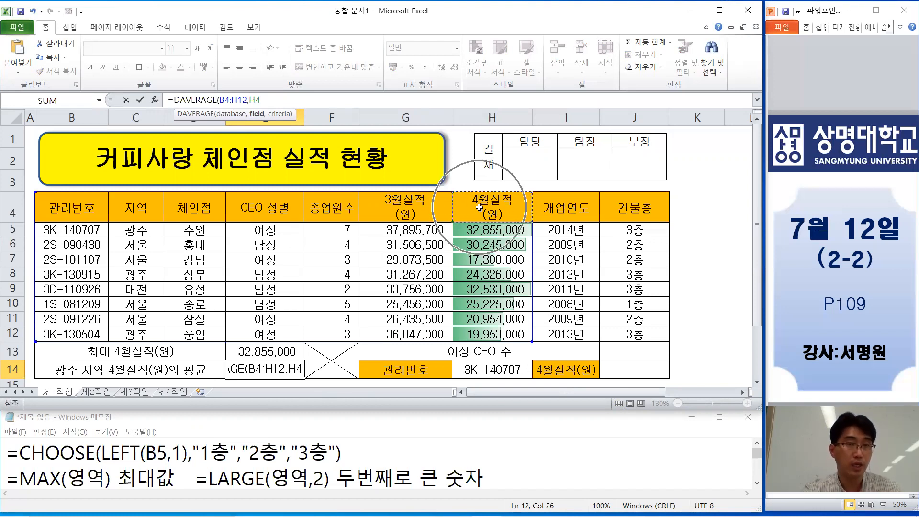
{"action": "type", "text": ","}
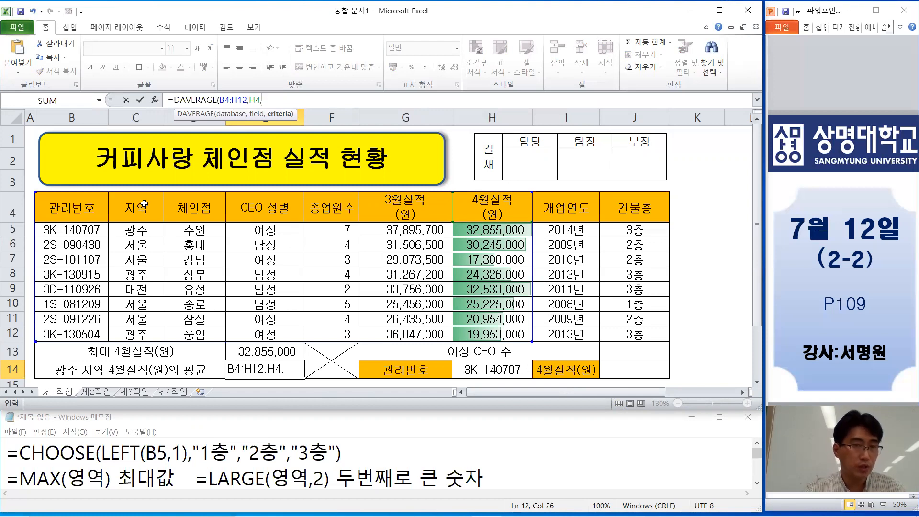
{"action": "left_click_drag", "start_coordinate": [143, 204], "coordinate": [149, 222]}
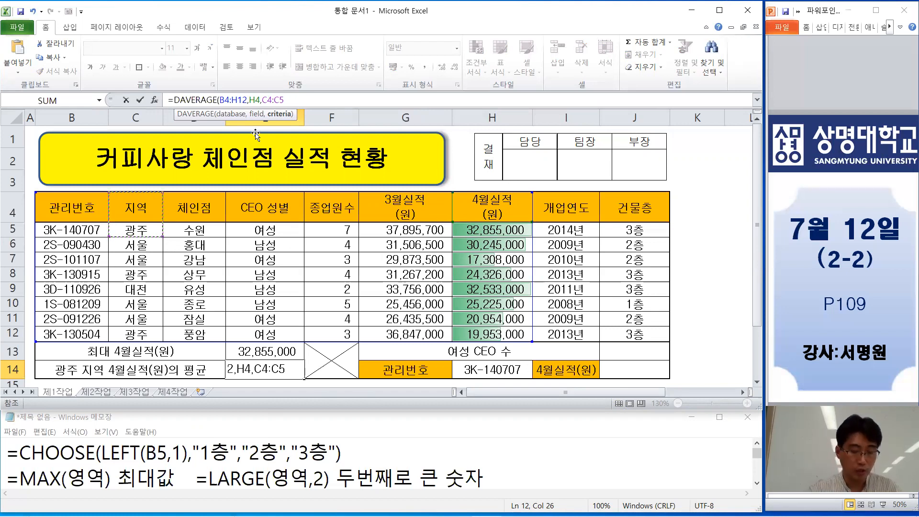
{"action": "type", "text": ")"}
Review the database, field and criteria arguments of the DAVERAGE formula and enter it in E14.
{"action": "left_click", "coordinate": [243, 101]}
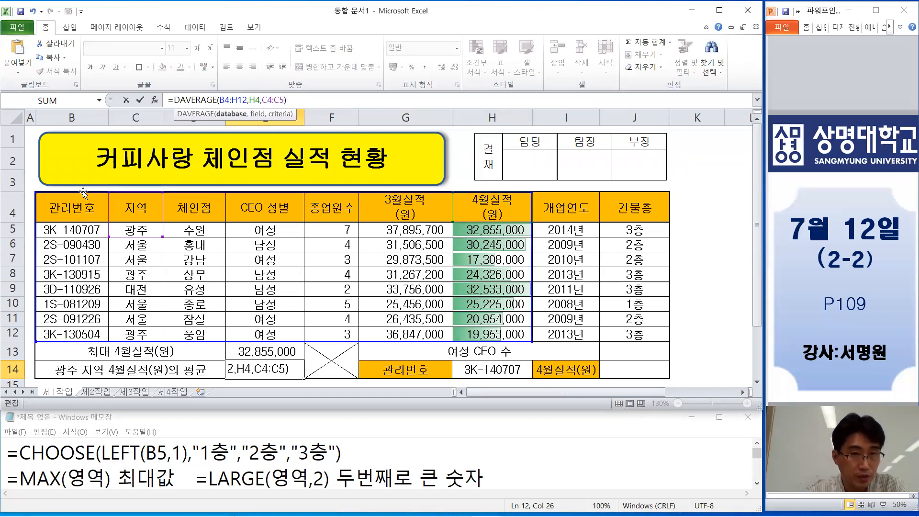
{"action": "left_click", "coordinate": [257, 100]}
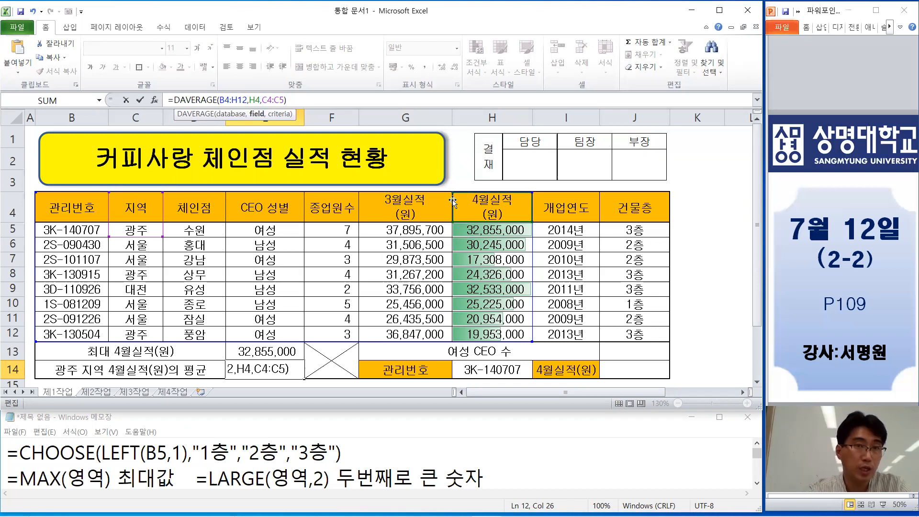
{"action": "left_click", "coordinate": [268, 100]}
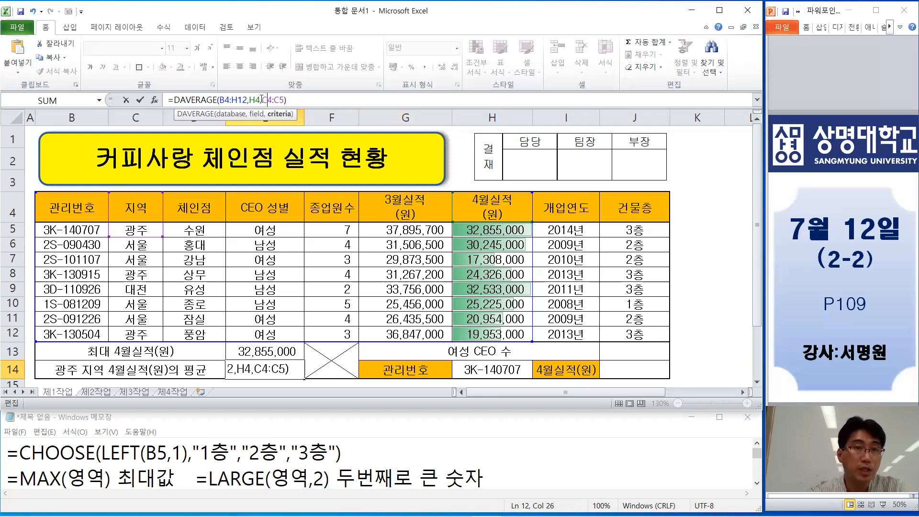
{"action": "left_click_drag", "start_coordinate": [262, 100], "coordinate": [286, 100]}
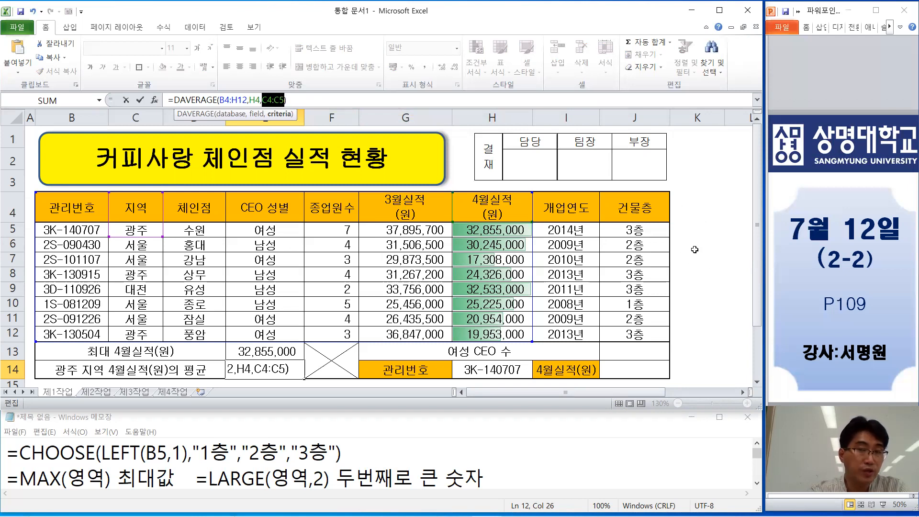
{"action": "left_click", "coordinate": [310, 101]}
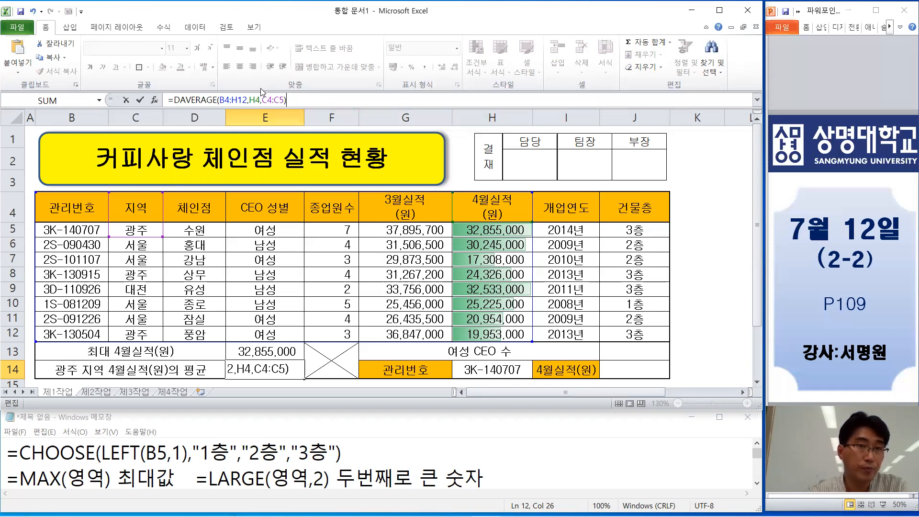
{"action": "left_click", "coordinate": [141, 100]}
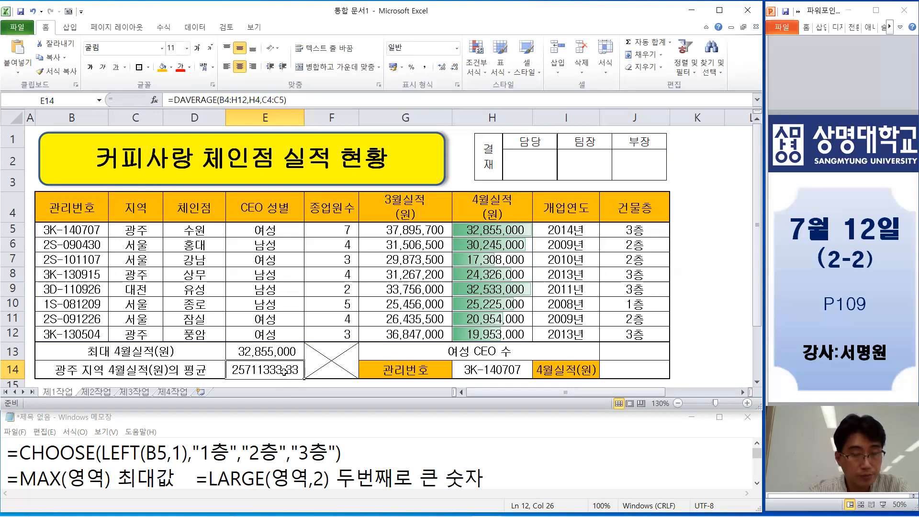
Wrap E14's DAVERAGE formula in ROUNDDOWN with -3 as the number of digits, and show the result with thousands separators.
{"action": "left_click", "coordinate": [175, 99]}
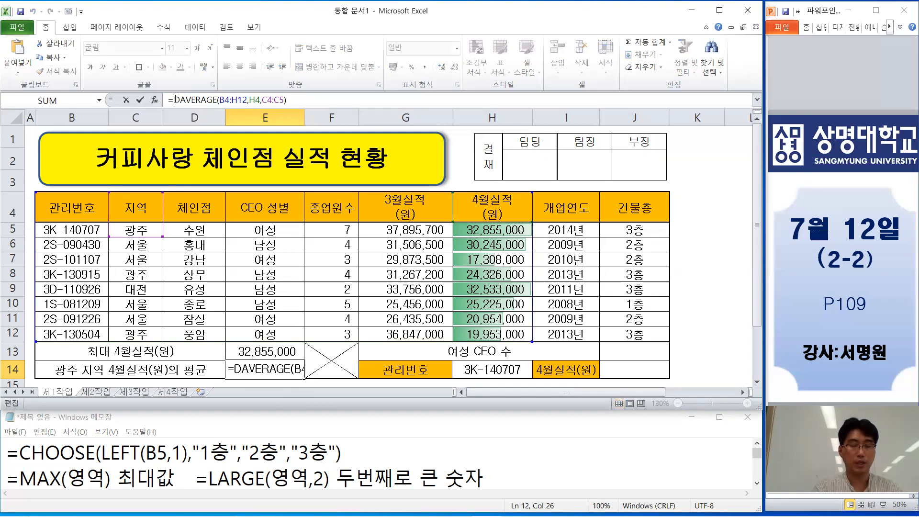
{"action": "type", "text": "roun"}
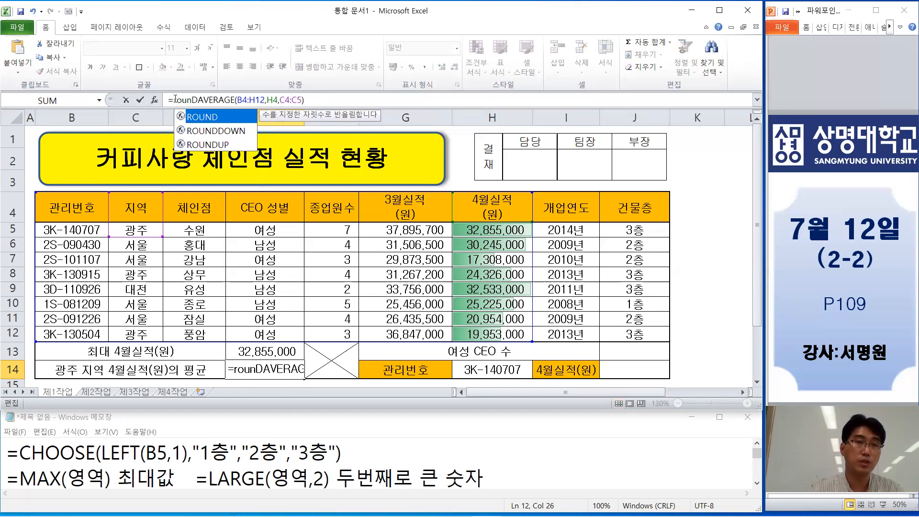
{"action": "double_click", "coordinate": [220, 131]}
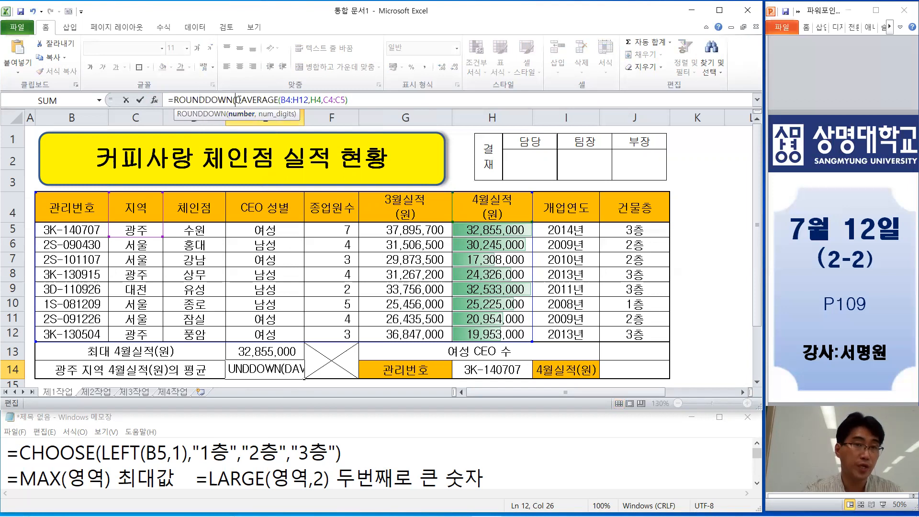
{"action": "left_click_drag", "start_coordinate": [238, 99], "coordinate": [357, 103]}
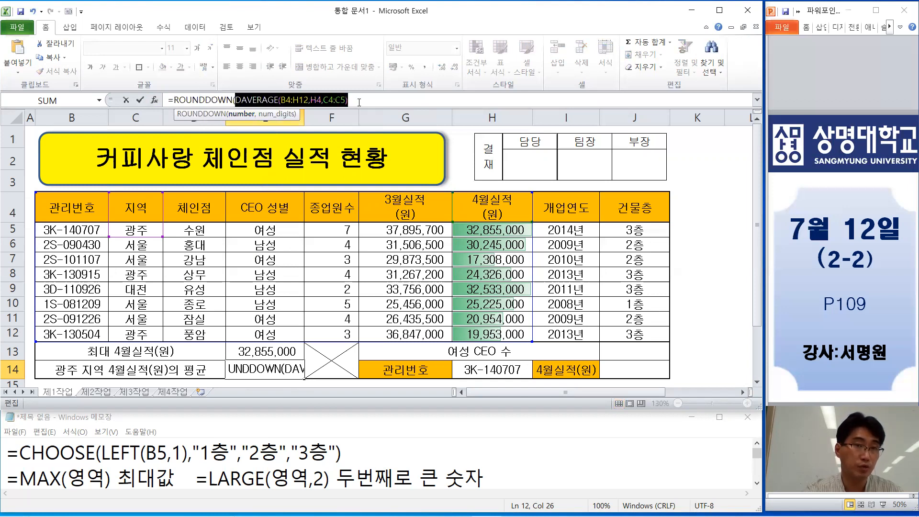
{"action": "left_click", "coordinate": [359, 99]}
{"action": "type", "text": ","}
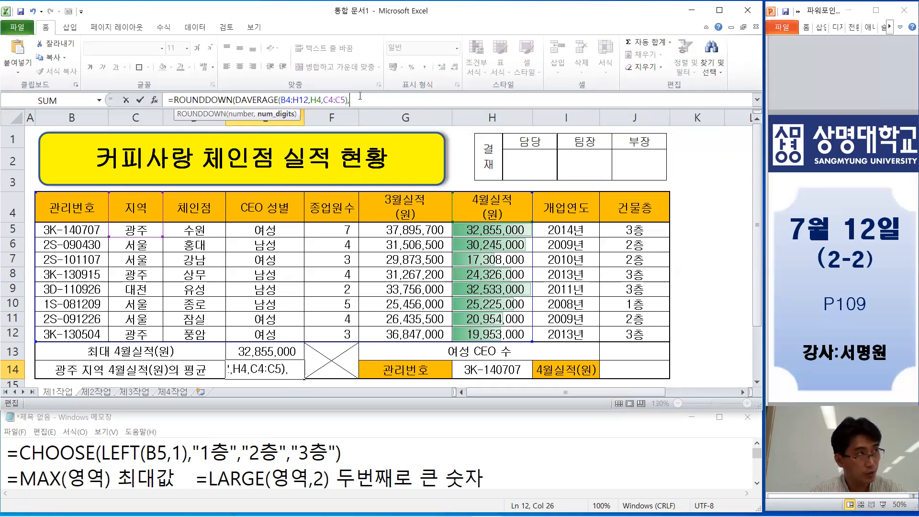
{"action": "type", "text": "-3"}
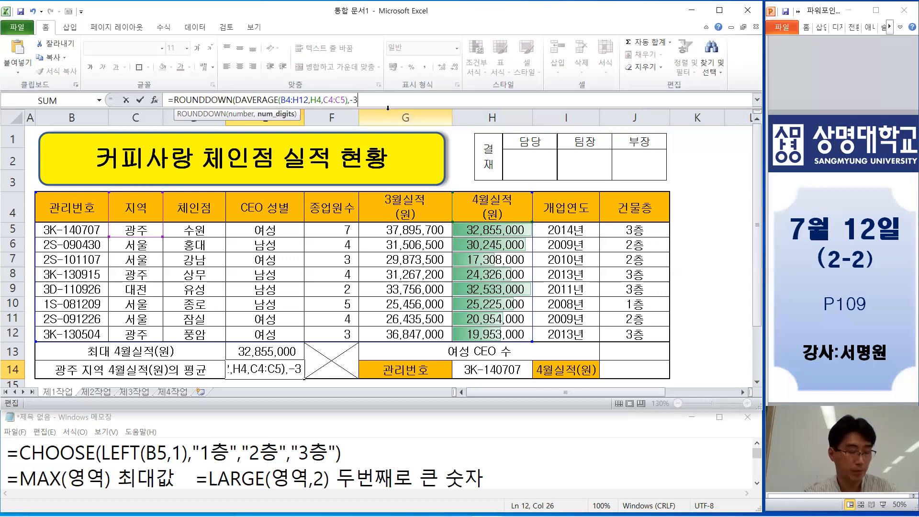
{"action": "type", "text": ")"}
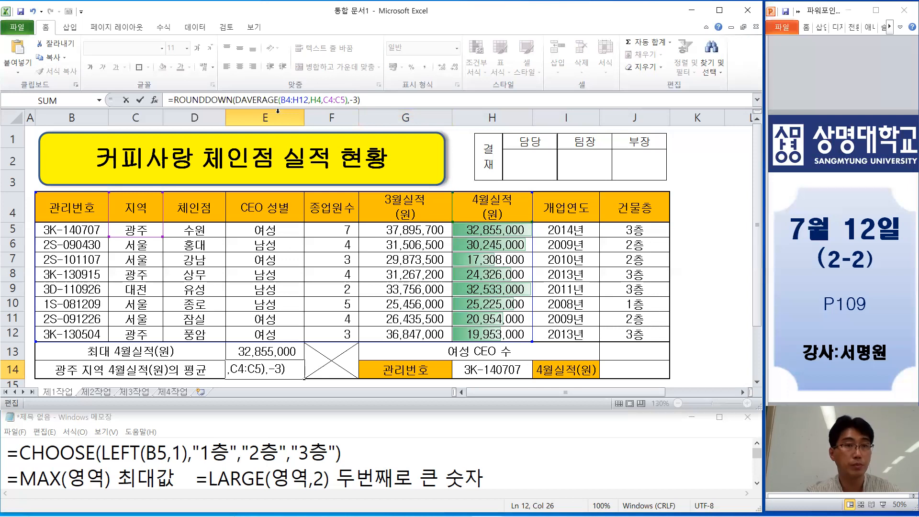
{"action": "left_click", "coordinate": [140, 99]}
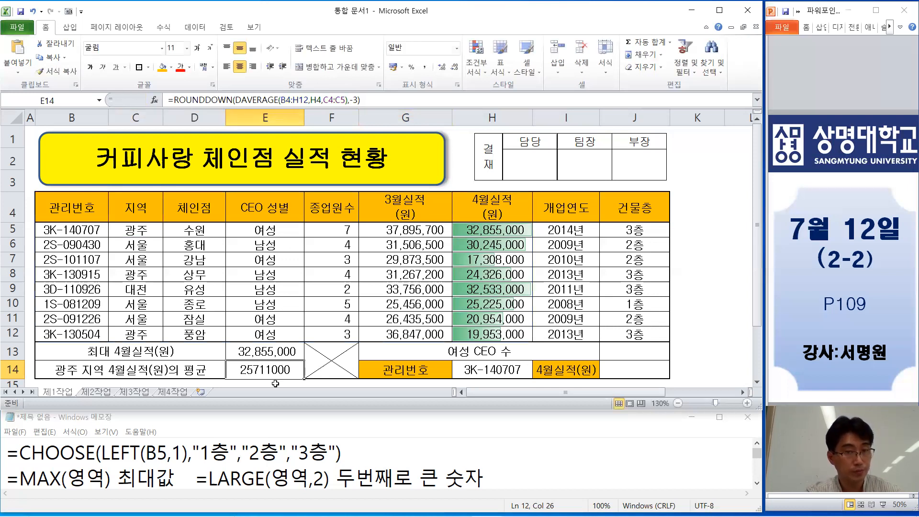
{"action": "left_click", "coordinate": [424, 67]}
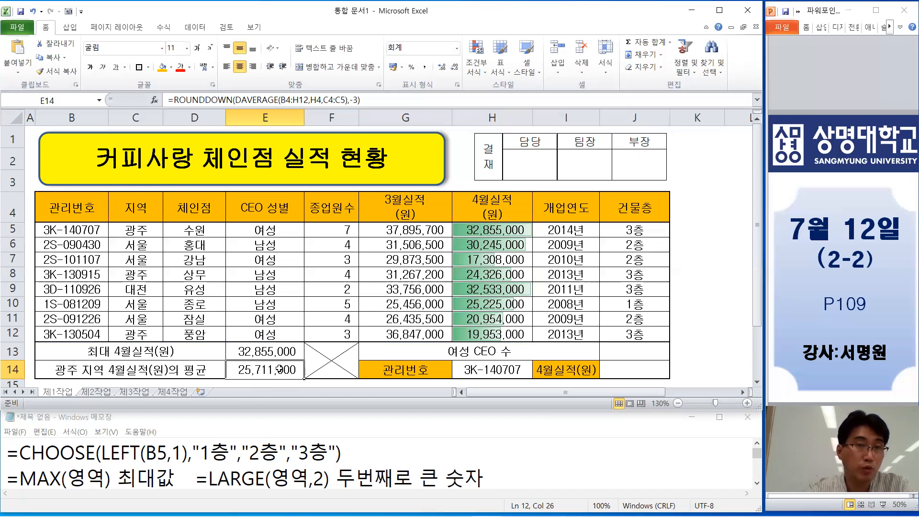
Reopen the E14 formula to review ROUNDDOWN's -3 digits argument, and close the formula again.
{"action": "left_click", "coordinate": [355, 99]}
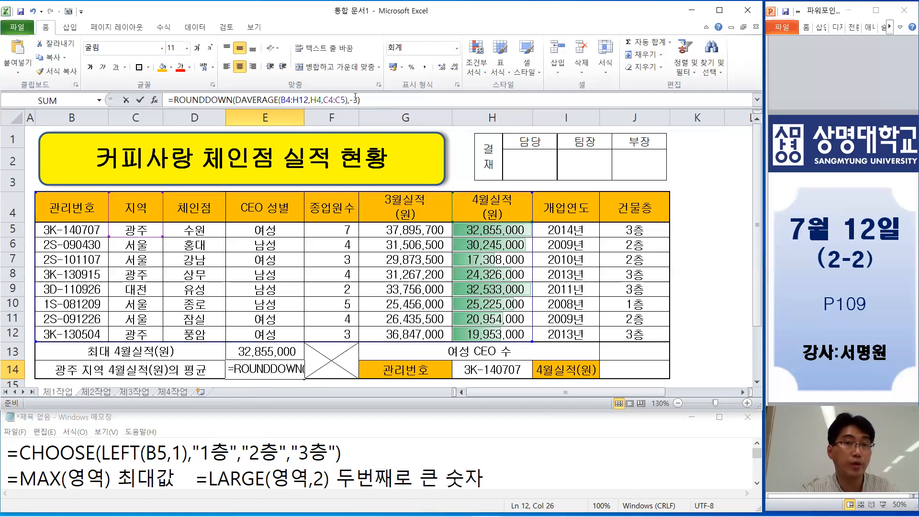
{"action": "left_click_drag", "start_coordinate": [349, 100], "coordinate": [356, 100]}
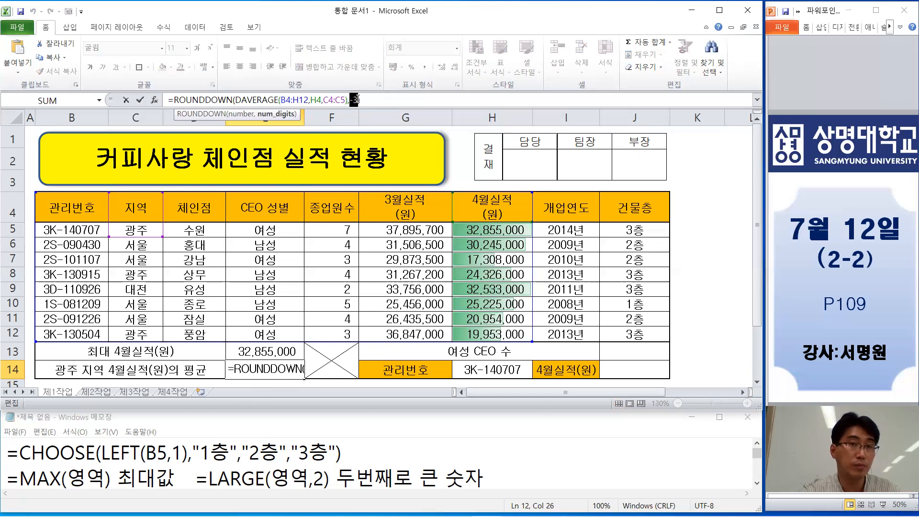
{"action": "left_click", "coordinate": [358, 100]}
{"action": "type", "text": ")"}
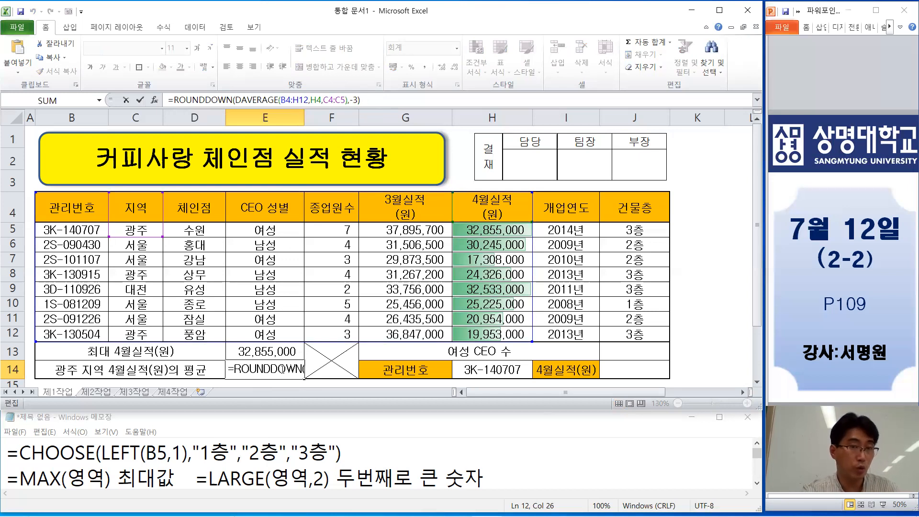
{"action": "key", "text": "ctrl+Return"}
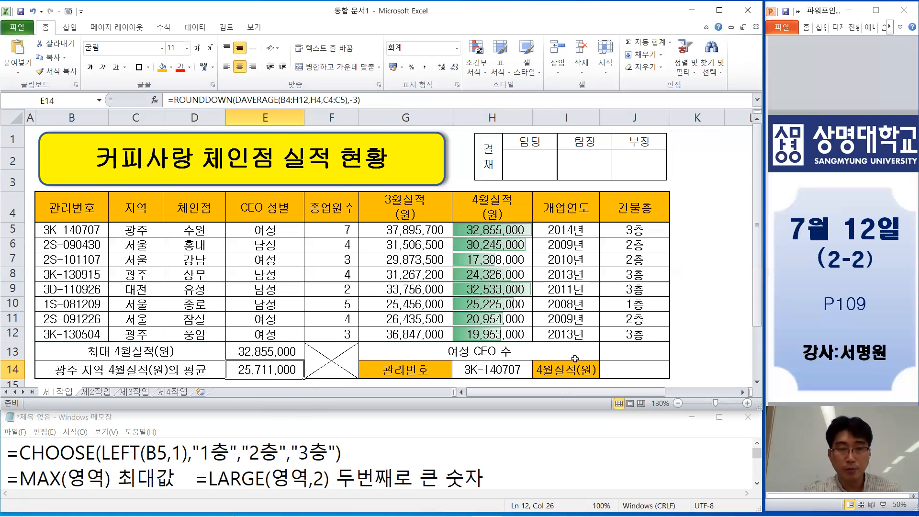
Start a formula with = in cell J13 for the 여성 CEO 수 count.
{"action": "left_click", "coordinate": [617, 352]}
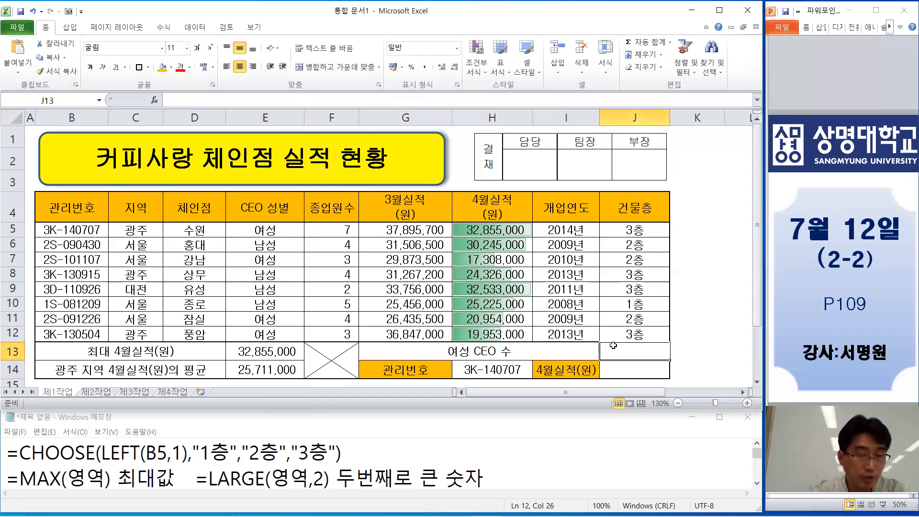
{"action": "left_click", "coordinate": [209, 101]}
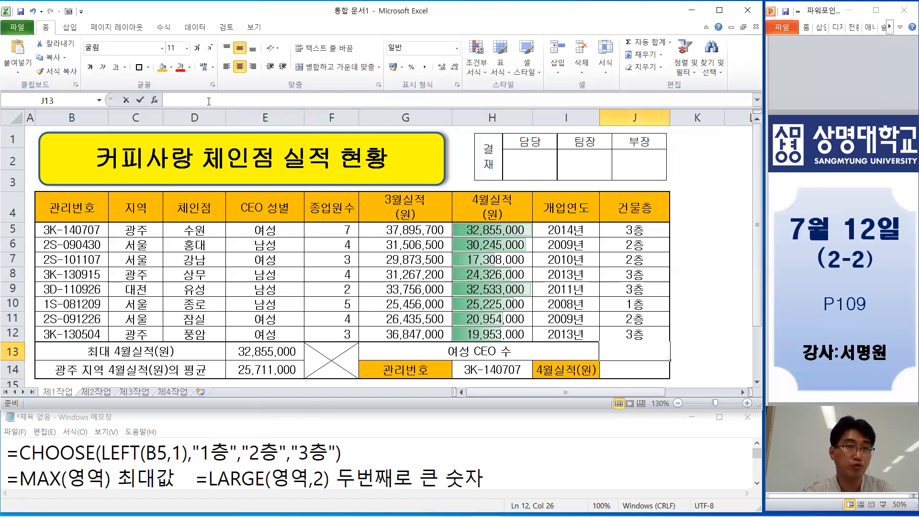
{"action": "type", "text": "="}
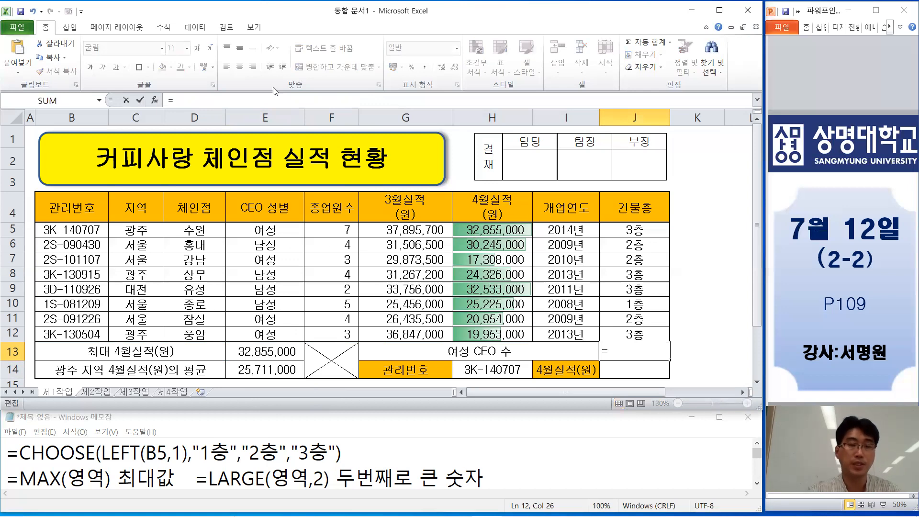
Begin a new line below the existing Notepad notes with =COUNTIF(.
{"action": "scroll", "coordinate": [501, 485], "scroll_direction": "up", "scroll_amount": 3}
{"action": "left_click", "coordinate": [279, 468]}
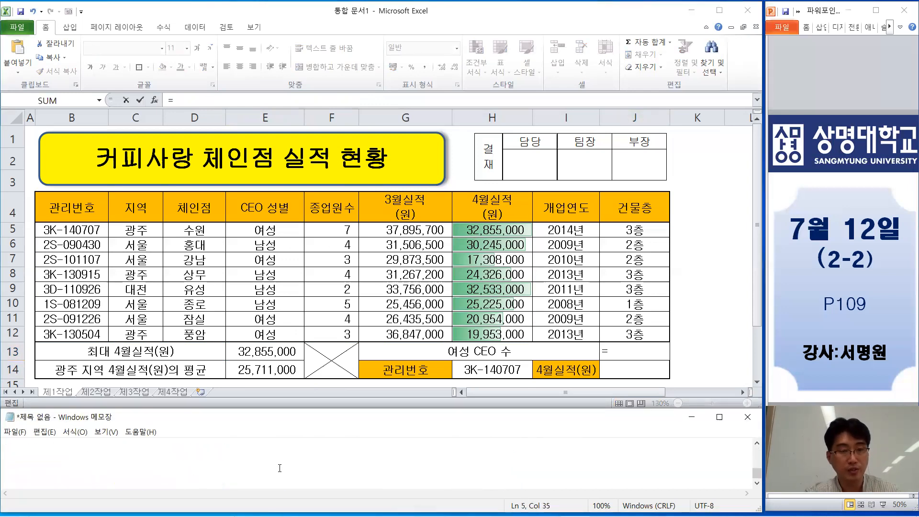
{"action": "scroll", "coordinate": [213, 464], "scroll_direction": "up", "scroll_amount": 2}
{"action": "scroll", "coordinate": [201, 459], "scroll_direction": "down", "scroll_amount": 3}
{"action": "left_click", "coordinate": [194, 454]}
{"action": "type", "text": "="}
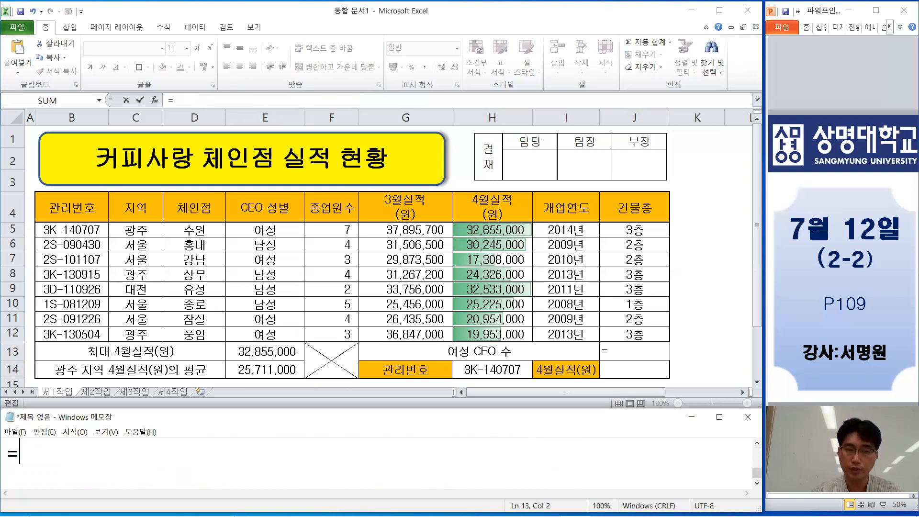
{"action": "type", "text": "ㅊ"}
{"action": "key", "text": "BackSpace"}
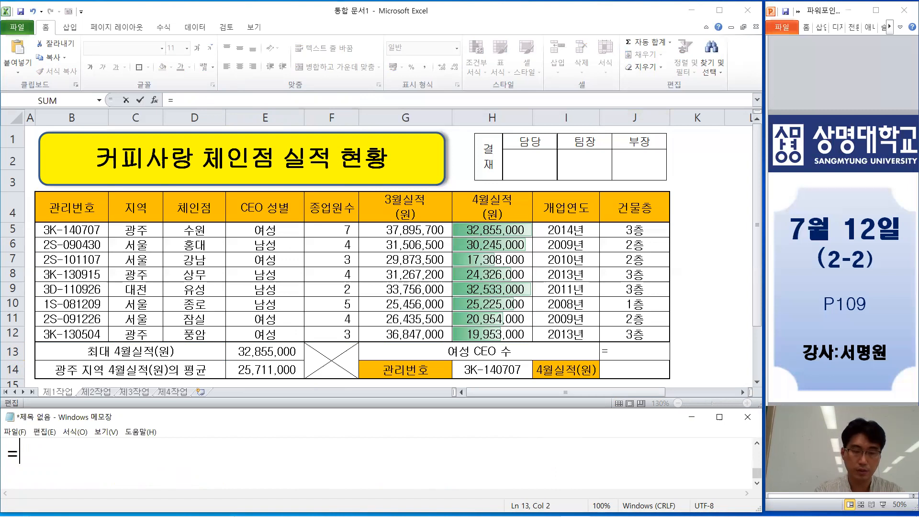
{"action": "type", "text": "COU"}
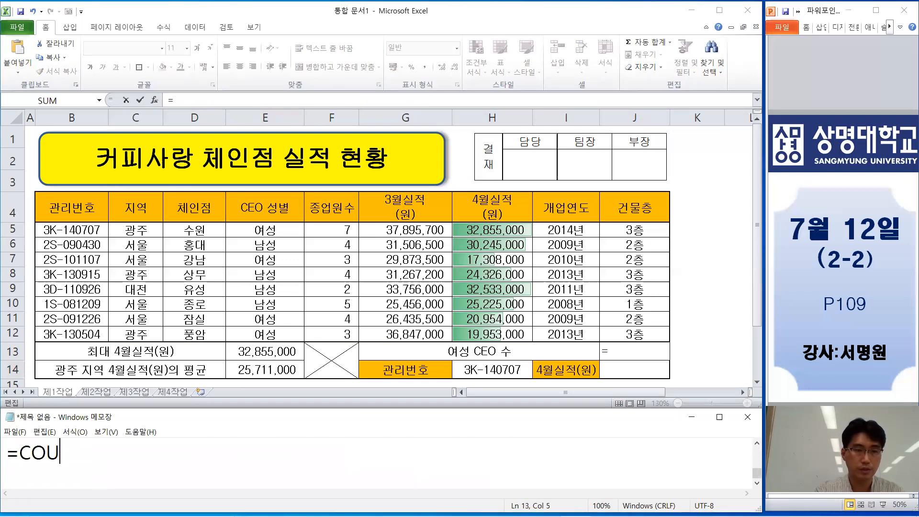
{"action": "type", "text": "NTIF"}
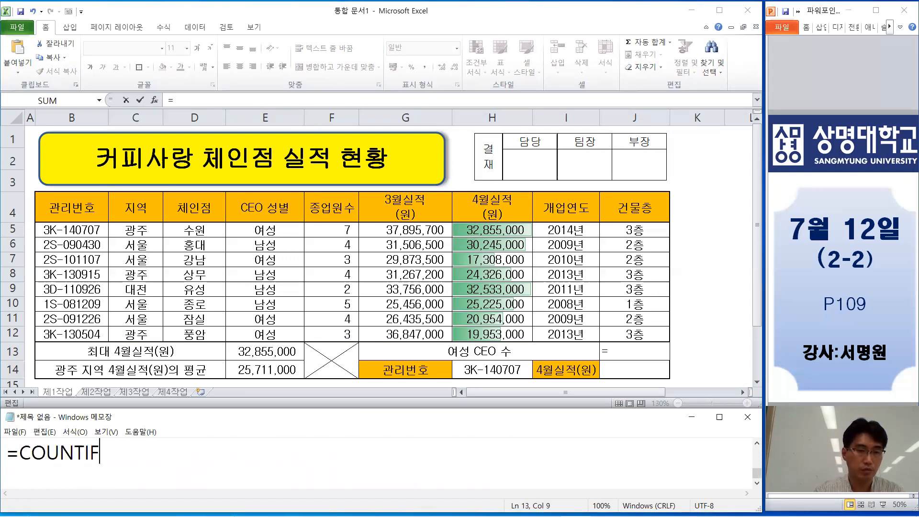
{"action": "type", "text": "("}
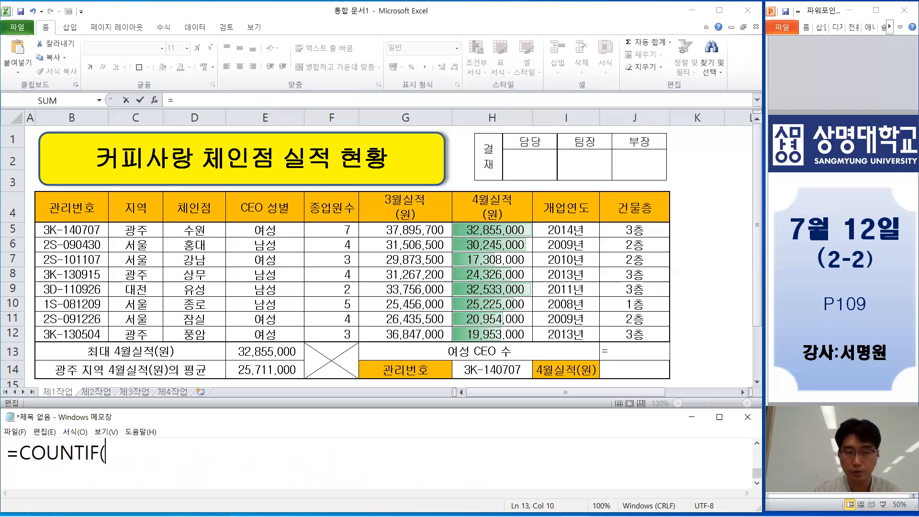
Complete the COUNTIF syntax note with the arguments 조건영역,"조건" and a closing parenthesis.
{"action": "type", "text": "조건"}
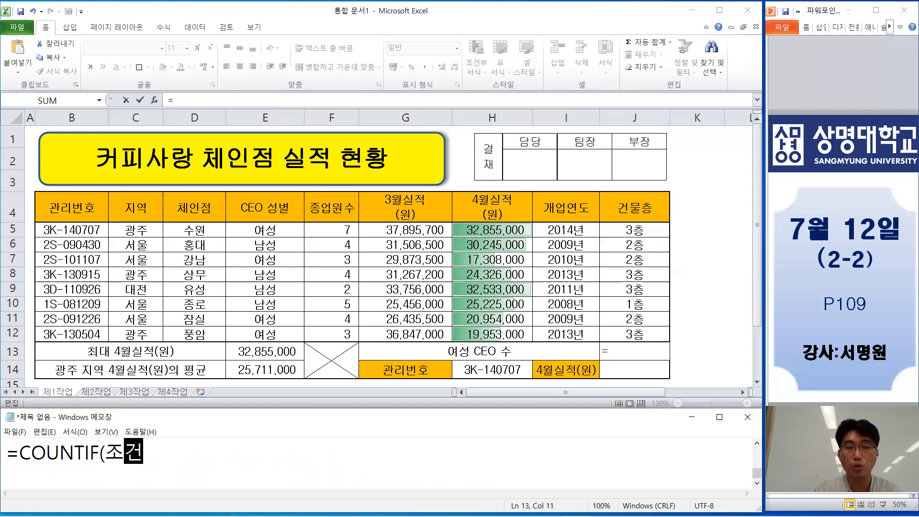
{"action": "type", "text": "영역,"}
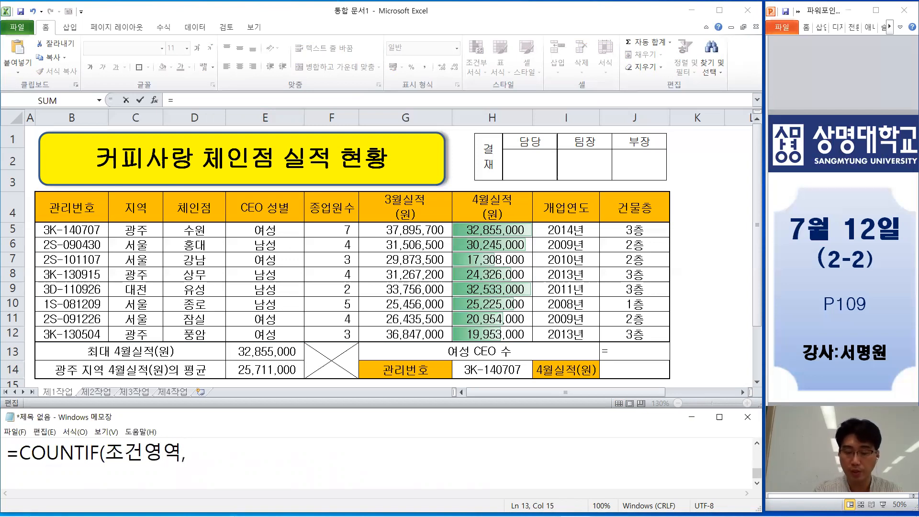
{"action": "type", "text": "조건\""}
{"action": "key", "text": "Left"}
{"action": "key", "text": "Left"}
{"action": "key", "text": "Left"}
{"action": "type", "text": "\""}
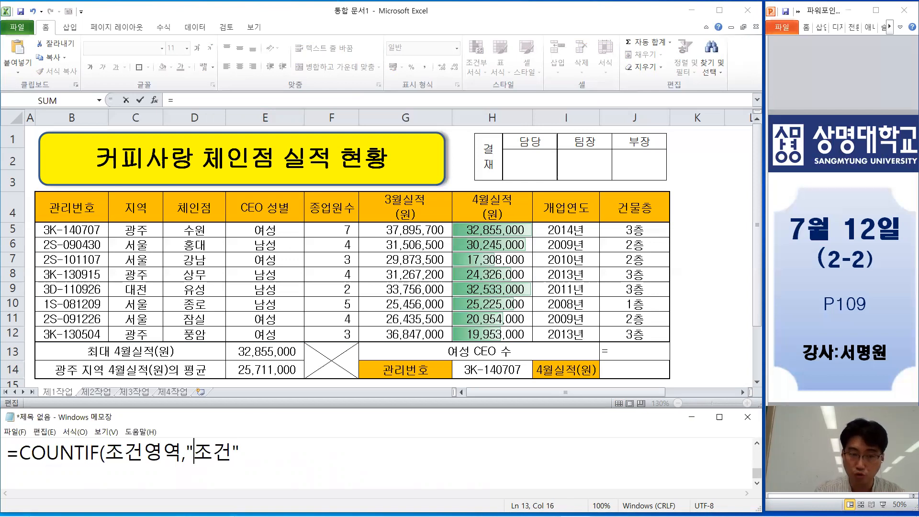
{"action": "key", "text": "Right"}
{"action": "key", "text": "Right"}
{"action": "key", "text": "Right"}
{"action": "type", "text": ")_"}
{"action": "key", "text": "BackSpace"}
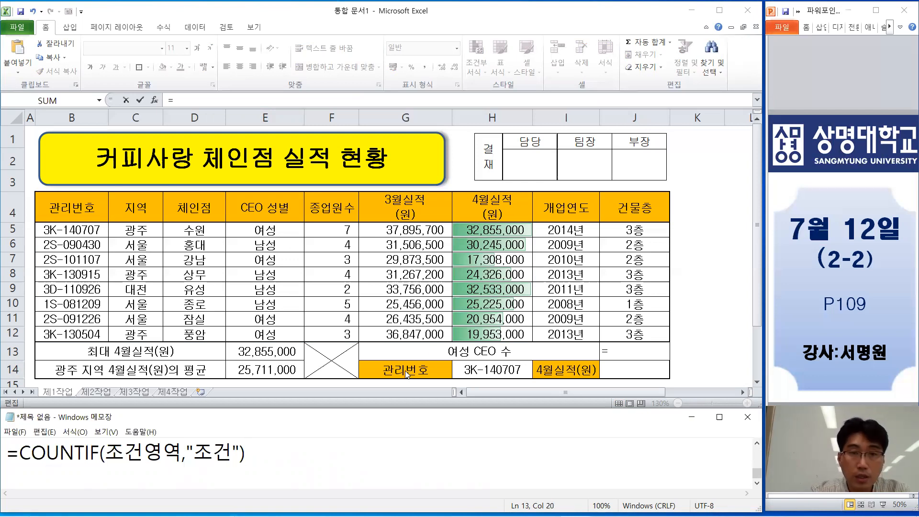
Enter COUNTIF in J13's formula with the CEO 성별 cells E5:E12 (named range 성별) as the range argument.
{"action": "left_click", "coordinate": [639, 349]}
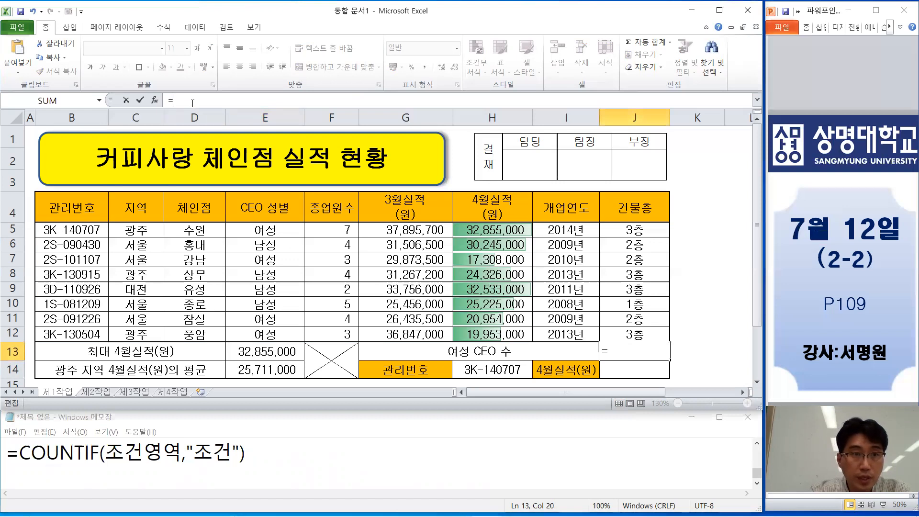
{"action": "type", "text": "="}
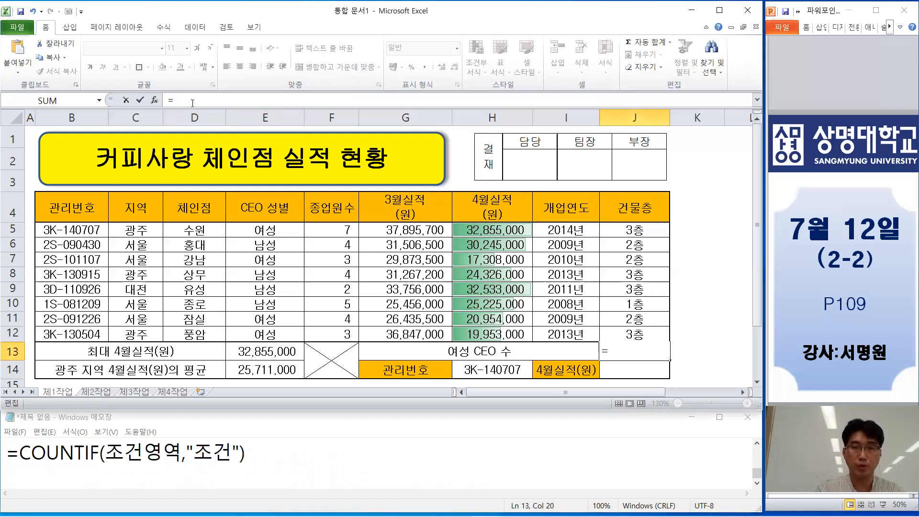
{"action": "type", "text": "cou"}
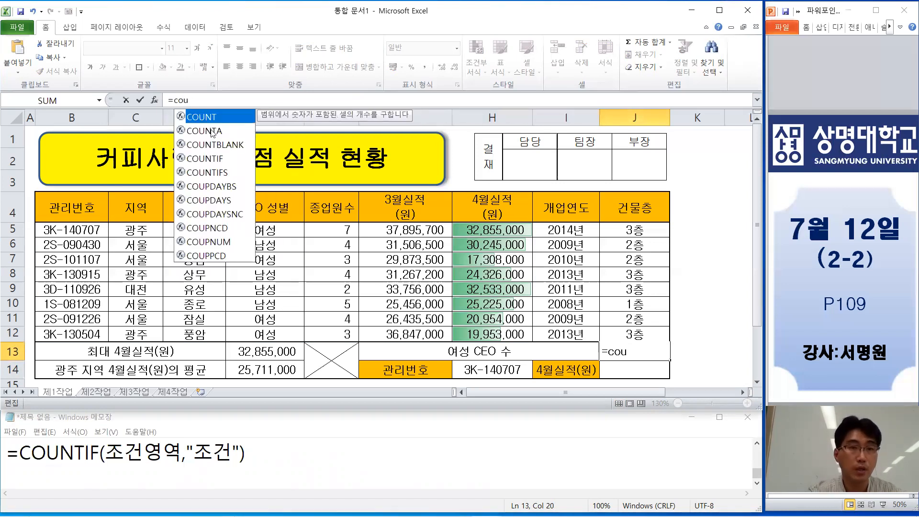
{"action": "double_click", "coordinate": [212, 159]}
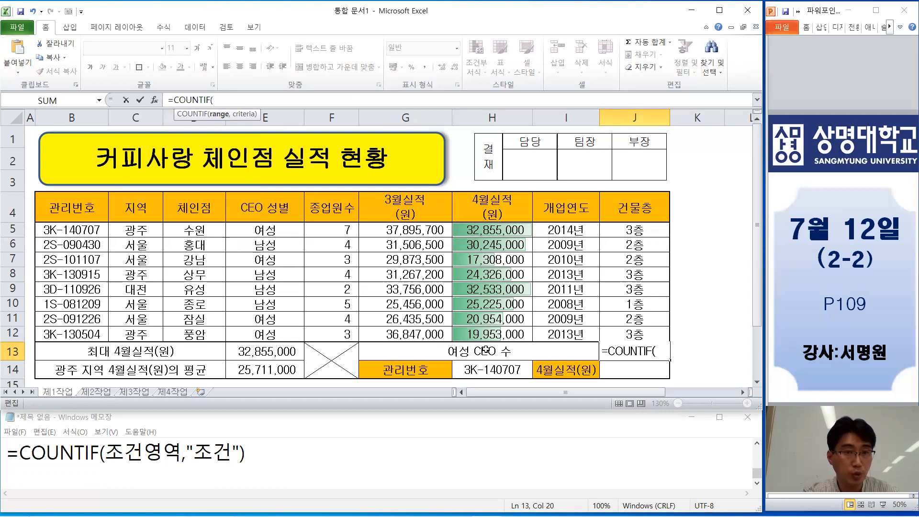
{"action": "left_click_drag", "start_coordinate": [277, 229], "coordinate": [268, 334]}
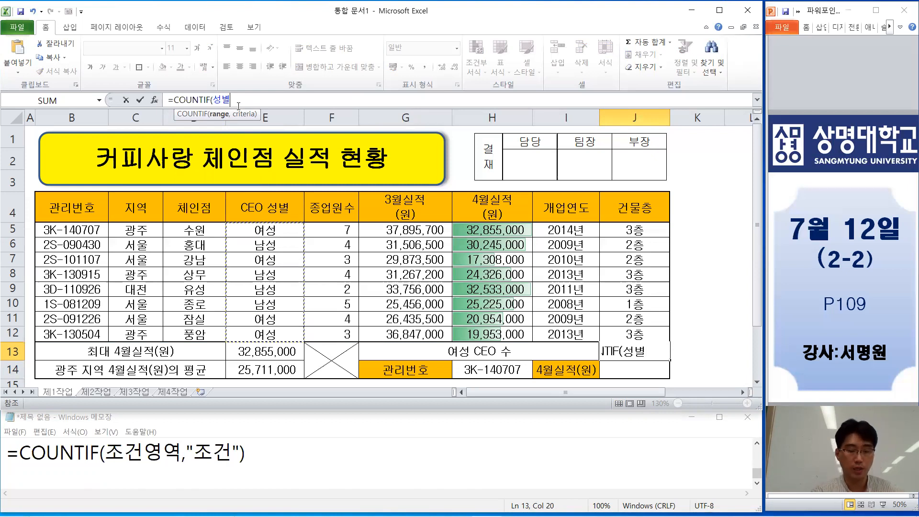
{"action": "type", "text": ","}
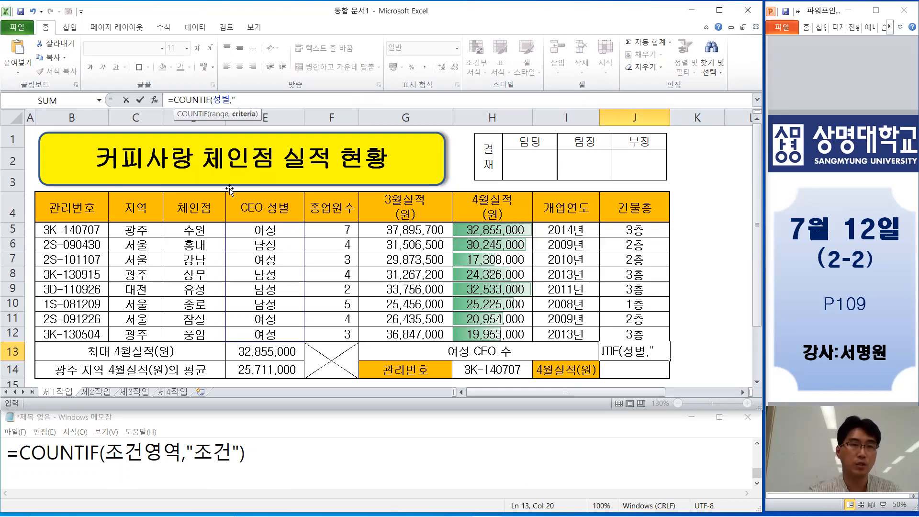
Replace 조건 with 여성 in the Notepad note, and complete J13's formula as =COUNTIF(성별,"여성").
{"action": "left_click_drag", "start_coordinate": [193, 450], "coordinate": [232, 450]}
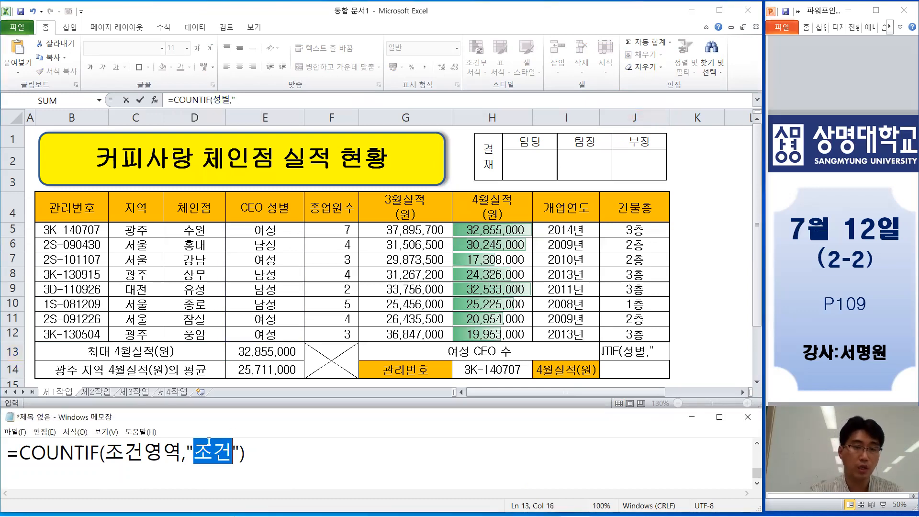
{"action": "type", "text": "여성"}
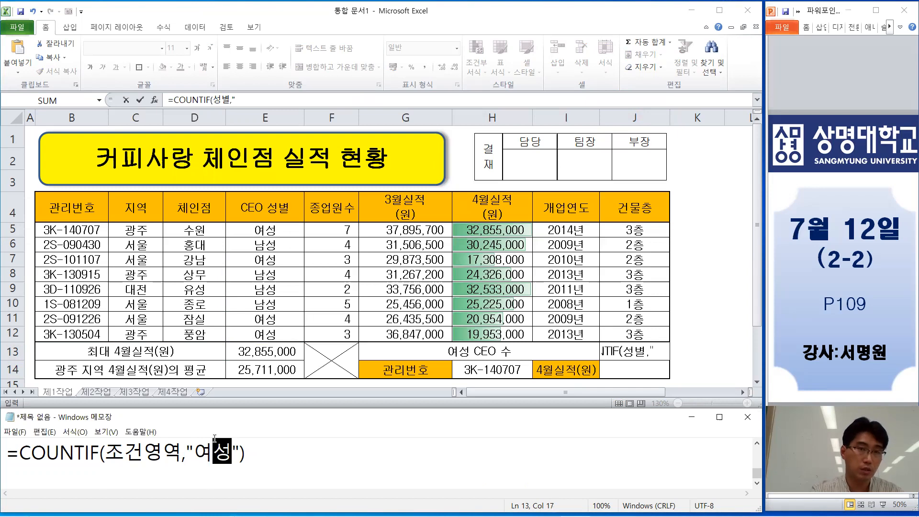
{"action": "left_click", "coordinate": [247, 98]}
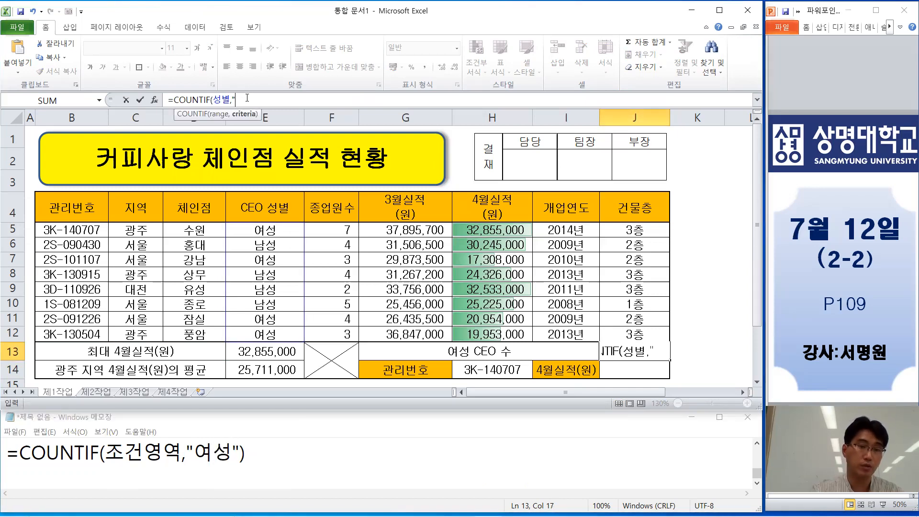
{"action": "type", "text": "du"}
{"action": "key", "text": "BackSpace"}
{"action": "key", "text": "BackSpace"}
{"action": "type", "text": "여성"}
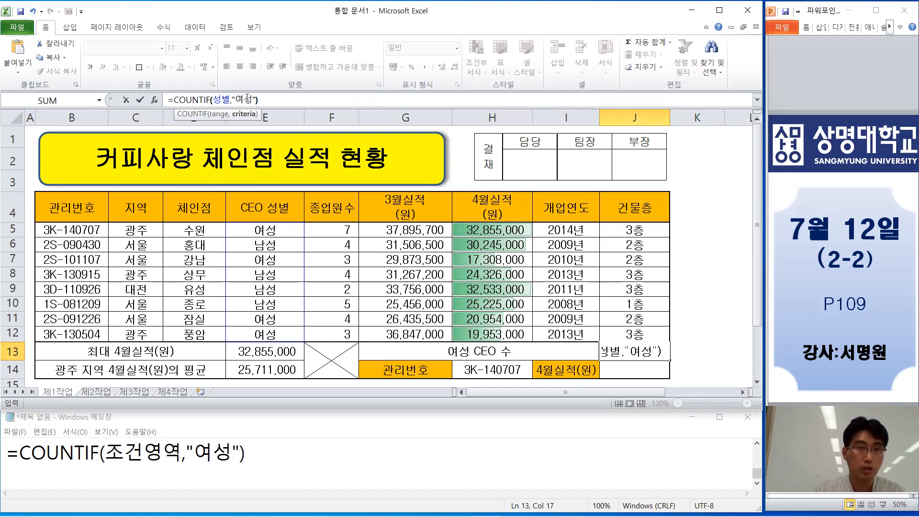
{"action": "type", "text": "\")"}
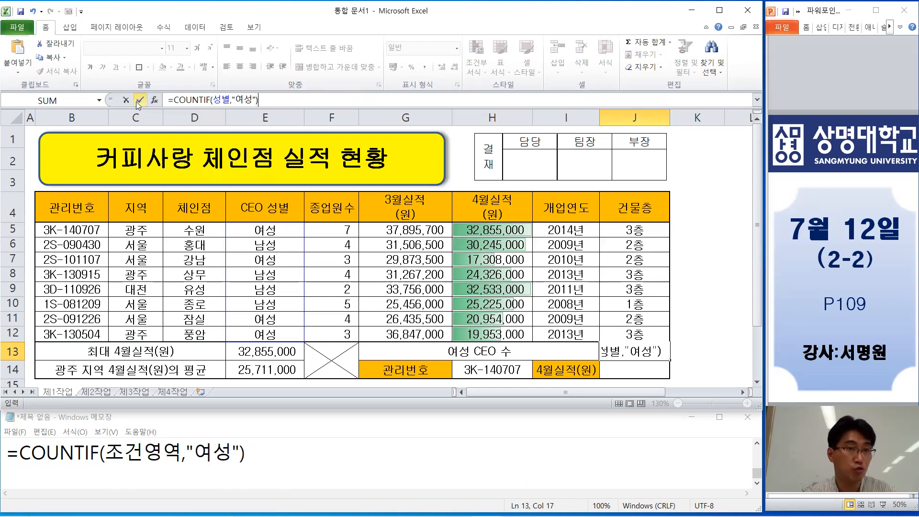
{"action": "key", "text": "Return"}
Check the stored CEO 성별 values in E5 and E6, and change J13's COUNTIF criterion to "여".
{"action": "left_click", "coordinate": [634, 349]}
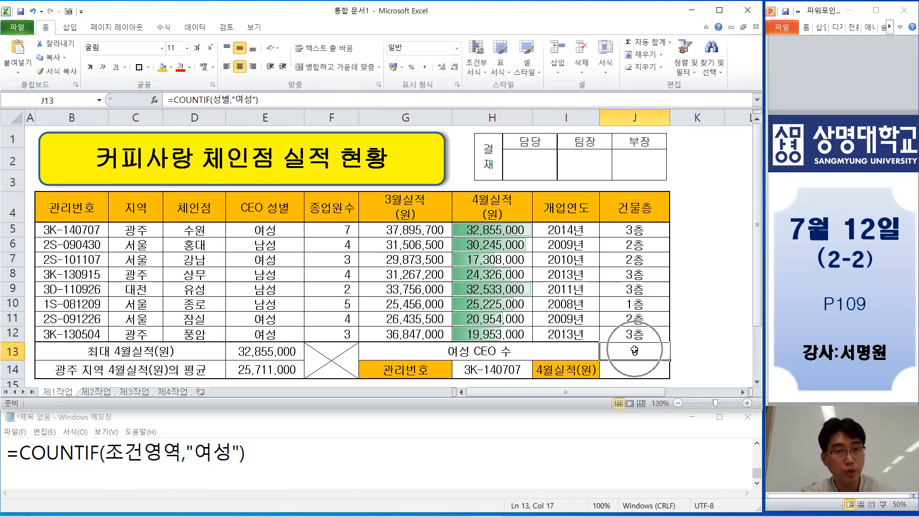
{"action": "left_click", "coordinate": [279, 228]}
{"action": "left_click", "coordinate": [263, 246]}
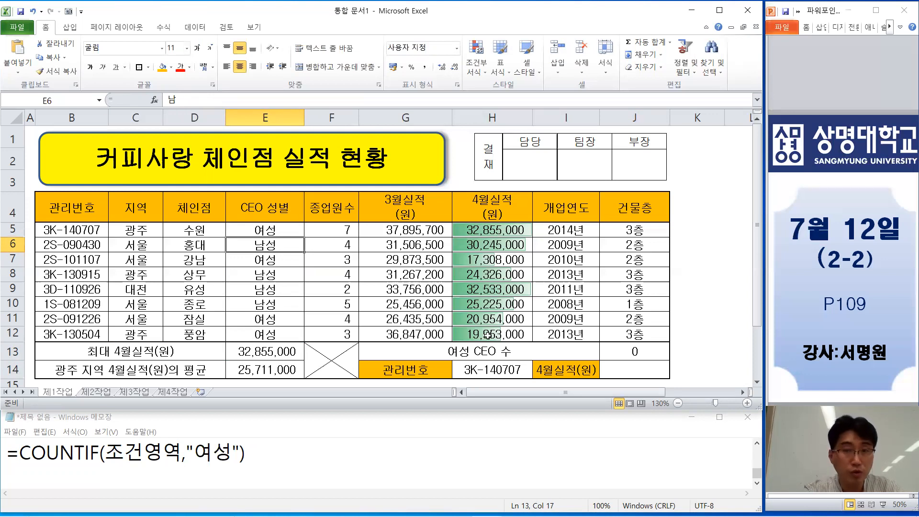
{"action": "left_click", "coordinate": [640, 349]}
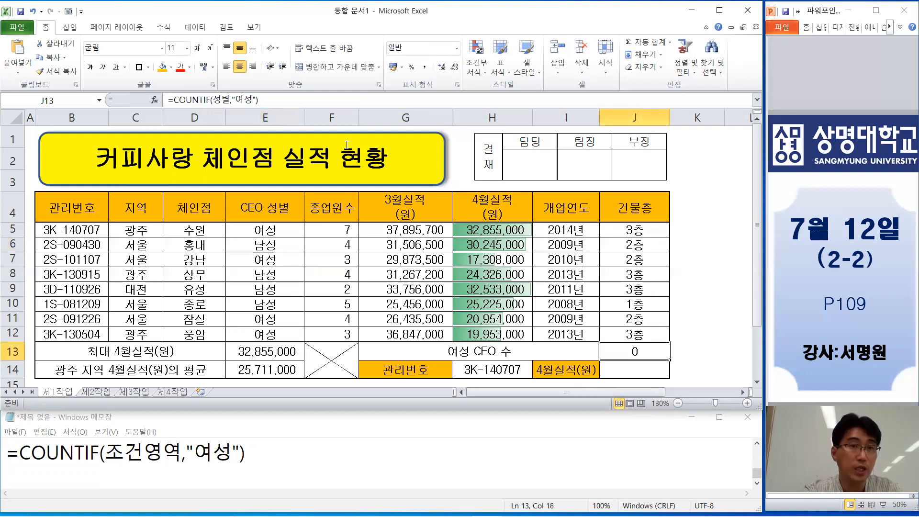
{"action": "left_click", "coordinate": [249, 99]}
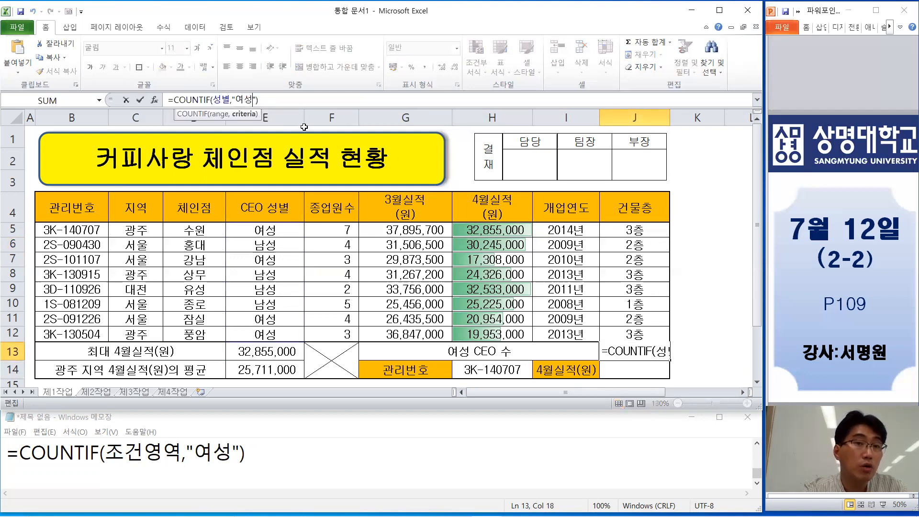
{"action": "key", "text": "BackSpace"}
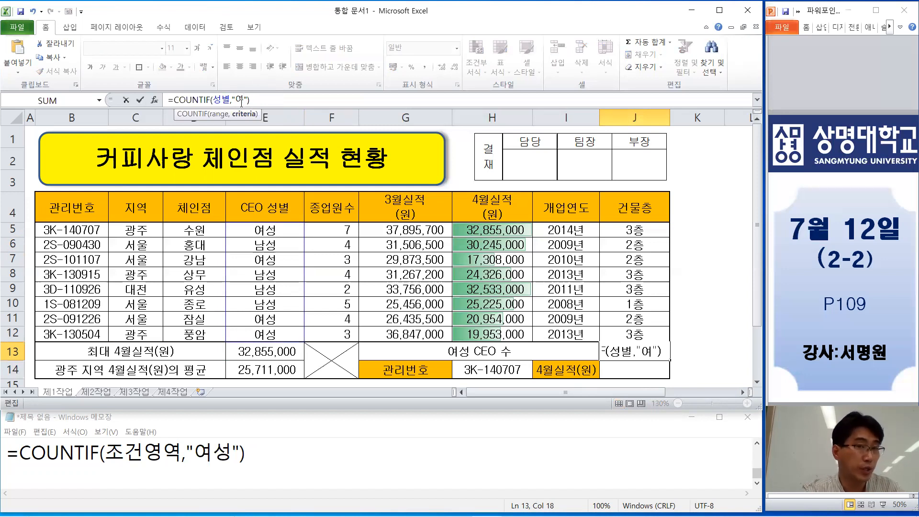
{"action": "left_click", "coordinate": [139, 99]}
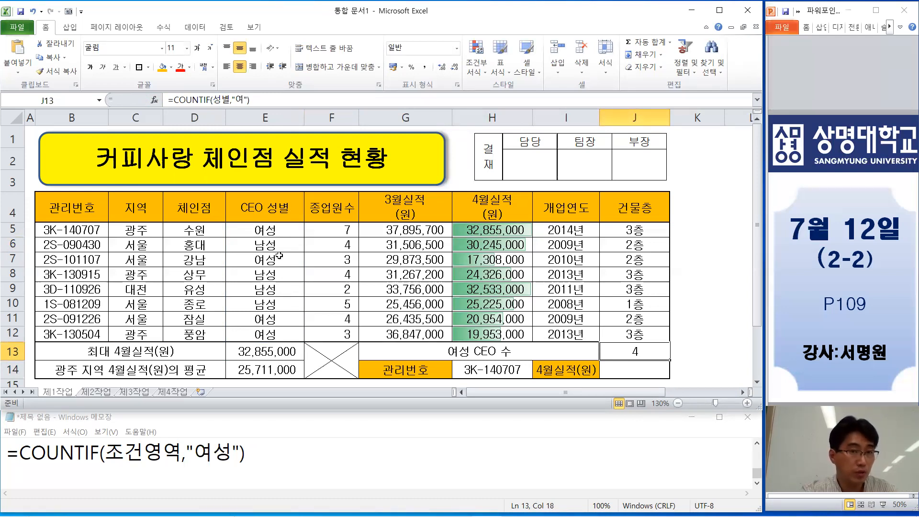
Review the CEO 성별 range and J13's formula, and change the criterion in the Notepad COUNTIF note to "여".
{"action": "left_click_drag", "start_coordinate": [281, 232], "coordinate": [281, 335]}
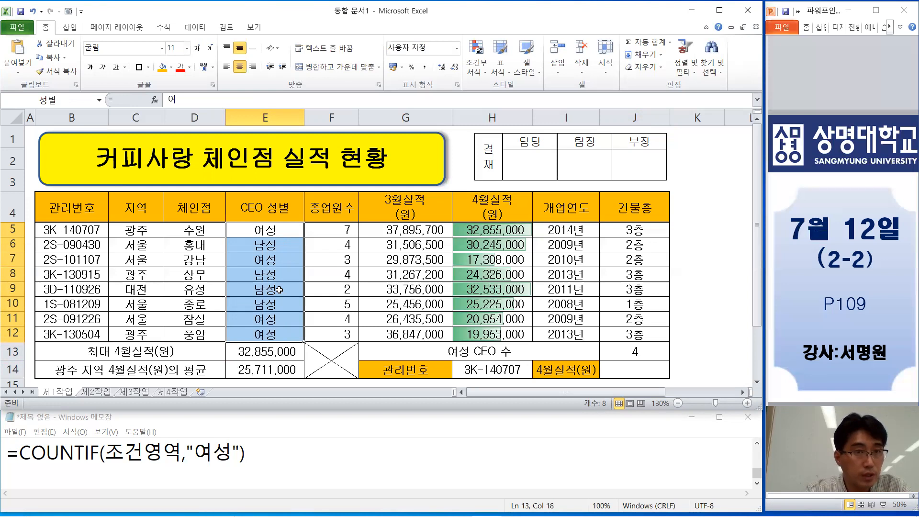
{"action": "left_click", "coordinate": [631, 352]}
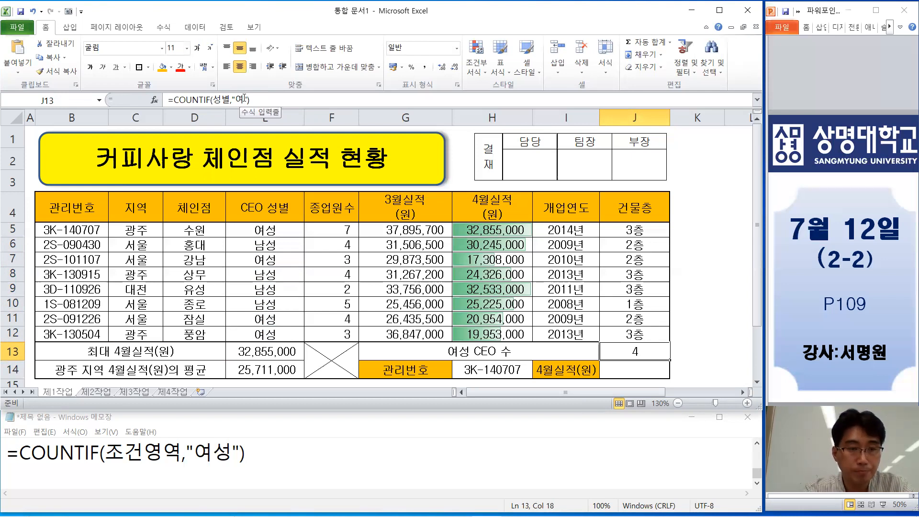
{"action": "left_click", "coordinate": [230, 444]}
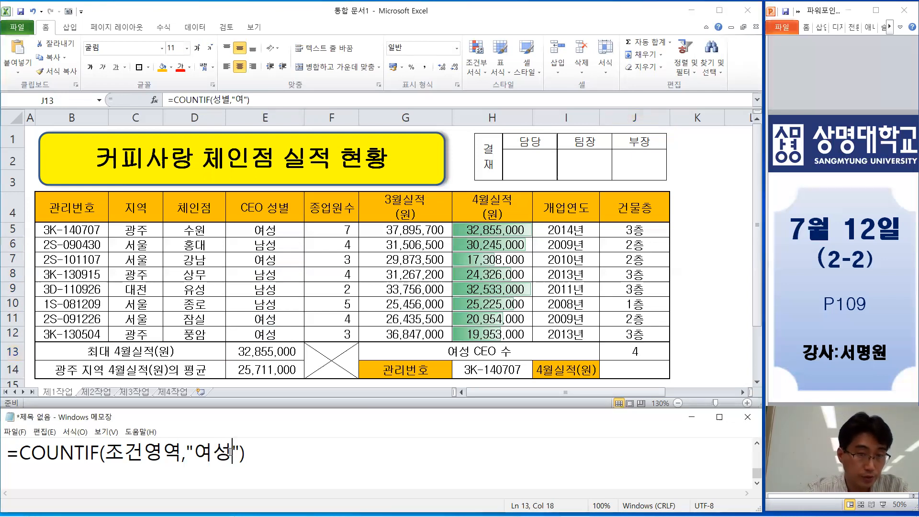
{"action": "key", "text": "BackSpace"}
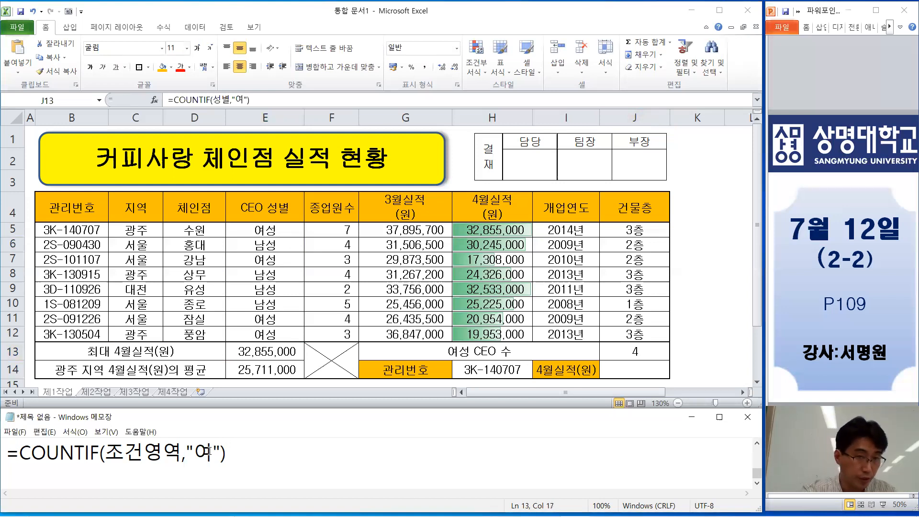
Start a VLOOKUP formula in J14 with the 관리번호 in H14 as the lookup value.
{"action": "left_click", "coordinate": [621, 369]}
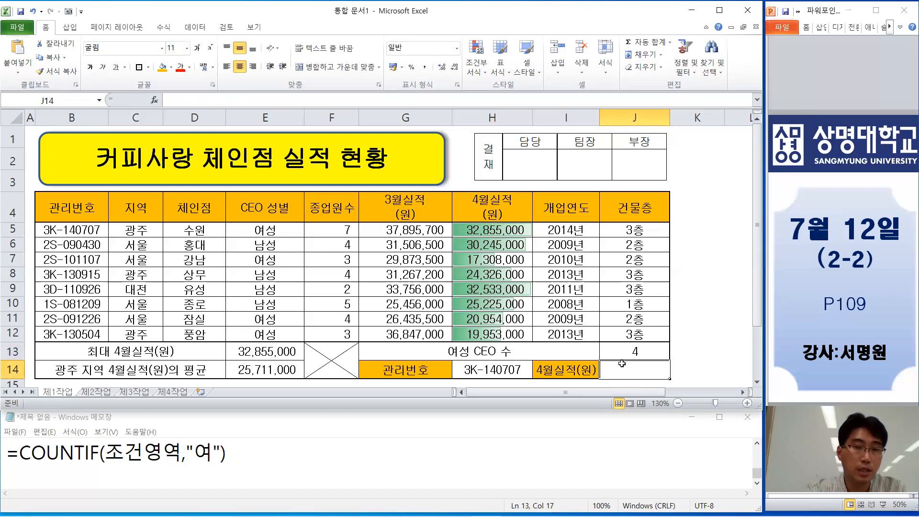
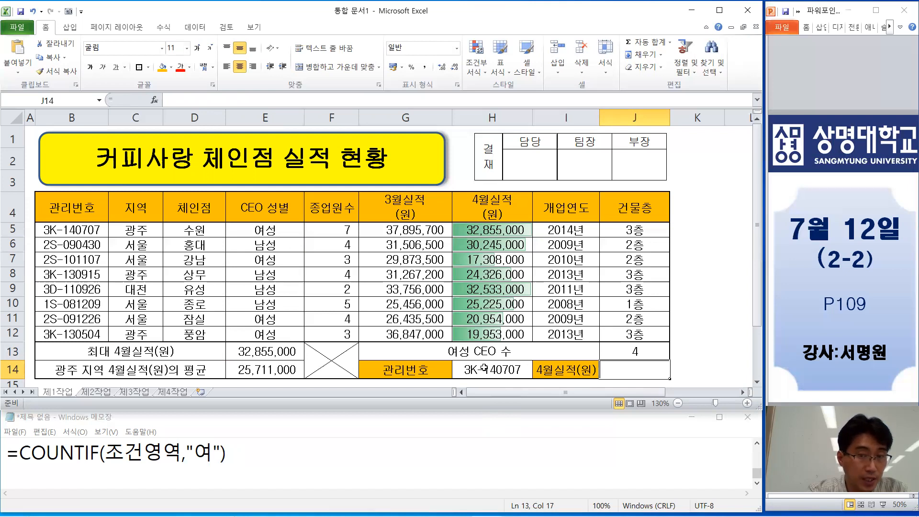
{"action": "left_click", "coordinate": [214, 101]}
{"action": "type", "text": "="}
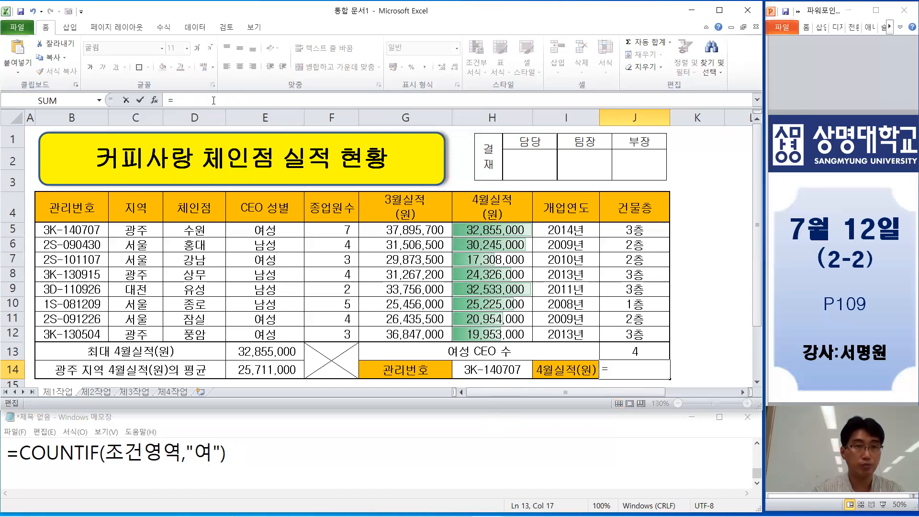
{"action": "type", "text": "v"}
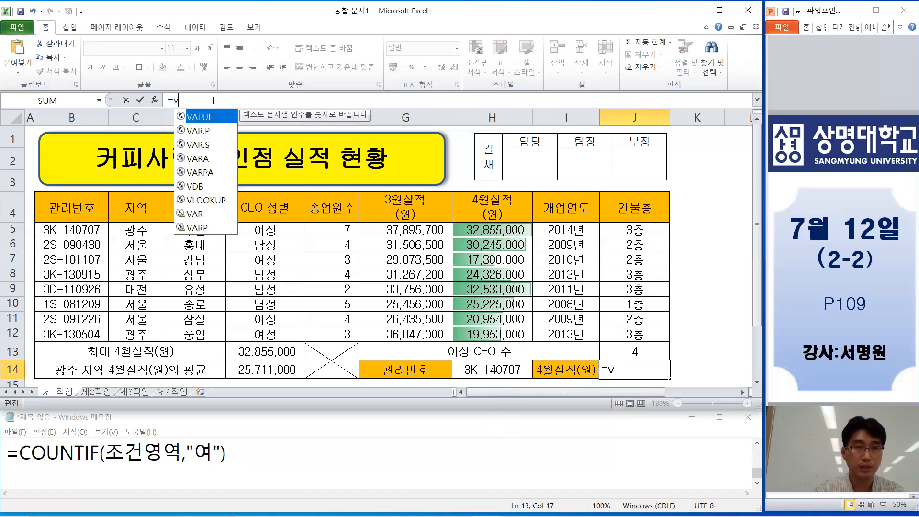
{"action": "type", "text": "l"}
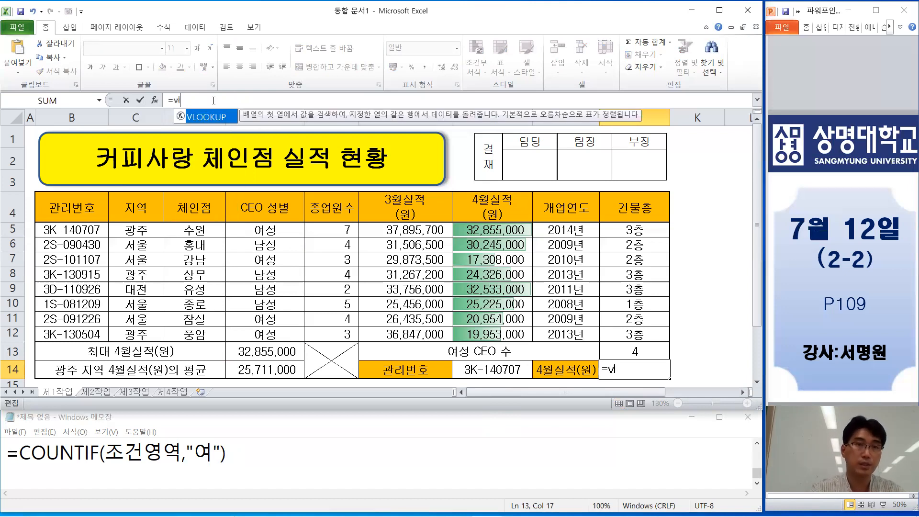
{"action": "double_click", "coordinate": [194, 117]}
{"action": "left_click", "coordinate": [489, 372]}
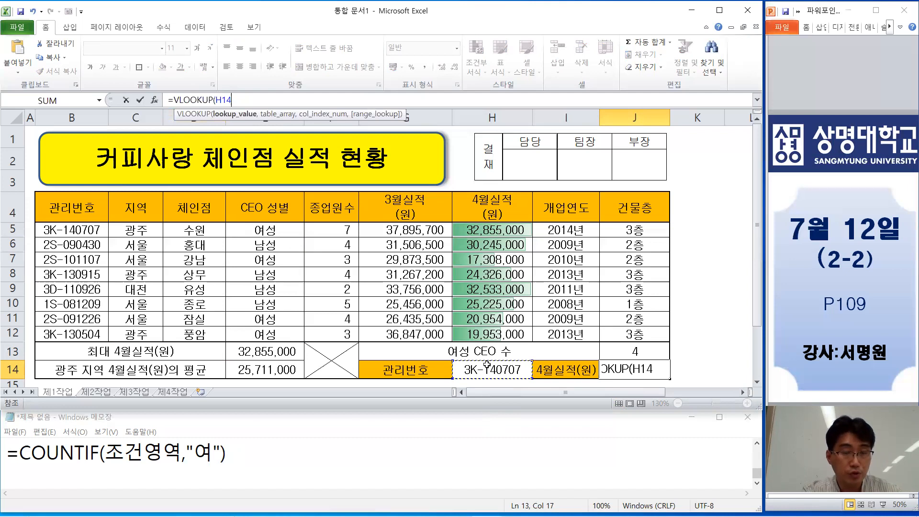
{"action": "type", "text": ","}
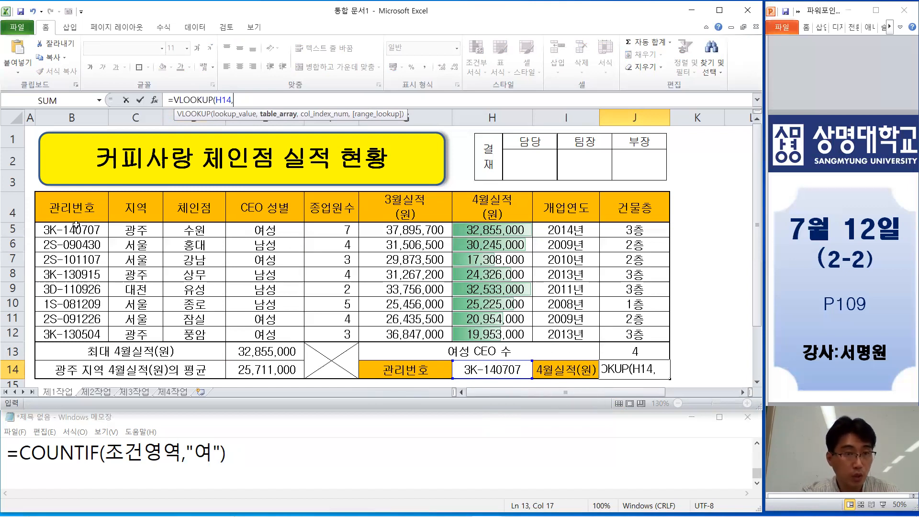
Set the table array of J14's VLOOKUP to B5:H12, starting at the first 관리번호 and ending at the last 4월실적 value.
{"action": "left_click", "coordinate": [79, 209]}
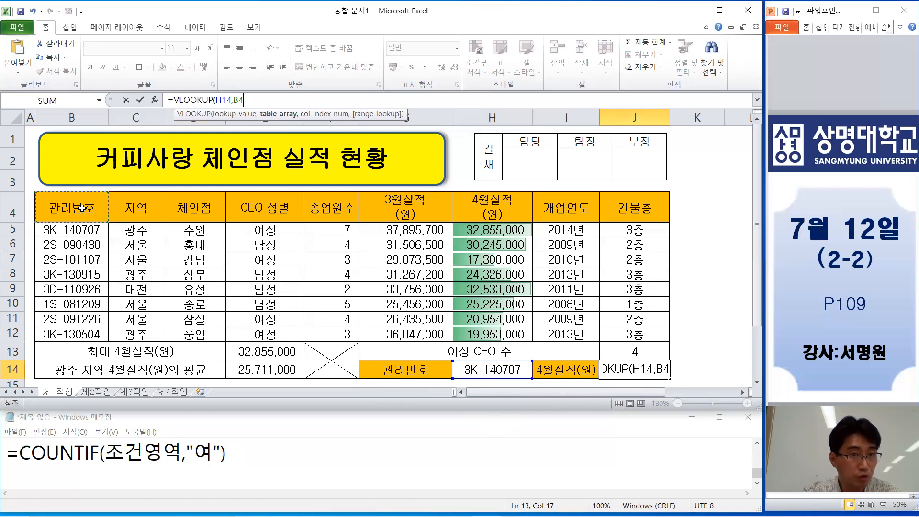
{"action": "left_click", "coordinate": [73, 229]}
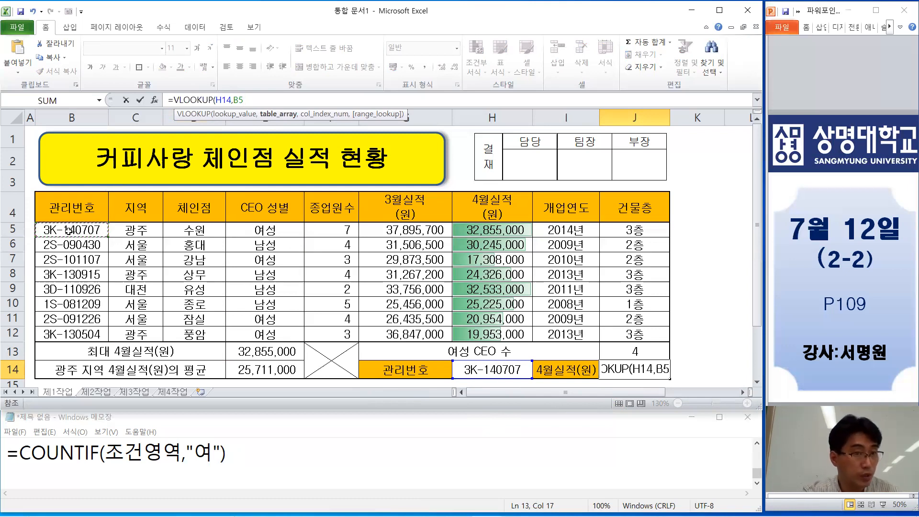
{"action": "mouse_move", "coordinate": [72, 211]}
{"action": "left_mouse_down"}
{"action": "mouse_move", "coordinate": [130, 209]}
{"action": "mouse_move", "coordinate": [130, 245]}
{"action": "mouse_move", "coordinate": [83, 209]}
{"action": "left_mouse_up"}
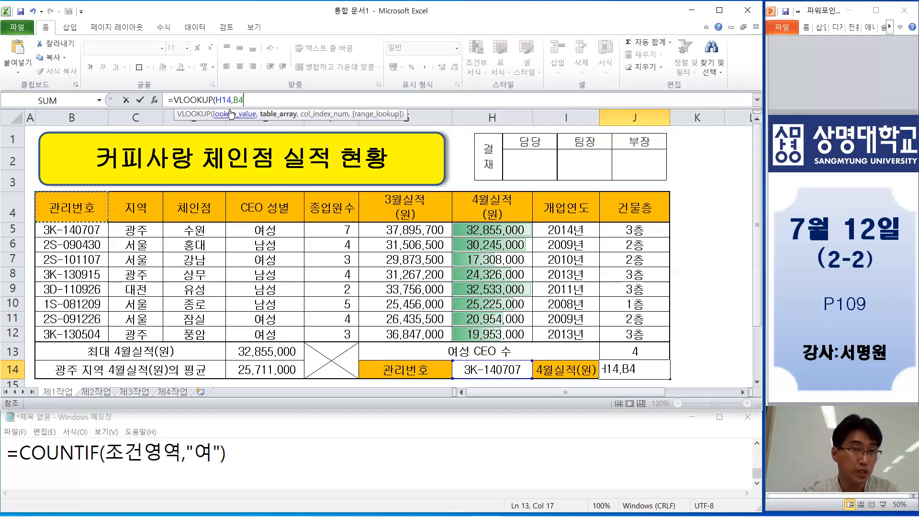
{"action": "left_click", "coordinate": [109, 226]}
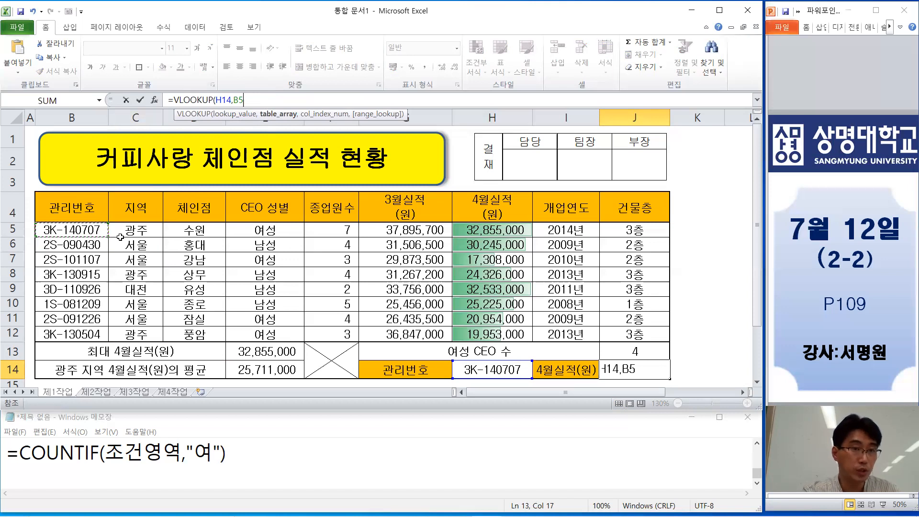
{"action": "left_click_drag", "start_coordinate": [91, 230], "coordinate": [488, 334]}
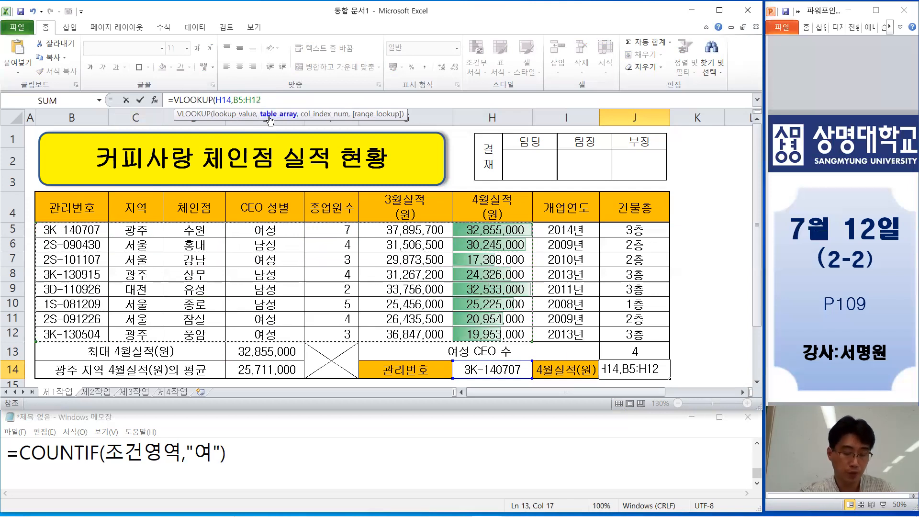
{"action": "type", "text": ","}
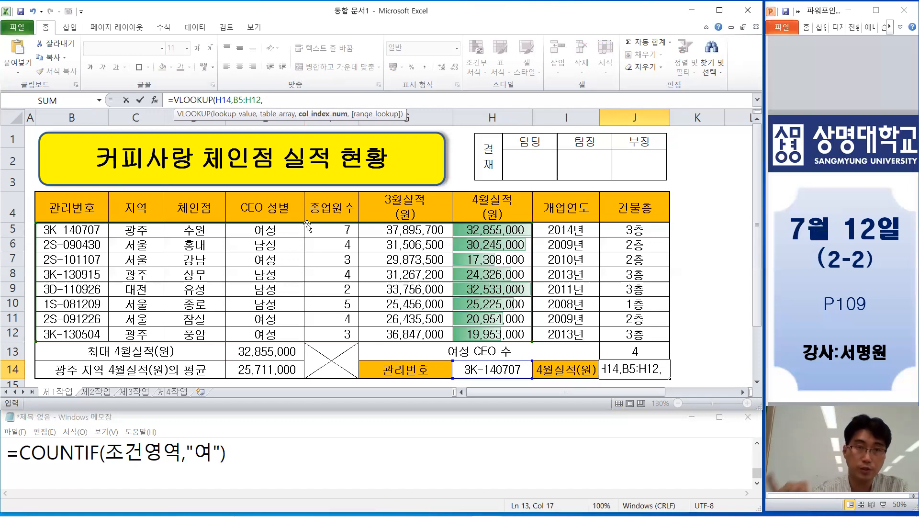
Complete J14's formula as =VLOOKUP(H14,B5:H12,7,FALSE), using column 7 and an exact match.
{"action": "type", "text": "7"}
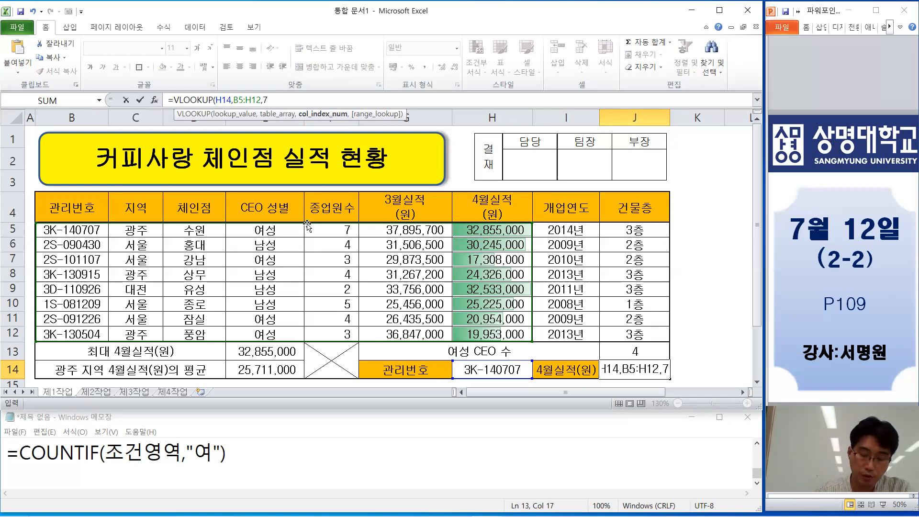
{"action": "type", "text": ","}
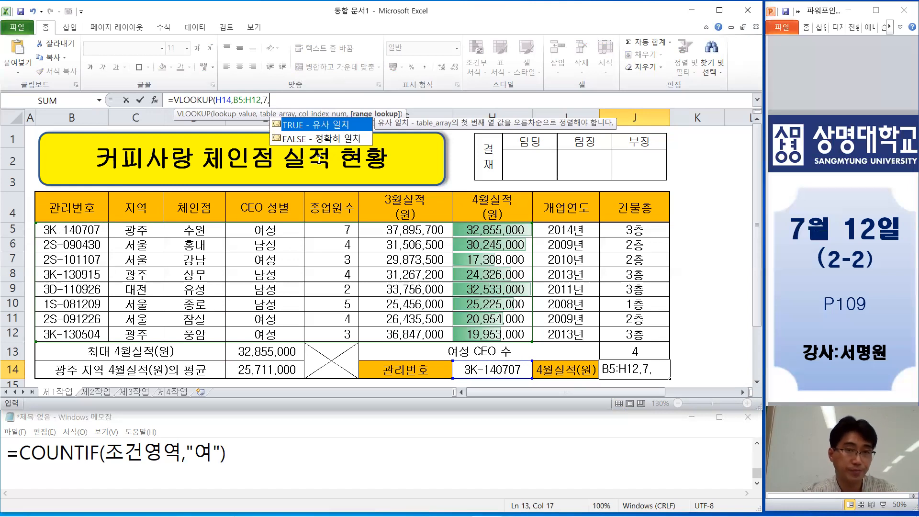
{"action": "double_click", "coordinate": [323, 141]}
{"action": "type", "text": ")"}
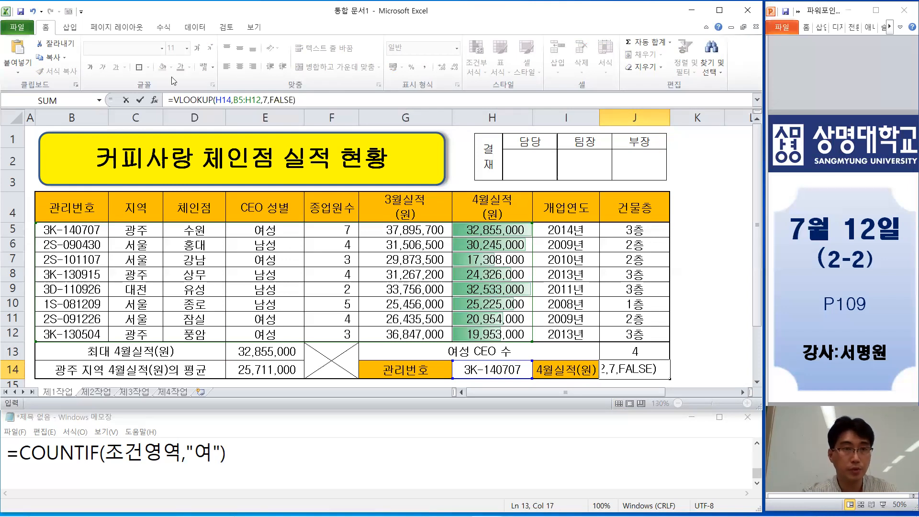
{"action": "left_click", "coordinate": [140, 101]}
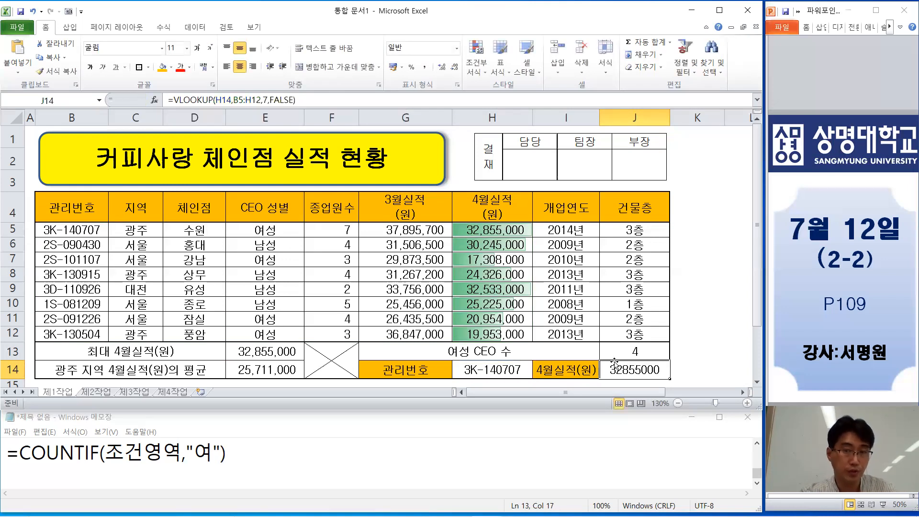
Apply the comma style to J14 with column J fitted to its contents, and move the 결재 box slightly to the right.
{"action": "left_click", "coordinate": [424, 67]}
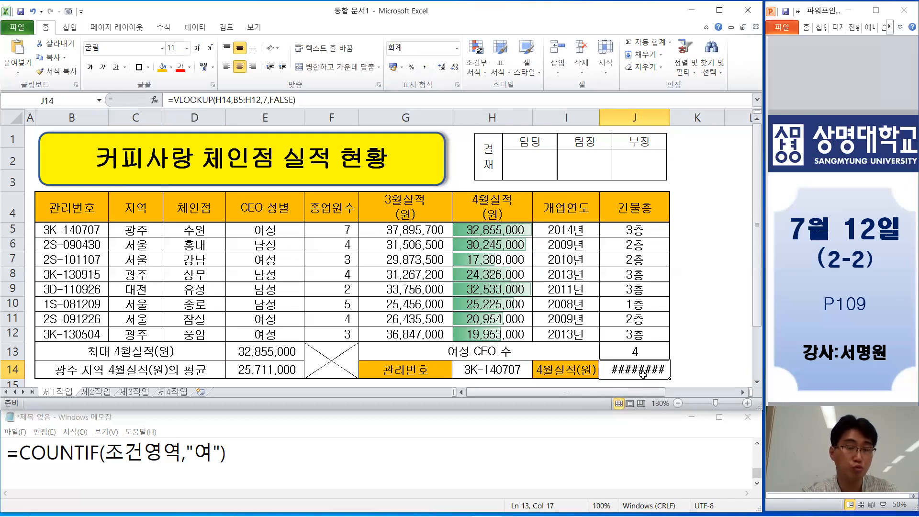
{"action": "double_click", "coordinate": [670, 114]}
{"action": "left_click_drag", "start_coordinate": [661, 147], "coordinate": [666, 148]}
{"action": "left_click", "coordinate": [720, 169]}
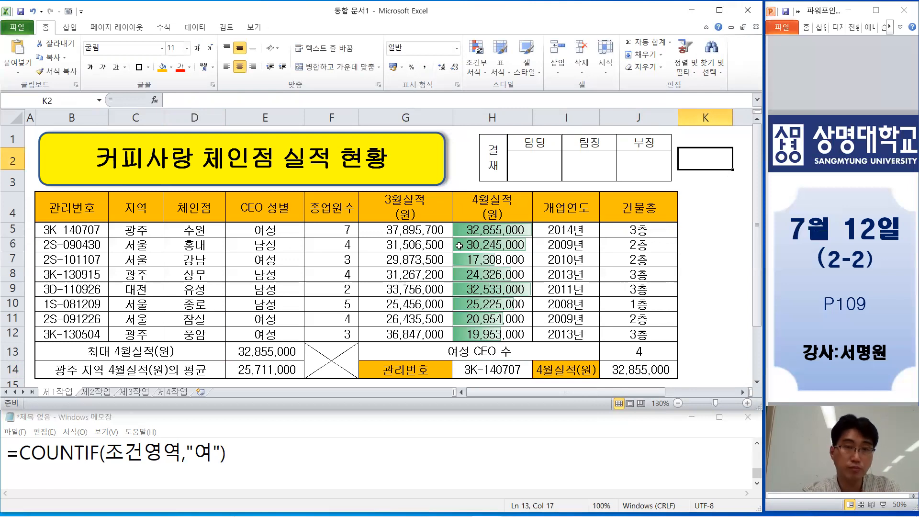
Review the calculated cells in the 건물층 column, E13:E14 and the 개업연도 formula in I7.
{"action": "left_click", "coordinate": [256, 455]}
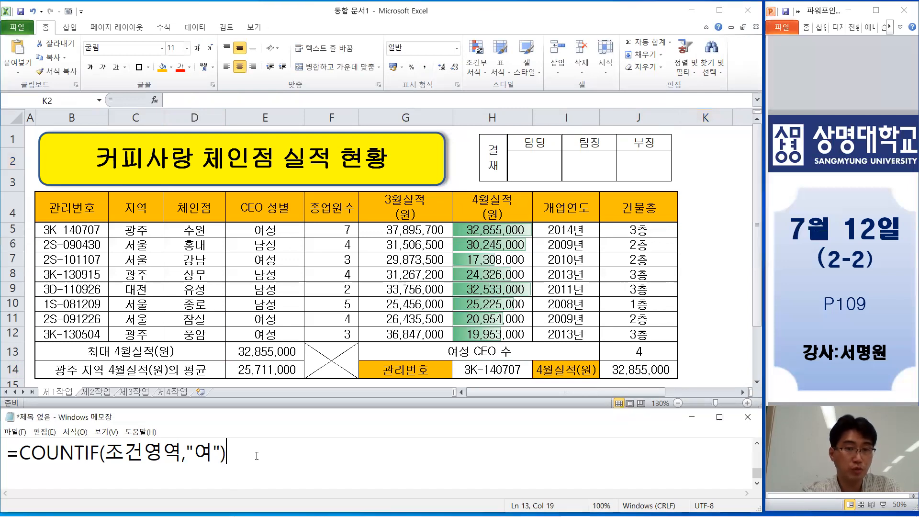
{"action": "left_click", "coordinate": [577, 230]}
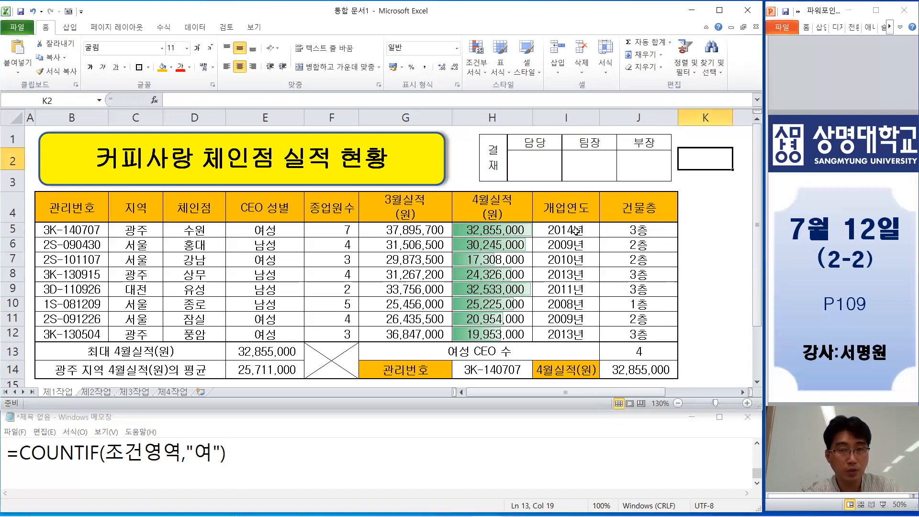
{"action": "left_click_drag", "start_coordinate": [616, 232], "coordinate": [632, 366]}
{"action": "left_click_drag", "start_coordinate": [293, 354], "coordinate": [294, 371]}
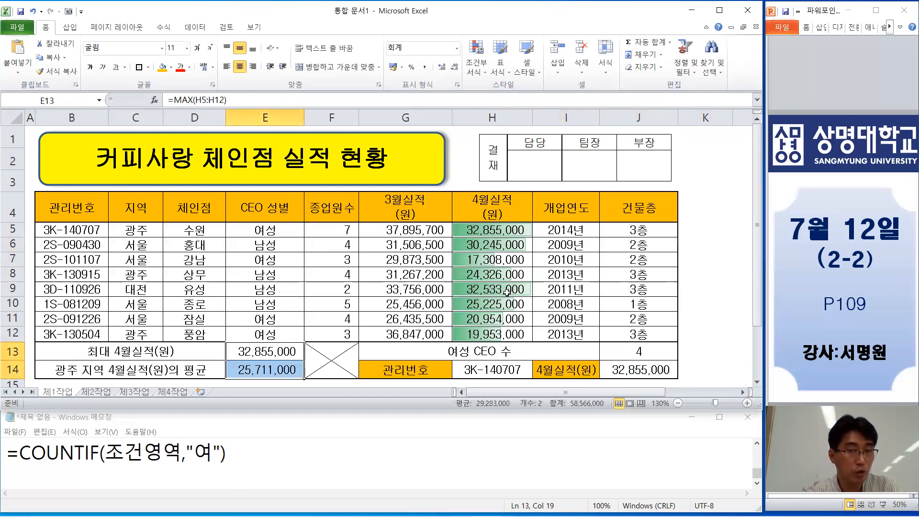
{"action": "left_click", "coordinate": [641, 259]}
{"action": "left_click", "coordinate": [594, 263]}
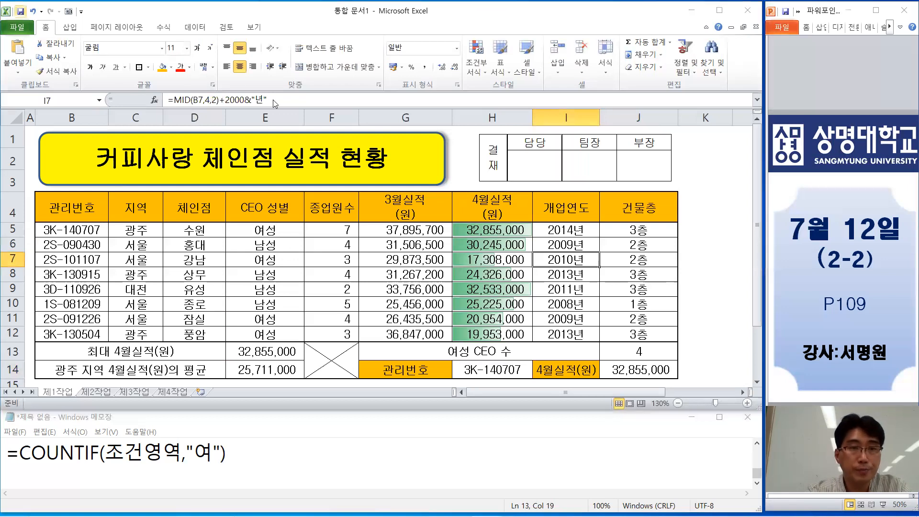
Save the workbook as 엑셀1-12(P109).xlsx in the 엑셀-1회 folder under 상명대 영상자료.
{"action": "key", "text": "ctrl+s"}
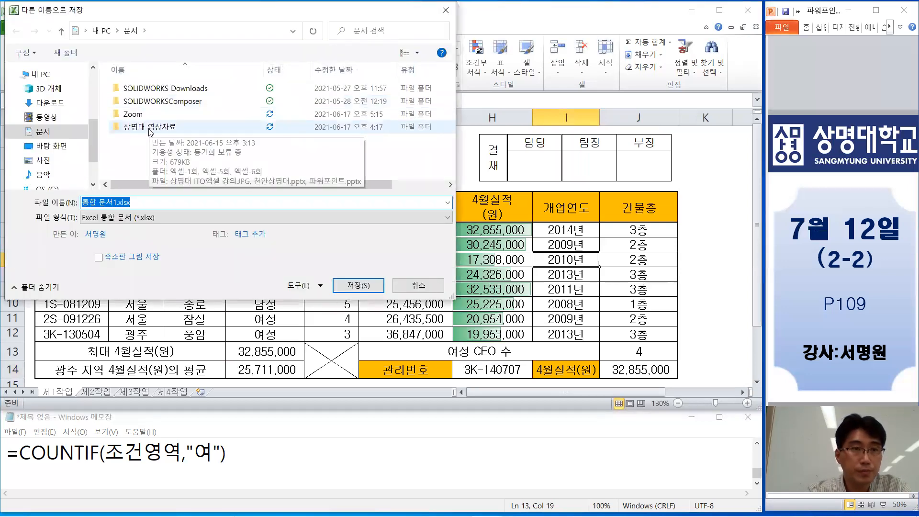
{"action": "double_click", "coordinate": [150, 128]}
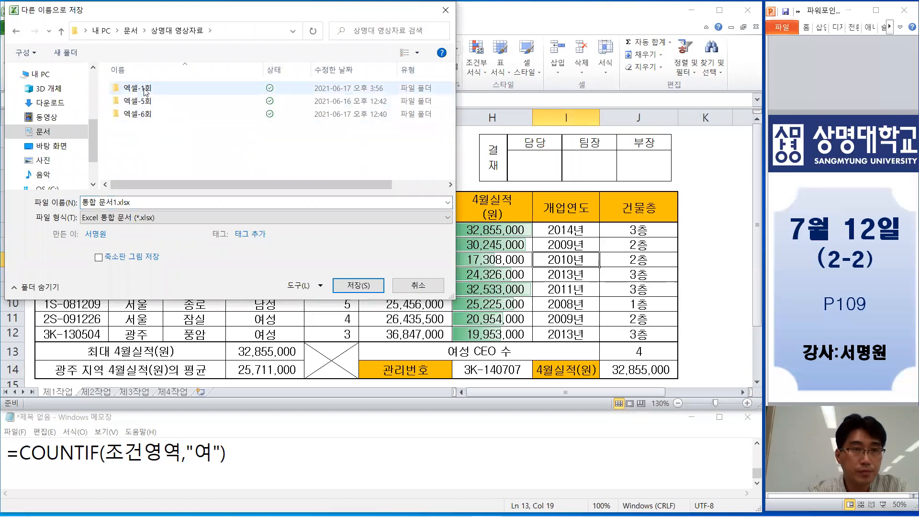
{"action": "double_click", "coordinate": [138, 88]}
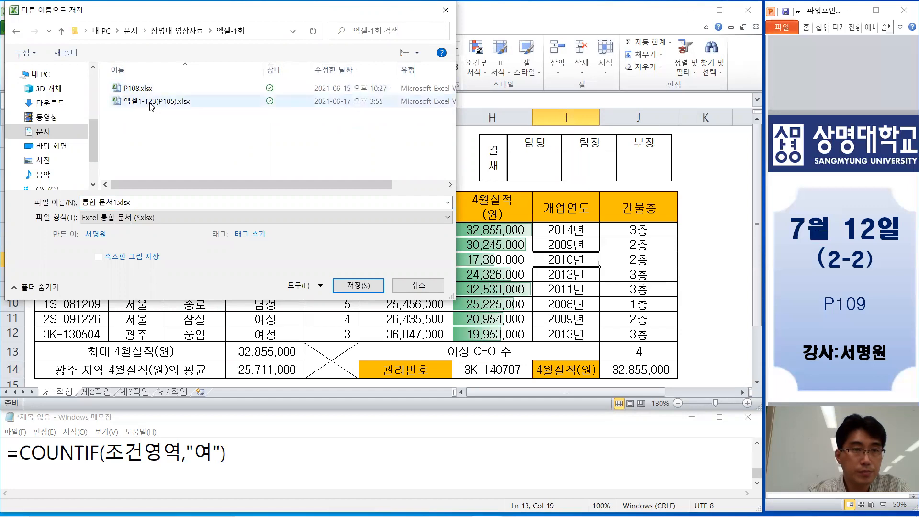
{"action": "left_click", "coordinate": [150, 102]}
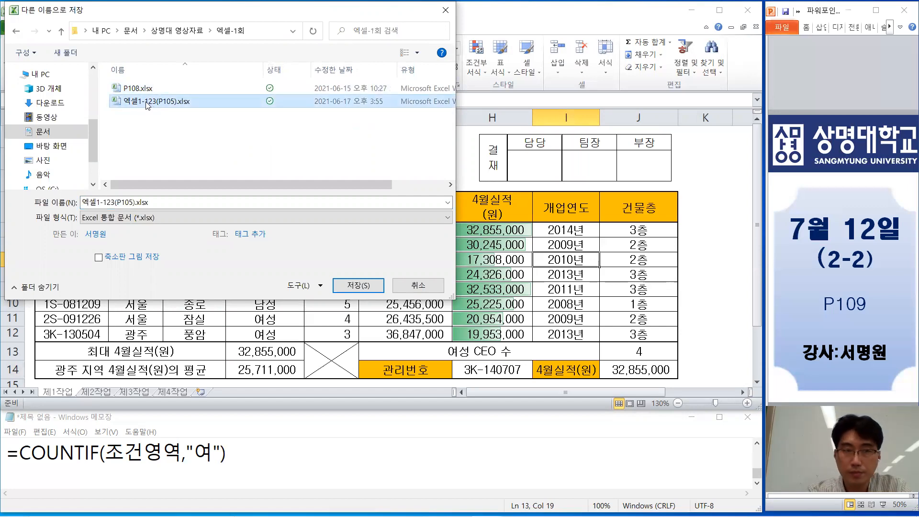
{"action": "double_click", "coordinate": [119, 203]}
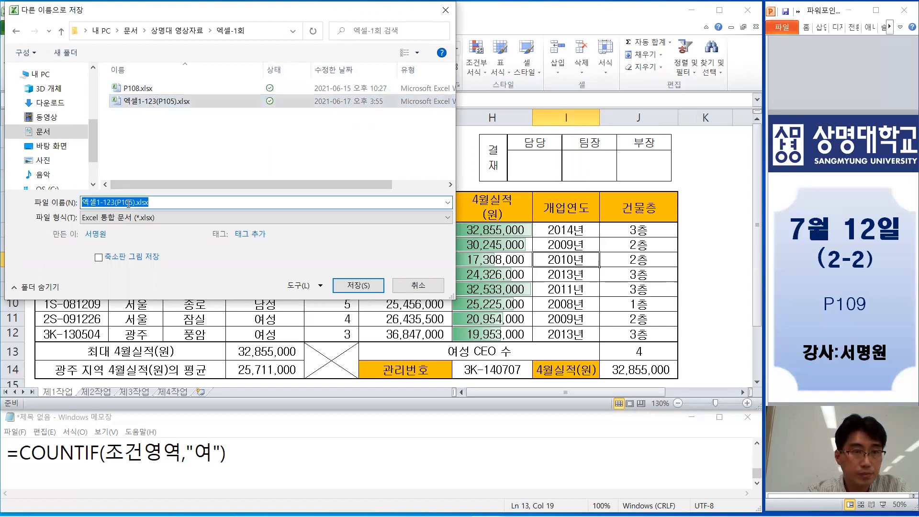
{"action": "left_click_drag", "start_coordinate": [128, 203], "coordinate": [132, 203]}
{"action": "type", "text": "9"}
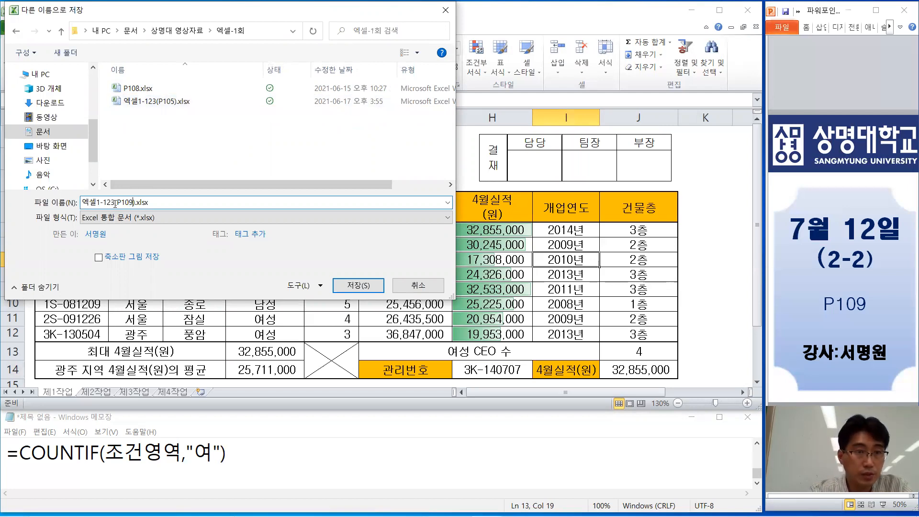
{"action": "key", "text": "BackSpace"}
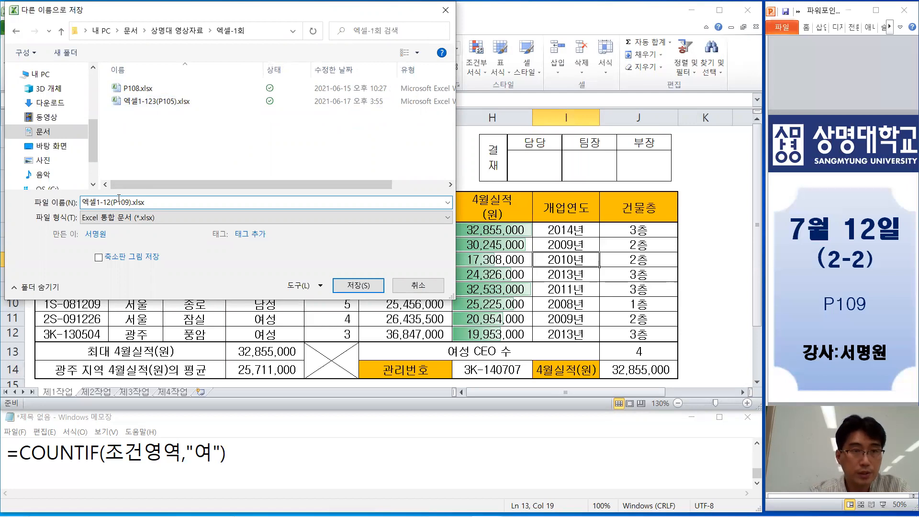
{"action": "left_click", "coordinate": [364, 290]}
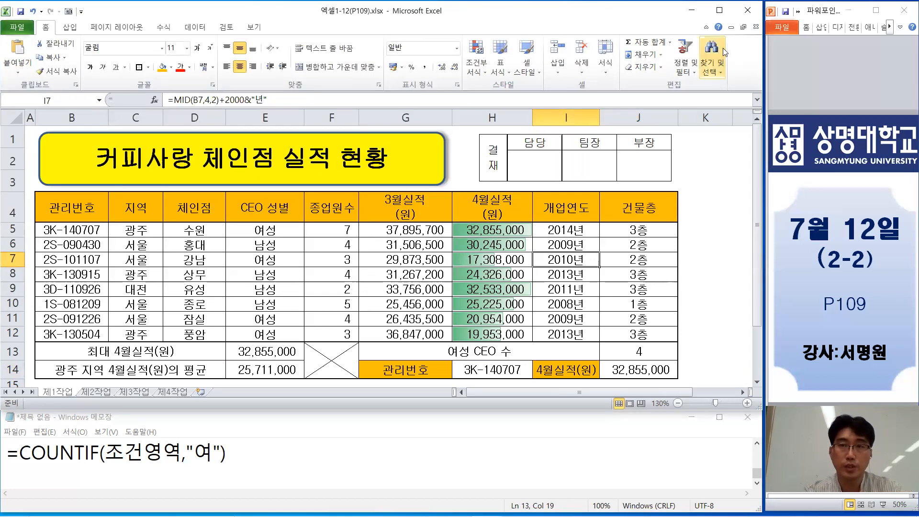
Close the saved workbook and create a new blank workbook.
{"action": "left_click", "coordinate": [755, 27]}
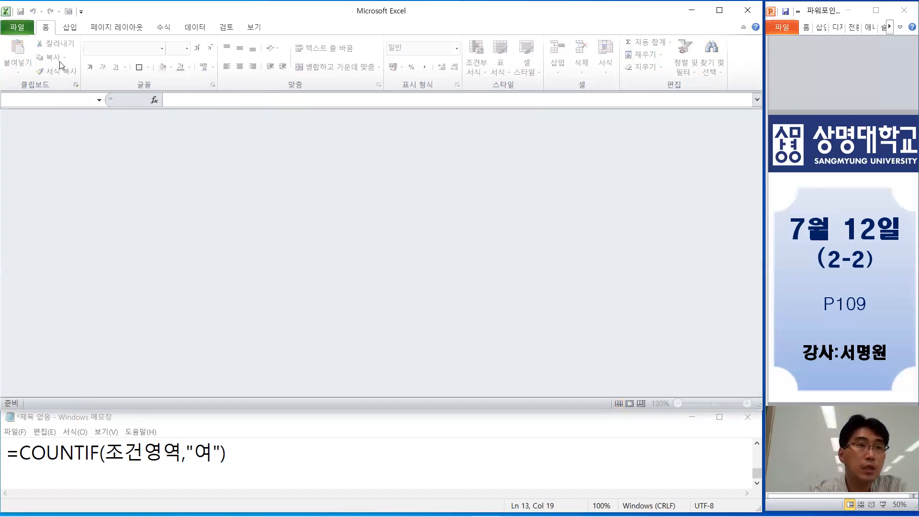
{"action": "left_click", "coordinate": [22, 30]}
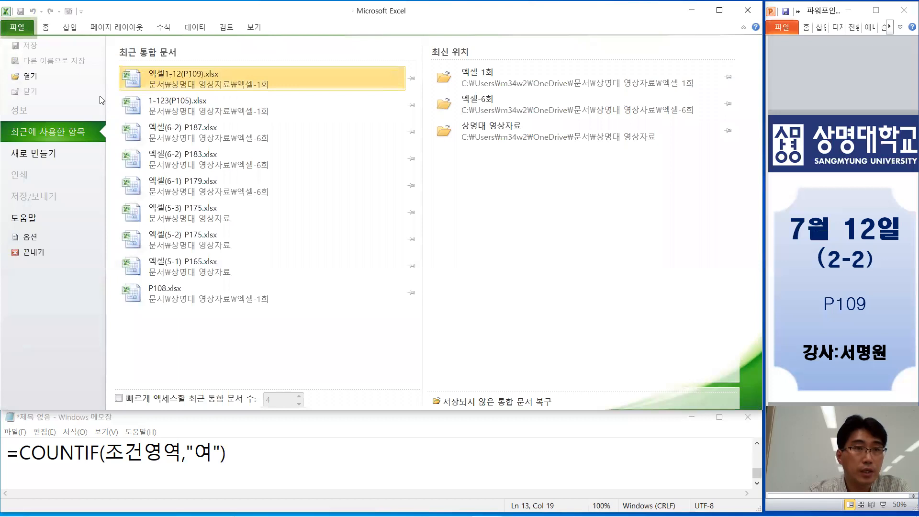
{"action": "left_click", "coordinate": [44, 158]}
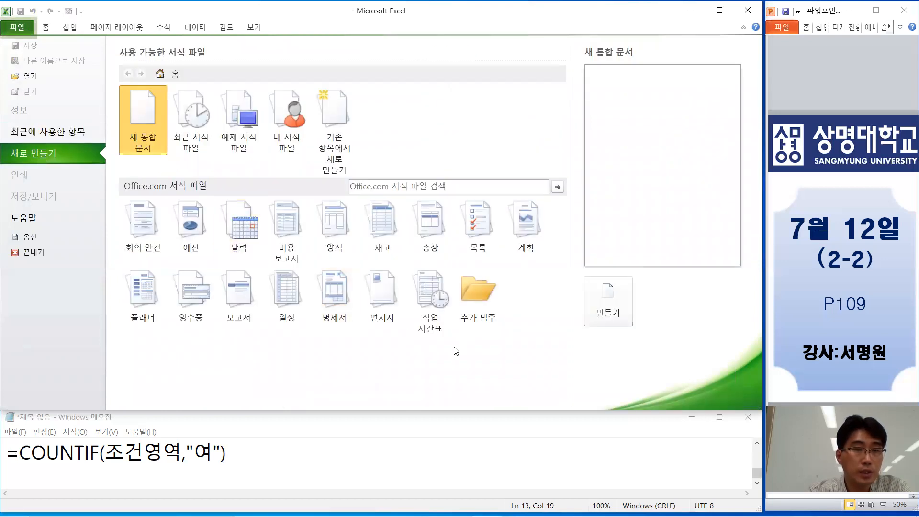
{"action": "left_click", "coordinate": [611, 310]}
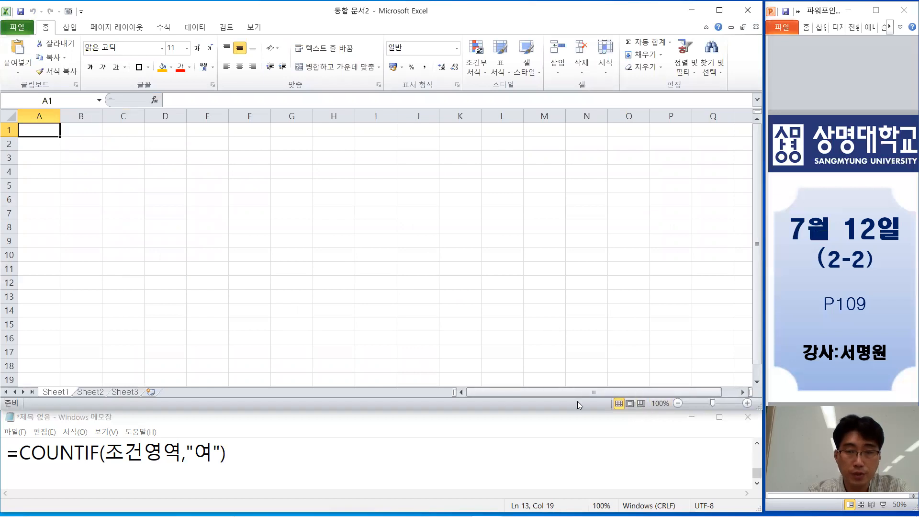
Minimize the Notepad window and stretch the blank workbook's window to the full height of the screen.
{"action": "left_click", "coordinate": [375, 428]}
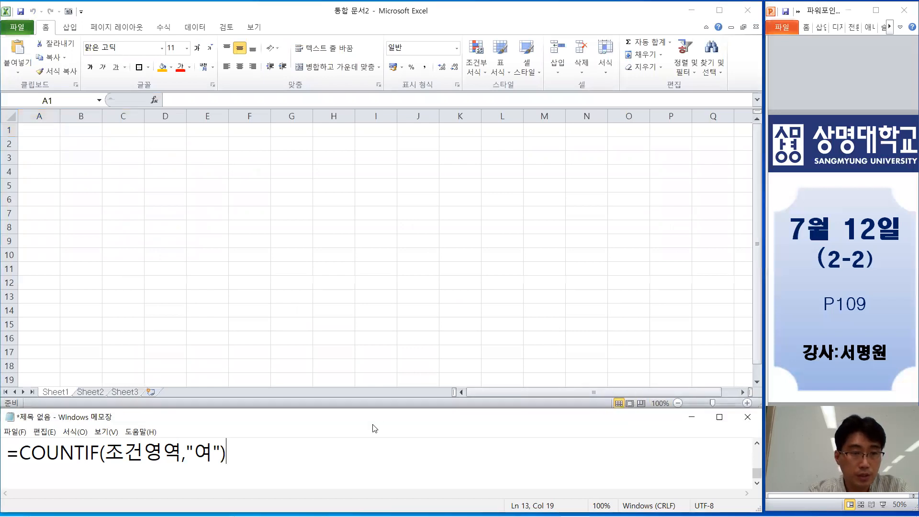
{"action": "left_click", "coordinate": [691, 416]}
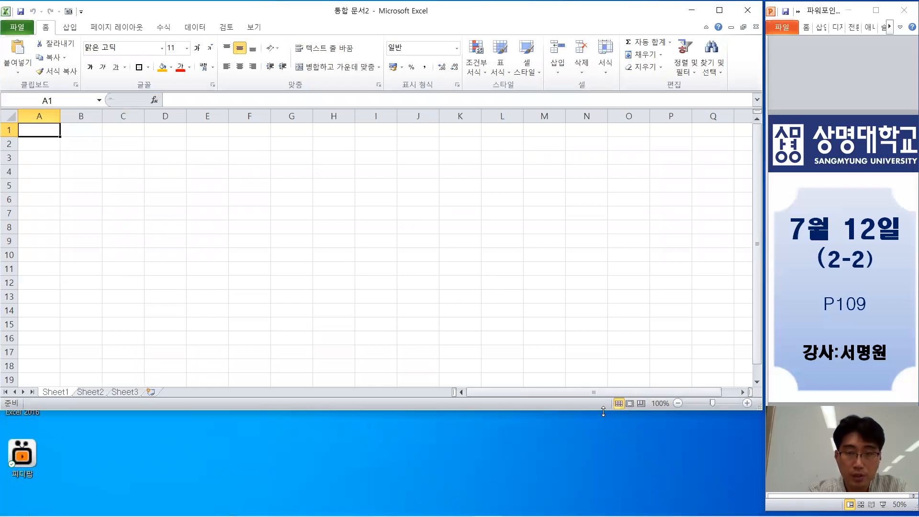
{"action": "double_click", "coordinate": [603, 411]}
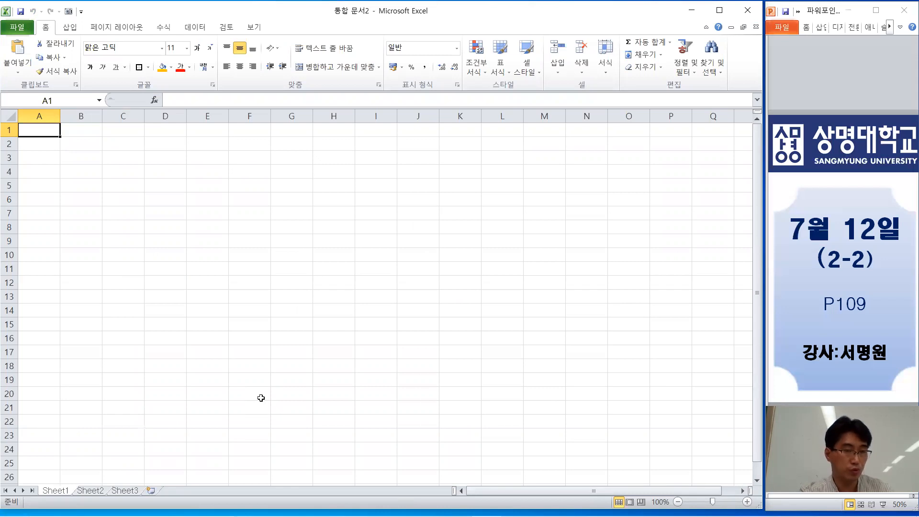
Group Sheet1 through Sheet3 and set the width of column A to 1 on all of them.
{"action": "left_click", "coordinate": [131, 491], "text": "shift"}
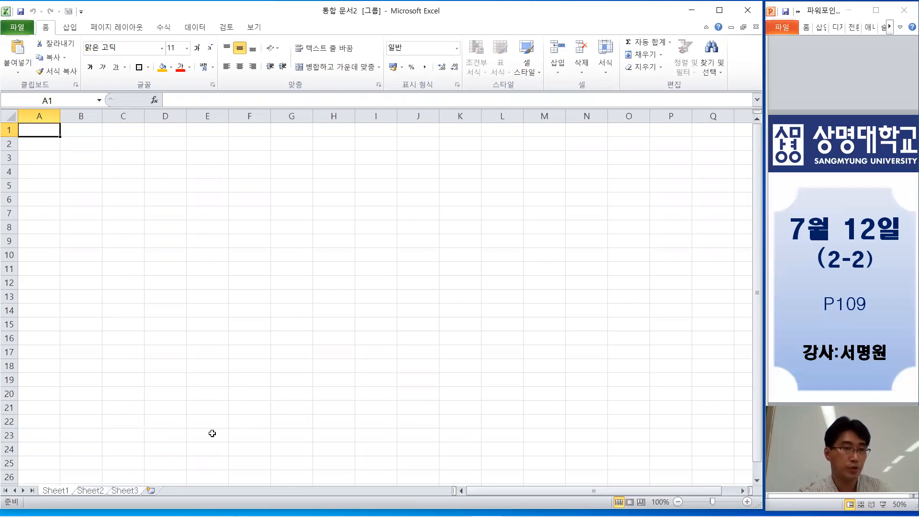
{"action": "left_click", "coordinate": [49, 117]}
{"action": "right_click", "coordinate": [49, 117]}
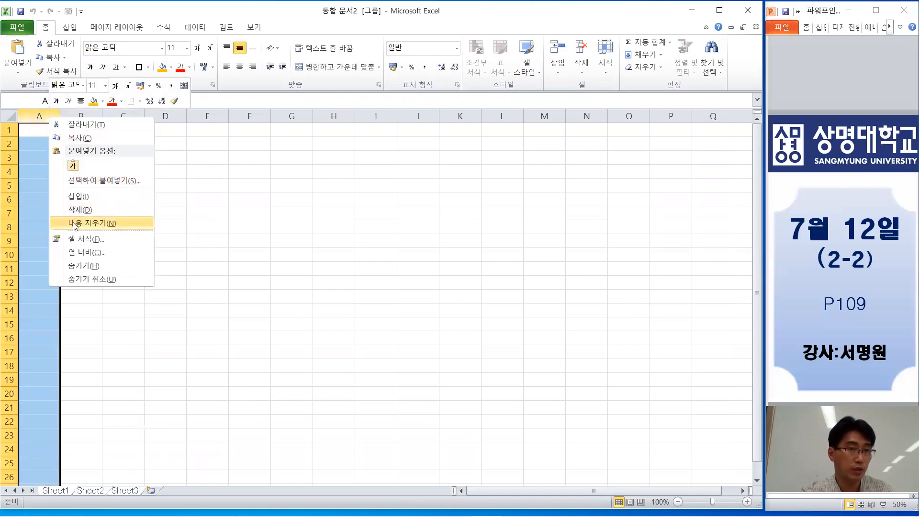
{"action": "left_click", "coordinate": [75, 252]}
{"action": "type", "text": "1"}
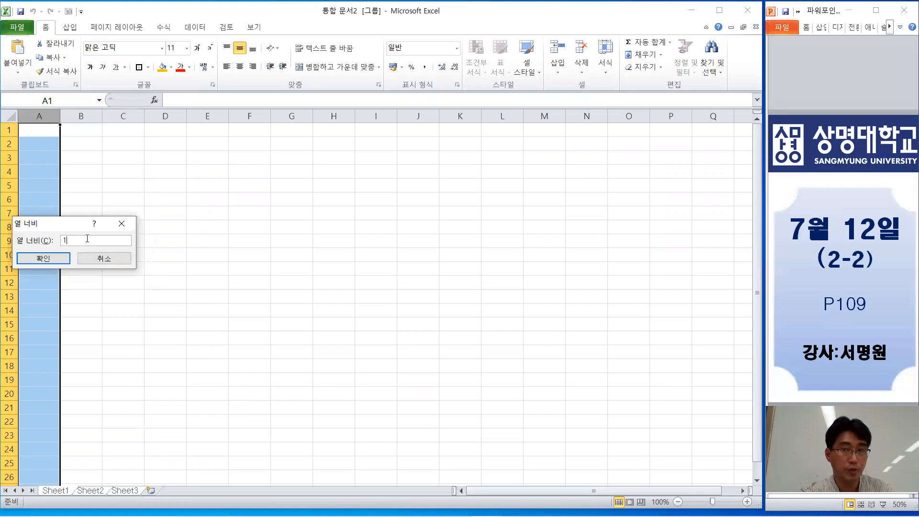
{"action": "left_click", "coordinate": [64, 261]}
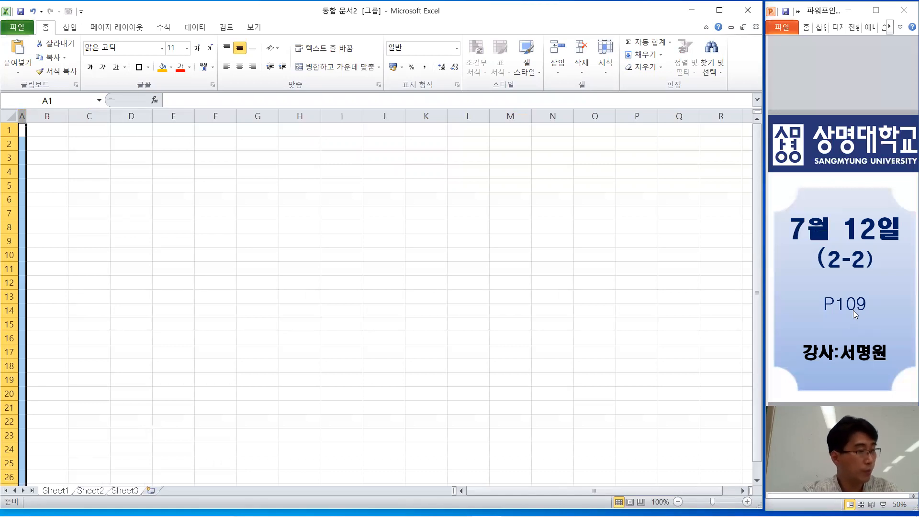
Switch to the PowerPoint slide and change its page reference to P113.
{"action": "left_click", "coordinate": [866, 304]}
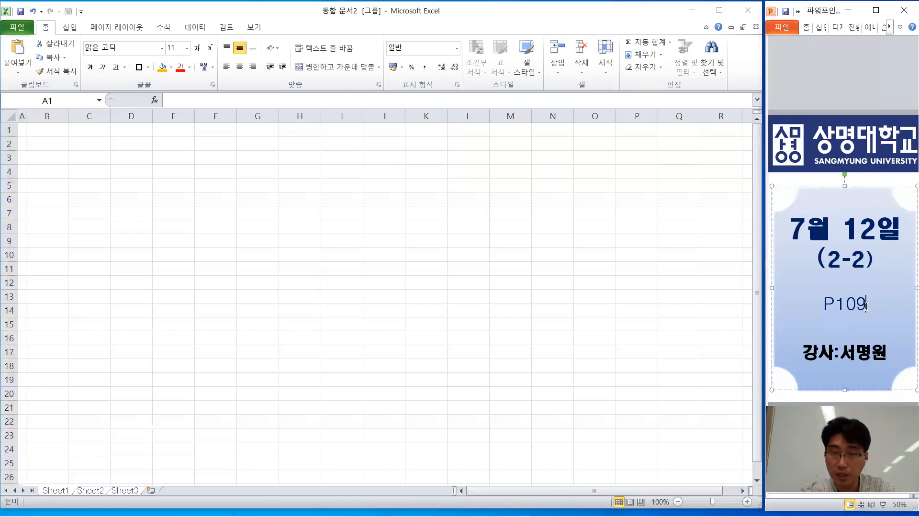
{"action": "key", "text": "BackSpace"}
{"action": "key", "text": "BackSpace"}
{"action": "type", "text": "13"}
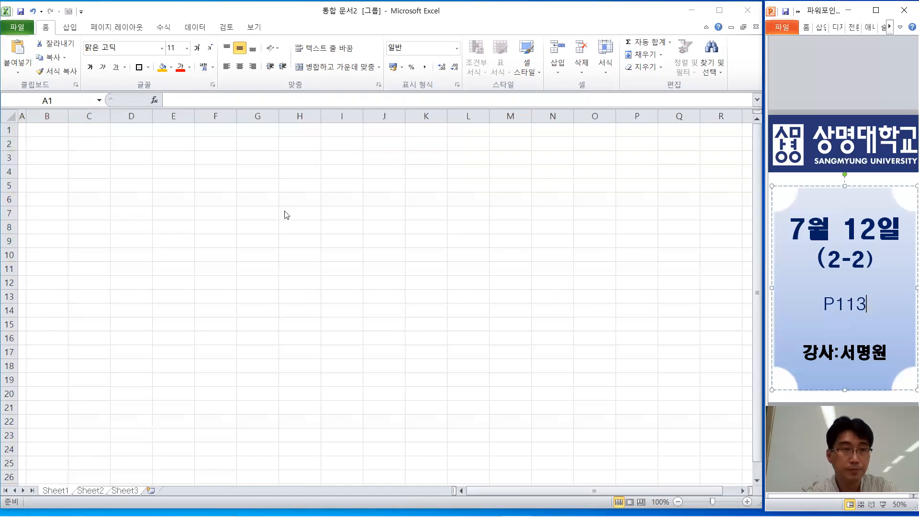
Back in Excel, set all cells of the grouped sheets to the 굴림 font with centered horizontal alignment.
{"action": "left_click", "coordinate": [230, 207]}
{"action": "left_click", "coordinate": [153, 246]}
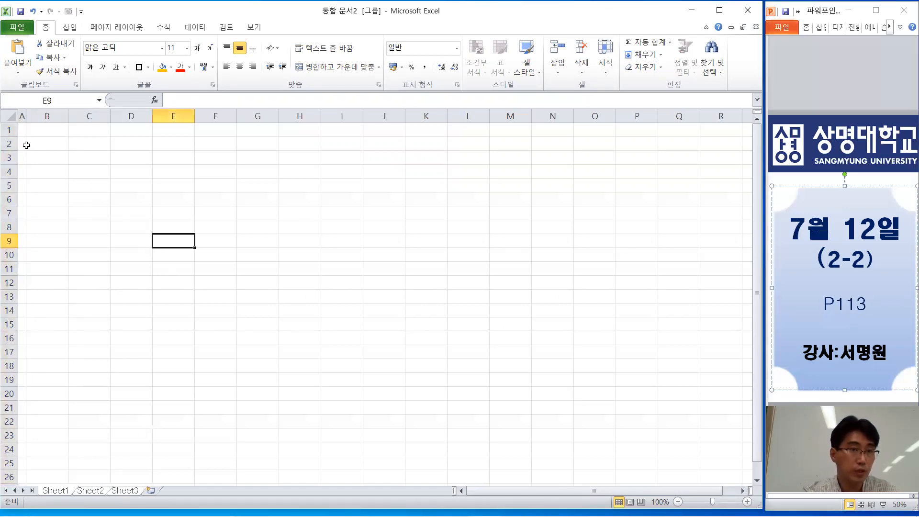
{"action": "left_click", "coordinate": [9, 117]}
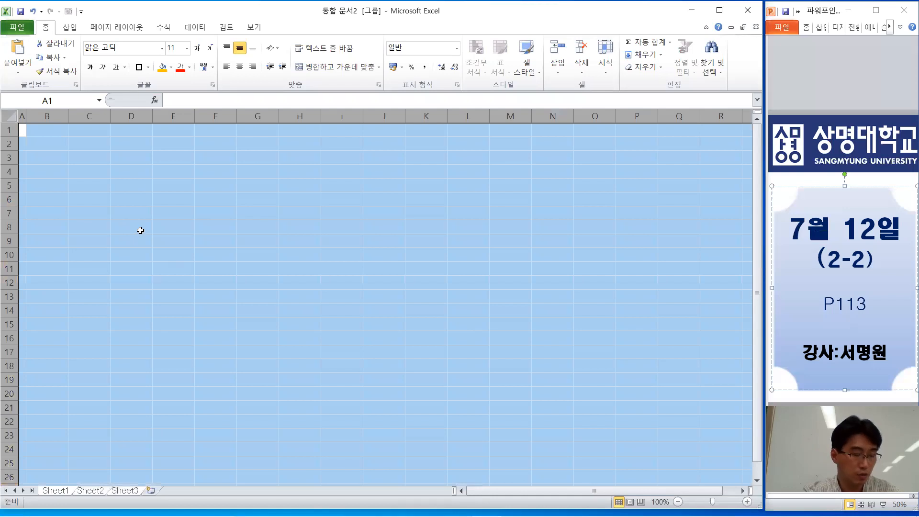
{"action": "scroll", "coordinate": [126, 224], "scroll_direction": "up", "scroll_amount": 2, "text": "ctrl"}
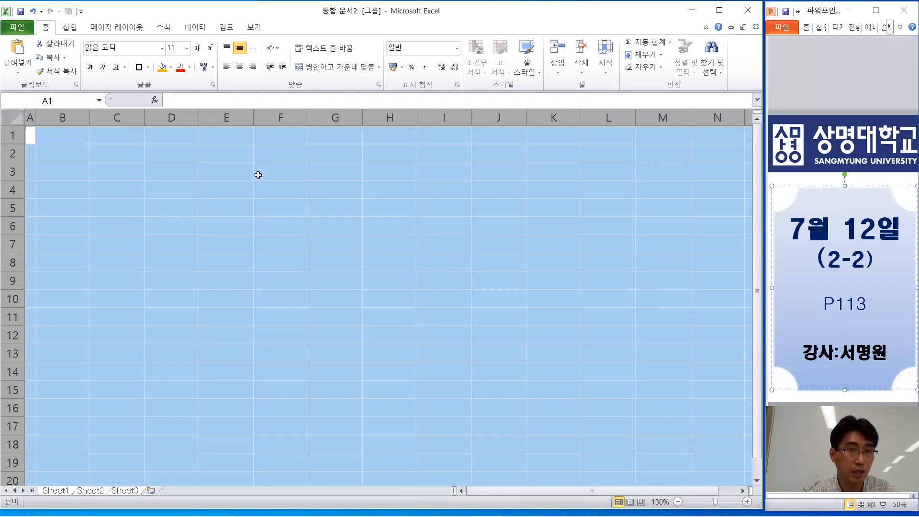
{"action": "left_click", "coordinate": [162, 48]}
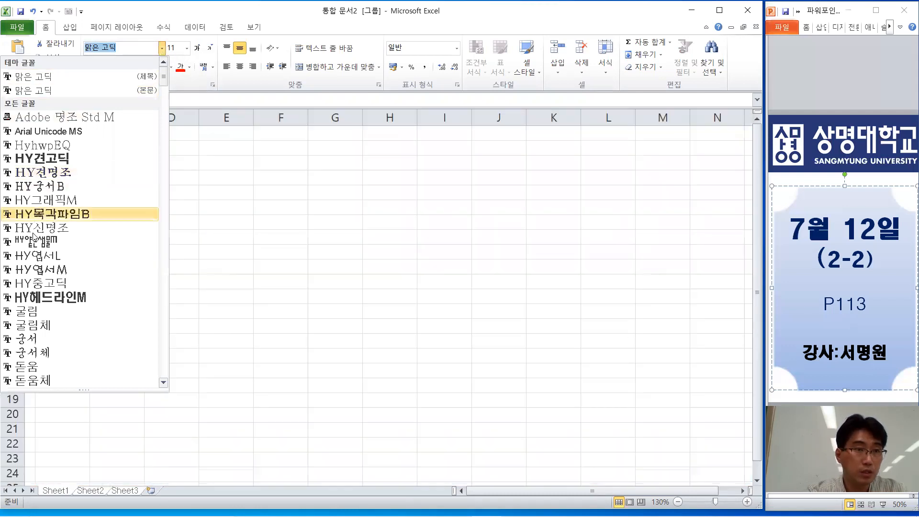
{"action": "scroll", "coordinate": [55, 217], "scroll_direction": "down", "scroll_amount": 4}
{"action": "left_click", "coordinate": [62, 145]}
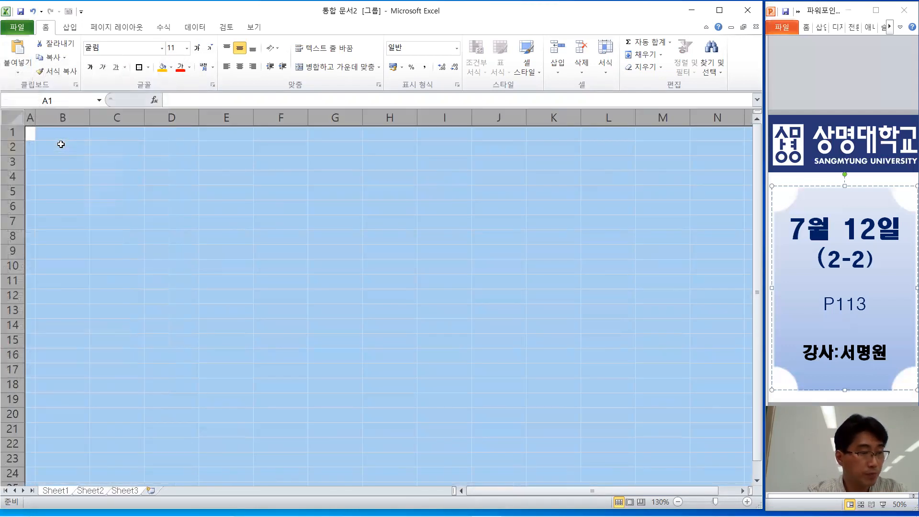
{"action": "left_click", "coordinate": [240, 69]}
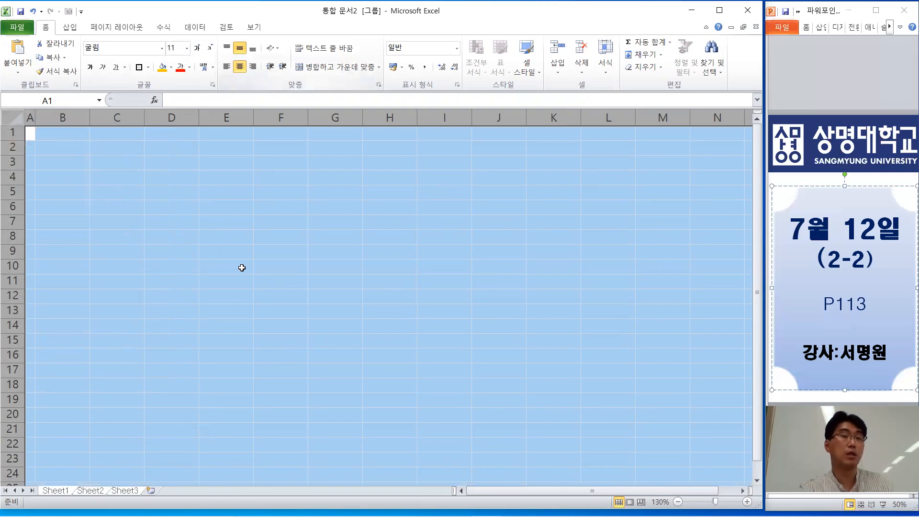
{"action": "left_click", "coordinate": [257, 219]}
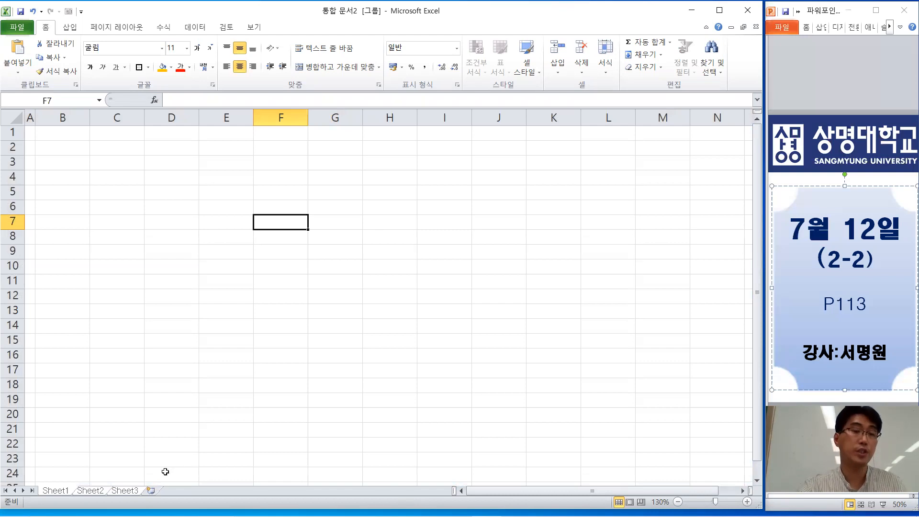
Rename Sheet3 as 제3작업, Sheet2 as 제2작업 and Sheet1 as 제1작업.
{"action": "double_click", "coordinate": [129, 491]}
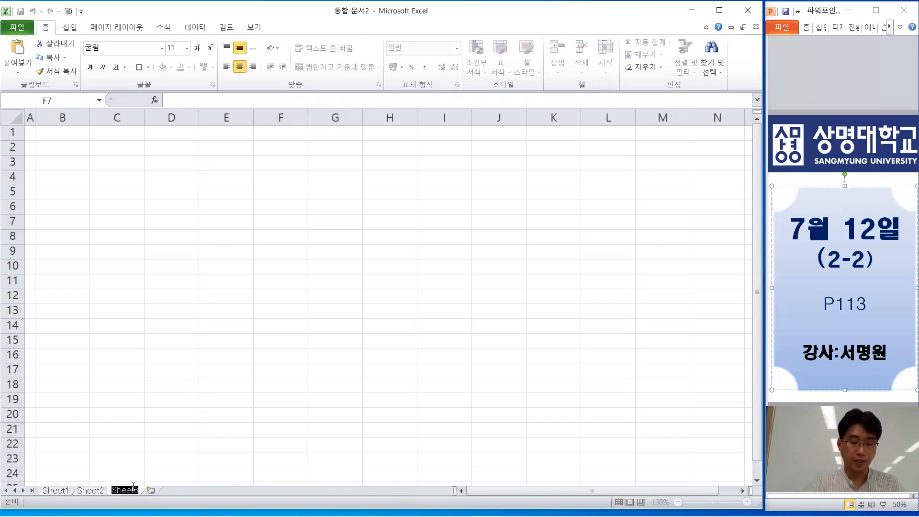
{"action": "type", "text": "제3작업"}
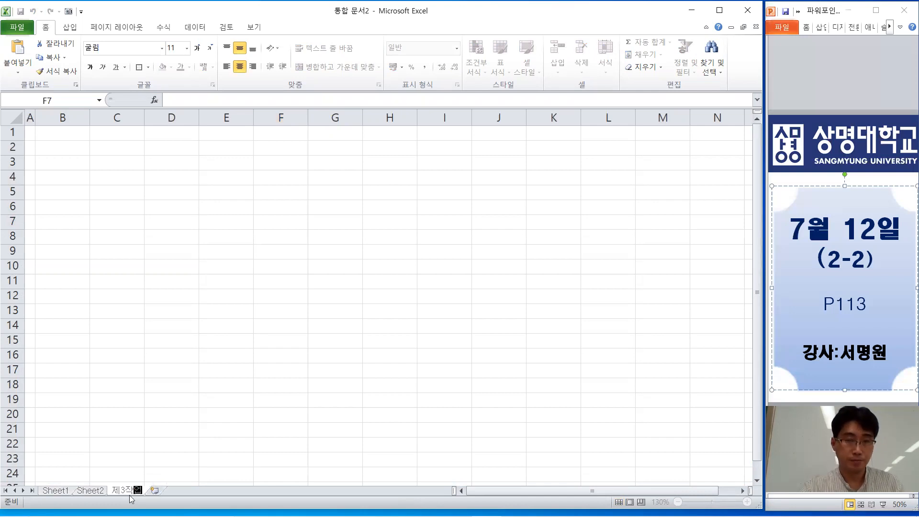
{"action": "left_click", "coordinate": [806, 184]}
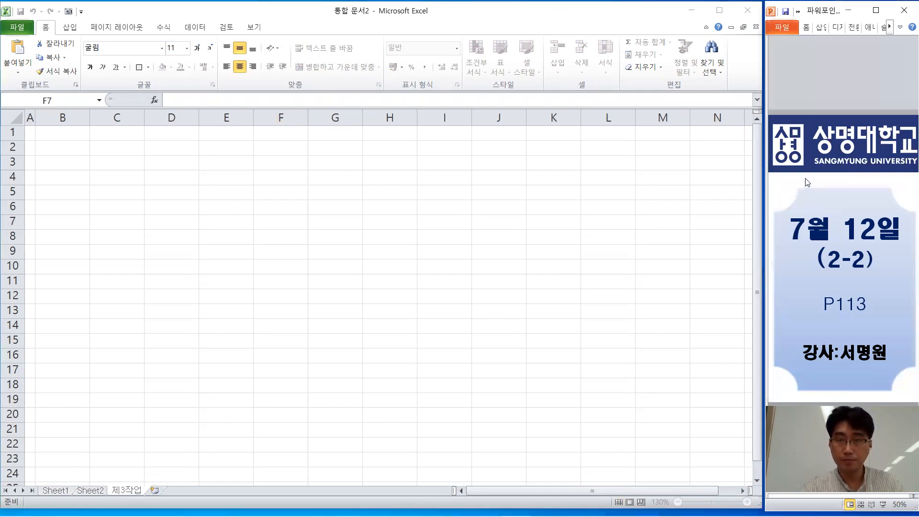
{"action": "left_click", "coordinate": [94, 489]}
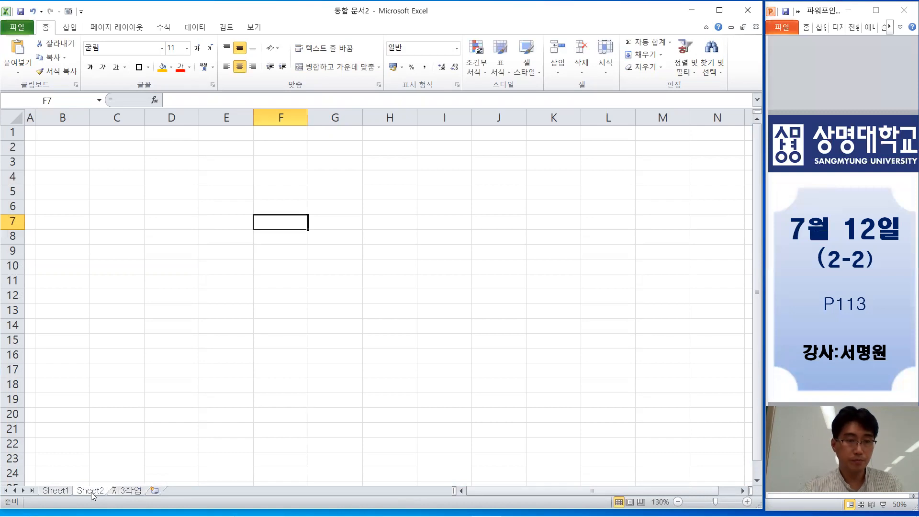
{"action": "left_click", "coordinate": [98, 473]}
{"action": "double_click", "coordinate": [85, 491]}
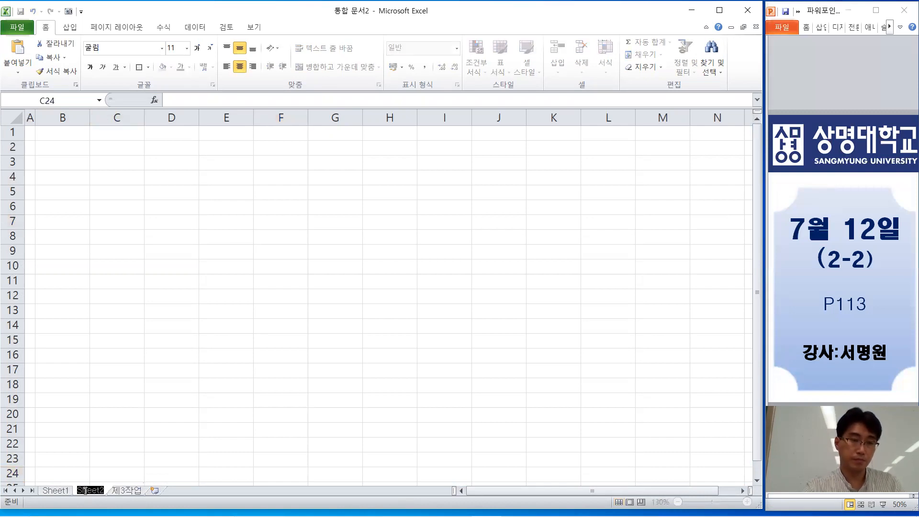
{"action": "type", "text": "제2작업"}
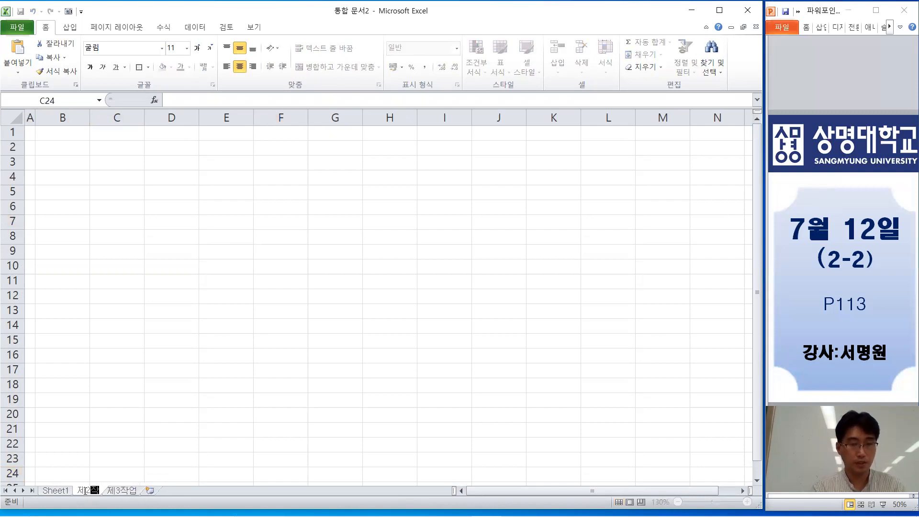
{"action": "double_click", "coordinate": [56, 489]}
{"action": "type", "text": "제1작업"}
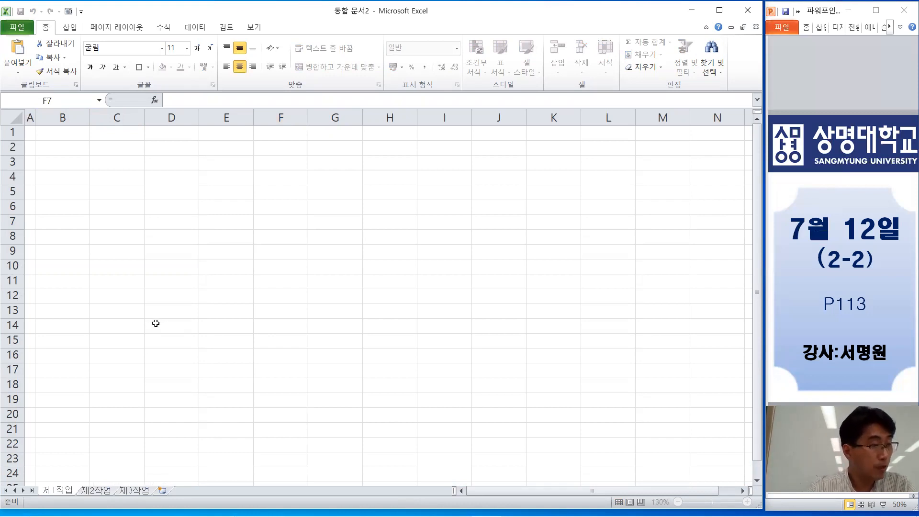
Apply all borders and a thick box border to the range B4:J14 on the 제1작업 sheet.
{"action": "left_click_drag", "start_coordinate": [53, 175], "coordinate": [492, 320]}
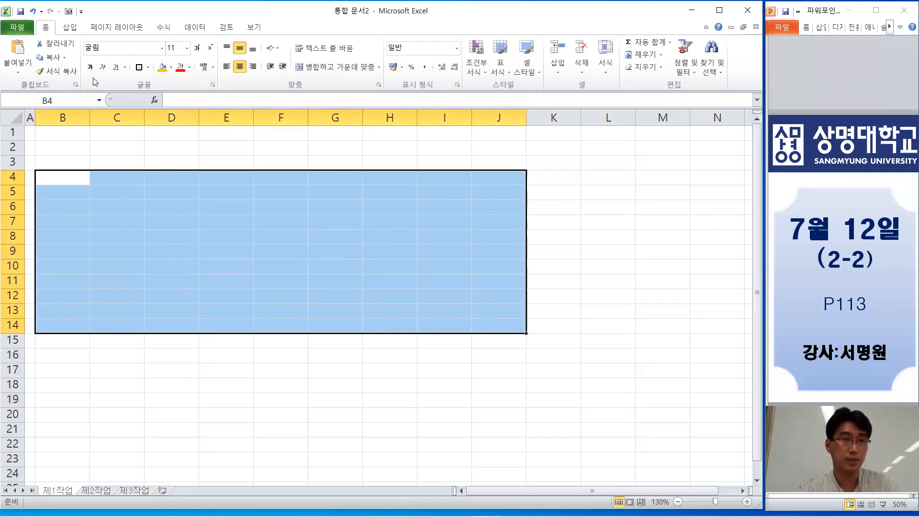
{"action": "left_click", "coordinate": [149, 67]}
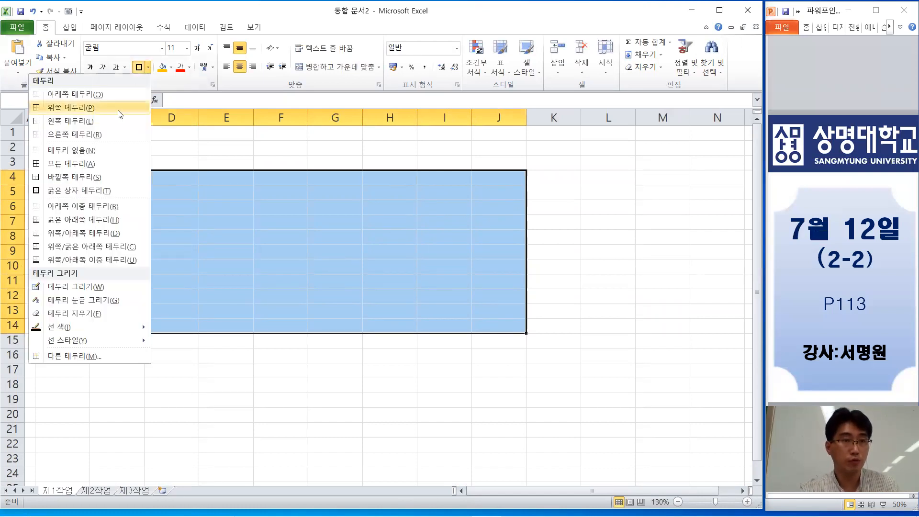
{"action": "left_click", "coordinate": [139, 163]}
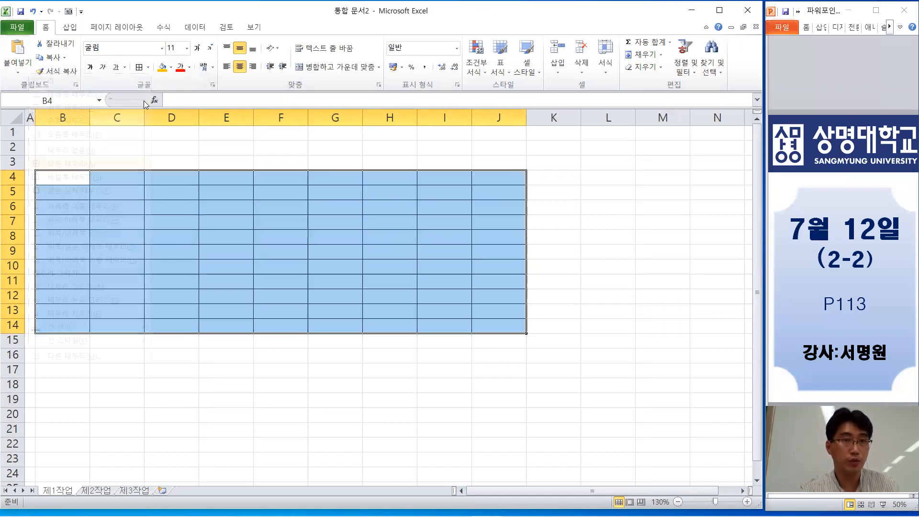
{"action": "left_click", "coordinate": [148, 67]}
{"action": "left_click", "coordinate": [84, 190]}
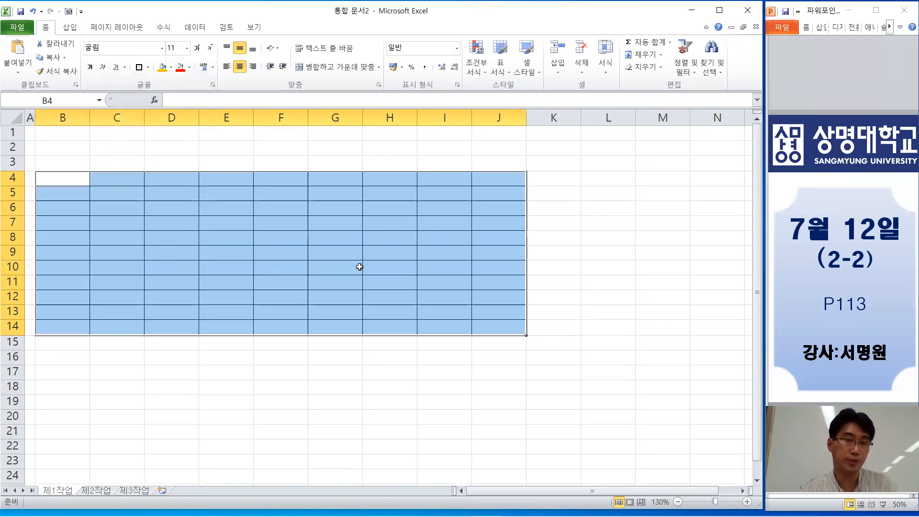
{"action": "left_click", "coordinate": [359, 266]}
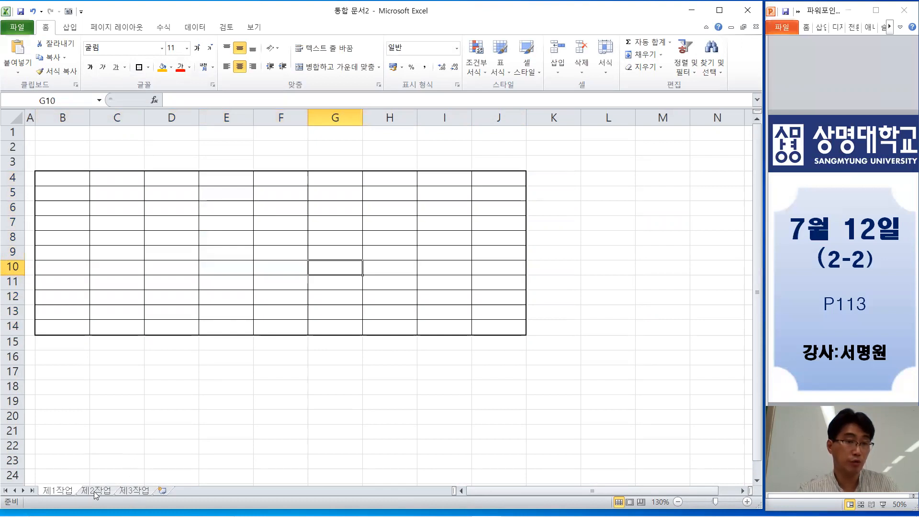
{"action": "left_click", "coordinate": [62, 493]}
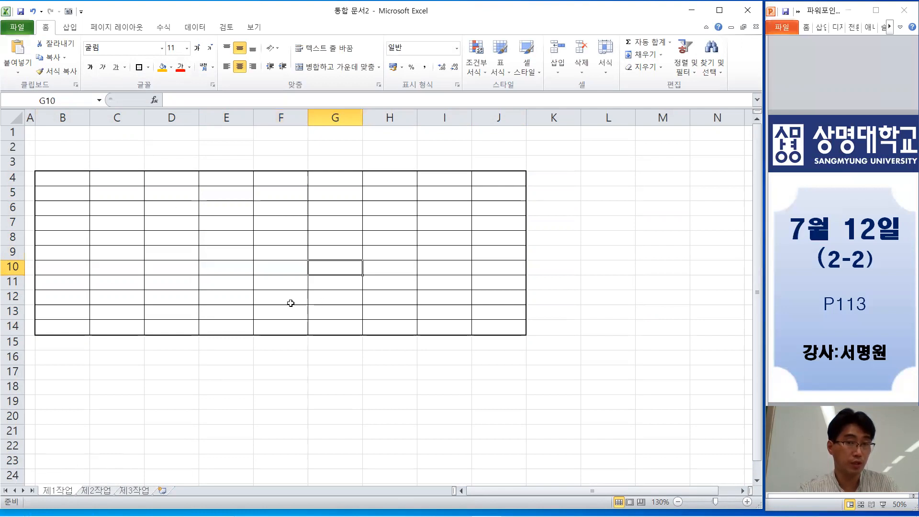
Apply thick box borders to the header row B4:J4 and the bottom rows B13:J14.
{"action": "left_click_drag", "start_coordinate": [77, 181], "coordinate": [474, 177]}
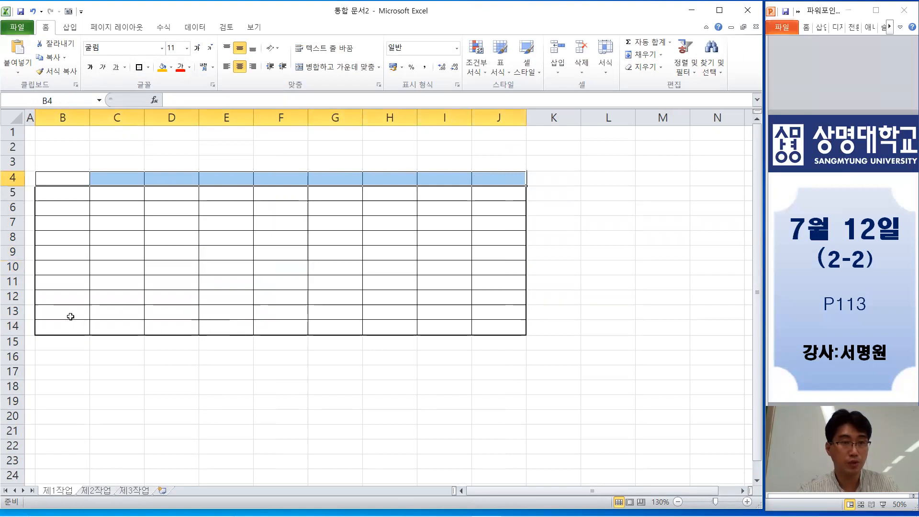
{"action": "left_click_drag", "start_coordinate": [72, 311], "coordinate": [488, 323]}
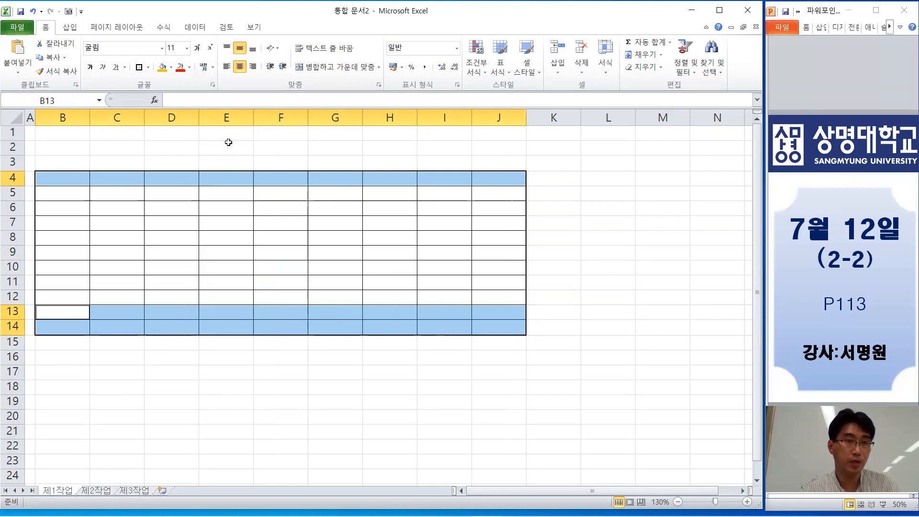
{"action": "left_click", "coordinate": [148, 67]}
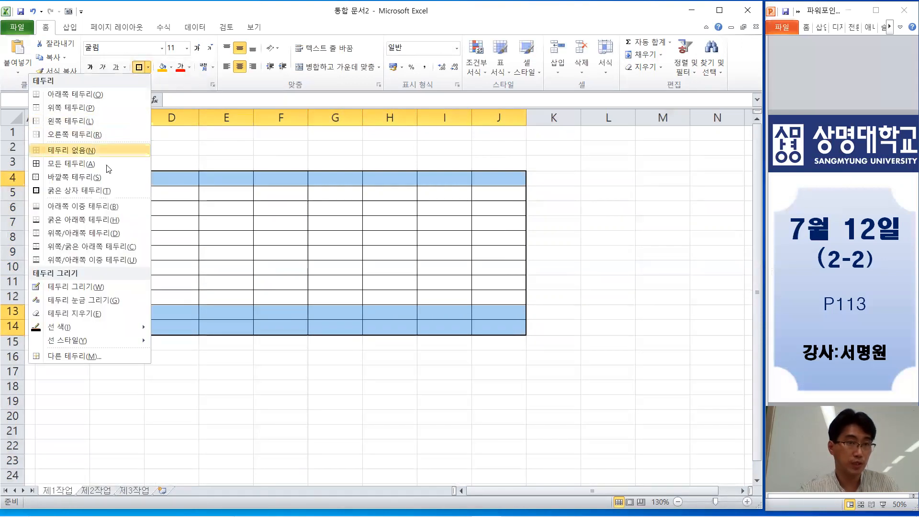
{"action": "left_click", "coordinate": [79, 189]}
Merge and center the ranges B13:D13, B14:D14, F13:F14 and G13:I13 at the bottom of the table.
{"action": "left_click", "coordinate": [74, 310]}
{"action": "left_click_drag", "start_coordinate": [74, 310], "coordinate": [160, 312]}
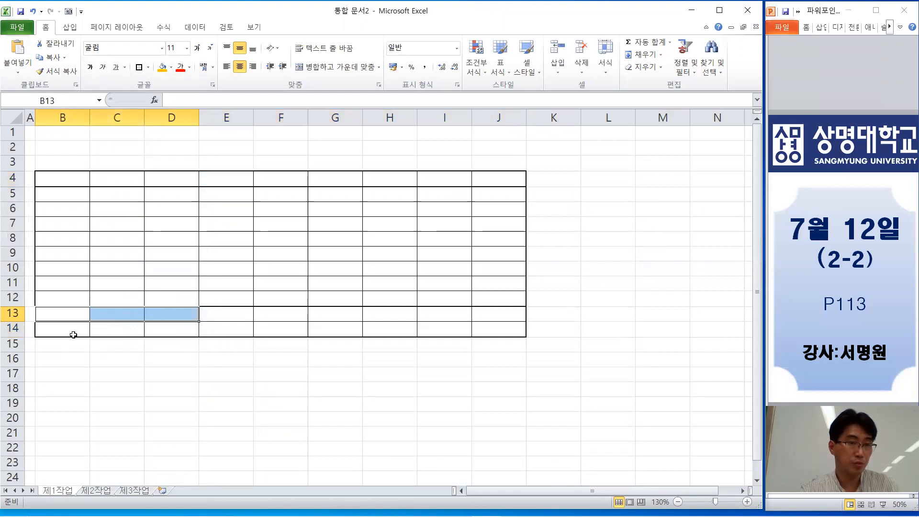
{"action": "left_click_drag", "start_coordinate": [72, 332], "coordinate": [163, 333]}
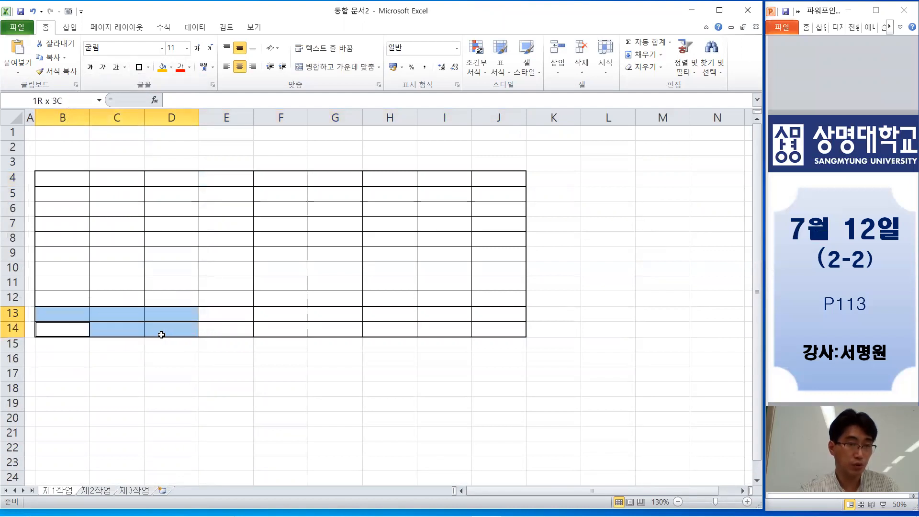
{"action": "left_click_drag", "start_coordinate": [285, 317], "coordinate": [281, 329]}
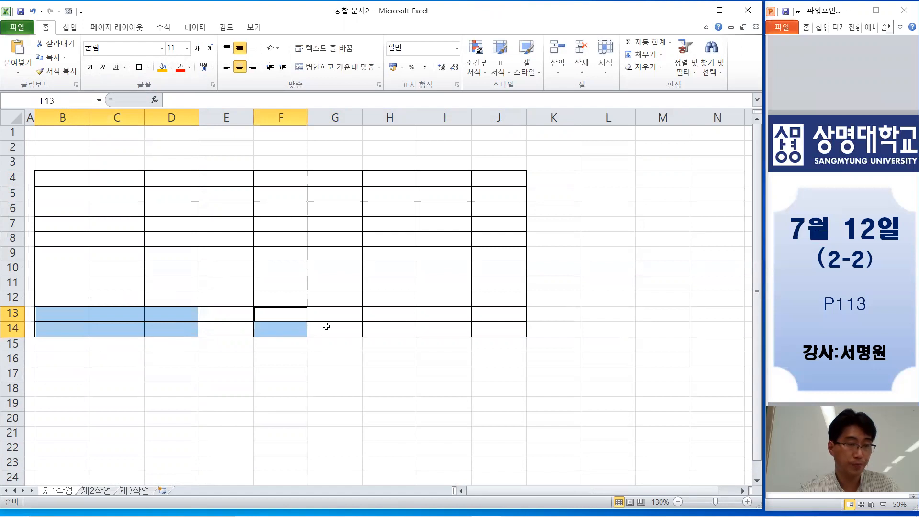
{"action": "left_click_drag", "start_coordinate": [340, 315], "coordinate": [431, 308]}
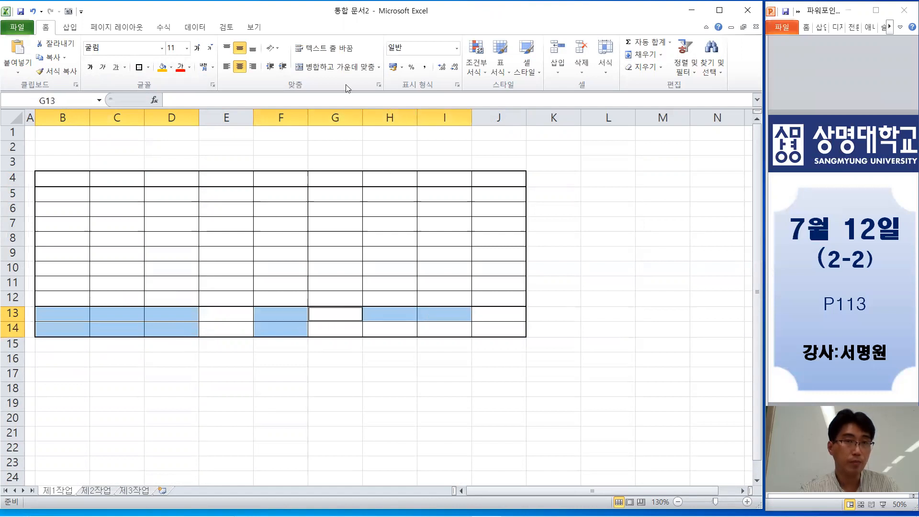
{"action": "left_click", "coordinate": [325, 69]}
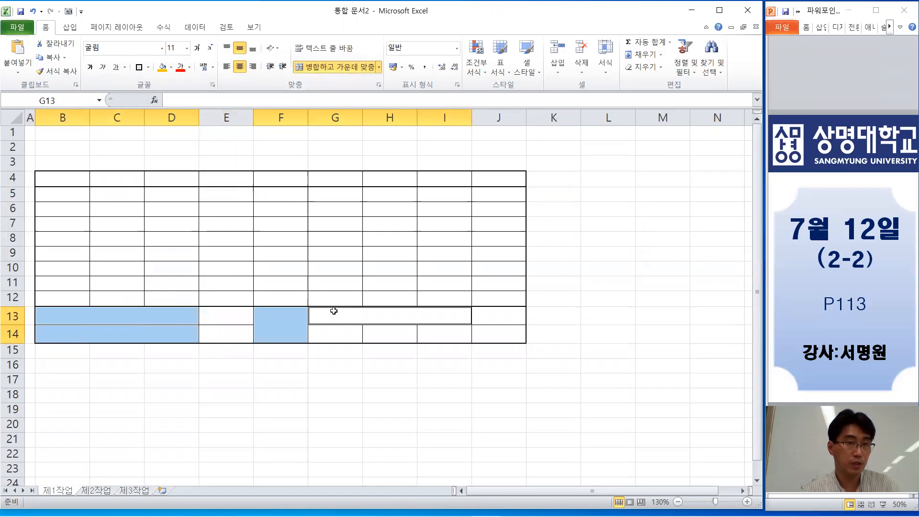
{"action": "left_click", "coordinate": [286, 332]}
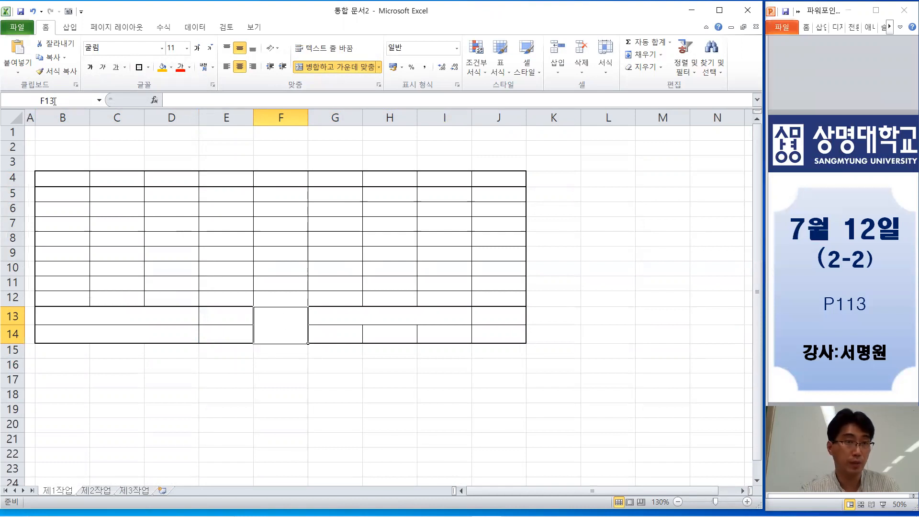
{"action": "left_click", "coordinate": [275, 326]}
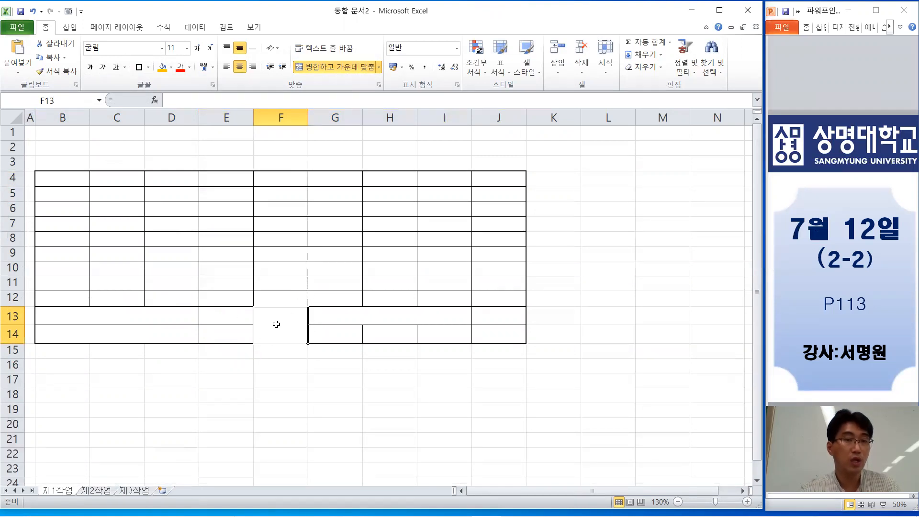
{"action": "left_click", "coordinate": [155, 317]}
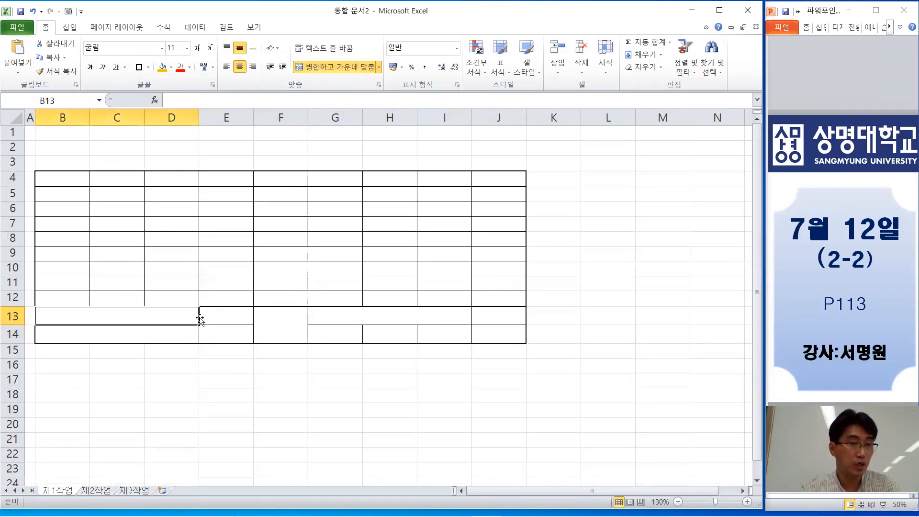
{"action": "left_click", "coordinate": [275, 328]}
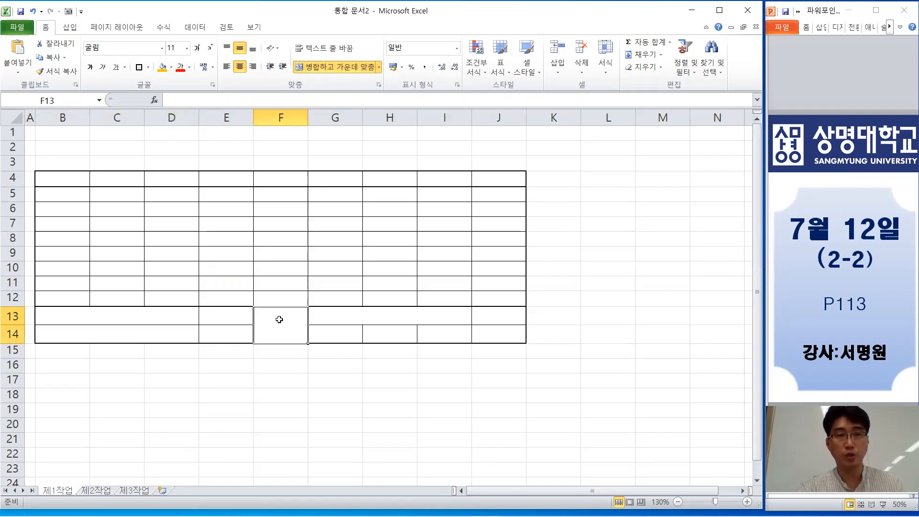
{"action": "left_click_drag", "start_coordinate": [49, 177], "coordinate": [509, 181]}
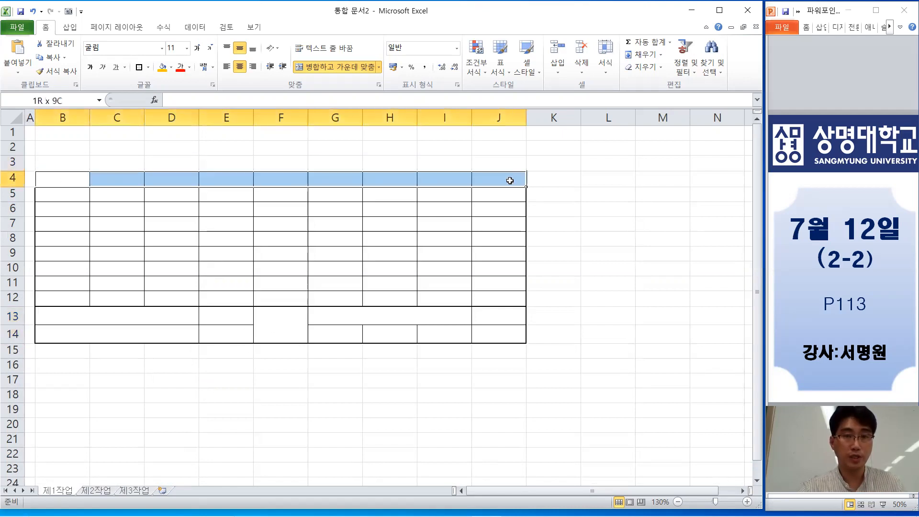
Add both diagonal borders to the merged cell F13:F14 so they form an X.
{"action": "left_click", "coordinate": [279, 329]}
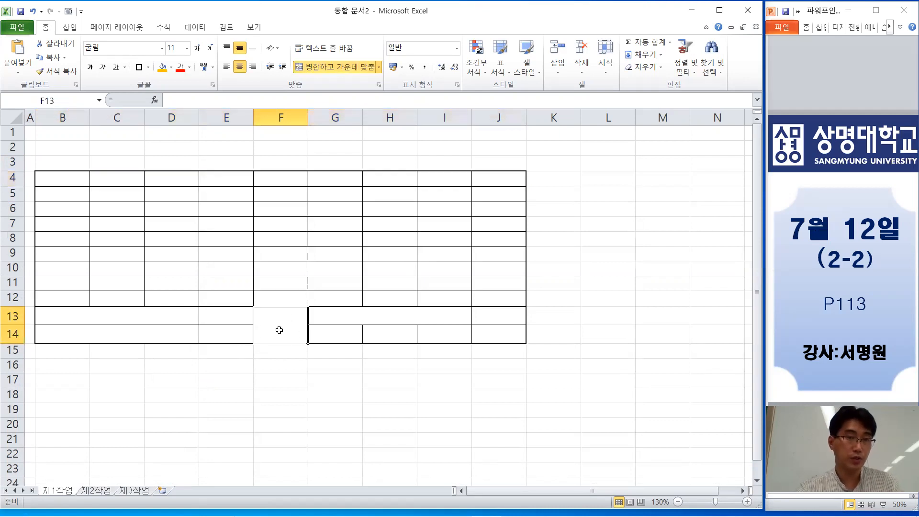
{"action": "left_click", "coordinate": [148, 69]}
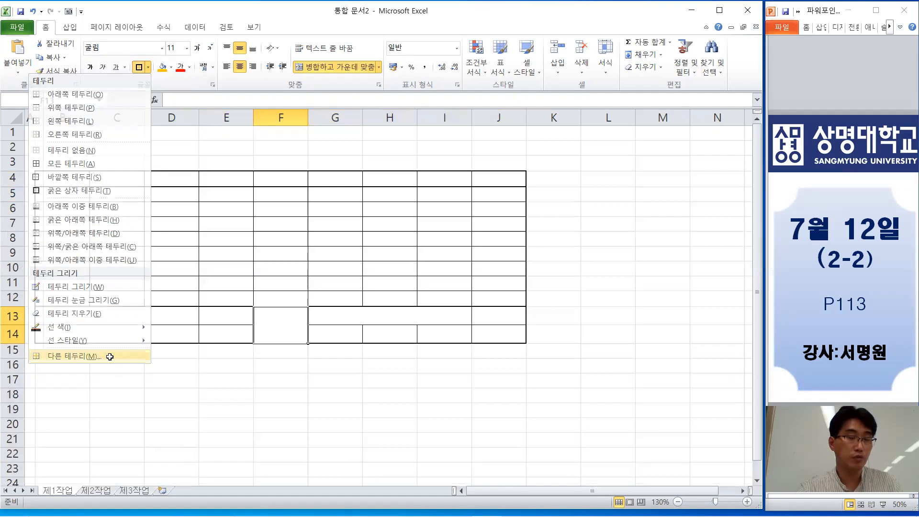
{"action": "left_click", "coordinate": [109, 356]}
{"action": "left_click", "coordinate": [562, 254]}
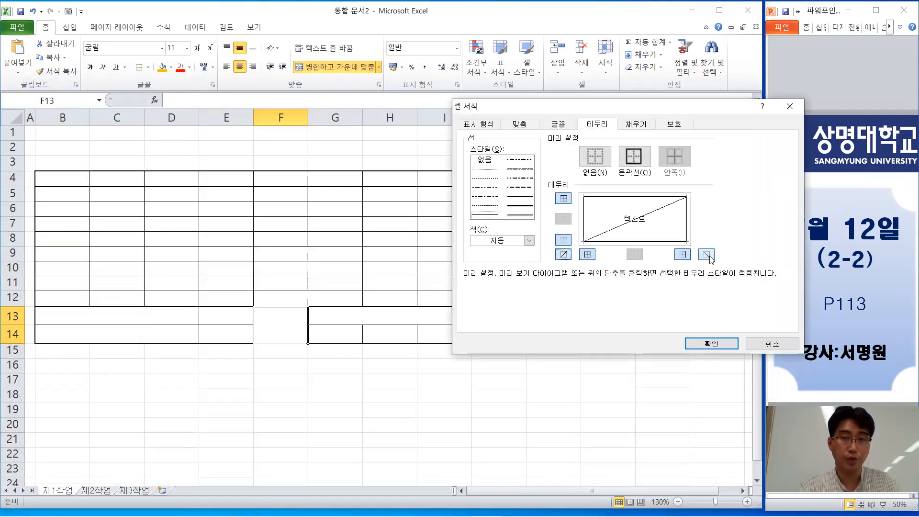
{"action": "left_click", "coordinate": [706, 254]}
{"action": "left_click", "coordinate": [711, 343]}
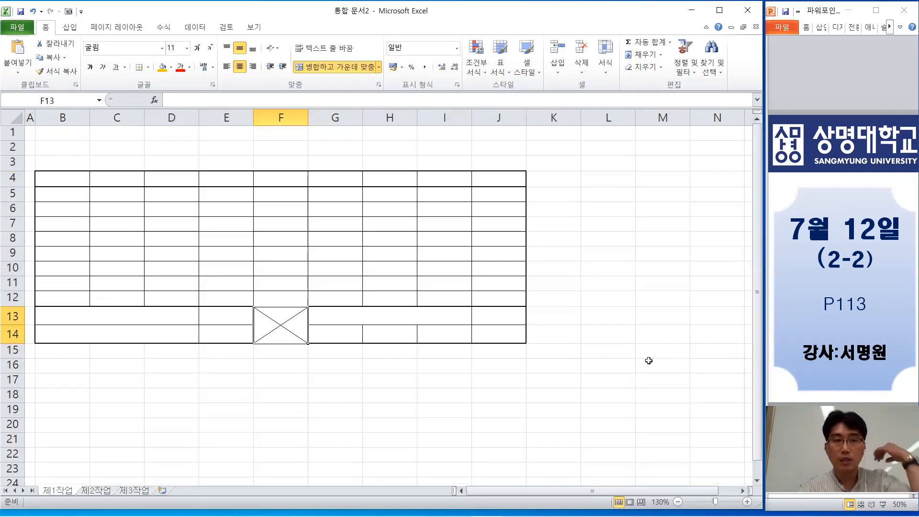
Fill the header row B4:J4 and the cells G14 and I14 with the standard orange color.
{"action": "left_click_drag", "start_coordinate": [71, 177], "coordinate": [499, 180]}
{"action": "left_click", "coordinate": [356, 333], "text": "ctrl"}
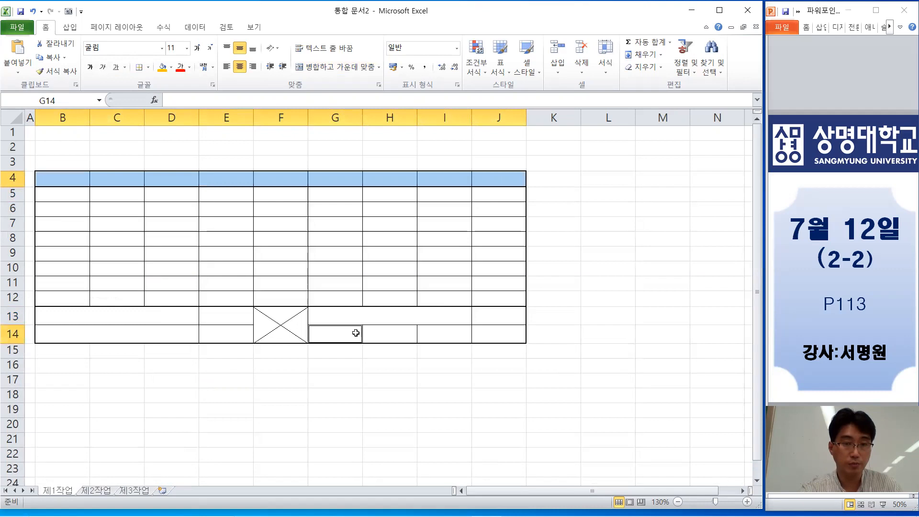
{"action": "left_click", "coordinate": [440, 335], "text": "ctrl"}
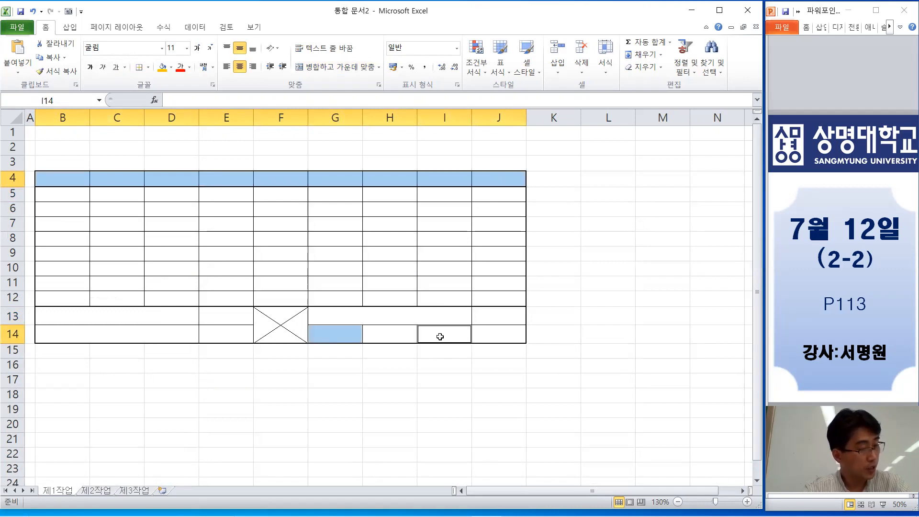
{"action": "left_click", "coordinate": [171, 67]}
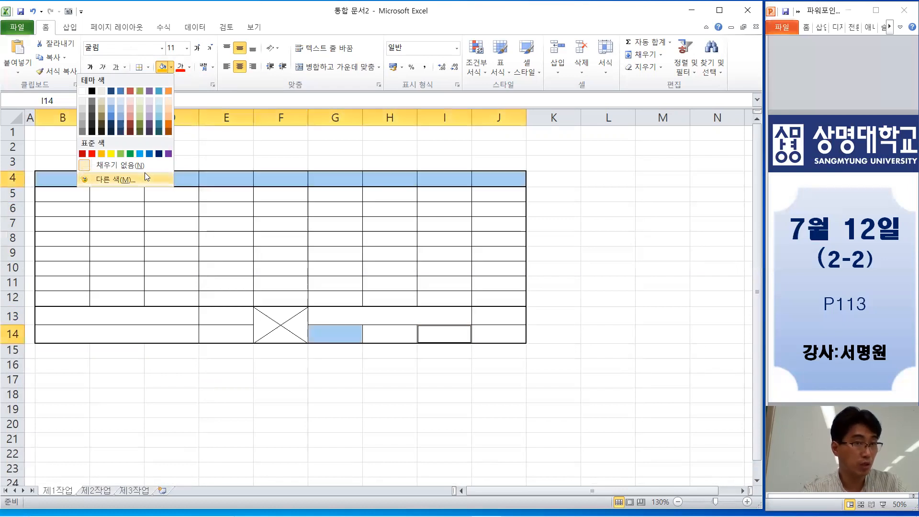
{"action": "left_click", "coordinate": [102, 153]}
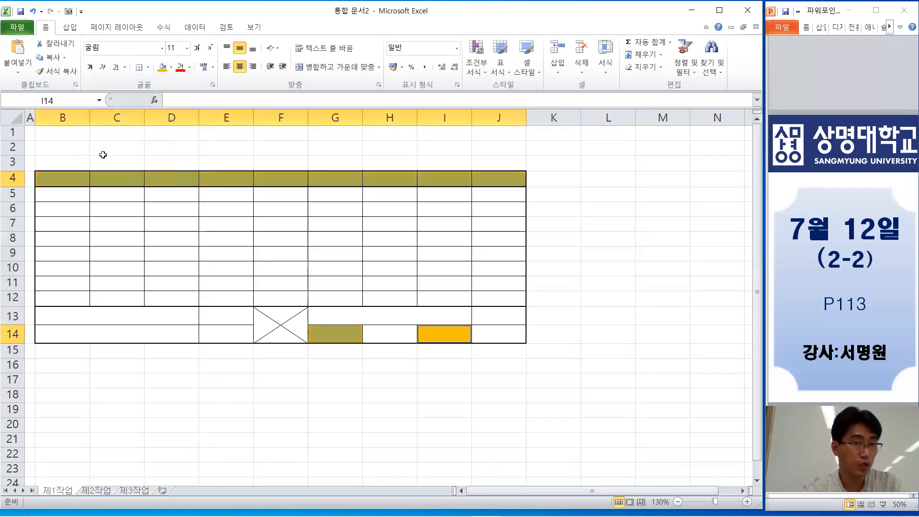
{"action": "left_click", "coordinate": [304, 266]}
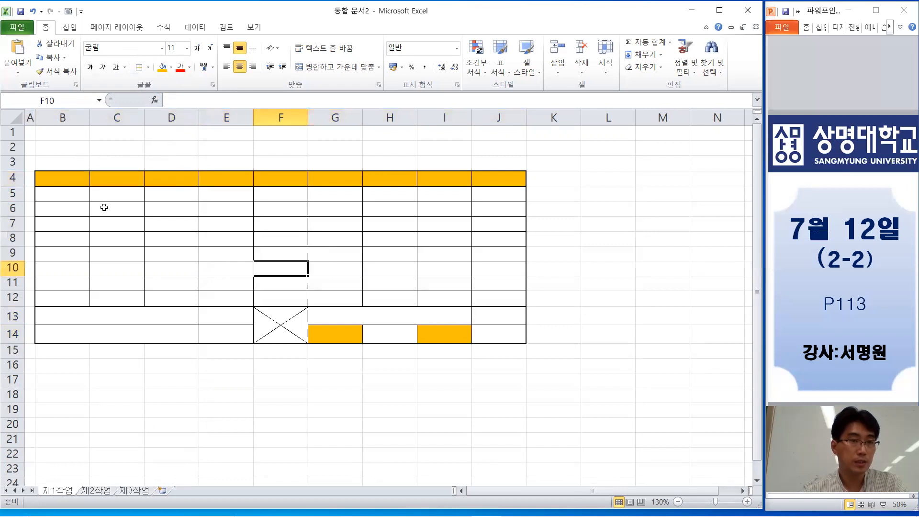
Enter the header 코드 in B4 and the code DA1956-M in B5, widening column B to fit.
{"action": "left_click", "coordinate": [77, 178]}
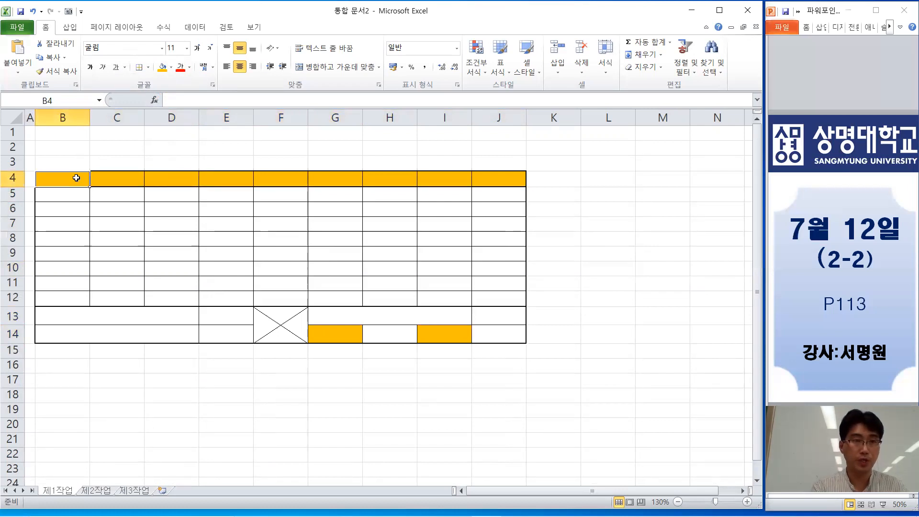
{"action": "type", "text": "코드"}
{"action": "key", "text": "Return"}
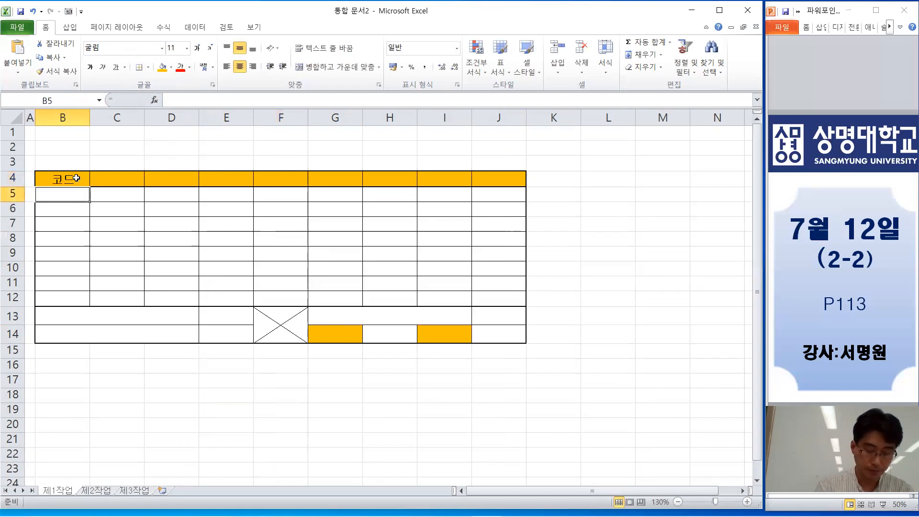
{"action": "type", "text": "DA"}
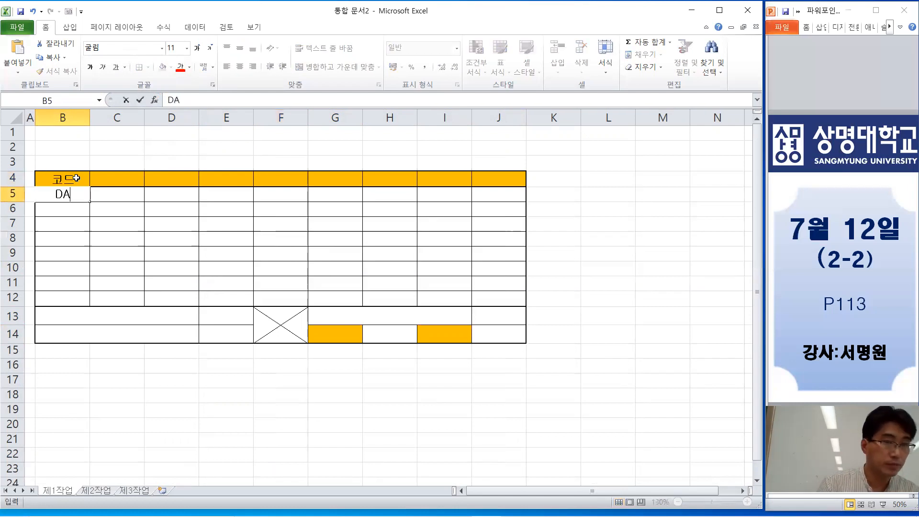
{"action": "type", "text": "1956"}
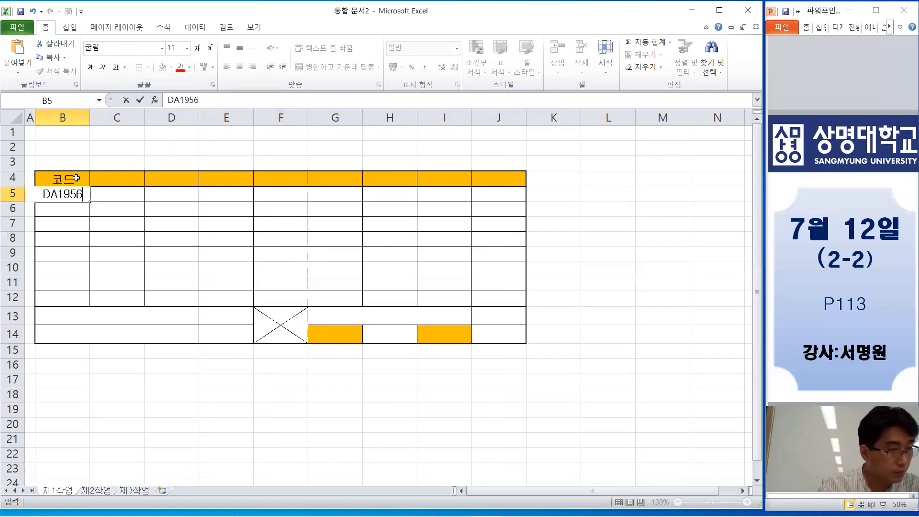
{"action": "type", "text": "-M"}
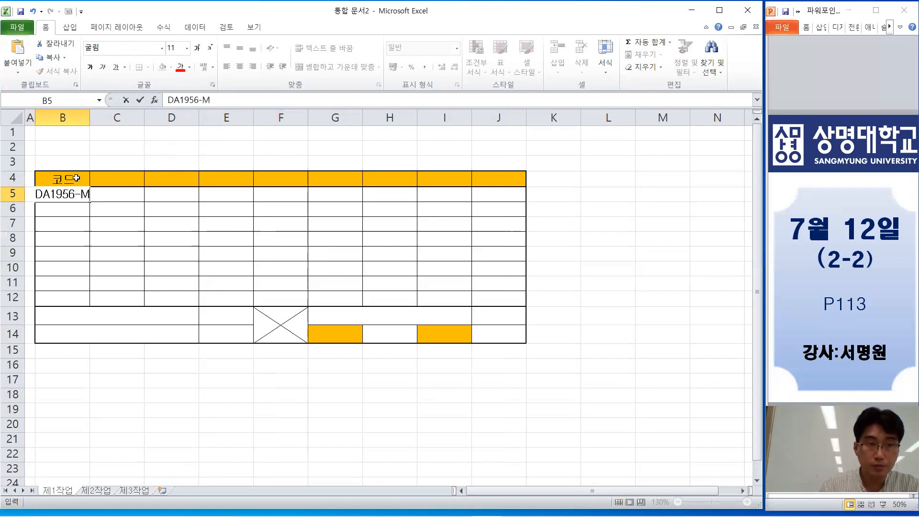
{"action": "key", "text": "Return"}
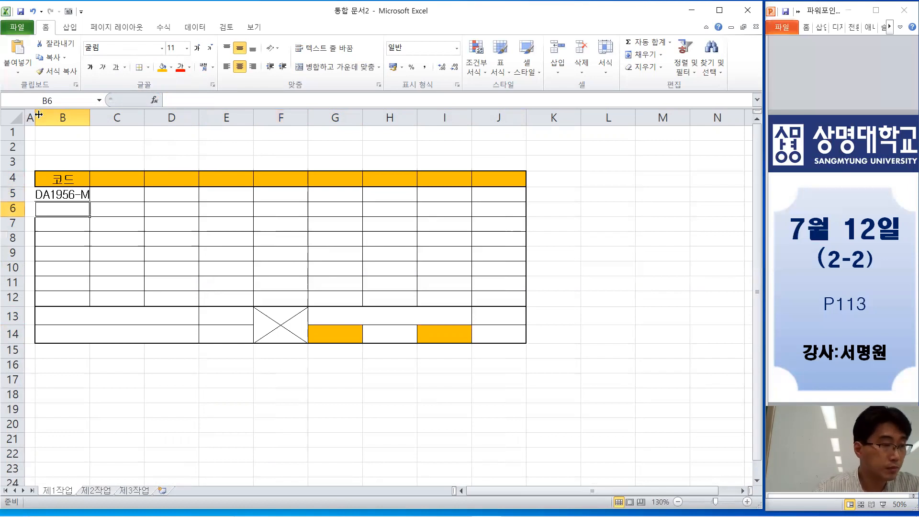
{"action": "left_click_drag", "start_coordinate": [90, 121], "coordinate": [108, 121]}
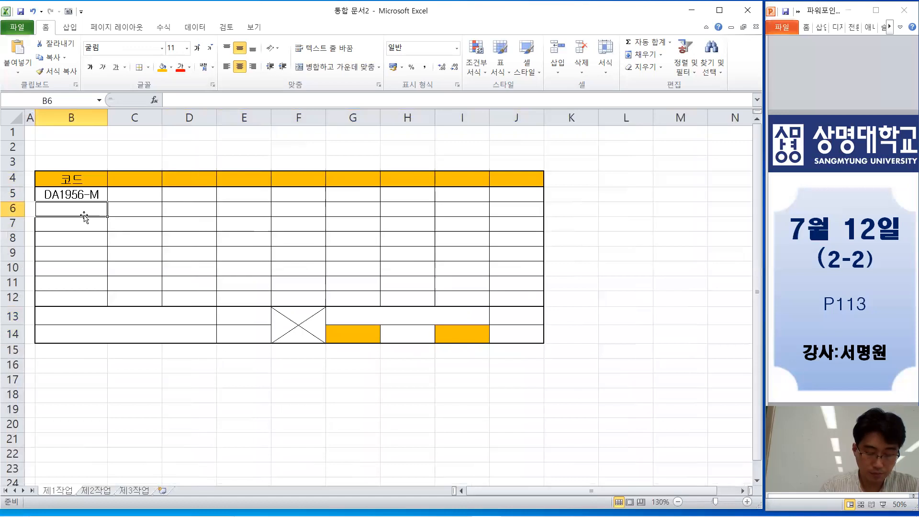
Enter the codes DH1897-M, DH1980-G and SI1987-M in cells B6 to B8.
{"action": "type", "text": "DH"}
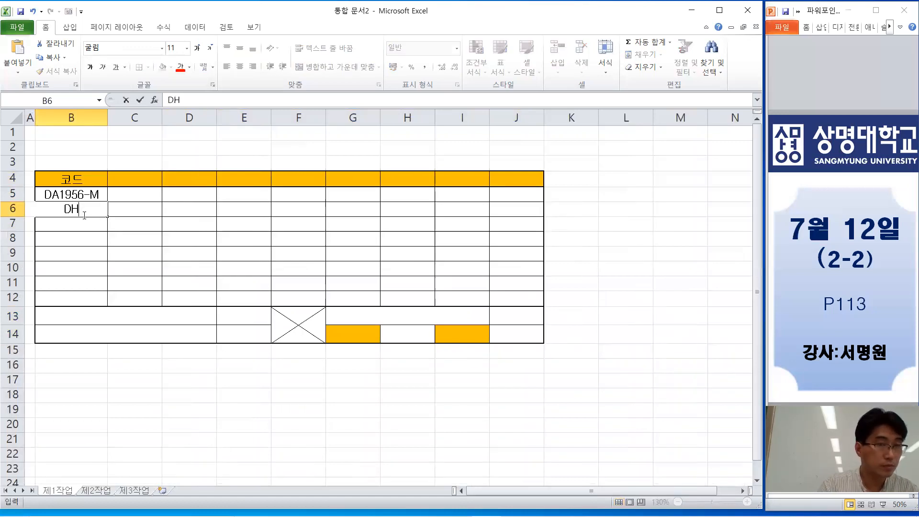
{"action": "type", "text": "1897-M"}
{"action": "key", "text": "Return"}
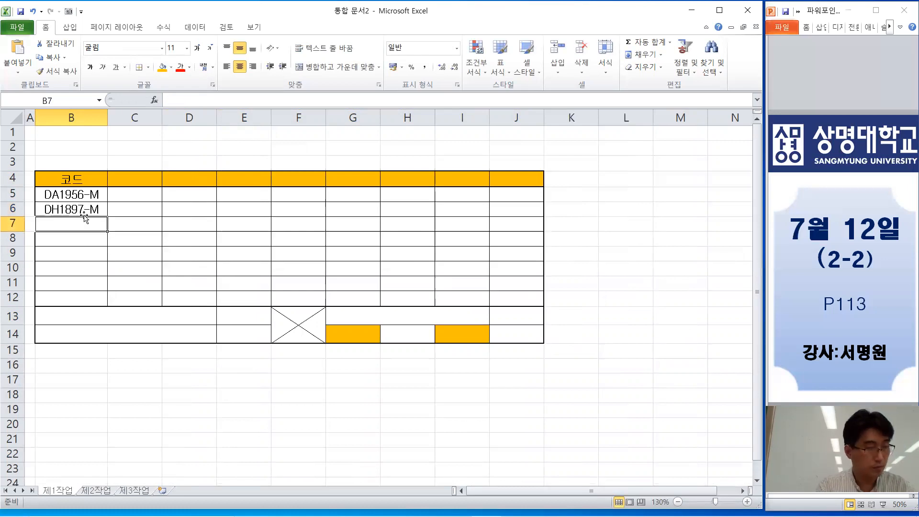
{"action": "type", "text": "DH1980-"}
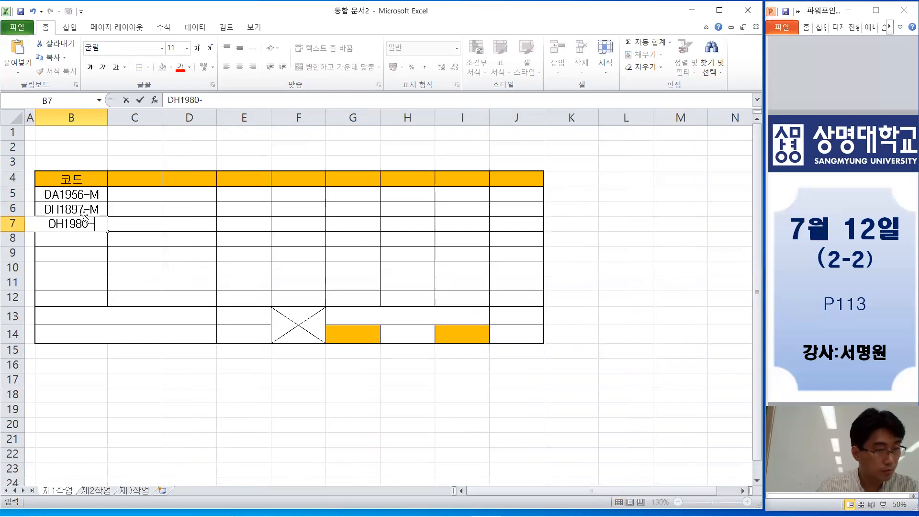
{"action": "type", "text": "G"}
{"action": "key", "text": "Return"}
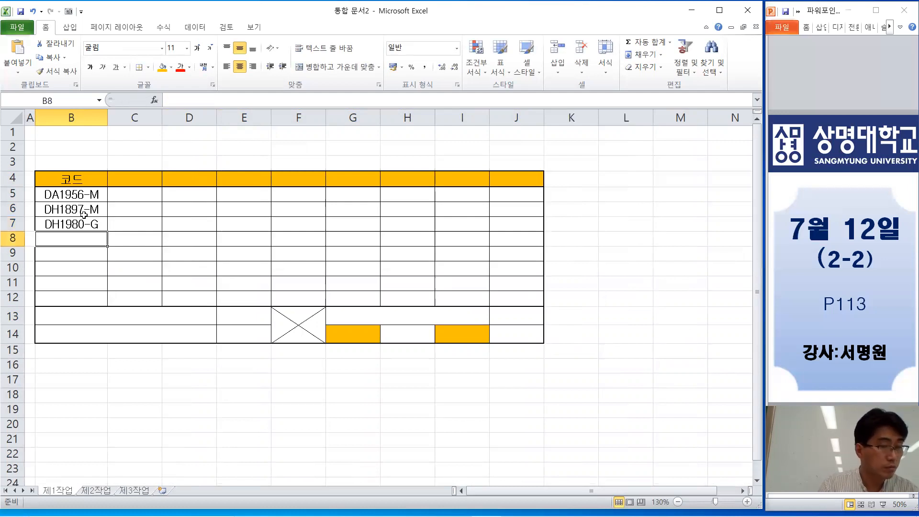
{"action": "type", "text": "SI1987"}
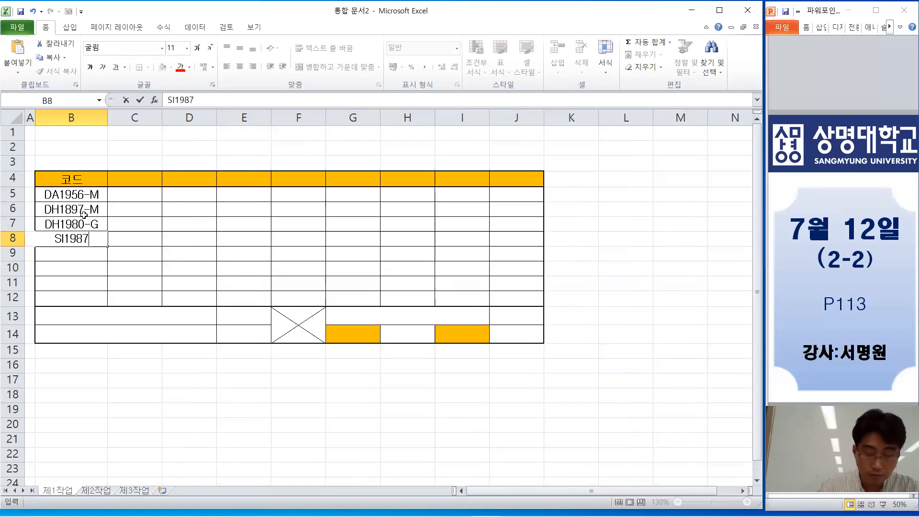
{"action": "type", "text": "-M"}
{"action": "key", "text": "Return"}
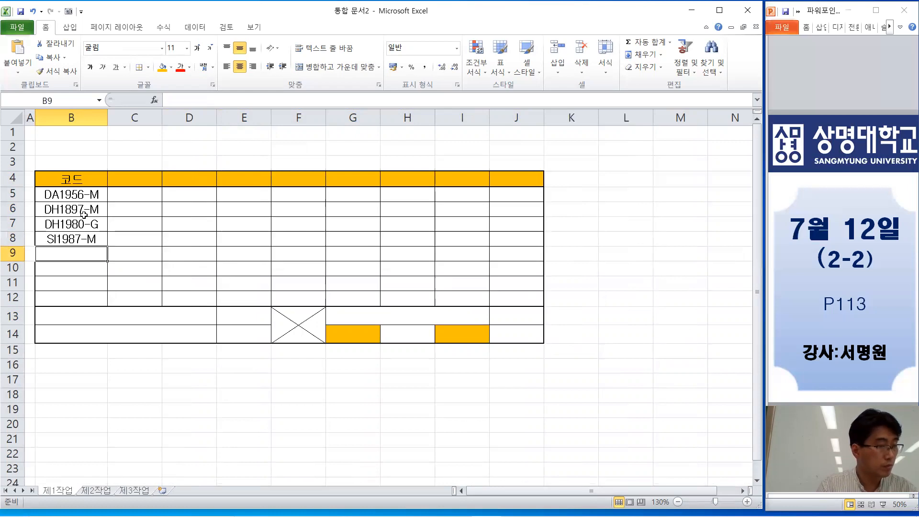
Enter the codes HY1955-C and HD1957-C in cells B9 and B10.
{"action": "type", "text": "hy"}
{"action": "key", "text": "BackSpace"}
{"action": "key", "text": "BackSpace"}
{"action": "type", "text": "HY"}
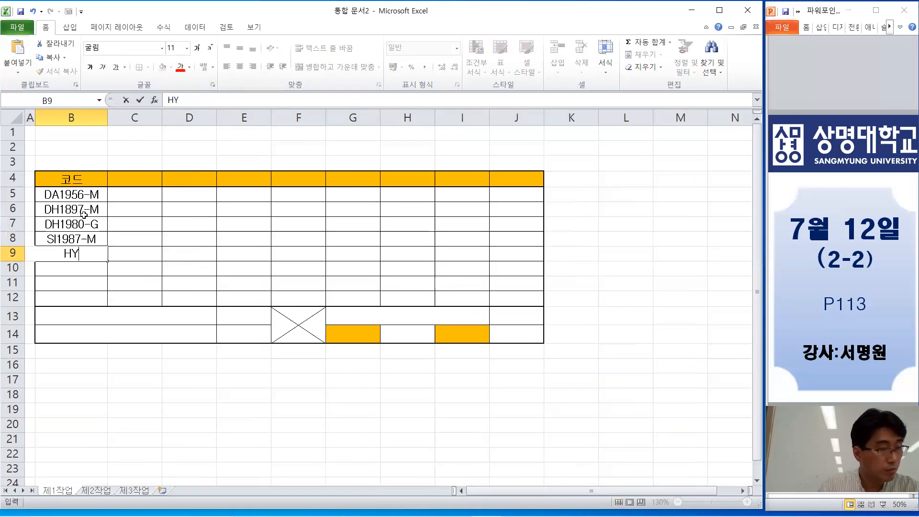
{"action": "type", "text": "1955"}
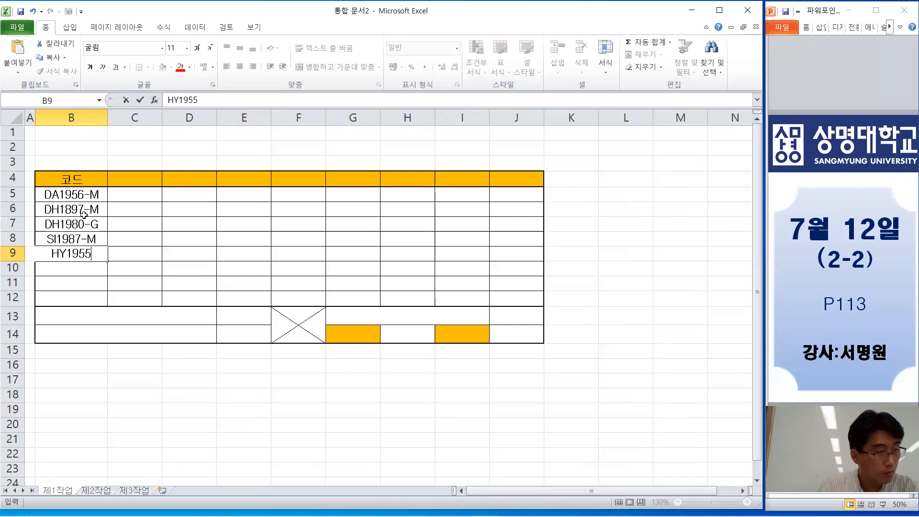
{"action": "type", "text": "-C"}
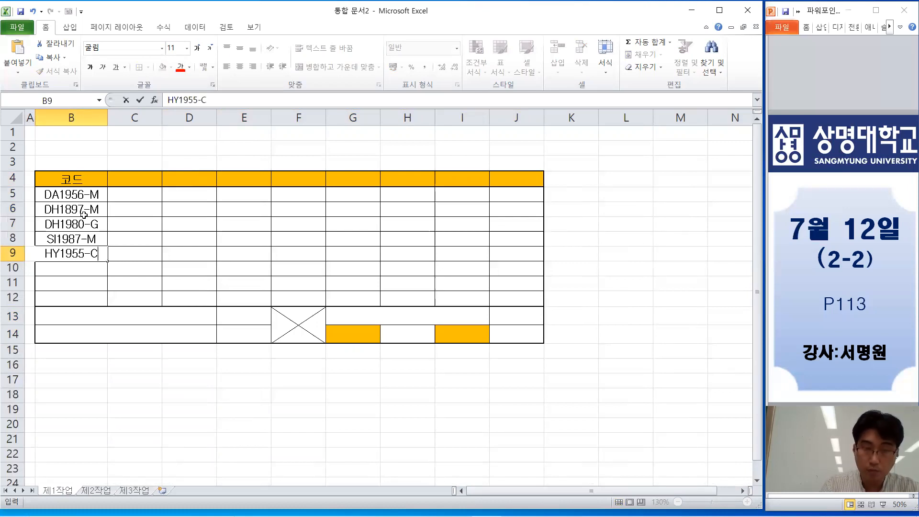
{"action": "key", "text": "Return"}
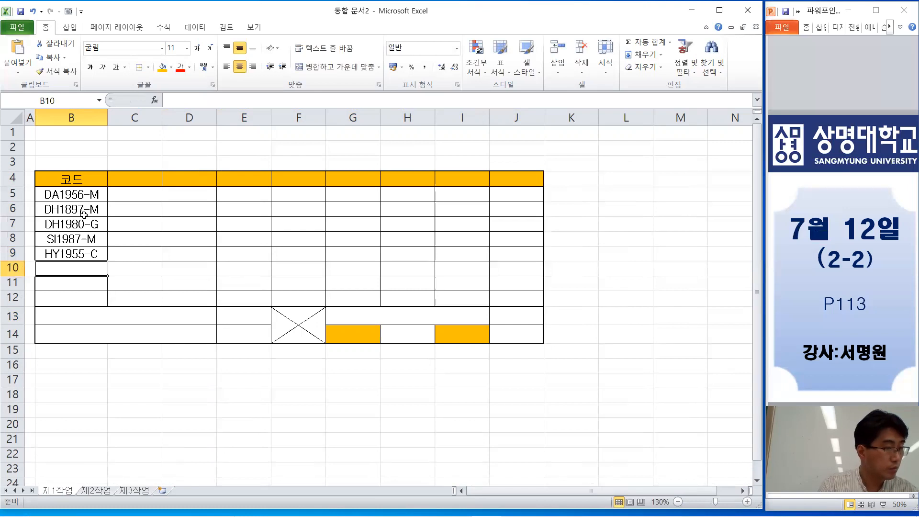
{"action": "type", "text": "HD"}
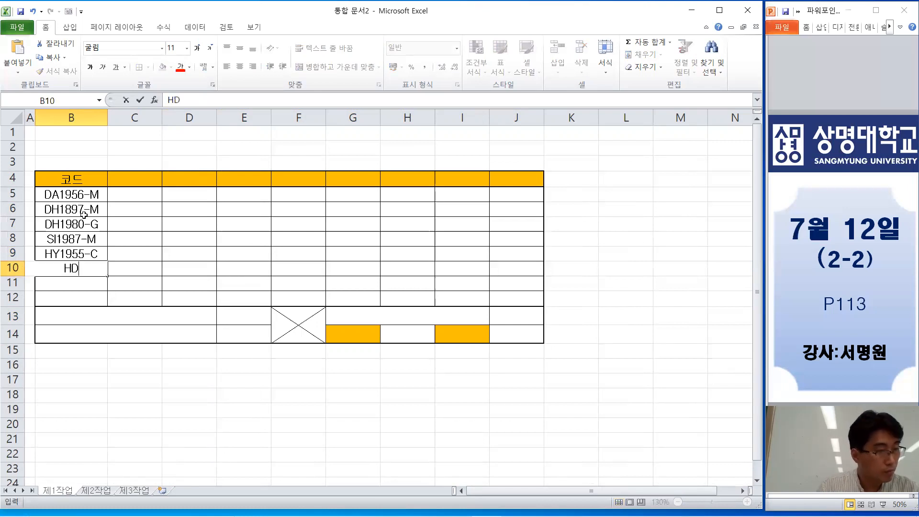
{"action": "type", "text": "1957-"}
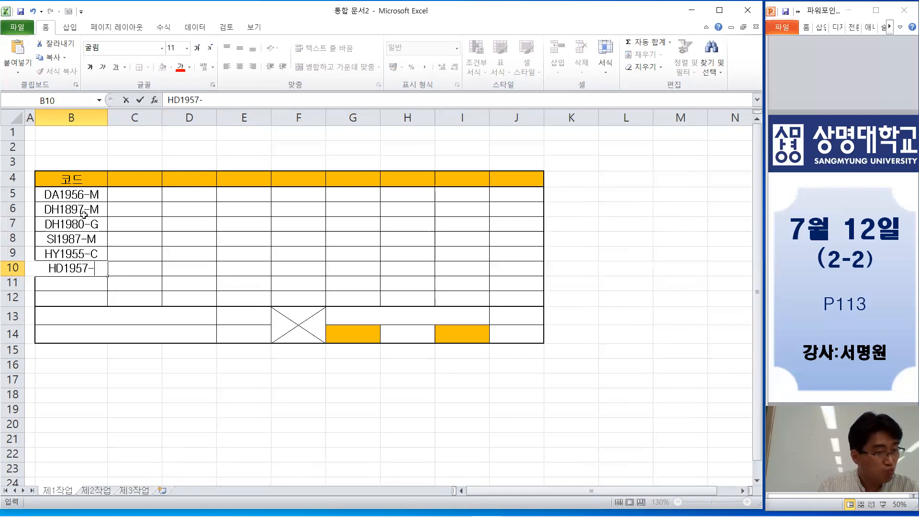
{"action": "type", "text": "C"}
{"action": "key", "text": "Return"}
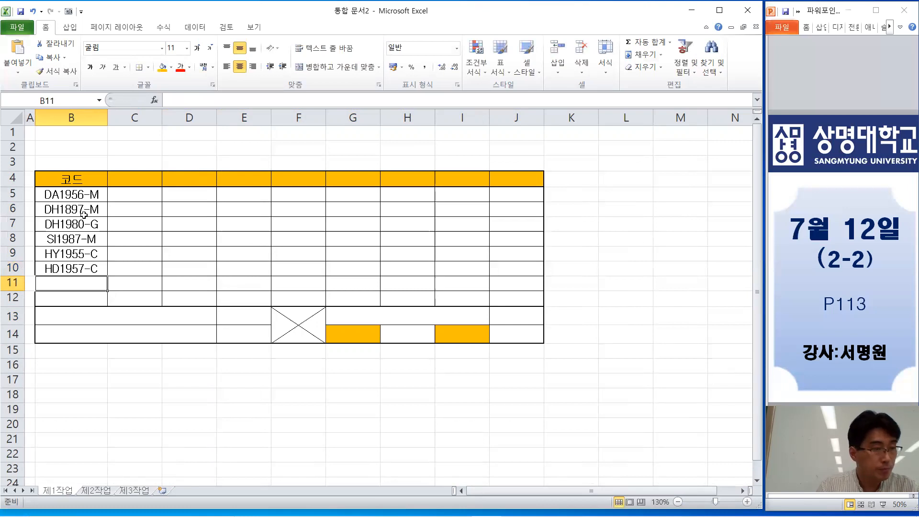
Enter the codes DG1985-G and IY1958-M in cells B11 and B12.
{"action": "type", "text": "DG"}
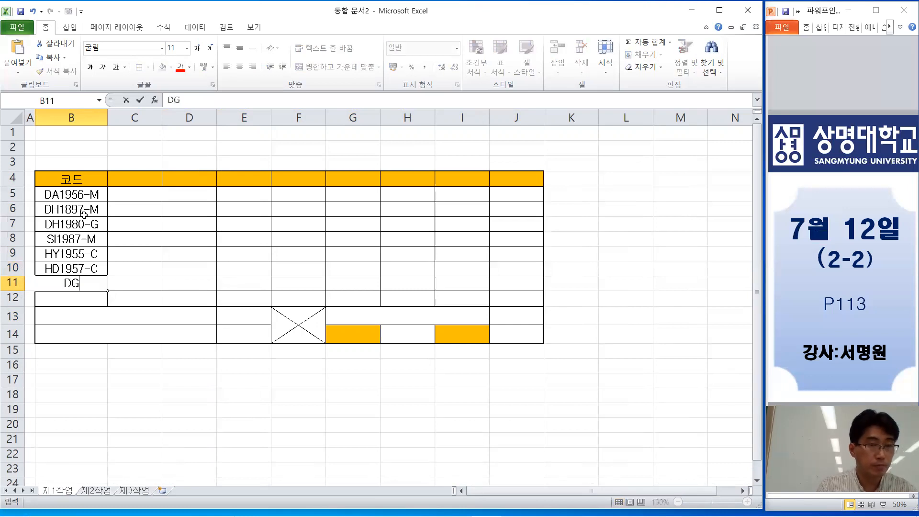
{"action": "type", "text": "1985-G"}
{"action": "key", "text": "Return"}
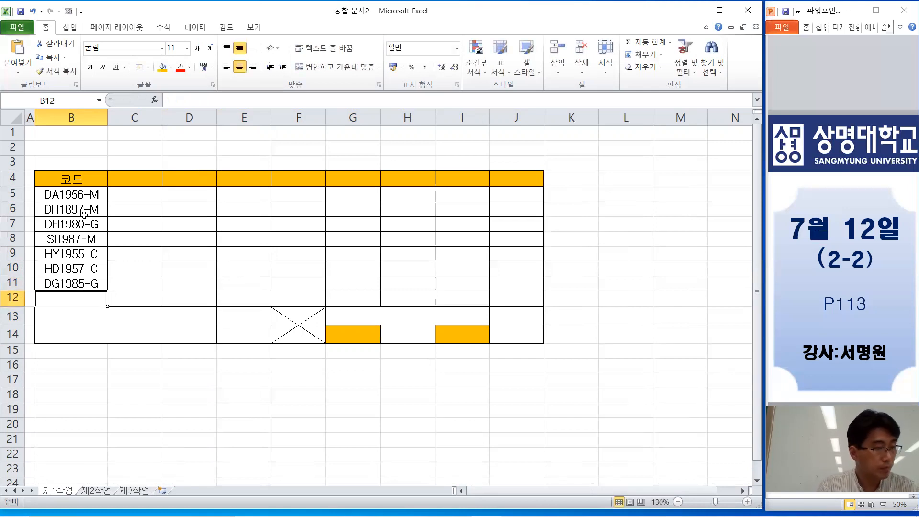
{"action": "type", "text": "IY"}
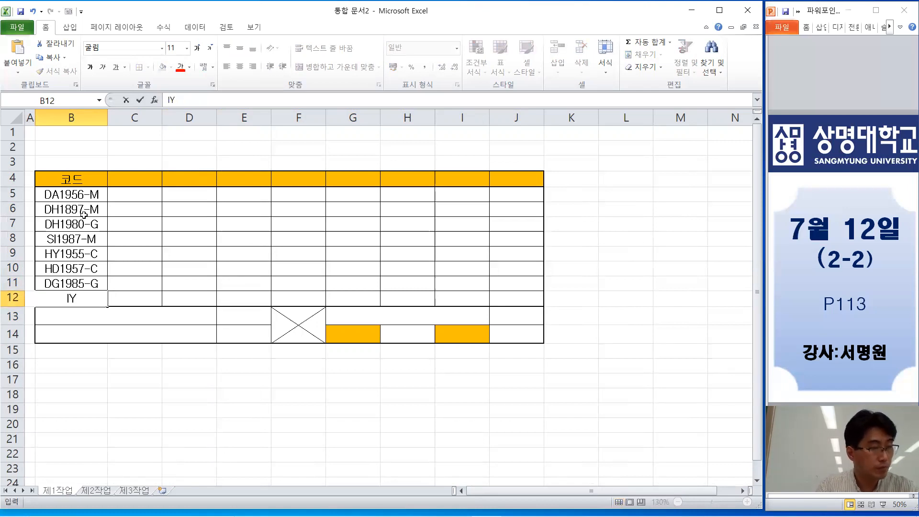
{"action": "type", "text": "19"}
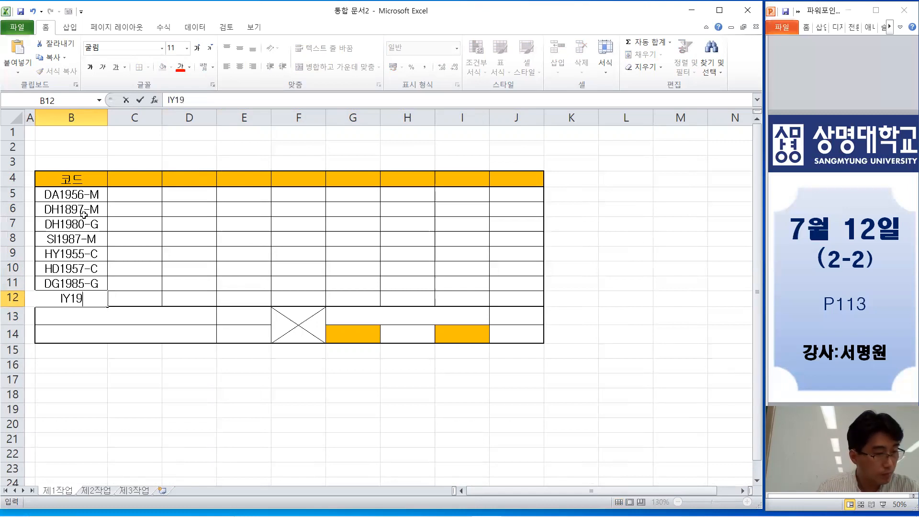
{"action": "type", "text": "58-M"}
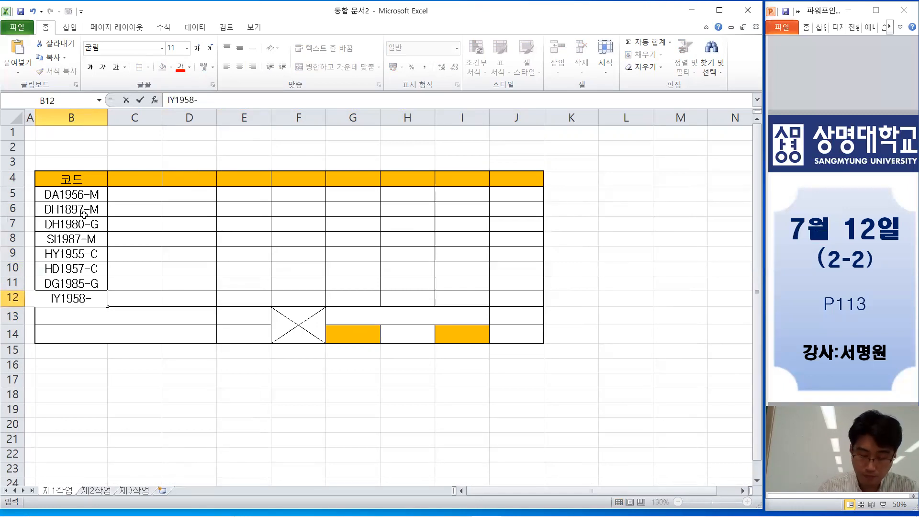
Enter "평균가격(원)의 평균보다 이상인 제품 수" as the label in merged cell B13.
{"action": "left_click", "coordinate": [158, 313]}
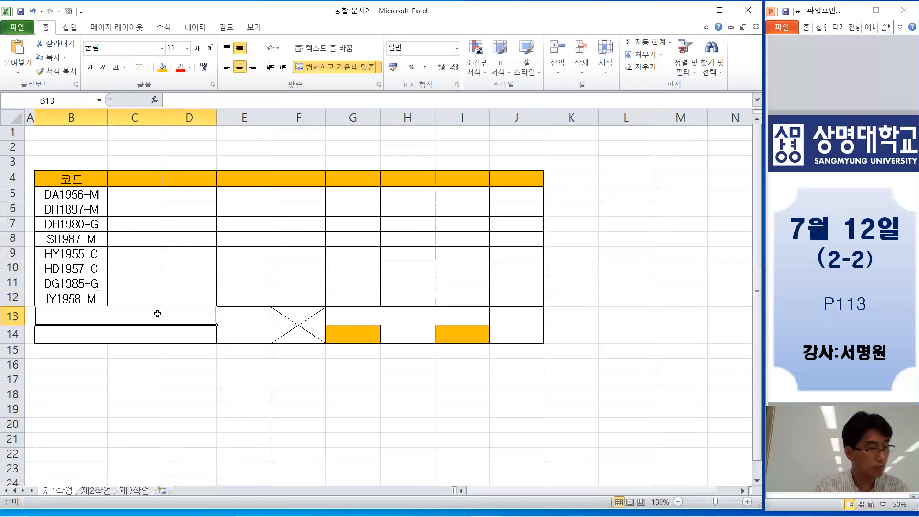
{"action": "type", "text": "평균가"}
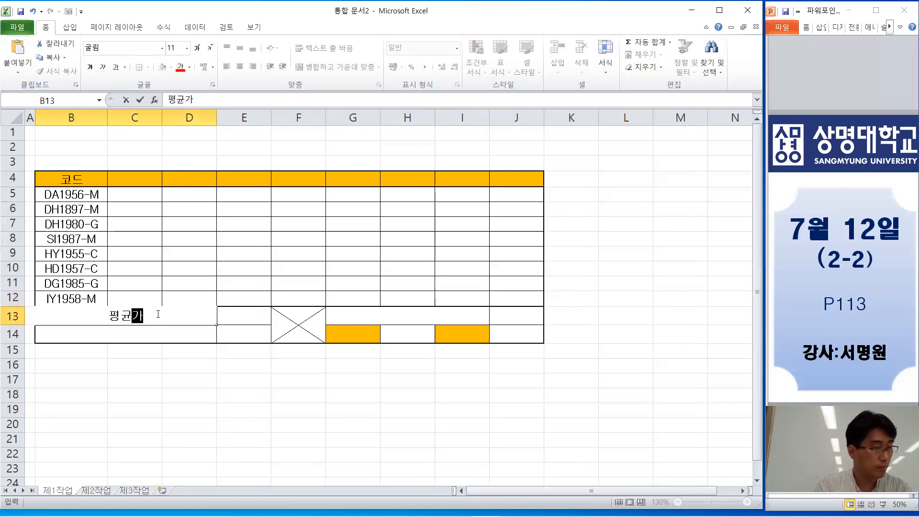
{"action": "type", "text": "격(원"}
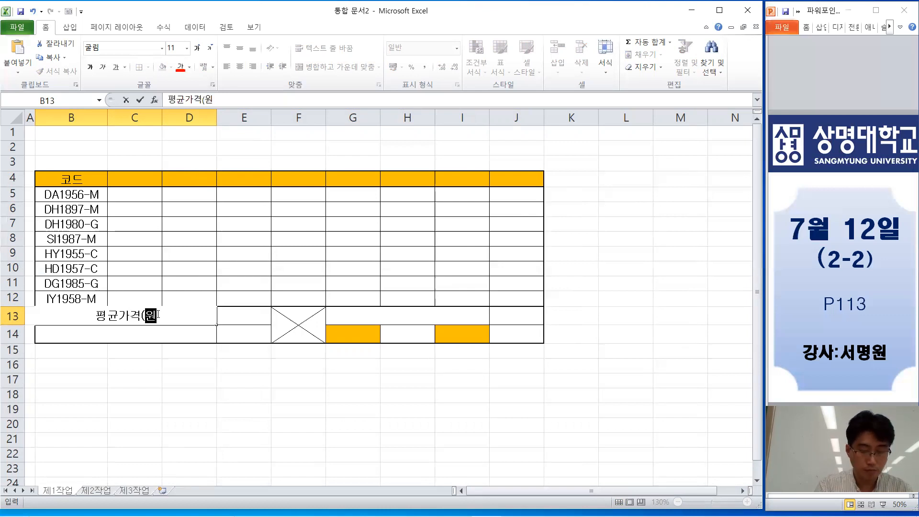
{"action": "type", "text": ")의 평균본"}
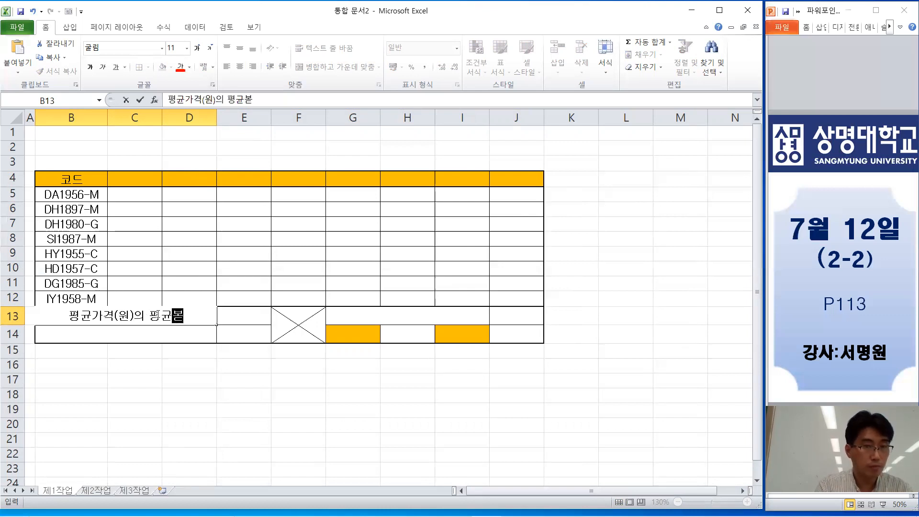
{"action": "key", "text": "BackSpace"}
{"action": "type", "text": "다 이"}
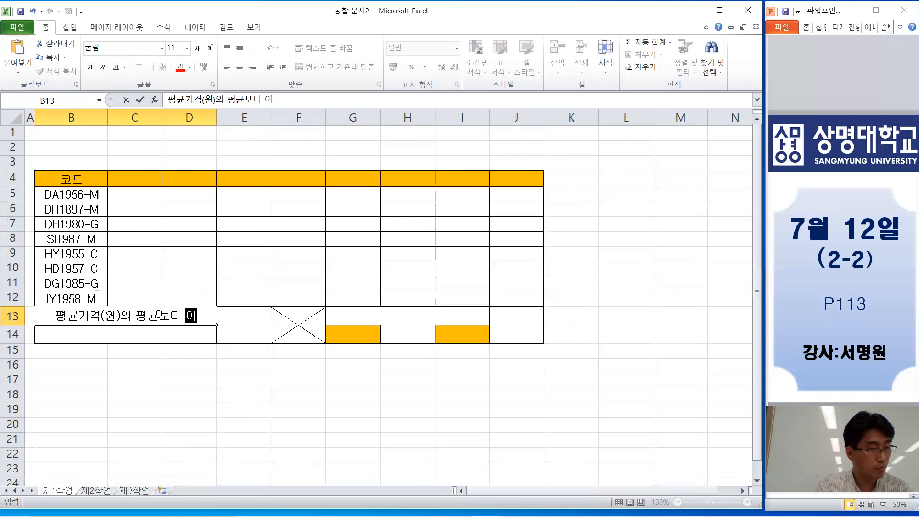
{"action": "type", "text": "상ㅇ인 제품 수"}
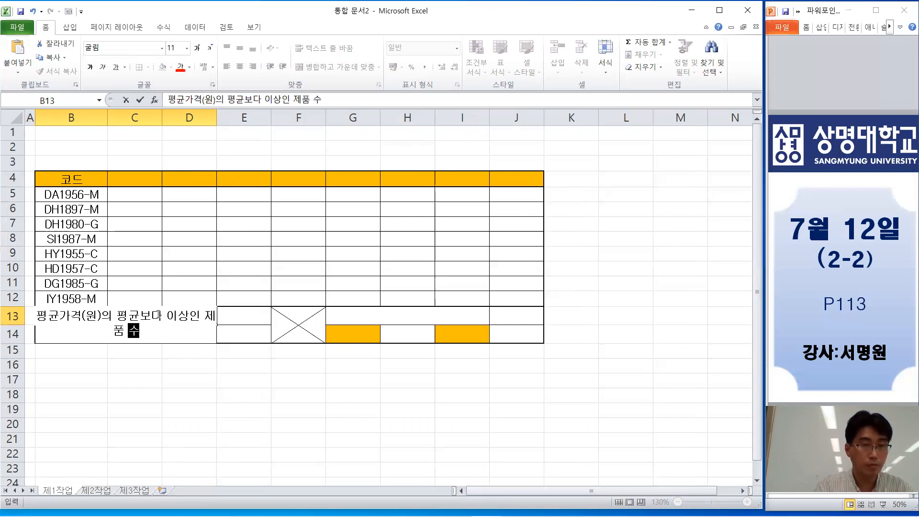
{"action": "left_click", "coordinate": [437, 394]}
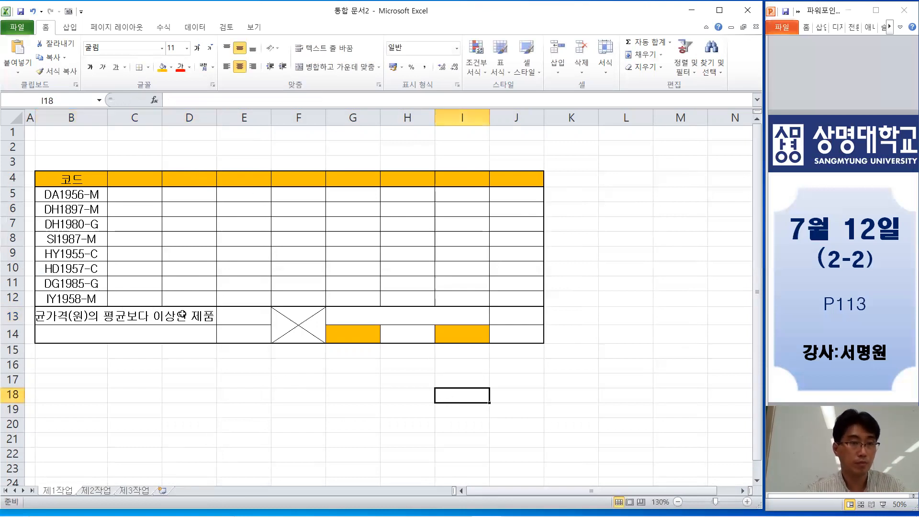
Label merged cell B14 with "해열진통제 평균가격(원)의 최저값".
{"action": "left_click", "coordinate": [113, 335]}
{"action": "type", "text": "해"}
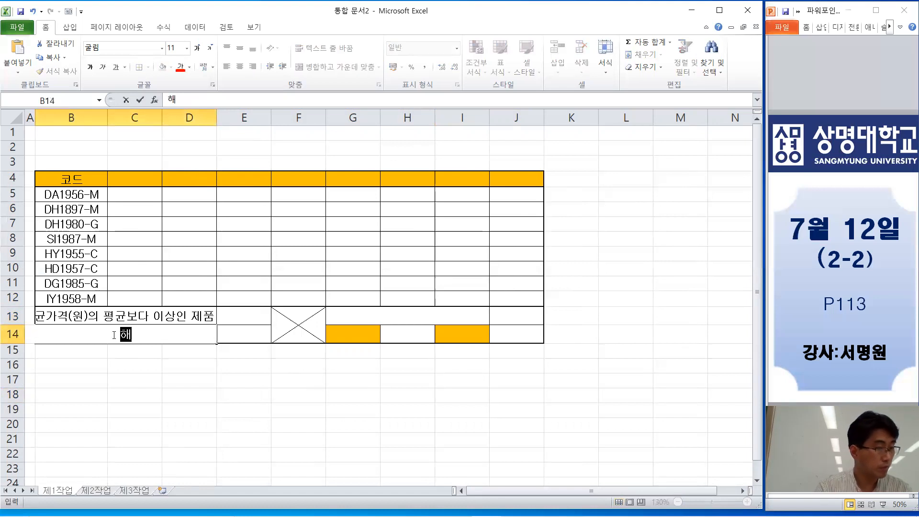
{"action": "type", "text": "열진통제 평균가"}
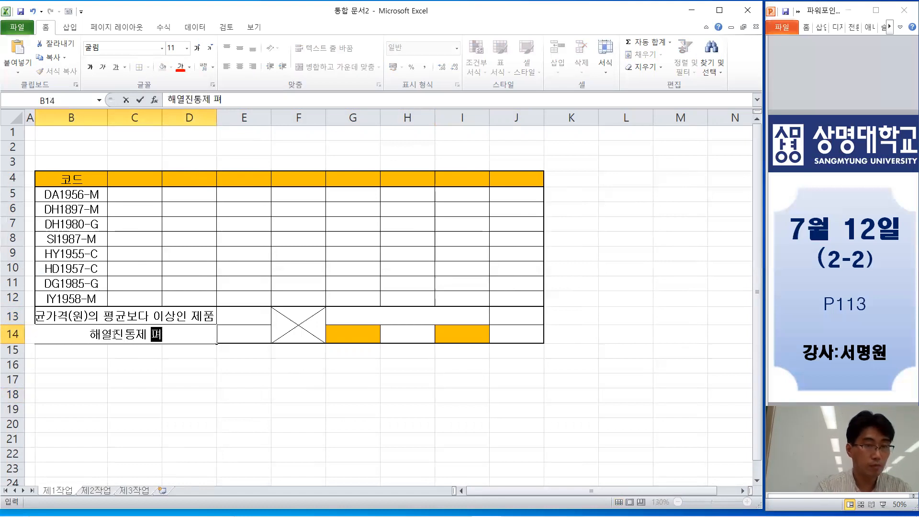
{"action": "type", "text": "격"}
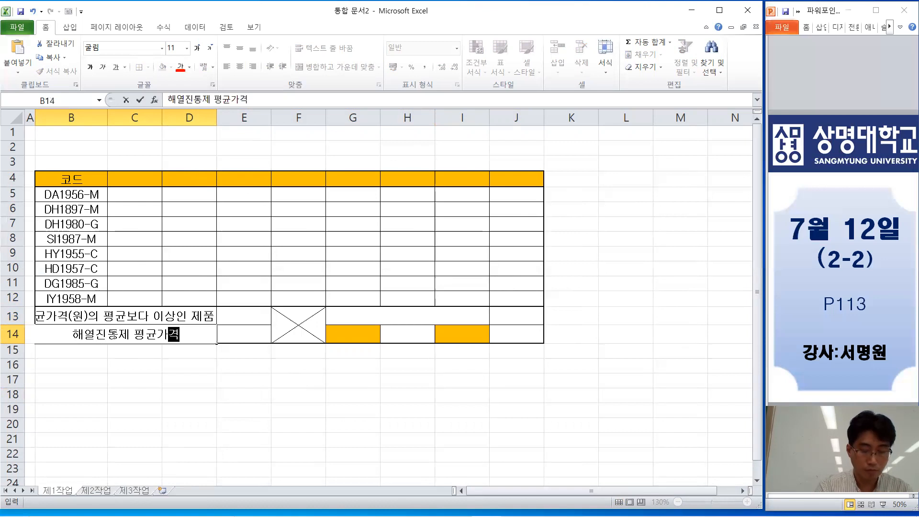
{"action": "type", "text": "(원)의"}
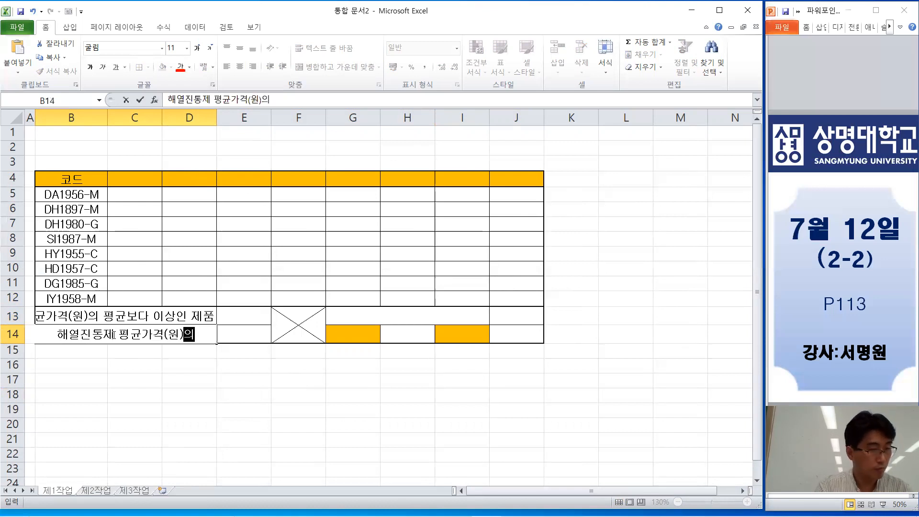
{"action": "type", "text": " 최저갑ㅅ"}
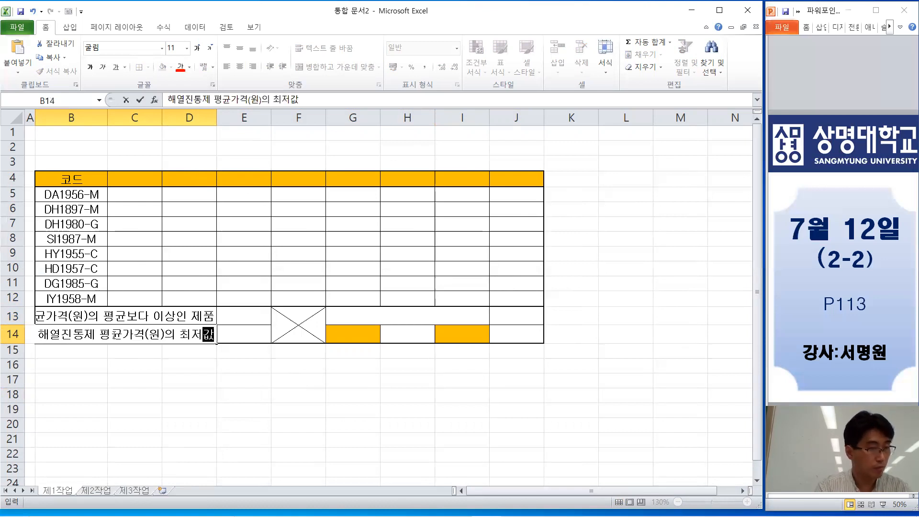
Enter the column header "재품명" in C4 and "판피린큐" below it in C5.
{"action": "left_click", "coordinate": [127, 181]}
{"action": "type", "text": "제품명"}
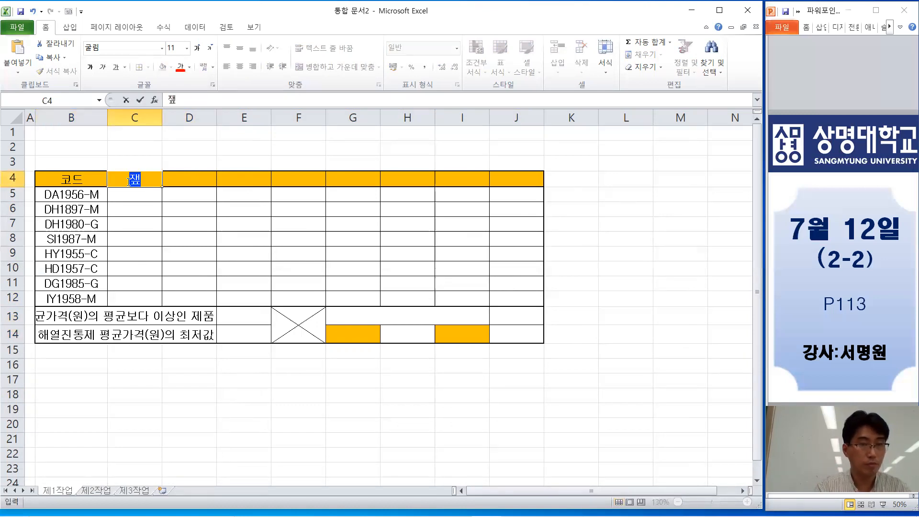
{"action": "key", "text": "Return"}
{"action": "type", "text": "파"}
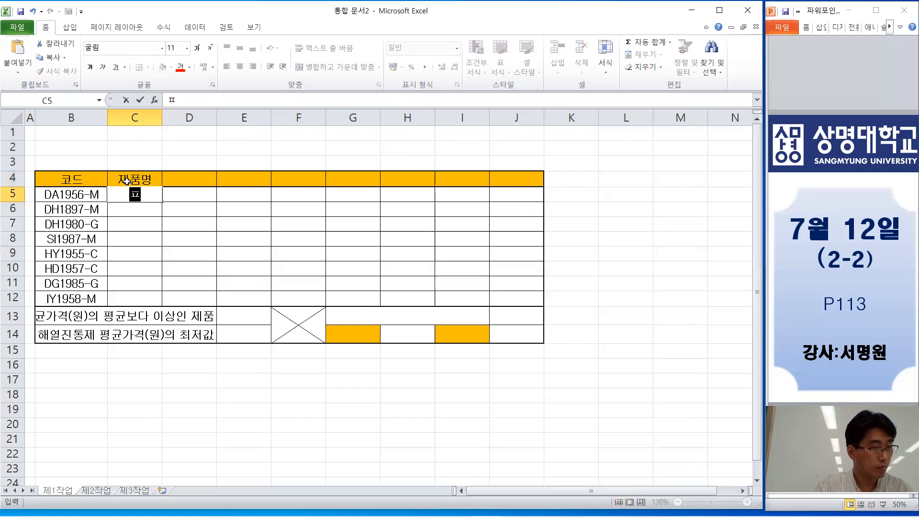
{"action": "type", "text": "ㄴ피린"}
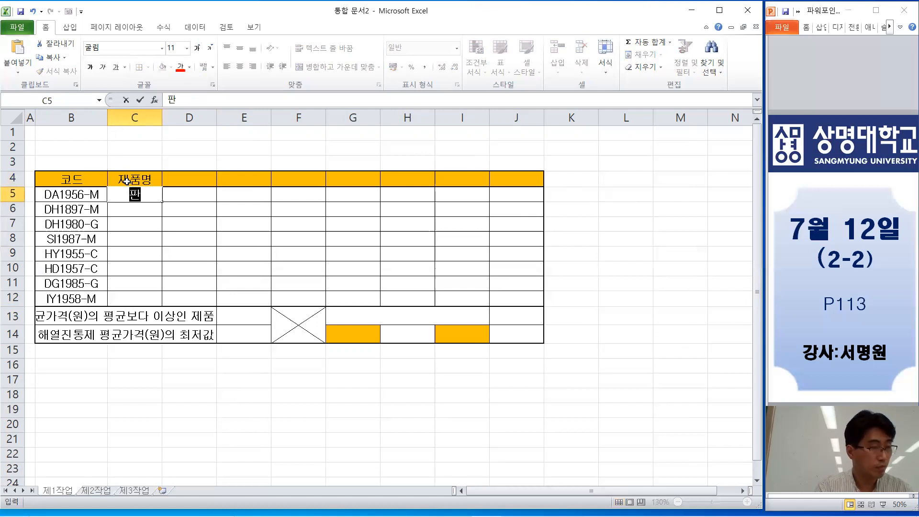
{"action": "type", "text": "큐"}
{"action": "key", "text": "Return"}
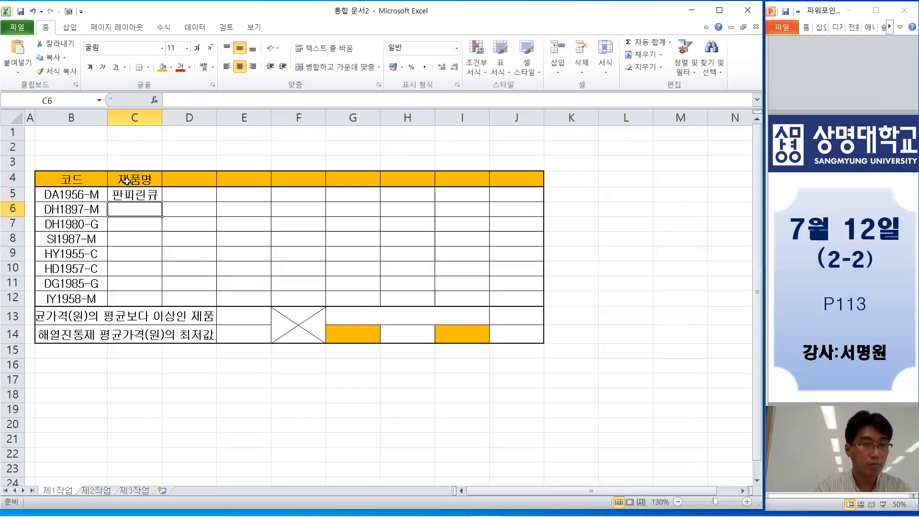
Fill C6:C8 with 까스활명수, 후시딘 and 부루펜시럽, and widen column C to fit the names.
{"action": "type", "text": "까스활명수"}
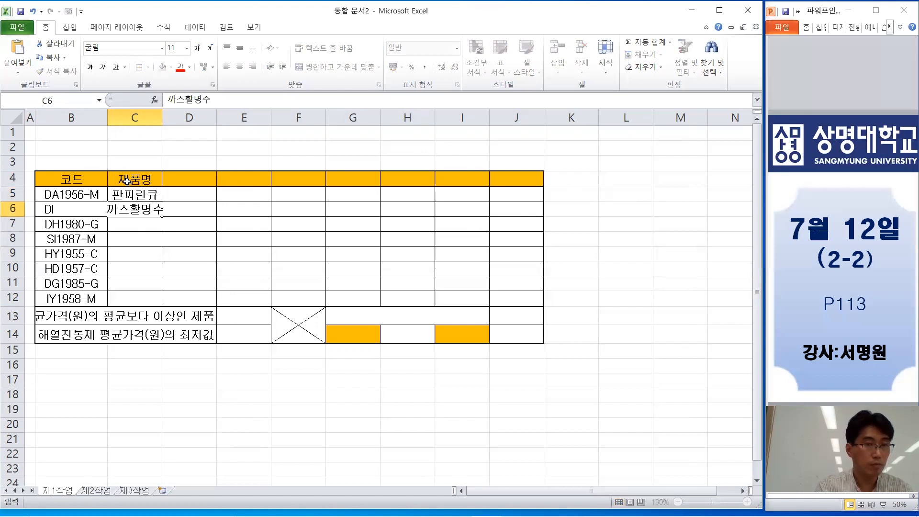
{"action": "key", "text": "Return"}
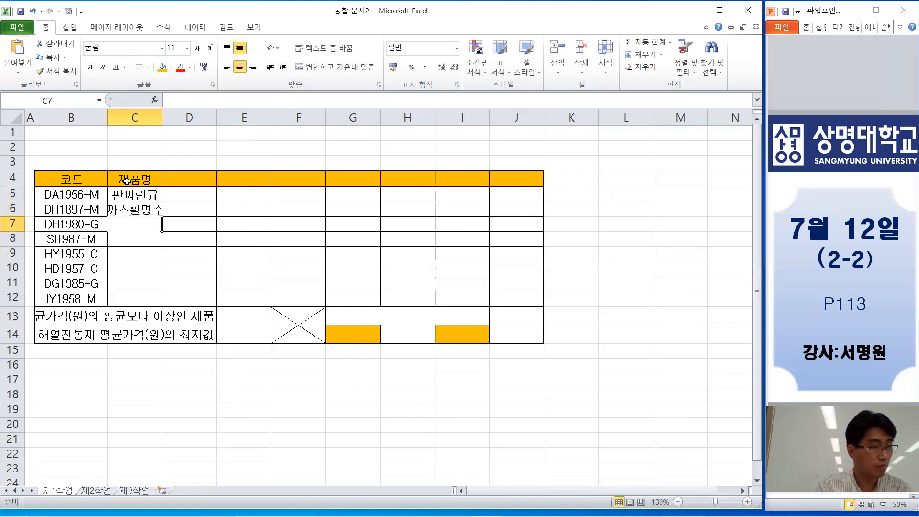
{"action": "type", "text": "후"}
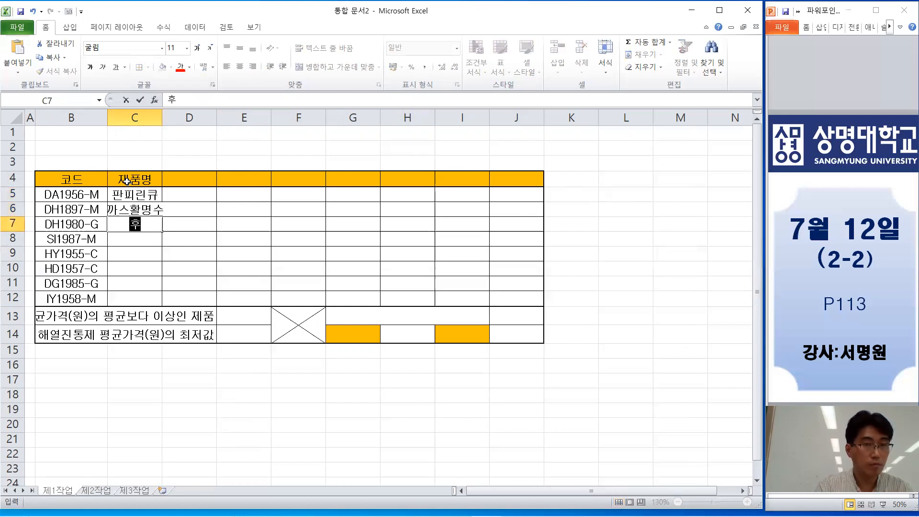
{"action": "type", "text": "신딘"}
{"action": "key", "text": "Return"}
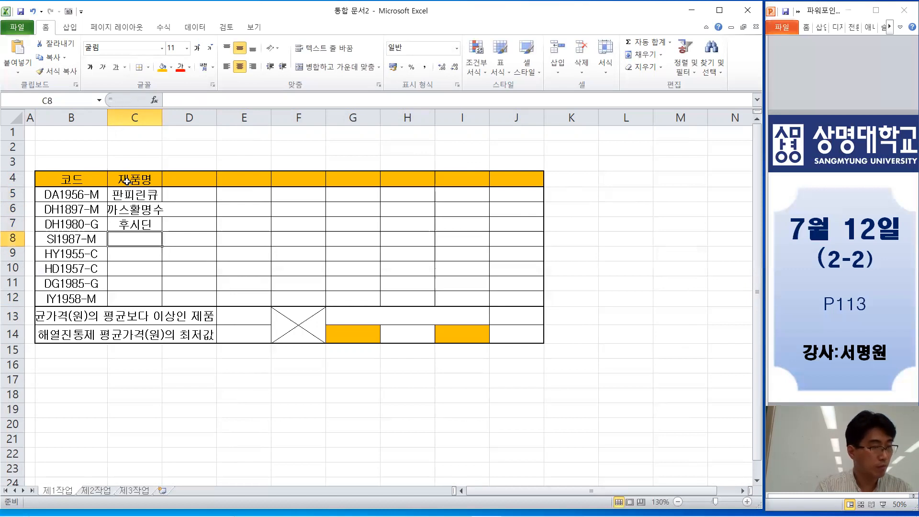
{"action": "type", "text": "부루펜시럽"}
{"action": "key", "text": "Return"}
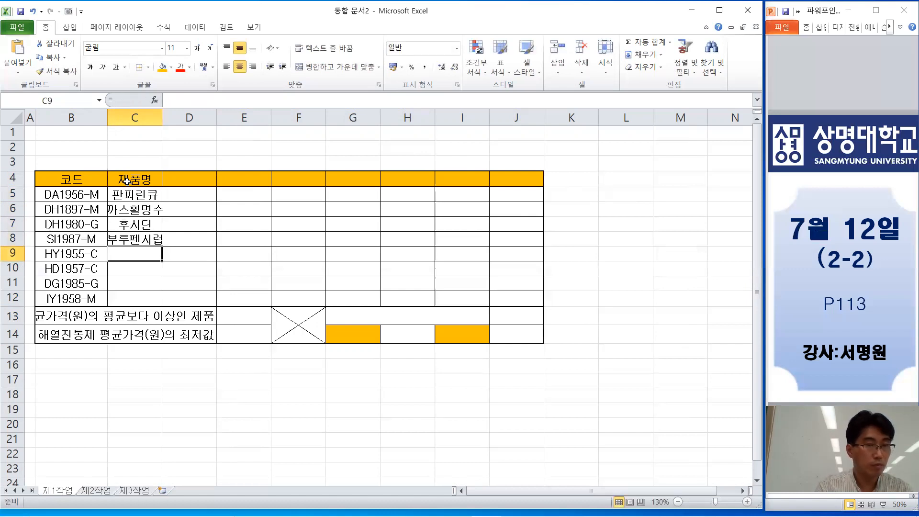
{"action": "left_click_drag", "start_coordinate": [162, 121], "coordinate": [186, 122]}
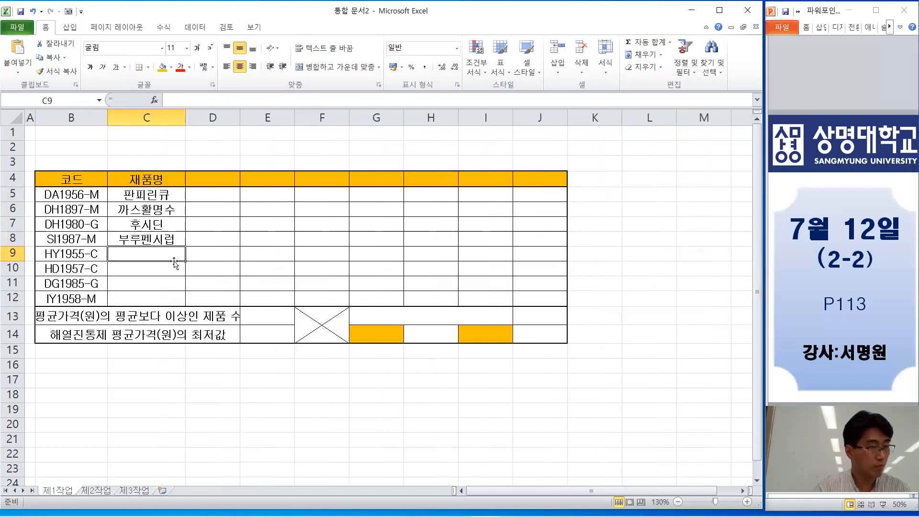
{"action": "type", "text": "채프"}
{"action": "key", "text": "Return"}
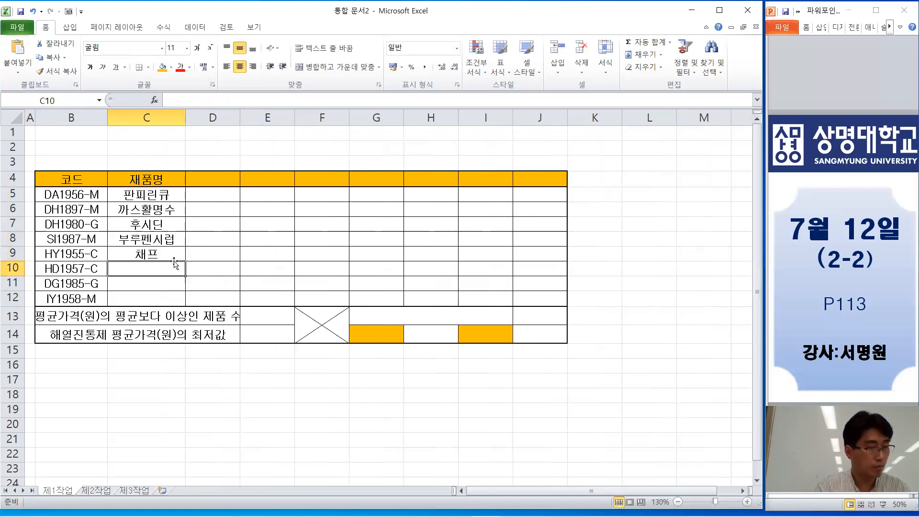
{"action": "key", "text": "Escape"}
{"action": "key", "text": "Up"}
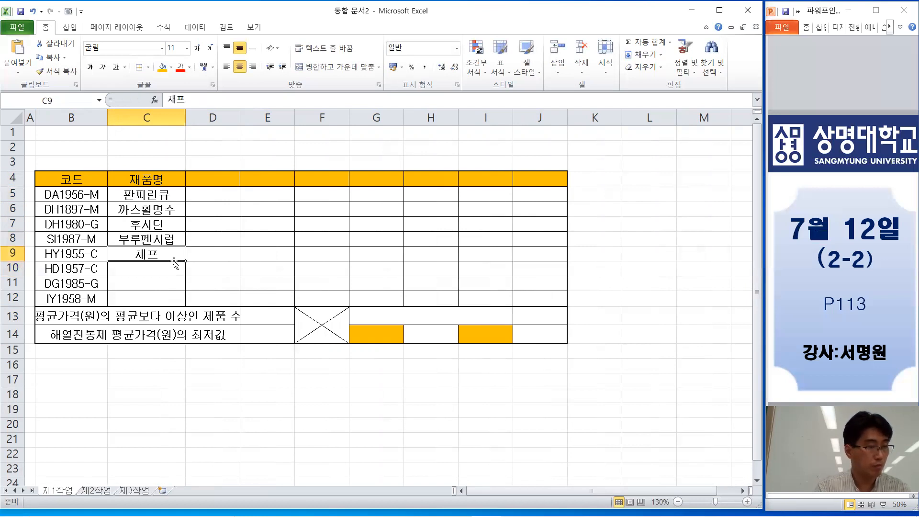
Fill C9:C12 with the product names 챔프, 훼스탈, 애시논액 and 포타디연고.
{"action": "type", "text": "챔프"}
{"action": "key", "text": "Return"}
{"action": "type", "text": "훼스탈"}
{"action": "key", "text": "Return"}
{"action": "type", "text": "애시논액"}
{"action": "key", "text": "Return"}
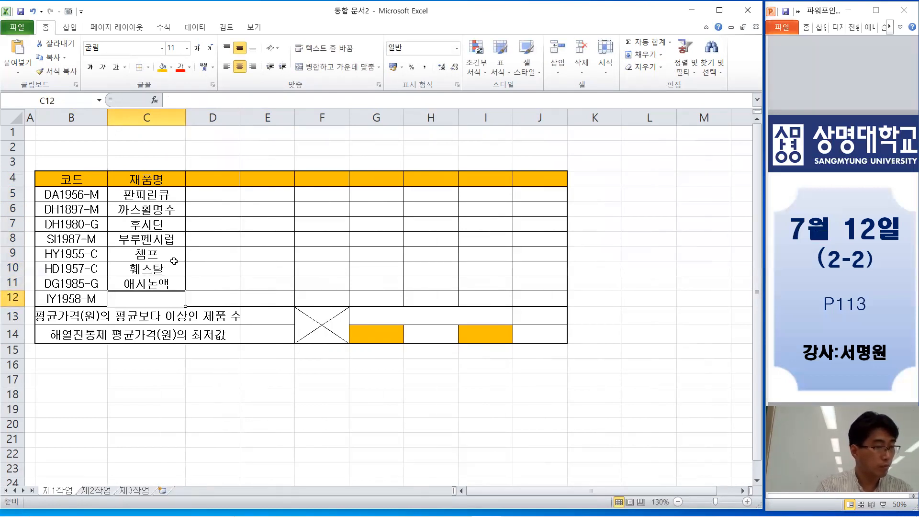
{"action": "type", "text": "포타디연고"}
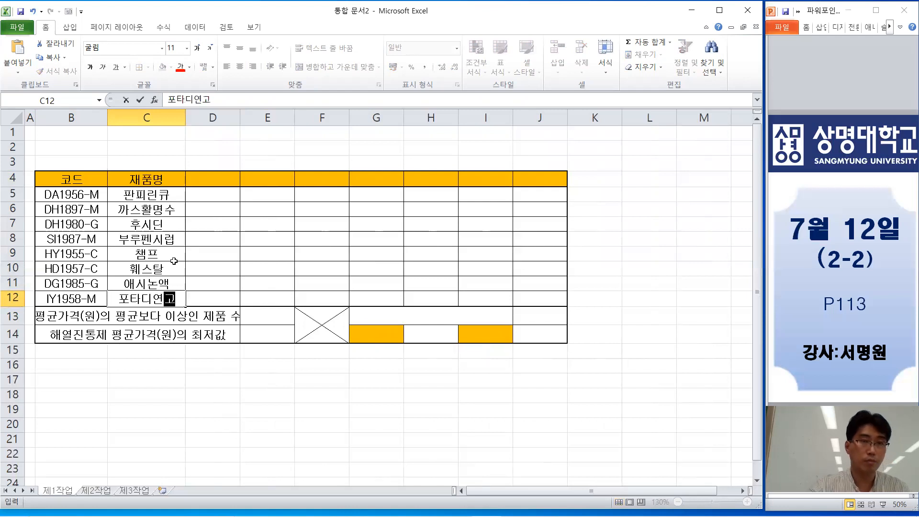
Enter the header "제조사" in D4, then 동아제약 in D5 and 동화약품 in both D6 and D7.
{"action": "left_click", "coordinate": [233, 175]}
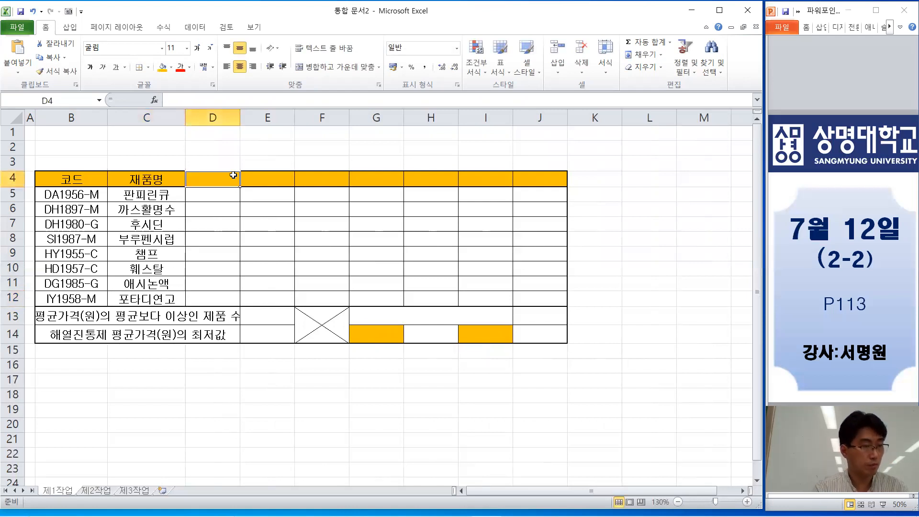
{"action": "type", "text": "제조사"}
{"action": "key", "text": "Return"}
{"action": "type", "text": "동아제약"}
{"action": "key", "text": "Return"}
{"action": "type", "text": "동화약품"}
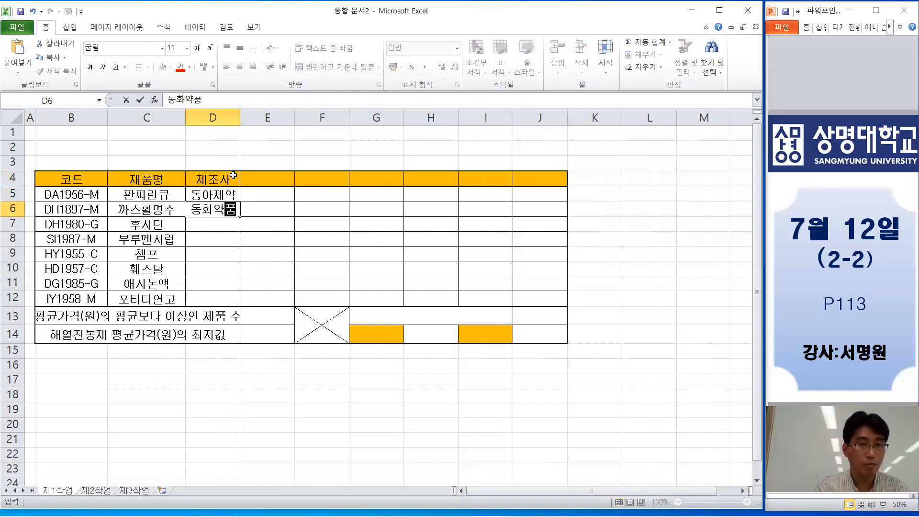
{"action": "key", "text": "Return"}
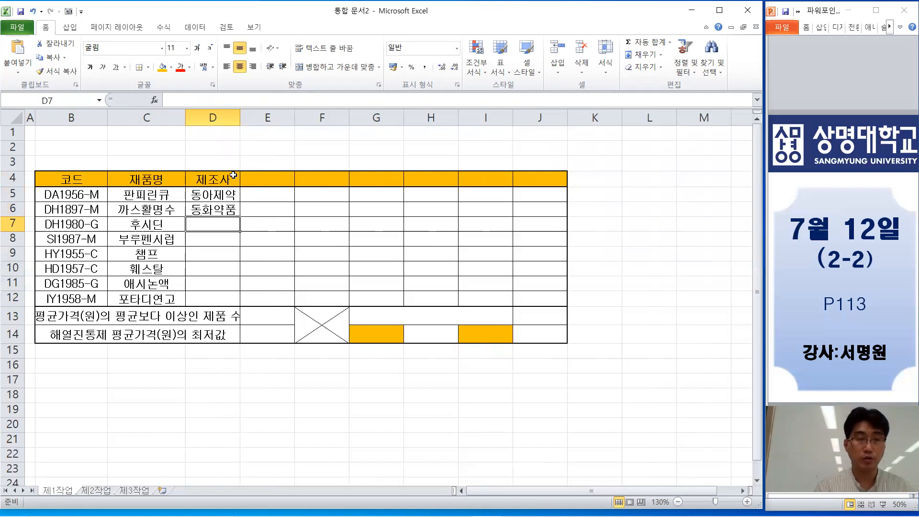
{"action": "type", "text": "동"}
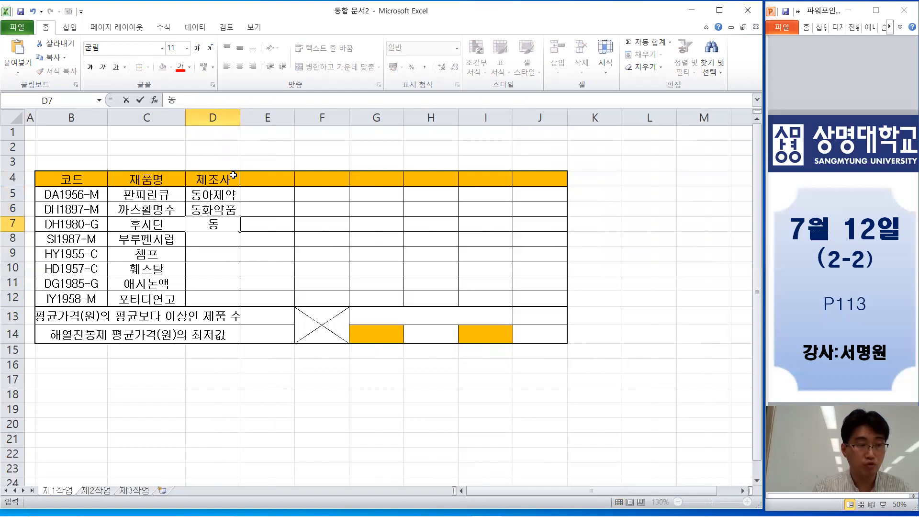
{"action": "type", "text": "ㅎㅘ"}
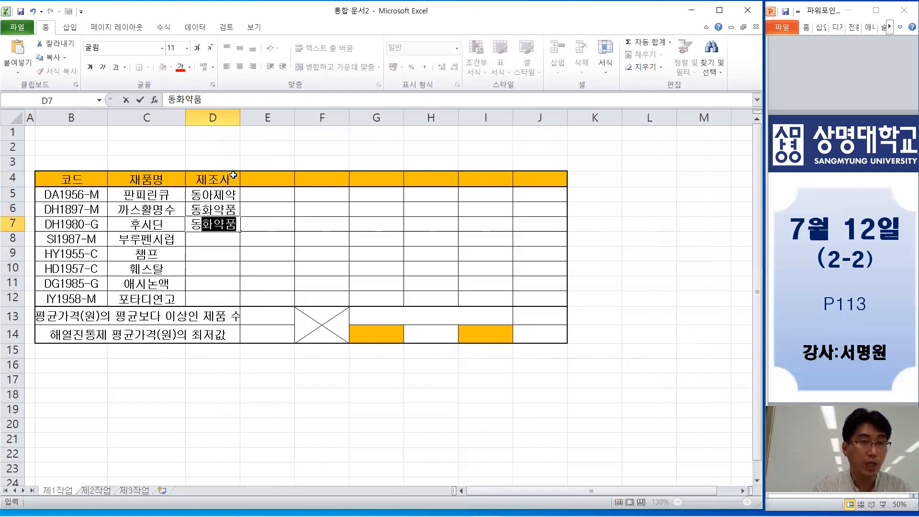
{"action": "key", "text": "Return"}
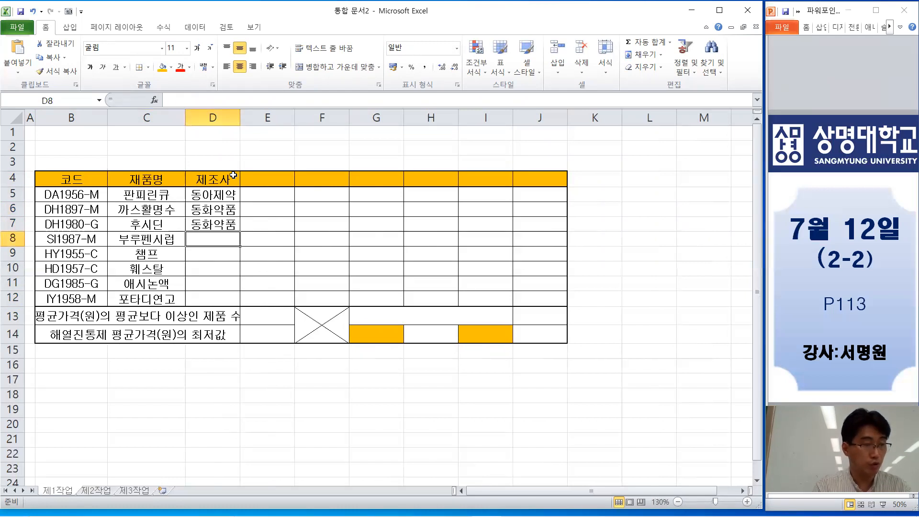
Fill D8:D12 with the manufacturers 삼일제약, 동아제약, 한독약품, 동아제약 and 삼일제약.
{"action": "type", "text": "삼일제약"}
{"action": "key", "text": "Return"}
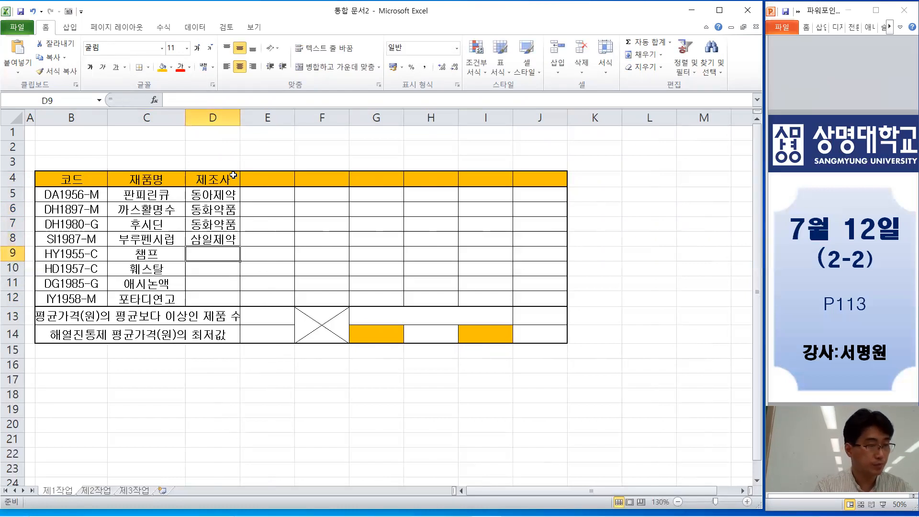
{"action": "type", "text": "동아제약"}
{"action": "key", "text": "Return"}
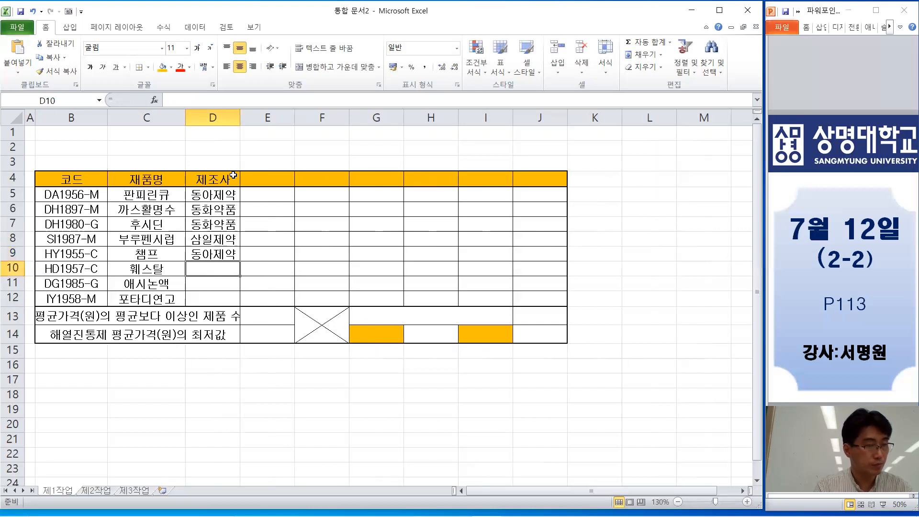
{"action": "type", "text": "한독약품"}
{"action": "key", "text": "Return"}
{"action": "type", "text": "동아제약"}
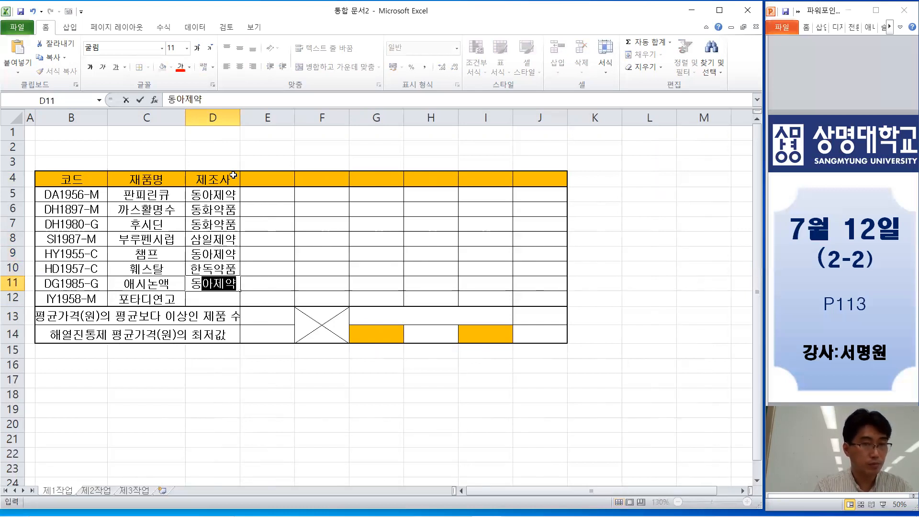
{"action": "key", "text": "Return"}
{"action": "type", "text": "삼일제약"}
{"action": "key", "text": "Return"}
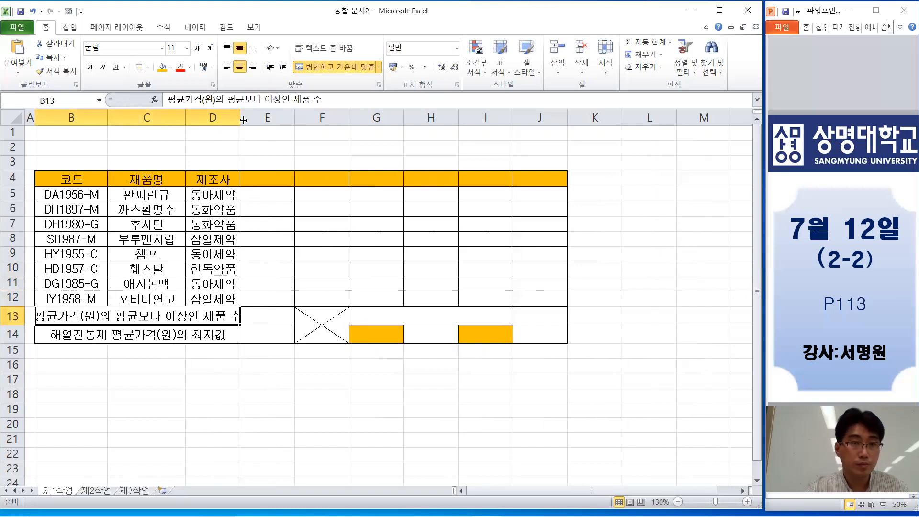
Widen columns B, C and D so the summary label in row 13 fits with some margin.
{"action": "left_click_drag", "start_coordinate": [240, 118], "coordinate": [262, 118]}
{"action": "left_click_drag", "start_coordinate": [185, 119], "coordinate": [190, 119]}
{"action": "left_click_drag", "start_coordinate": [107, 120], "coordinate": [114, 120]}
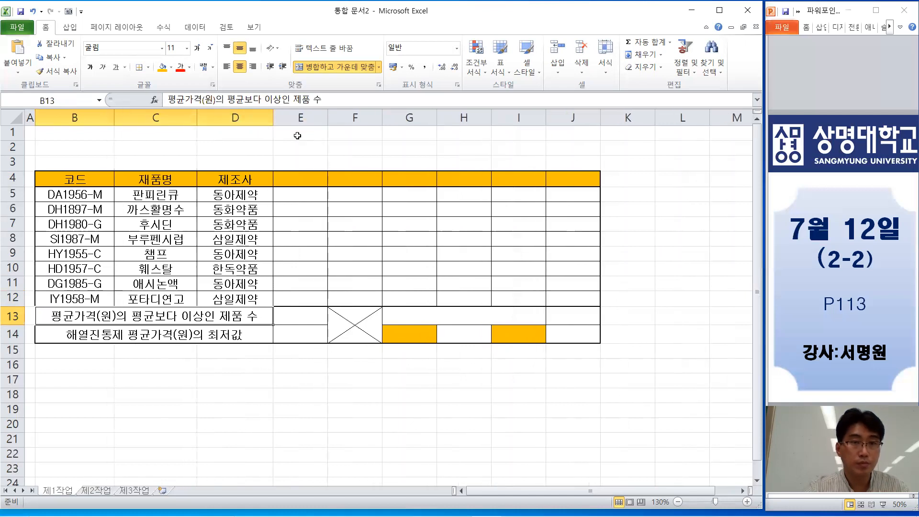
Enter the header "구분" in E4, then 해열진동, 소화 and 외용연고 in E5:E7.
{"action": "left_click", "coordinate": [297, 178]}
{"action": "type", "text": "구분"}
{"action": "key", "text": "Return"}
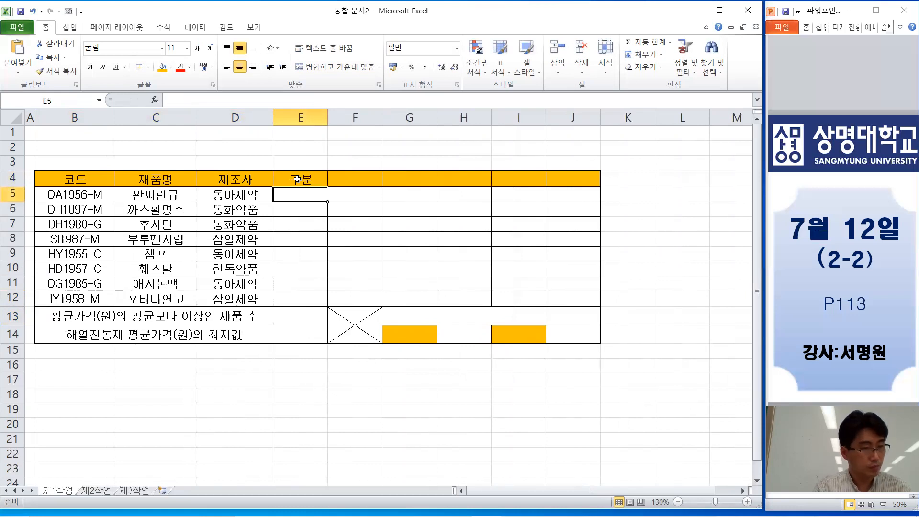
{"action": "type", "text": "해열진동"}
{"action": "key", "text": "Return"}
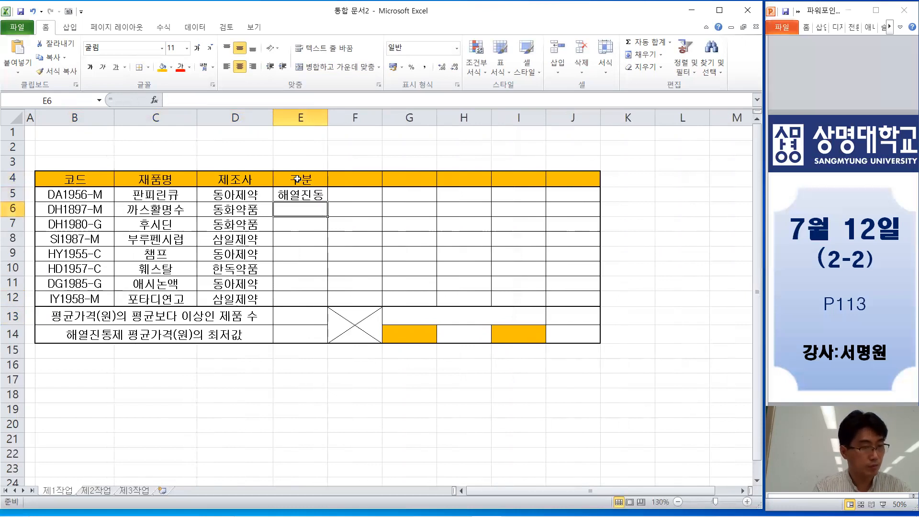
{"action": "type", "text": "소화"}
{"action": "key", "text": "Return"}
{"action": "type", "text": "외"}
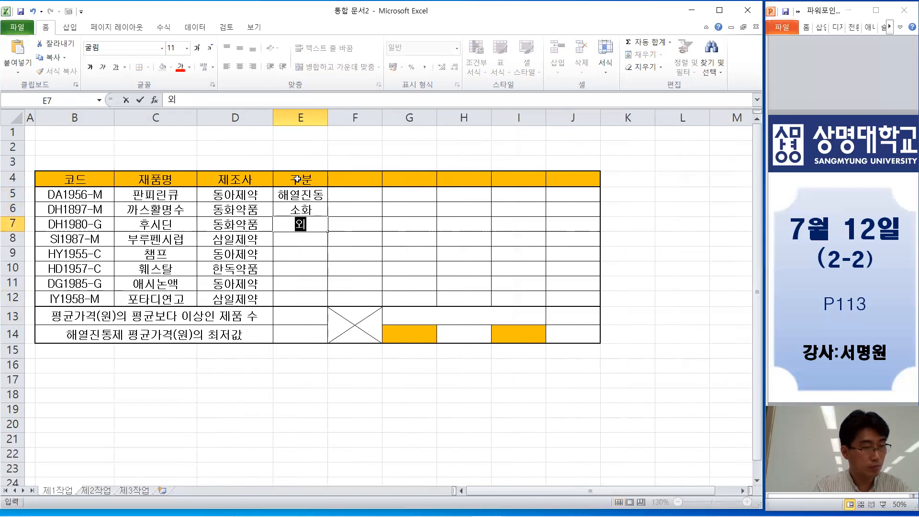
{"action": "type", "text": "용연고"}
{"action": "key", "text": "Return"}
Fill E8:E9 with 해열진동, E10:E11 with 소화 and E12 with 외용연고, and widen column E slightly.
{"action": "type", "text": "해열진동"}
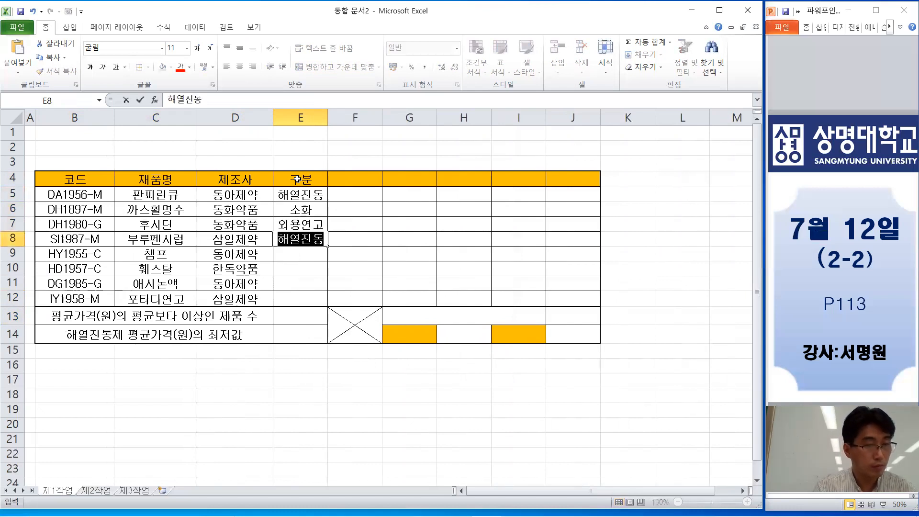
{"action": "key", "text": "Return"}
{"action": "type", "text": "해열진동"}
{"action": "key", "text": "Return"}
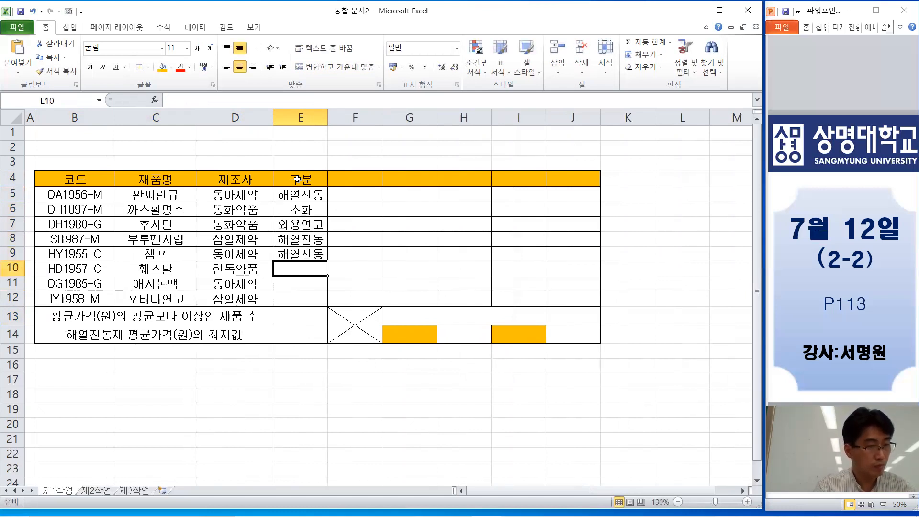
{"action": "type", "text": "소화"}
{"action": "key", "text": "Return"}
{"action": "type", "text": "소화"}
{"action": "key", "text": "Return"}
{"action": "type", "text": "외용연고"}
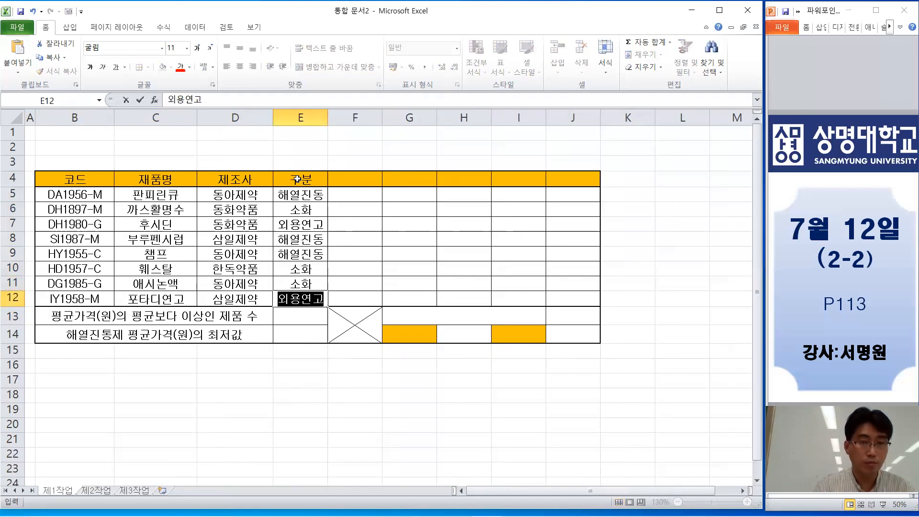
{"action": "left_click", "coordinate": [347, 181]}
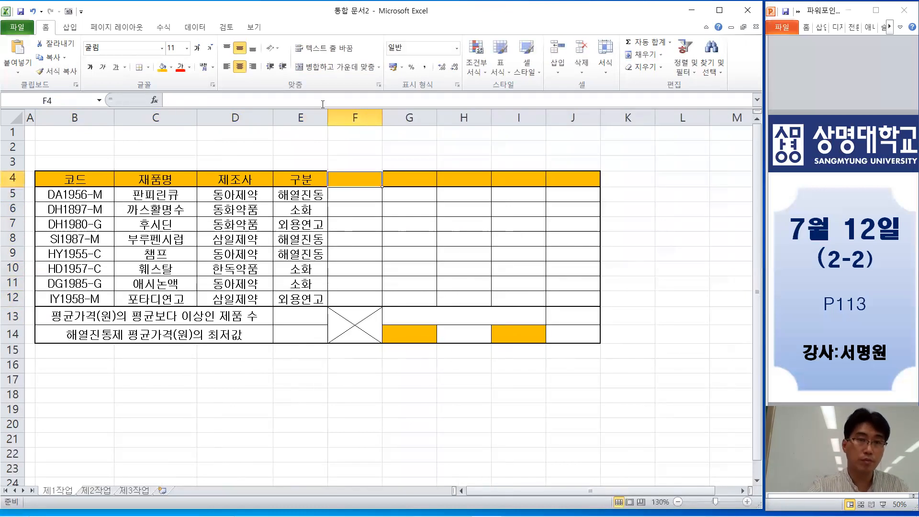
{"action": "left_click_drag", "start_coordinate": [328, 117], "coordinate": [336, 117]}
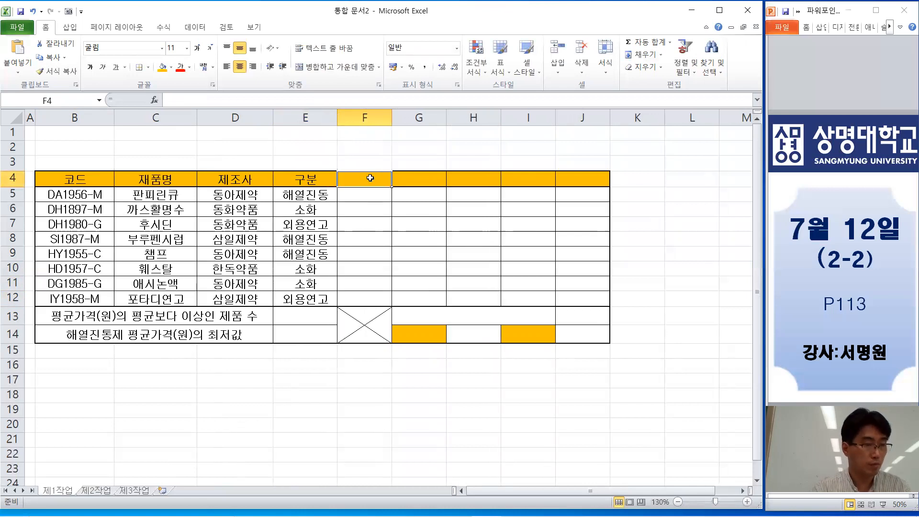
Enter the two-line header "규격" over "(ml/캅셀/g)" in F4.
{"action": "type", "text": "규격"}
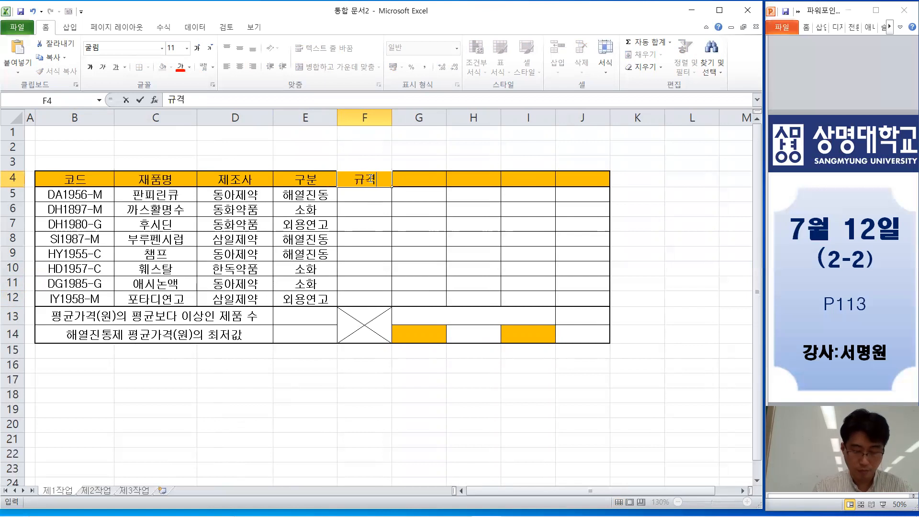
{"action": "key", "text": "alt+Return"}
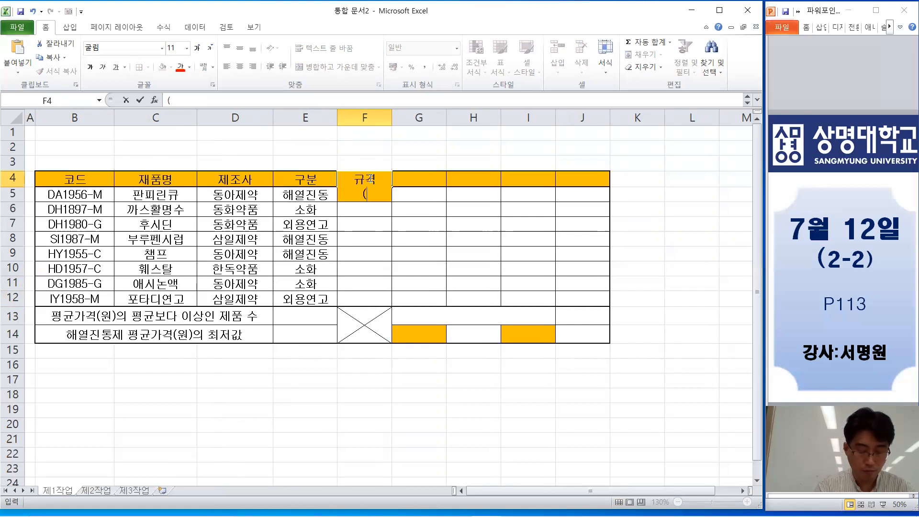
{"action": "type", "text": "(ml/"}
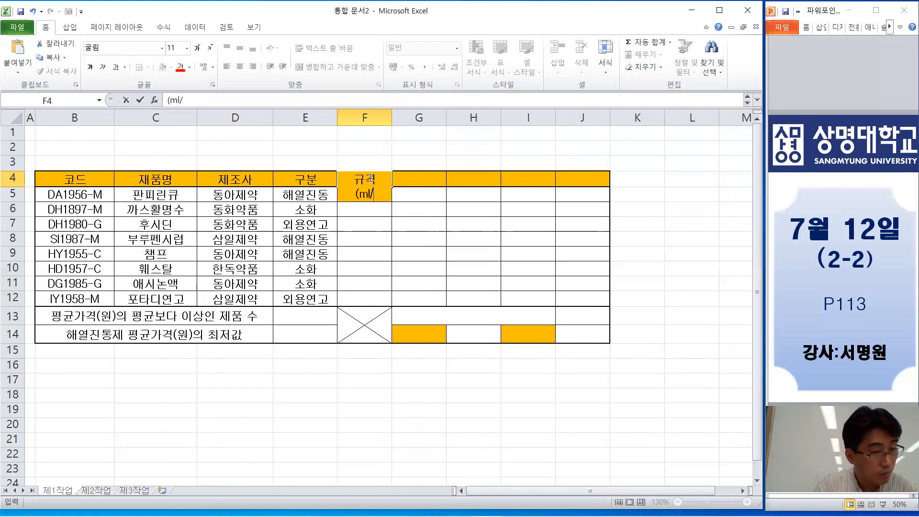
{"action": "type", "text": "캅셀/g)"}
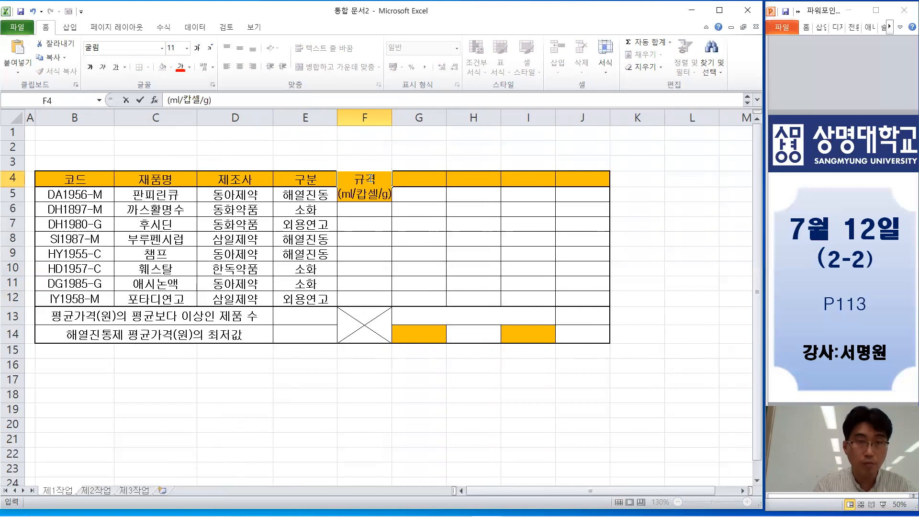
{"action": "left_click_drag", "start_coordinate": [476, 248], "coordinate": [476, 242]}
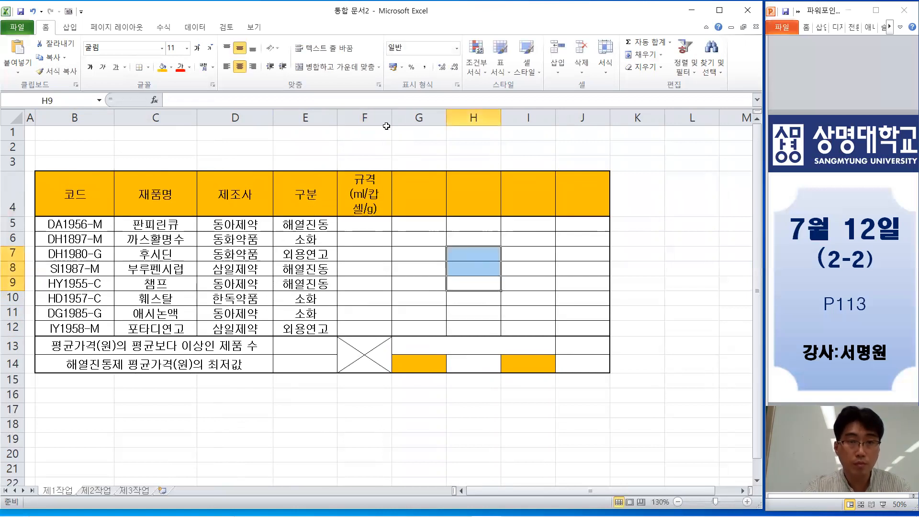
{"action": "key", "text": "ctrl"}
{"action": "key", "text": "ctrl"}
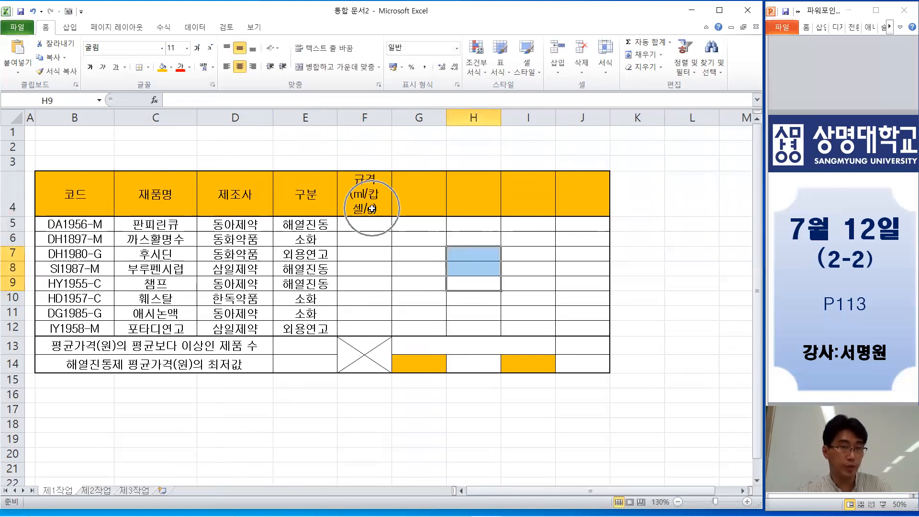
{"action": "key", "text": "ctrl"}
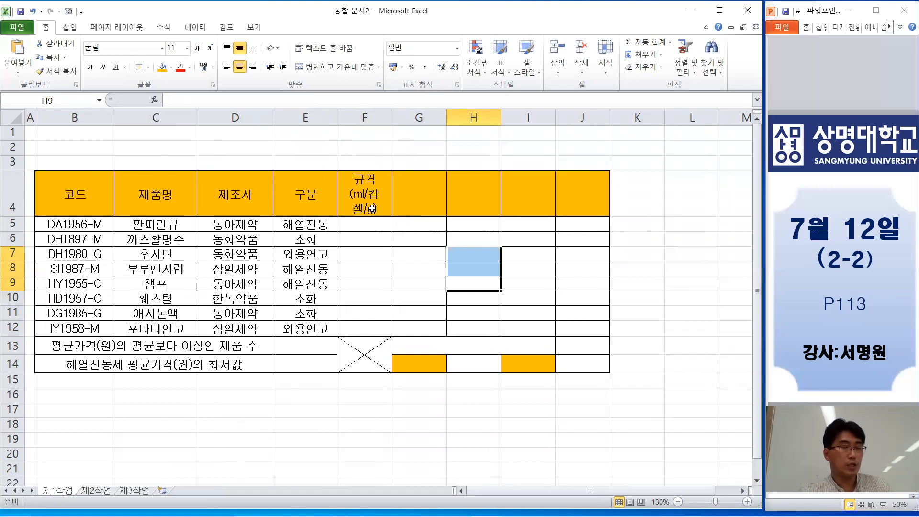
{"action": "key", "text": "ctrl"}
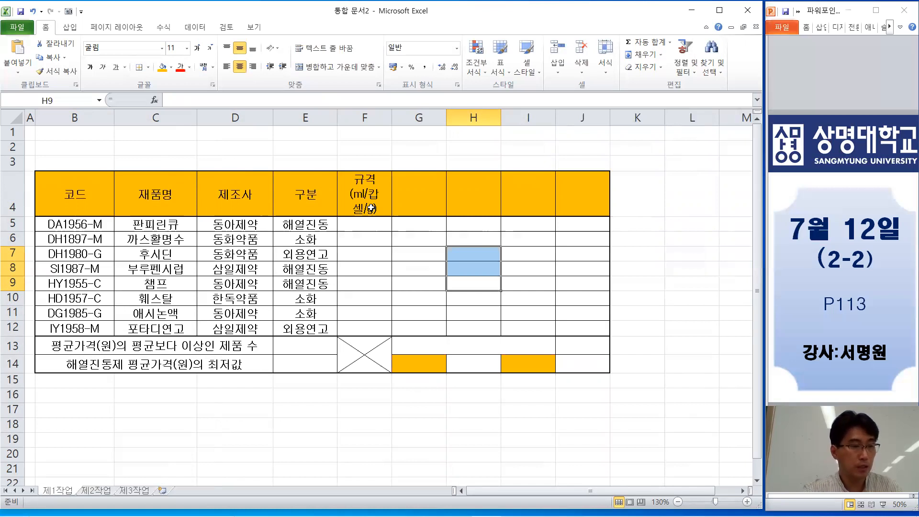
Widen column F so its header fits on two lines, and reduce the height of row 4 to match.
{"action": "left_click_drag", "start_coordinate": [391, 117], "coordinate": [426, 114]}
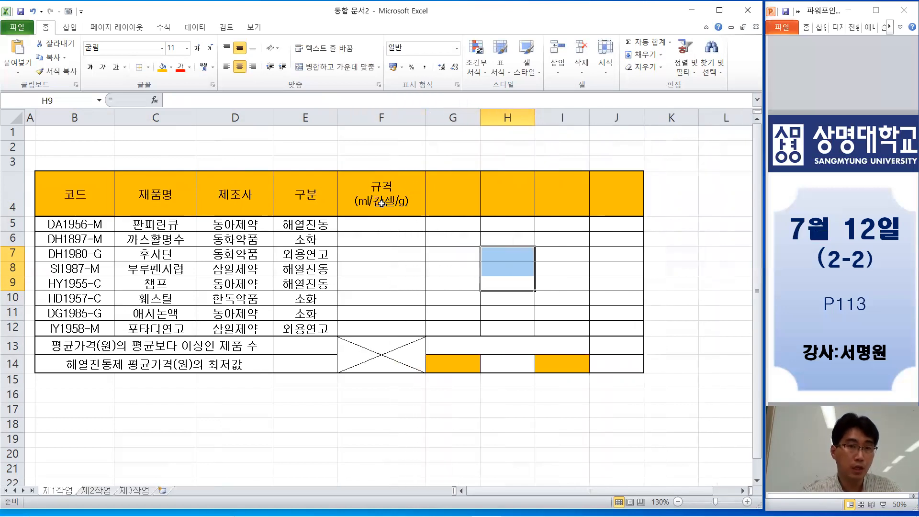
{"action": "left_click", "coordinate": [12, 205]}
{"action": "left_click", "coordinate": [13, 223]}
{"action": "left_click_drag", "start_coordinate": [16, 216], "coordinate": [16, 202]}
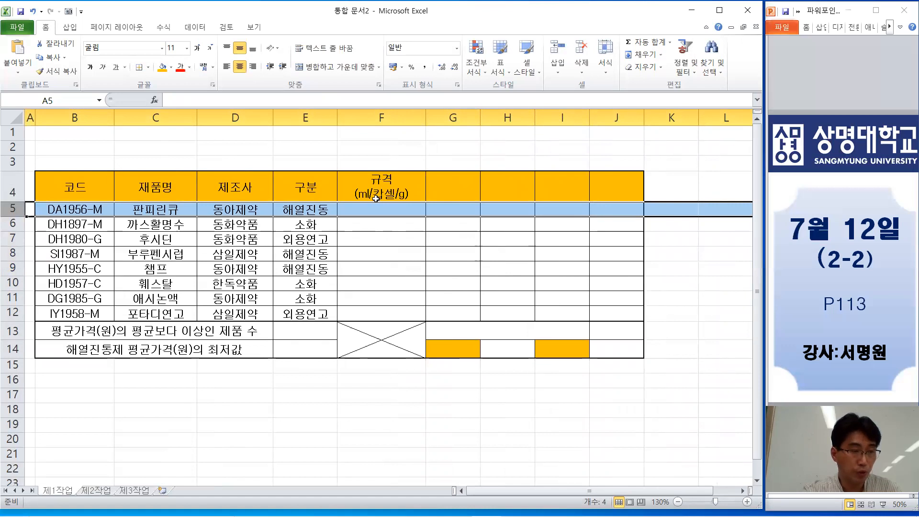
{"action": "left_click", "coordinate": [386, 209]}
{"action": "left_click_drag", "start_coordinate": [425, 117], "coordinate": [415, 117]}
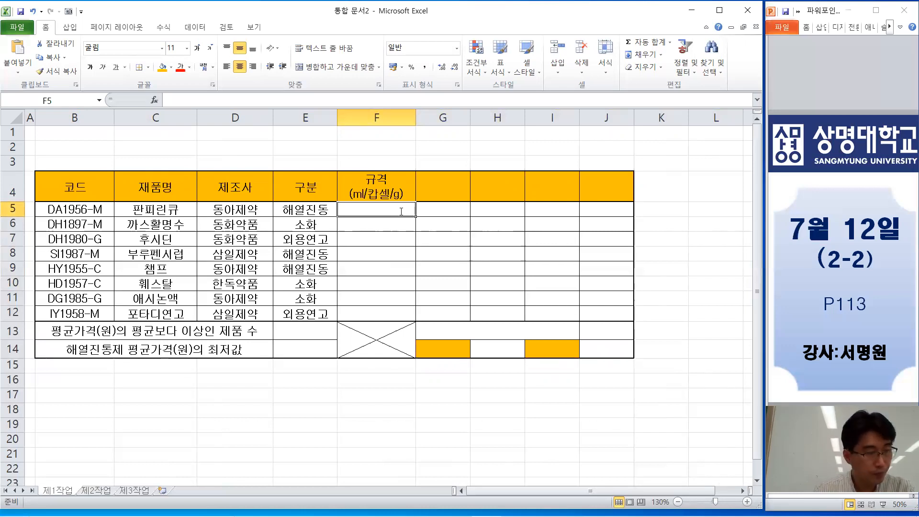
Enter the 규격 values 20, 75, 10 and 90 in F5:F8.
{"action": "type", "text": "20"}
{"action": "key", "text": "Return"}
{"action": "type", "text": "75"}
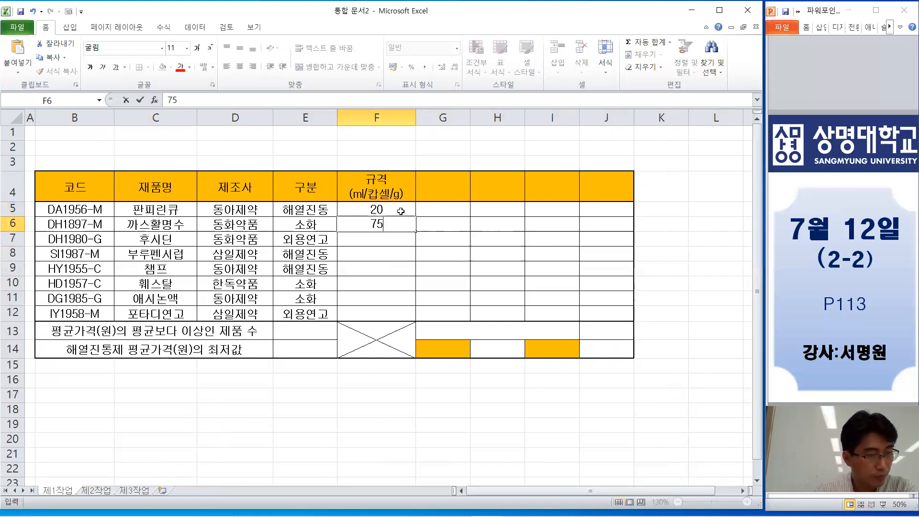
{"action": "key", "text": "Return"}
{"action": "type", "text": "10"}
{"action": "key", "text": "Return"}
{"action": "type", "text": "90"}
{"action": "key", "text": "Return"}
Enter the 규격 values 10, 10, 10 and 75 in F9:F12.
{"action": "type", "text": "10"}
{"action": "key", "text": "Return"}
{"action": "type", "text": "10"}
{"action": "key", "text": "Return"}
{"action": "type", "text": "10"}
{"action": "key", "text": "Return"}
{"action": "type", "text": "75"}
{"action": "left_click", "coordinate": [429, 176]}
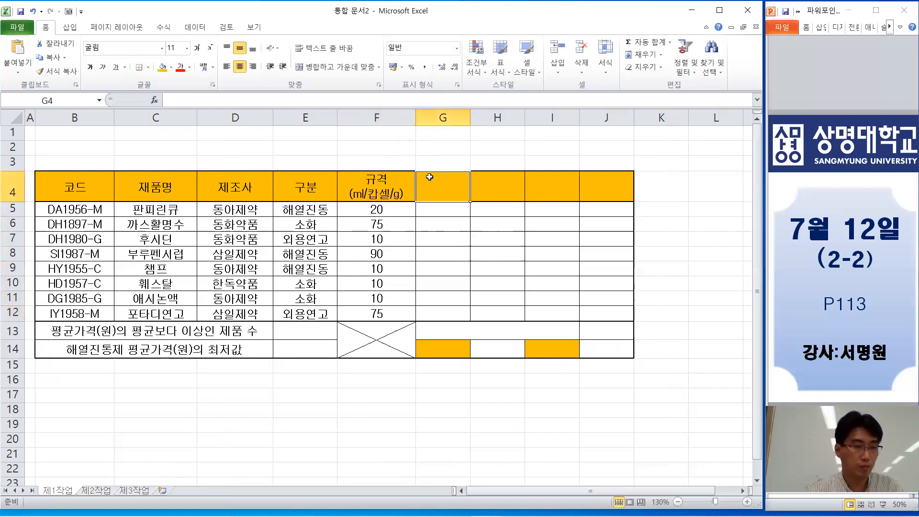
{"action": "type", "text": "vudrbs"}
{"action": "key", "text": "BackSpace"}
{"action": "key", "text": "BackSpace"}
{"action": "key", "text": "BackSpace"}
{"action": "key", "text": "BackSpace"}
{"action": "key", "text": "BackSpace"}
{"action": "key", "text": "BackSpace"}
Enter the two-line header "평균가격" over "(원)" in G4.
{"action": "type", "text": "평균가격"}
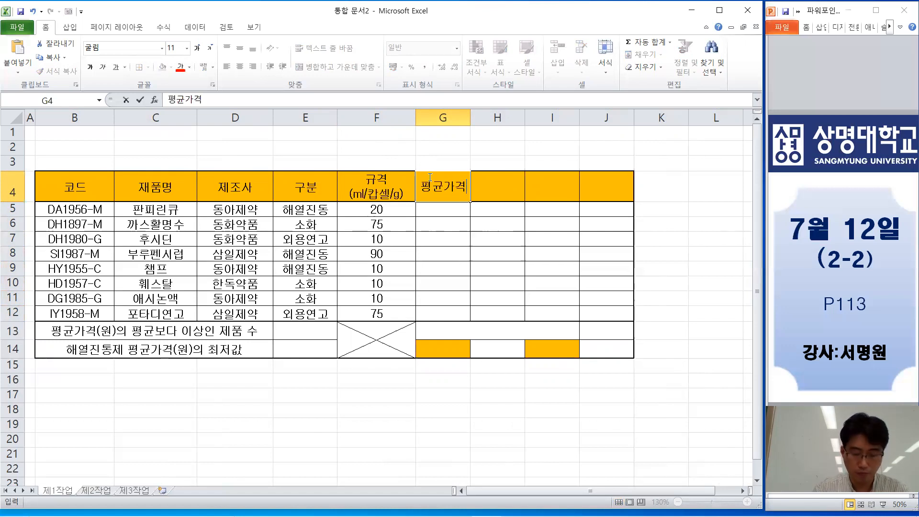
{"action": "key", "text": "alt+Return"}
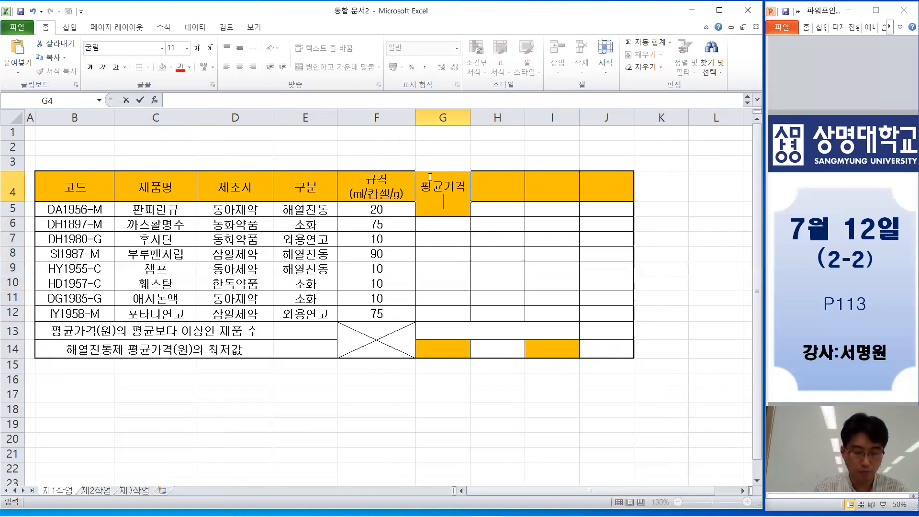
{"action": "type", "text": "(원"}
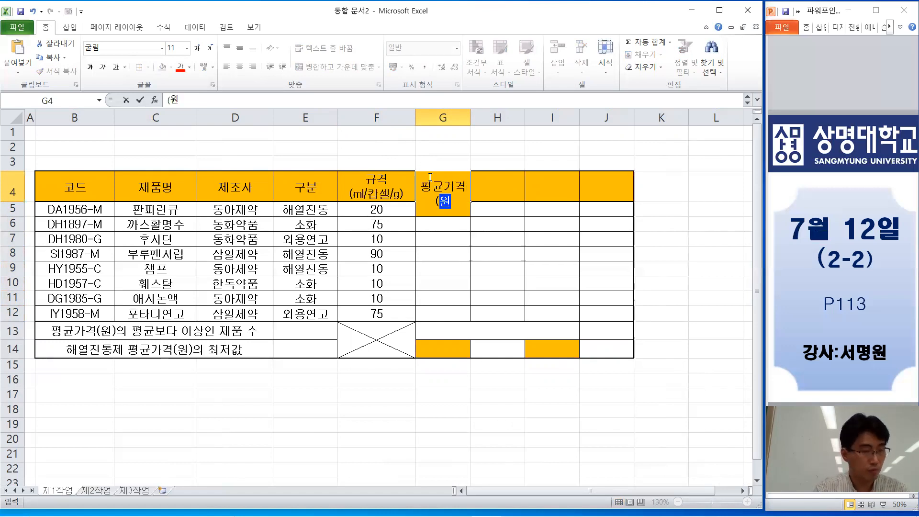
{"action": "type", "text": ")"}
{"action": "key", "text": "Tab"}
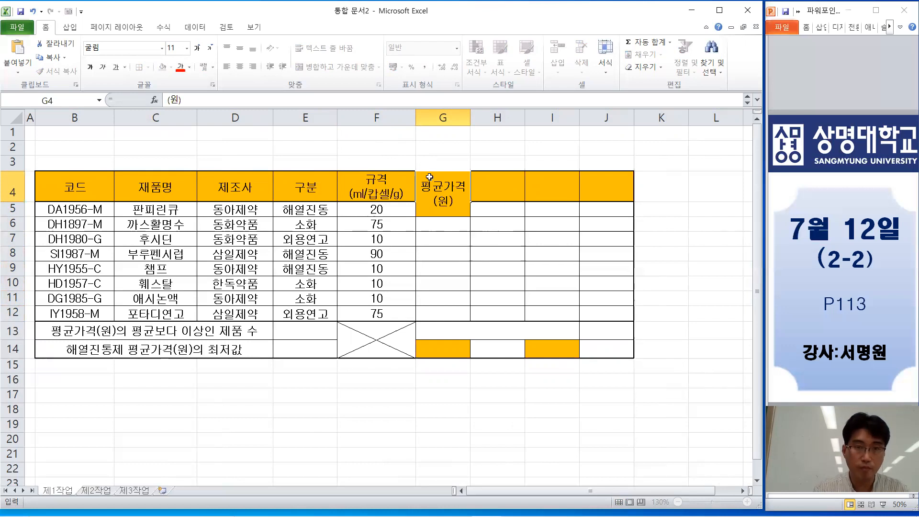
Enter the two-line header "최저가격" over "(원)" in H4, "순위" in I4 and "제품이력" in J4.
{"action": "type", "text": "최저가격"}
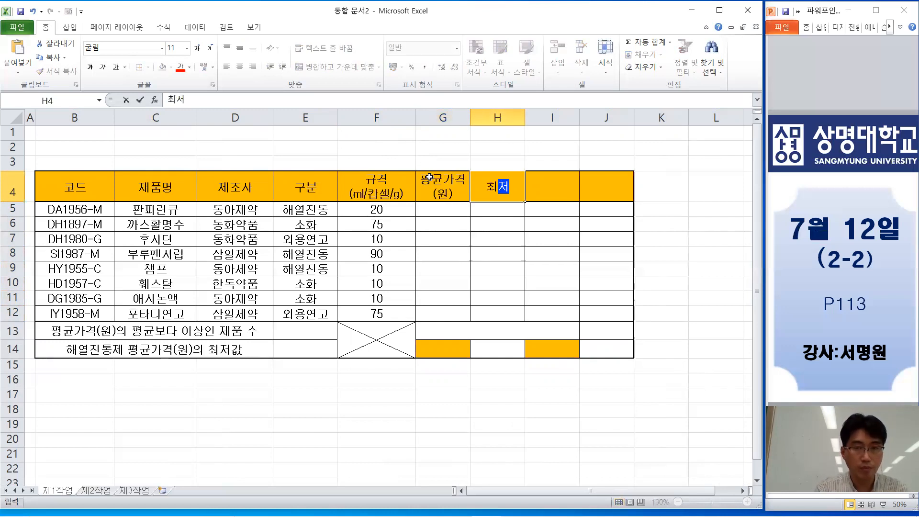
{"action": "key", "text": "alt+Return"}
{"action": "type", "text": "(원)"}
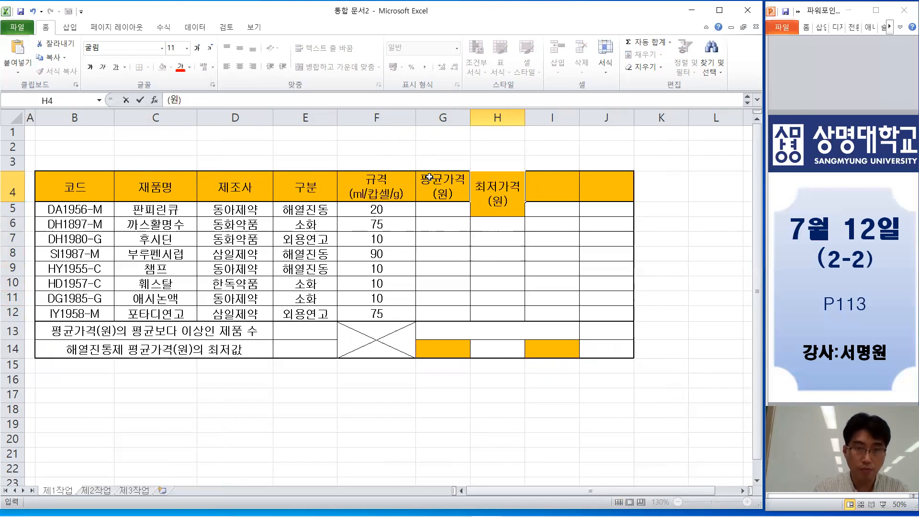
{"action": "key", "text": "Tab"}
{"action": "type", "text": "순위"}
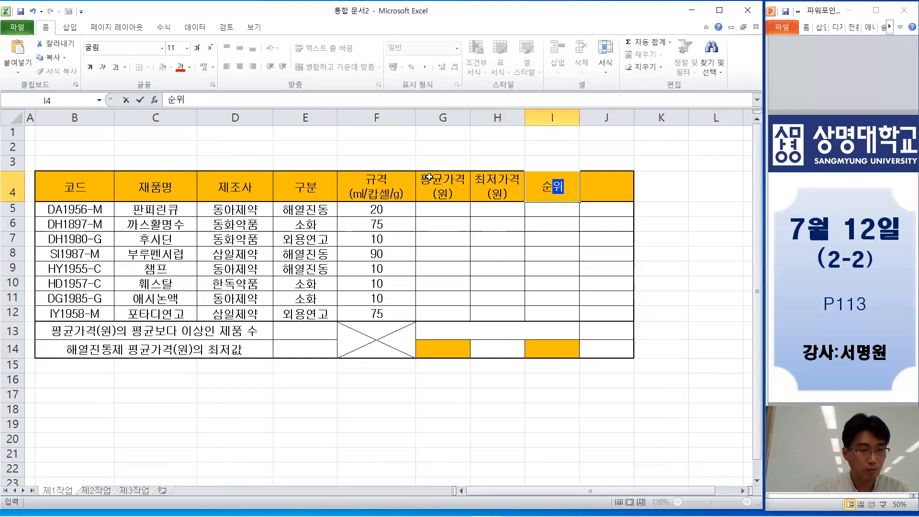
{"action": "key", "text": "Tab"}
{"action": "type", "text": "제품이력"}
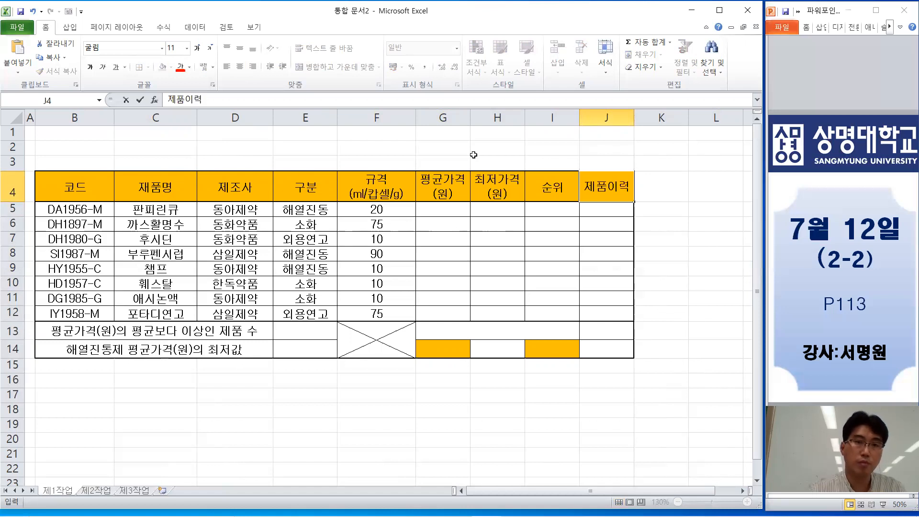
{"action": "left_click", "coordinate": [451, 212]}
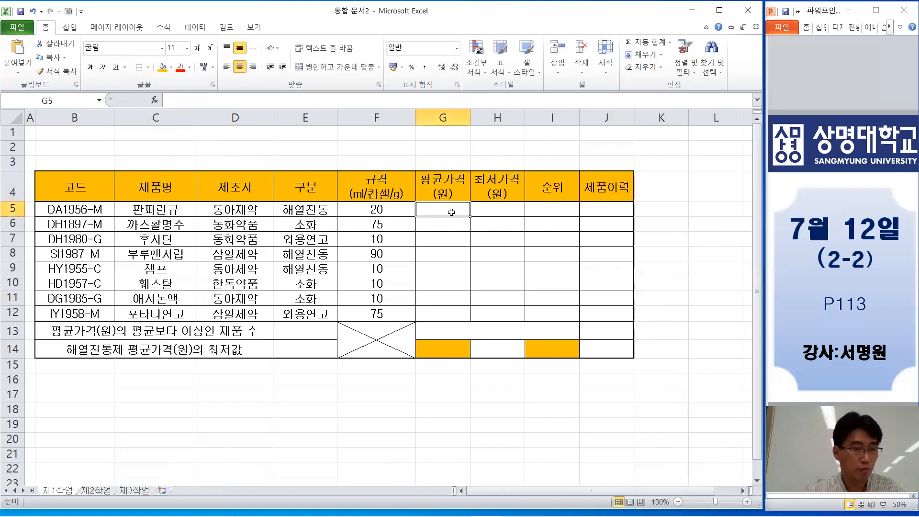
Apply the comma number style to F5:H12 and enter the 평균가격 values 400 and 580 in G5:G6.
{"action": "left_click_drag", "start_coordinate": [404, 210], "coordinate": [488, 315]}
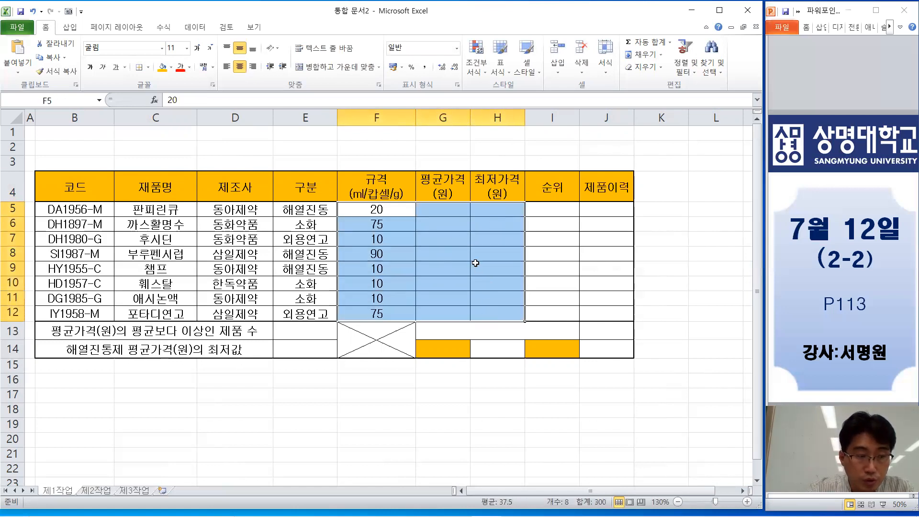
{"action": "left_click", "coordinate": [425, 67]}
{"action": "left_click", "coordinate": [443, 210]}
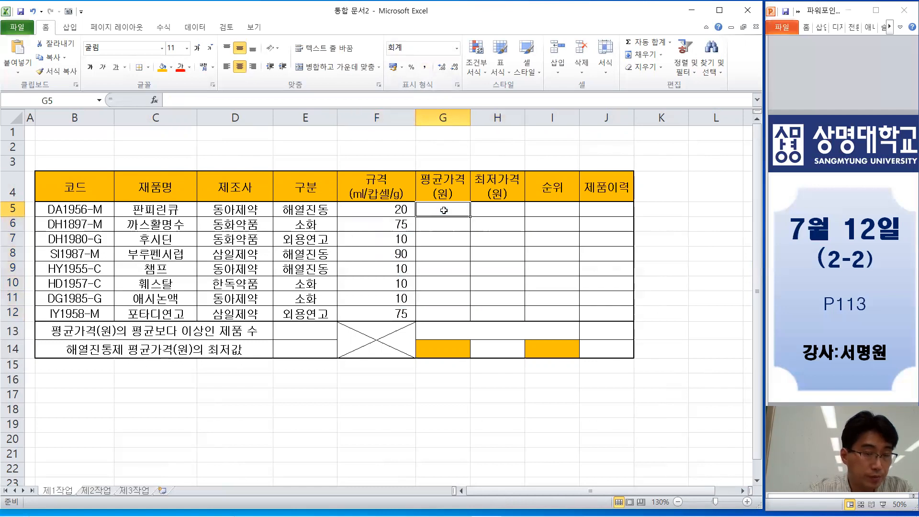
{"action": "type", "text": "400"}
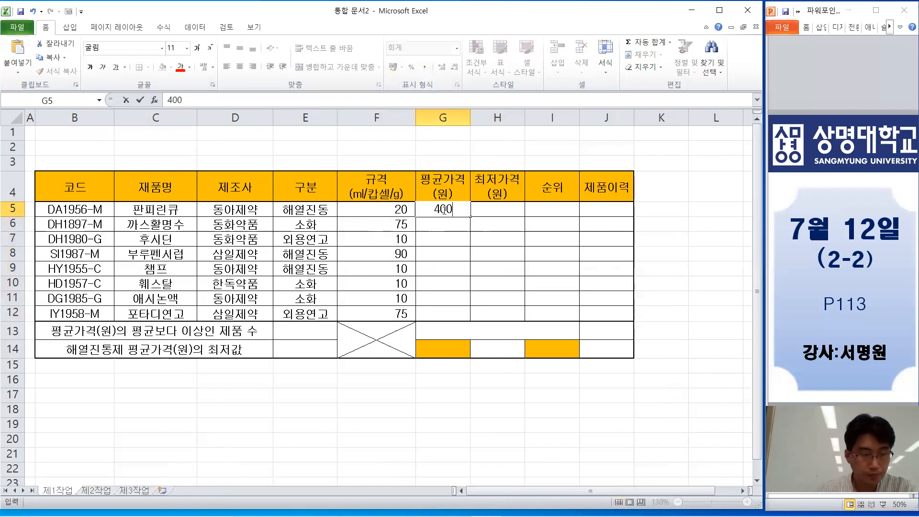
{"action": "key", "text": "Return"}
{"action": "type", "text": "580"}
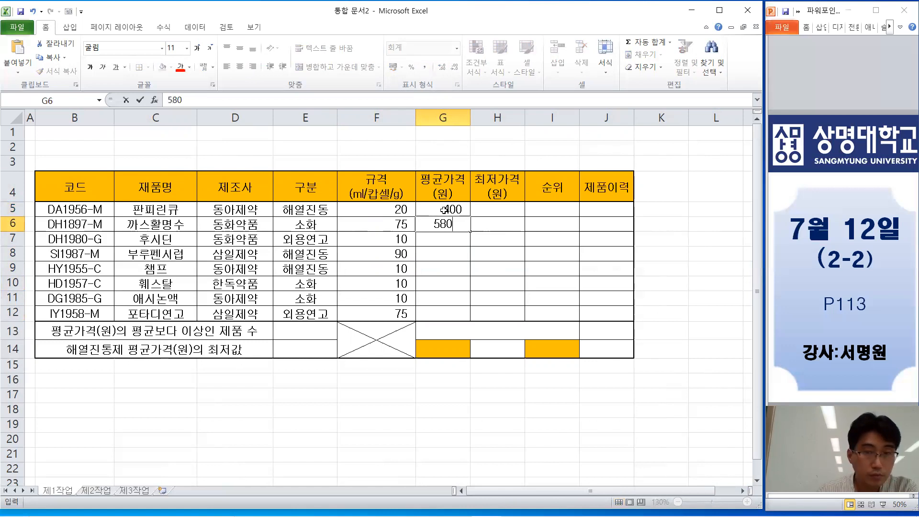
{"action": "key", "text": "Return"}
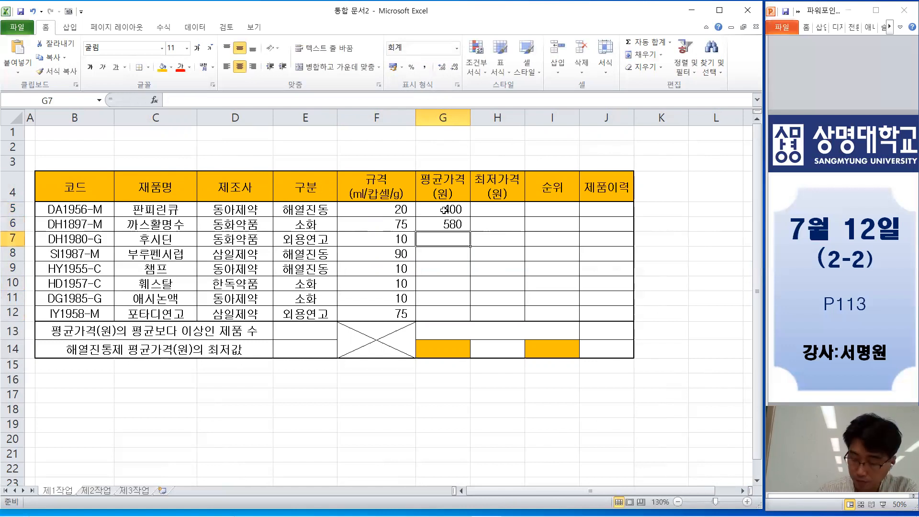
Enter the 평균가격 values 5200, 4300, 2000, 2000, 4800 and 500 in G7:G12.
{"action": "type", "text": "5200"}
{"action": "key", "text": "Return"}
{"action": "type", "text": "4"}
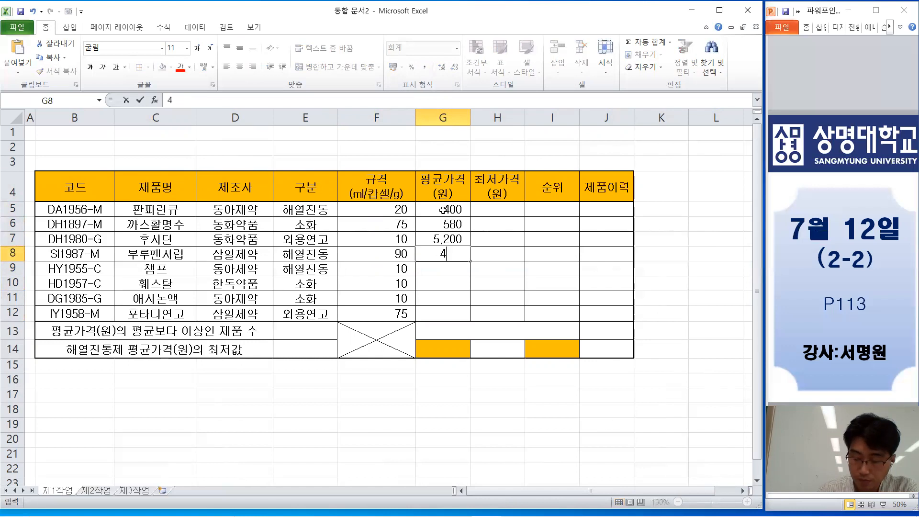
{"action": "type", "text": ",300"}
{"action": "key", "text": "Return"}
{"action": "type", "text": "2,000"}
{"action": "key", "text": "Return"}
{"action": "type", "text": "2000"}
{"action": "key", "text": "Return"}
{"action": "type", "text": "4800"}
{"action": "key", "text": "Return"}
{"action": "type", "text": "500"}
Enter the 최저가격 values 350, 500, 4500 and 3900 in H5:H8.
{"action": "left_click", "coordinate": [501, 206]}
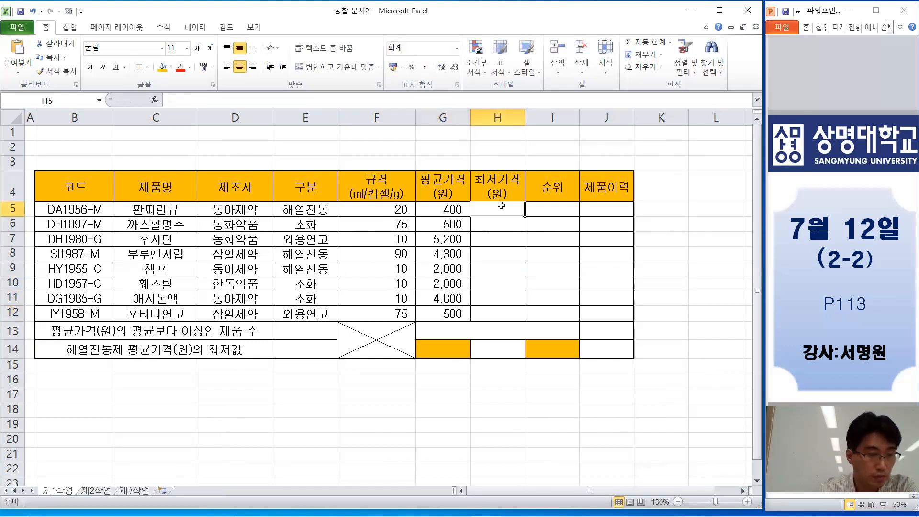
{"action": "type", "text": "350"}
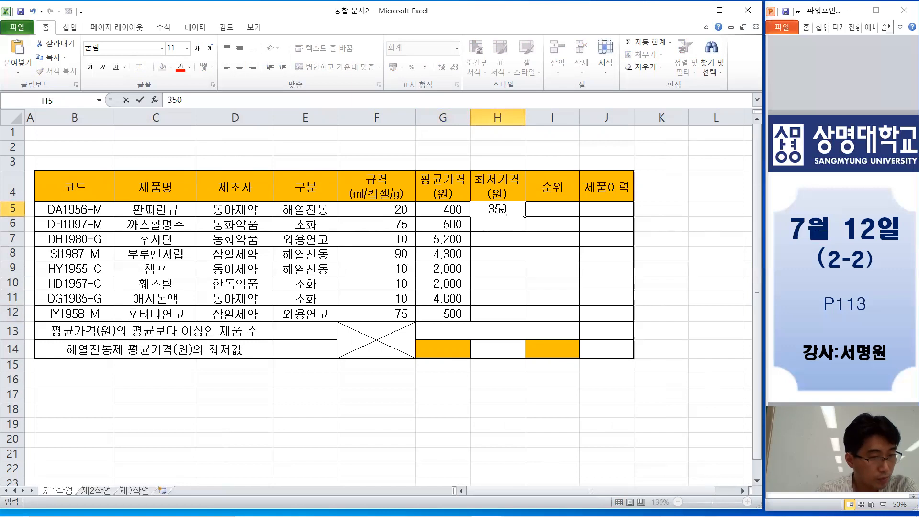
{"action": "key", "text": "Return"}
{"action": "type", "text": "500"}
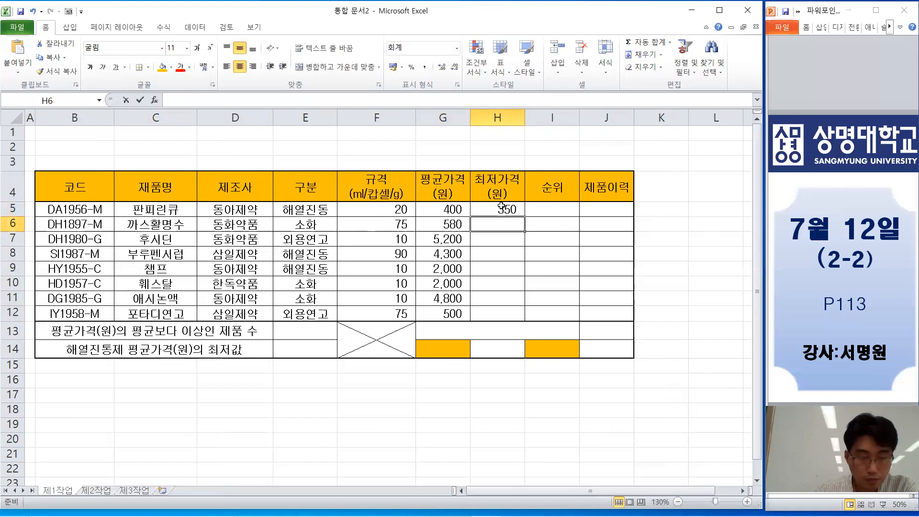
{"action": "key", "text": "Return"}
{"action": "type", "text": "4,500"}
{"action": "key", "text": "Return"}
{"action": "type", "text": "3,900"}
{"action": "key", "text": "Return"}
Enter the 최저가격 values 1600, 1800, 4100 and 400 in H9:H12.
{"action": "type", "text": "1,60"}
{"action": "type", "text": "0"}
{"action": "key", "text": "Return"}
{"action": "type", "text": "1800"}
{"action": "key", "text": "Return"}
{"action": "type", "text": "4100"}
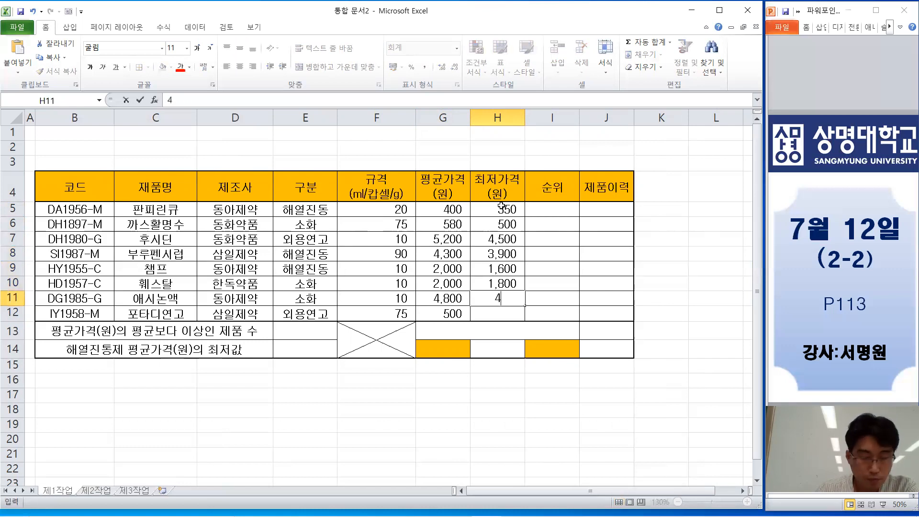
{"action": "key", "text": "Return"}
{"action": "type", "text": "400"}
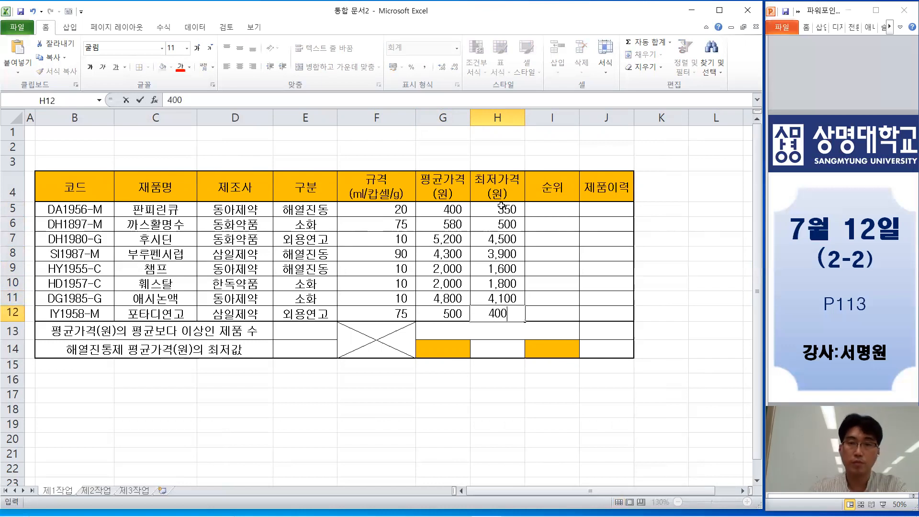
Enter the label "최저가격(원)의 중간값" in the merged cell G13.
{"action": "left_click", "coordinate": [448, 328]}
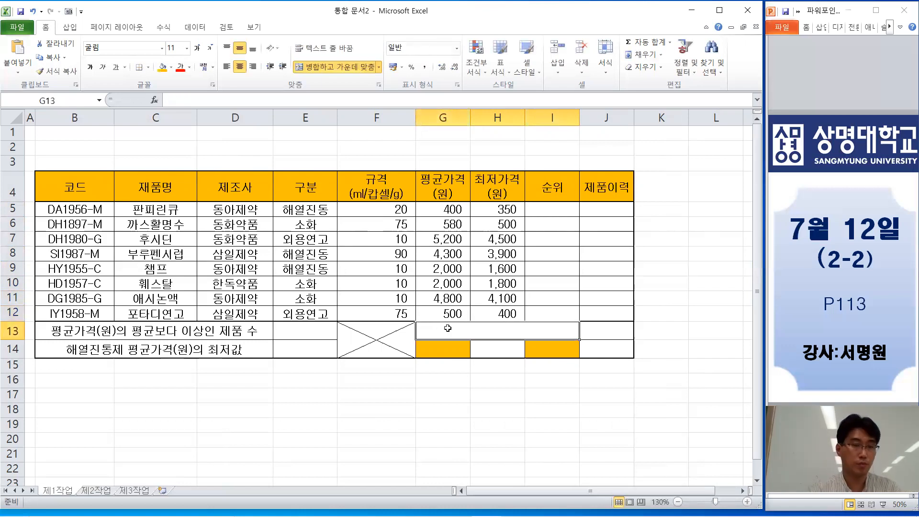
{"action": "type", "text": "최저"}
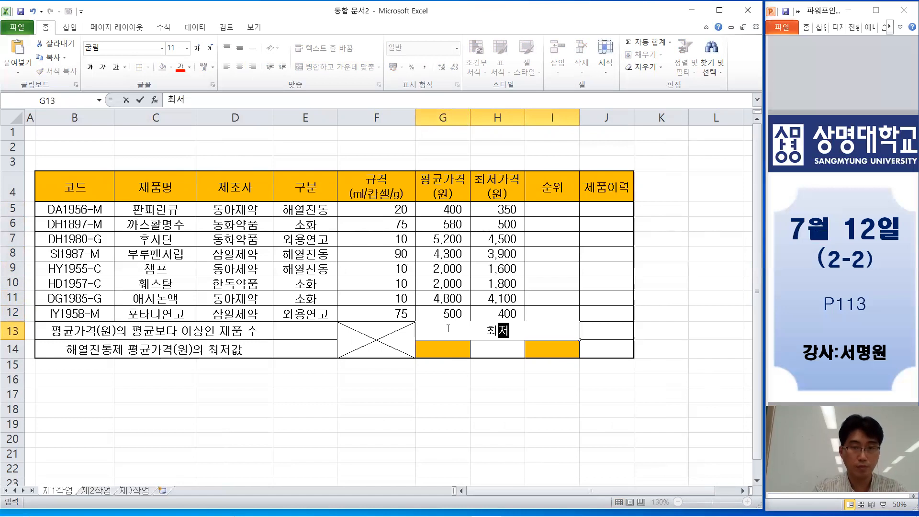
{"action": "type", "text": "가격("}
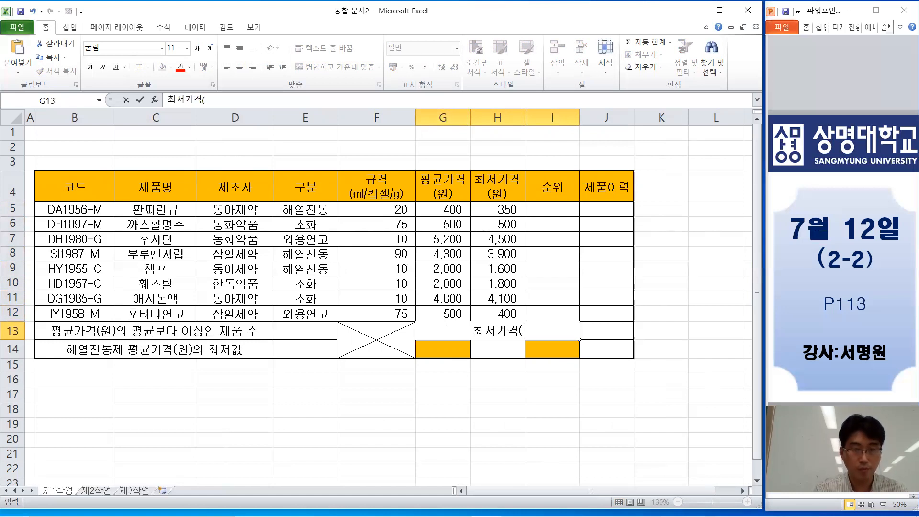
{"action": "type", "text": "원)의 중간값"}
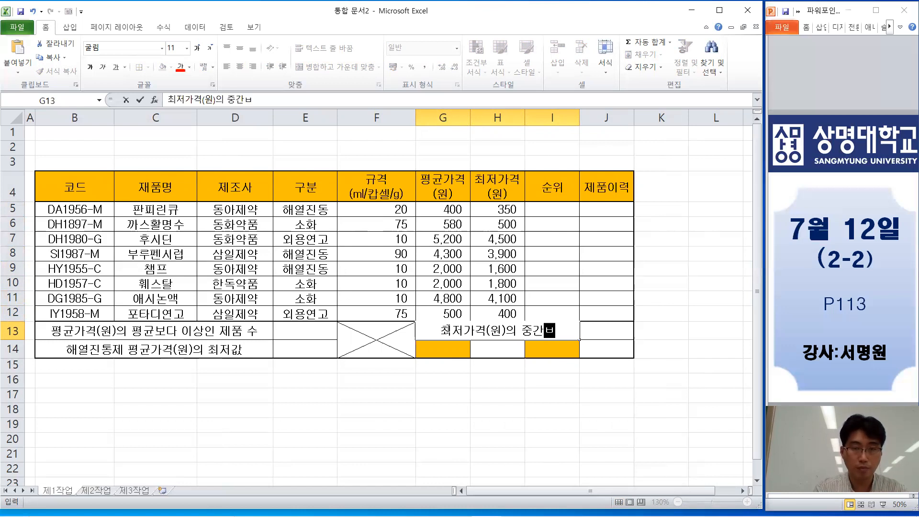
{"action": "key", "text": "Return"}
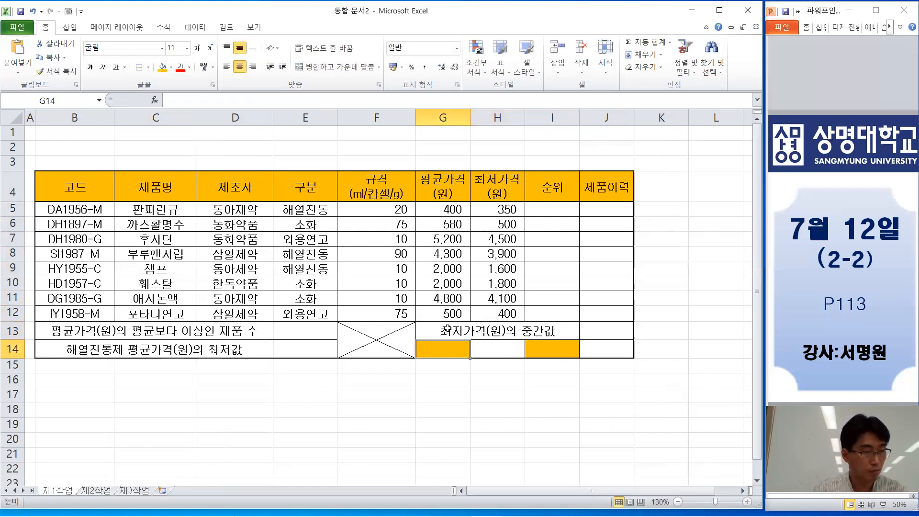
Enter the labels "제품명" in G14 and "최저가격(원)" in I14.
{"action": "type", "text": "제품명"}
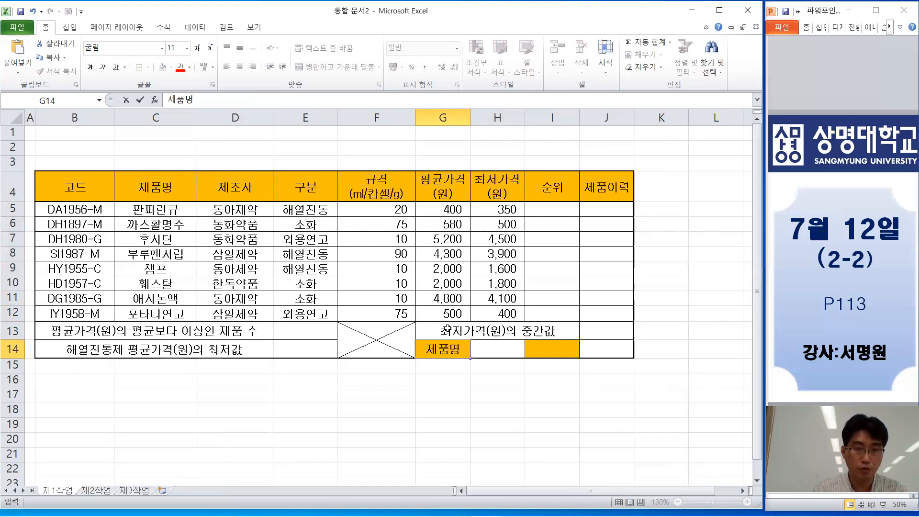
{"action": "key", "text": "Tab"}
{"action": "key", "text": "Tab"}
{"action": "type", "text": "최"}
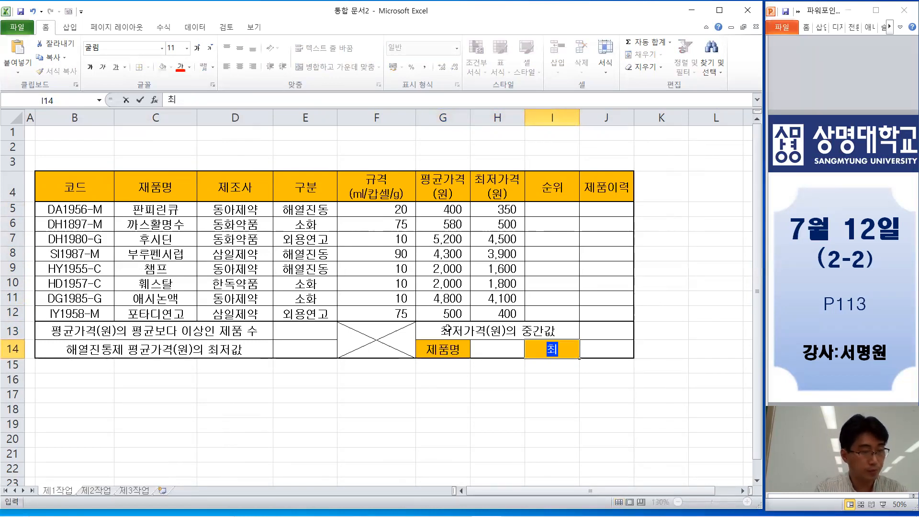
{"action": "type", "text": "저가격(원)"}
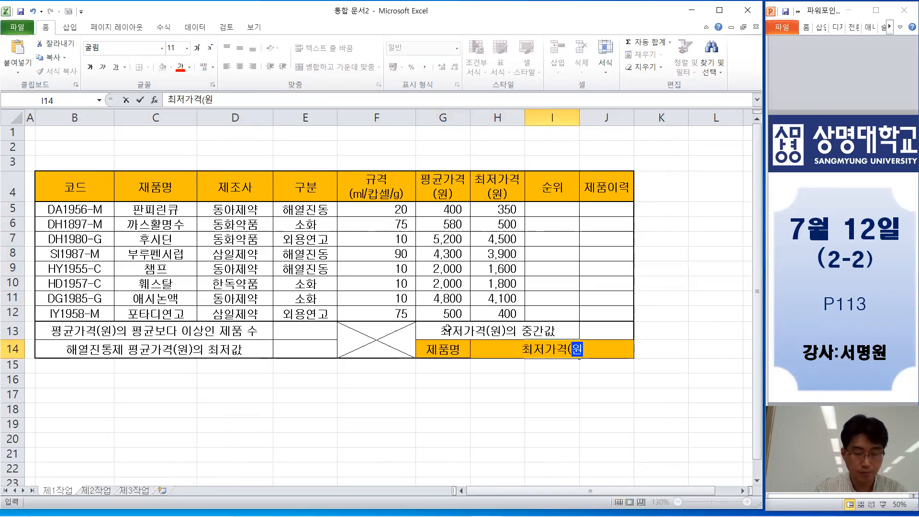
{"action": "left_click", "coordinate": [542, 445]}
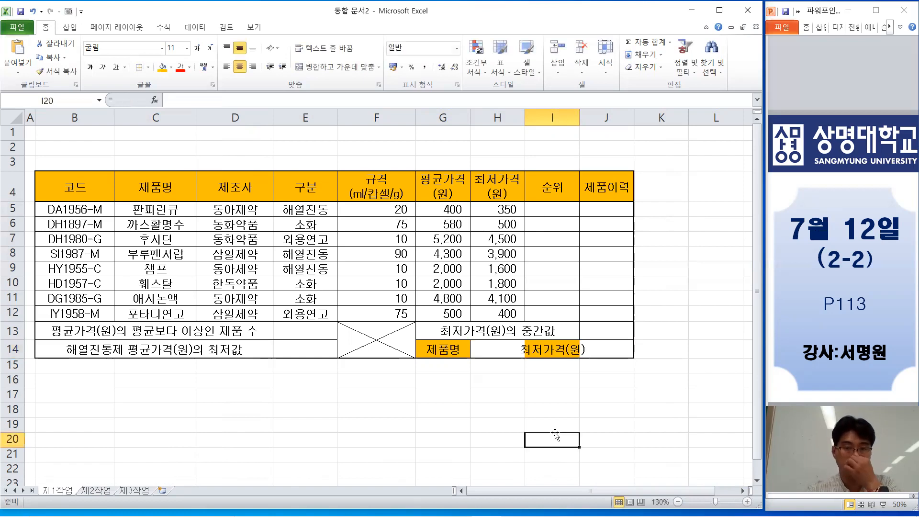
Widen columns G, H and I so that the "최저가격(원)" label fits inside I14.
{"action": "left_click_drag", "start_coordinate": [580, 113], "coordinate": [595, 118]}
{"action": "left_click_drag", "start_coordinate": [470, 117], "coordinate": [552, 116]}
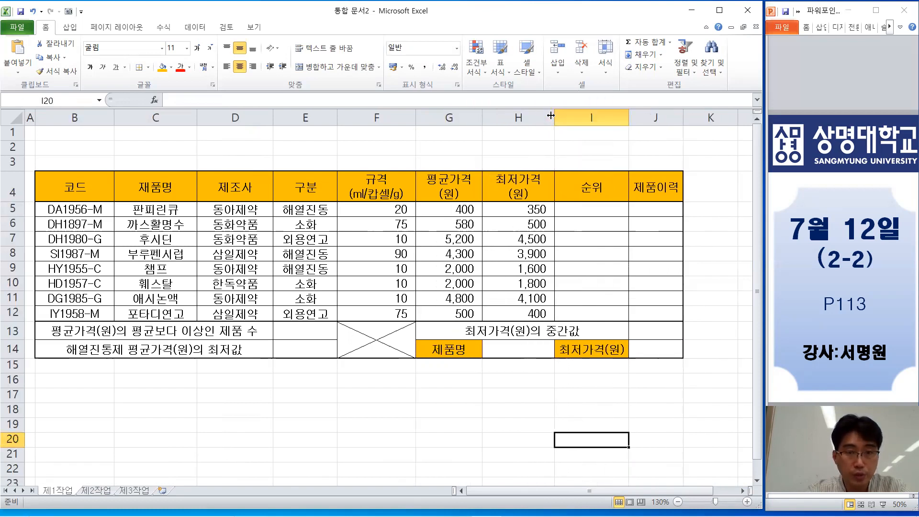
Correct the misspelled header in C4 to "제품명".
{"action": "double_click", "coordinate": [153, 187]}
{"action": "key", "text": "BackSpace"}
{"action": "type", "text": "제"}
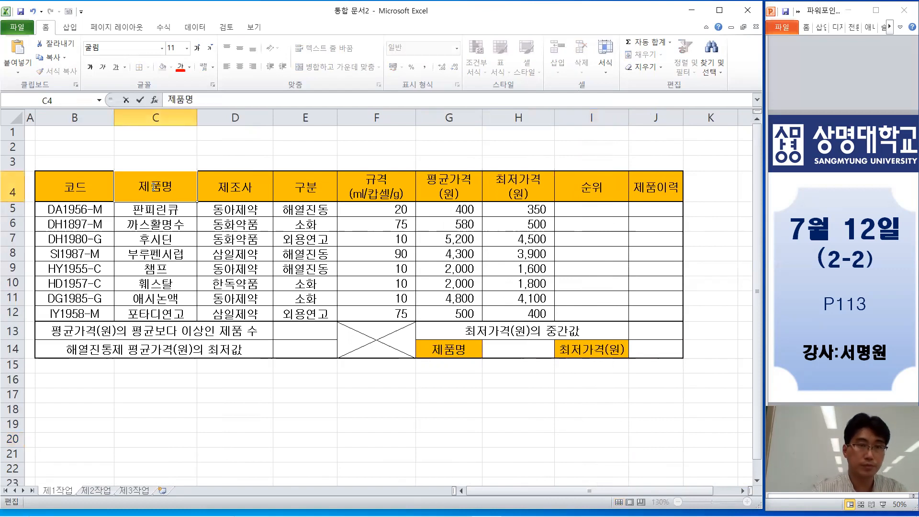
{"action": "left_click", "coordinate": [308, 296]}
Widen the 제품이력 column J slightly.
{"action": "left_click", "coordinate": [493, 274]}
{"action": "left_click_drag", "start_coordinate": [683, 117], "coordinate": [699, 118]}
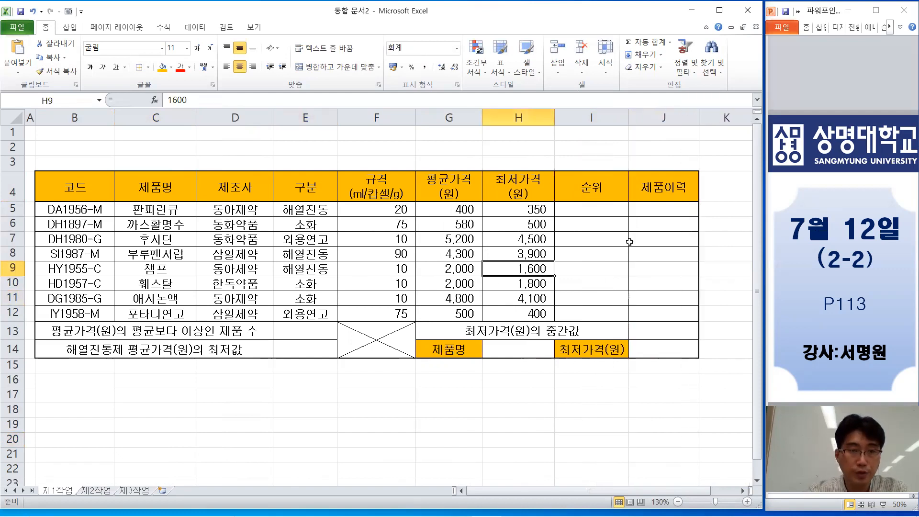
{"action": "left_click", "coordinate": [485, 401]}
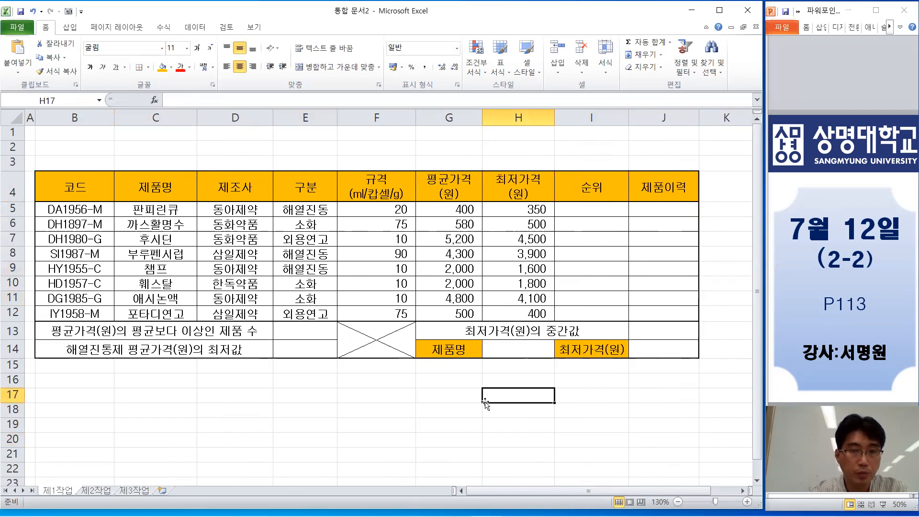
Narrow column L, and merge and center cells L3:L4.
{"action": "left_click", "coordinate": [743, 490]}
{"action": "left_click", "coordinate": [743, 489]}
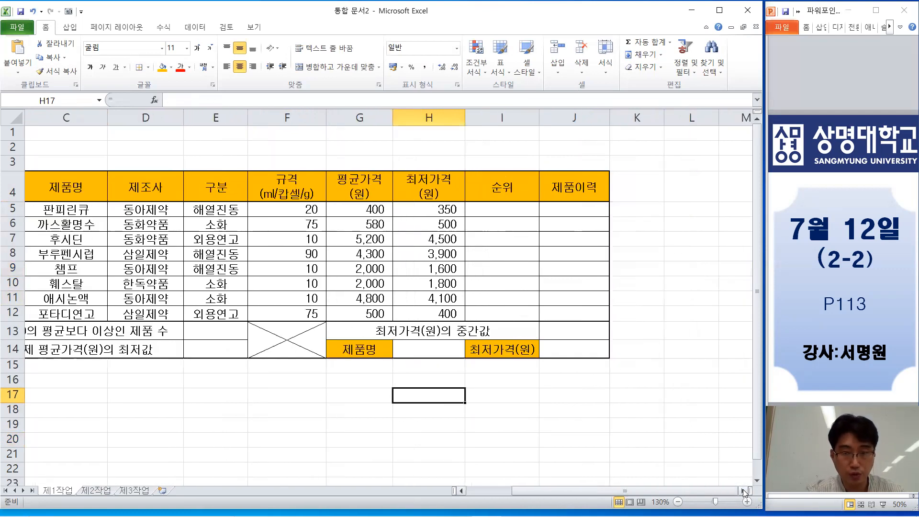
{"action": "left_click", "coordinate": [742, 490]}
{"action": "left_click", "coordinate": [743, 491]}
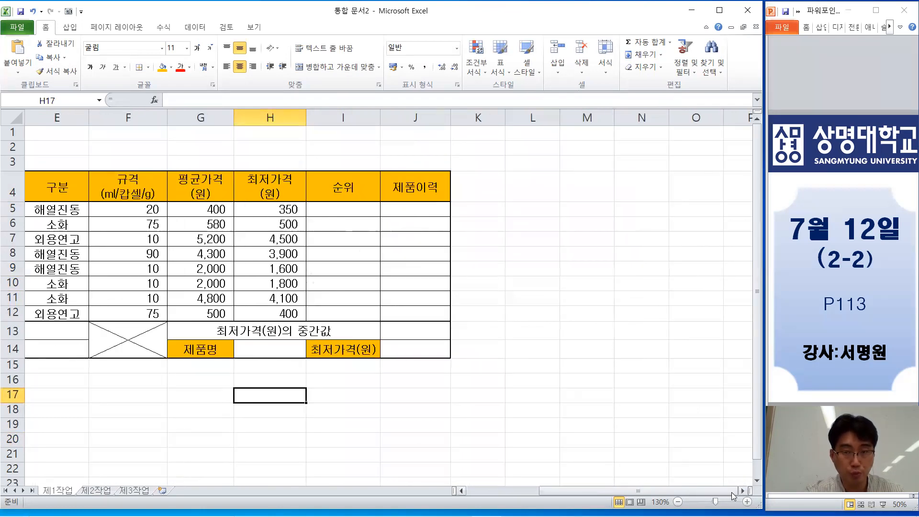
{"action": "mouse_move", "coordinate": [726, 491]}
{"action": "left_mouse_down"}
{"action": "mouse_move", "coordinate": [671, 490]}
{"action": "mouse_move", "coordinate": [740, 485]}
{"action": "left_mouse_up"}
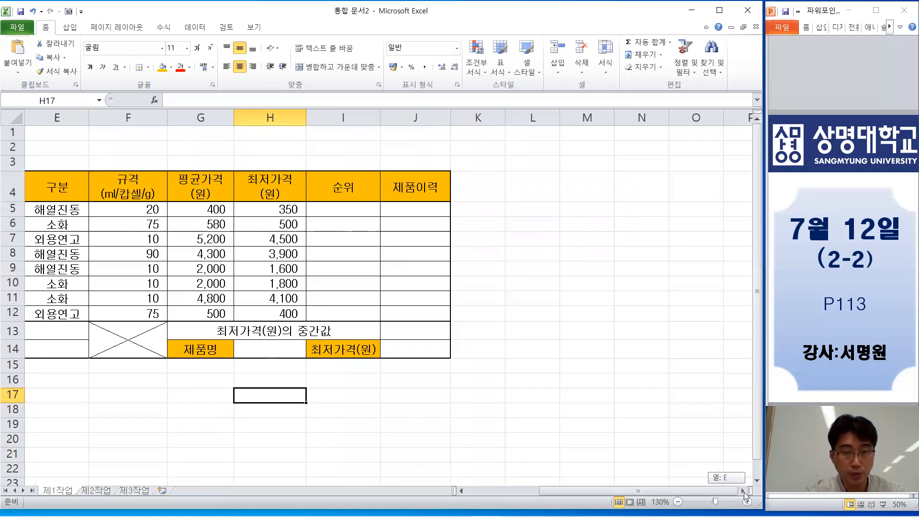
{"action": "left_click", "coordinate": [743, 490]}
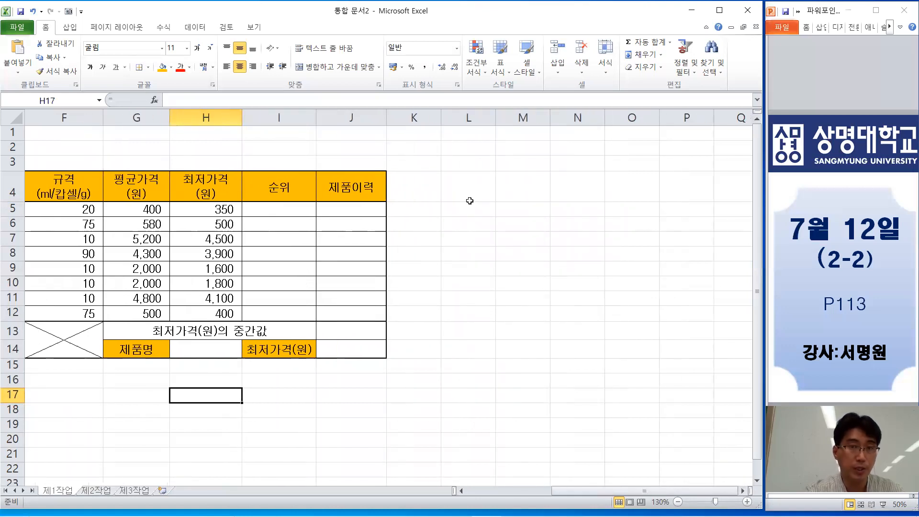
{"action": "left_click_drag", "start_coordinate": [496, 121], "coordinate": [473, 121]}
{"action": "left_click_drag", "start_coordinate": [463, 164], "coordinate": [461, 177]}
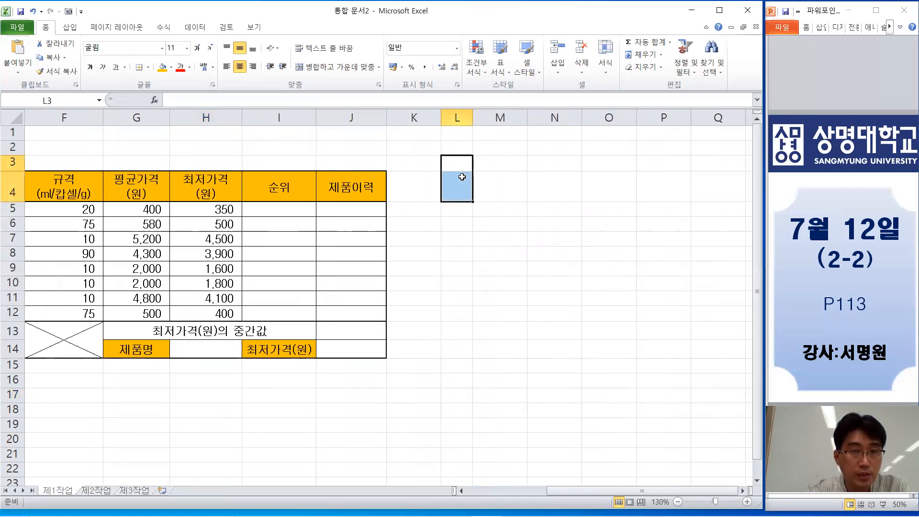
{"action": "left_click", "coordinate": [318, 67]}
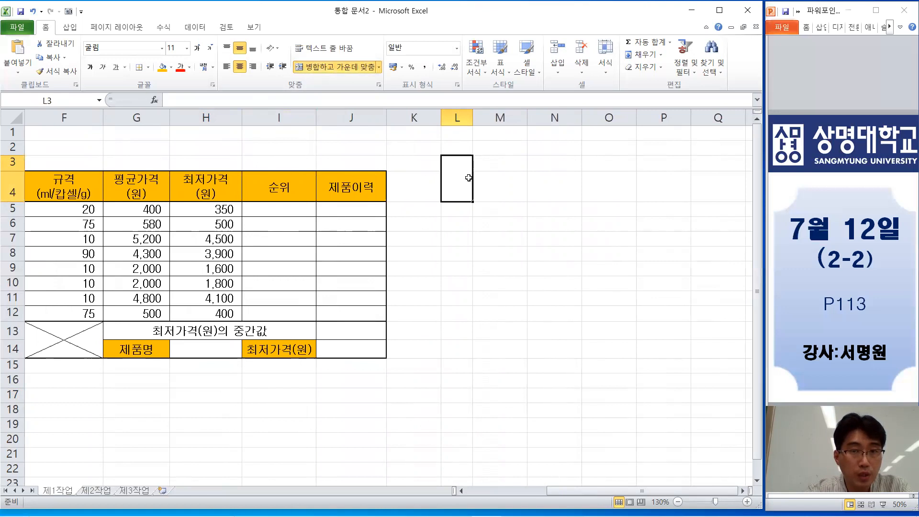
Apply all borders to the range L3:O4.
{"action": "left_click_drag", "start_coordinate": [489, 177], "coordinate": [610, 189]}
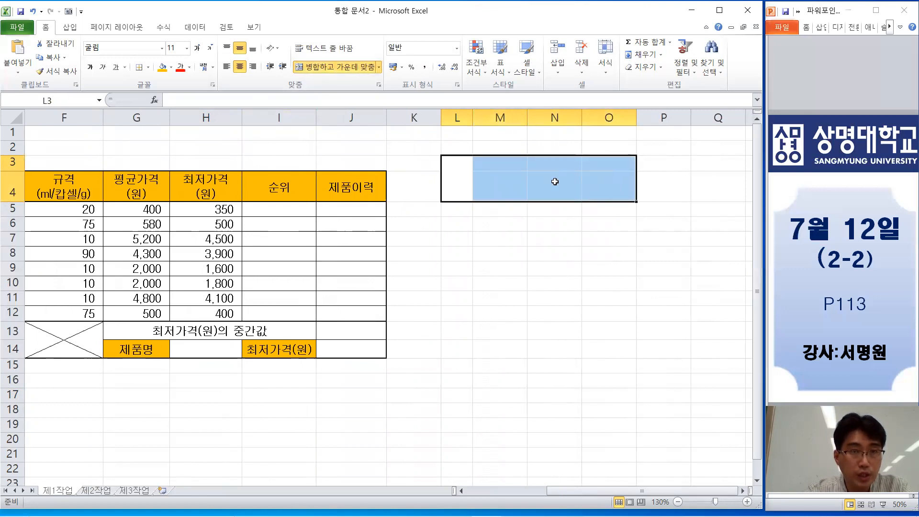
{"action": "left_click", "coordinate": [148, 67]}
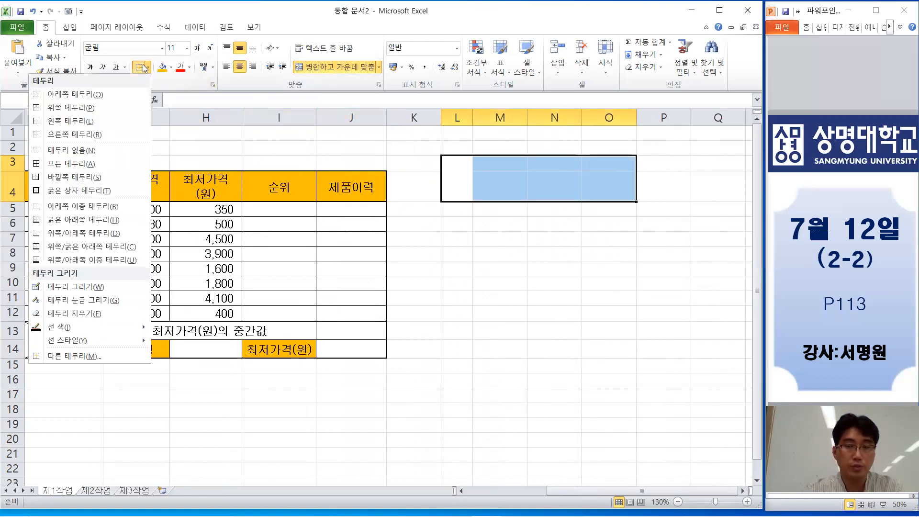
{"action": "left_click", "coordinate": [84, 166]}
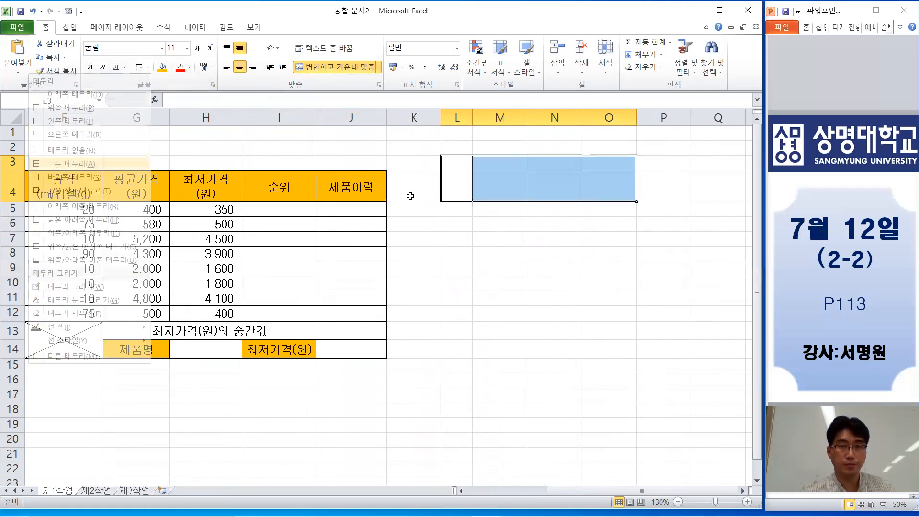
Enter "결재" on two lines in merged cell L3, and "담당", "팀장" and "부장" in M3:O3.
{"action": "left_click", "coordinate": [453, 184]}
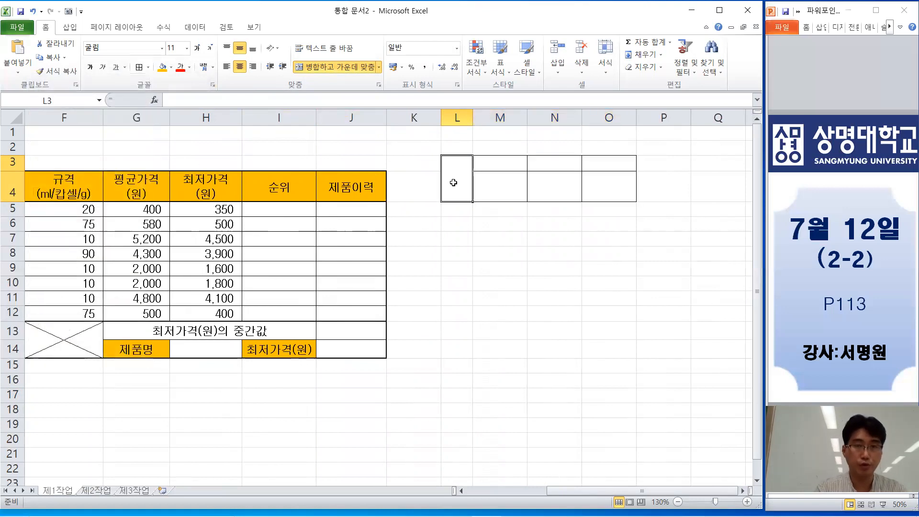
{"action": "type", "text": "결"}
{"action": "key", "text": "alt+Return"}
{"action": "type", "text": "재"}
{"action": "key", "text": "Tab"}
{"action": "type", "text": "담당"}
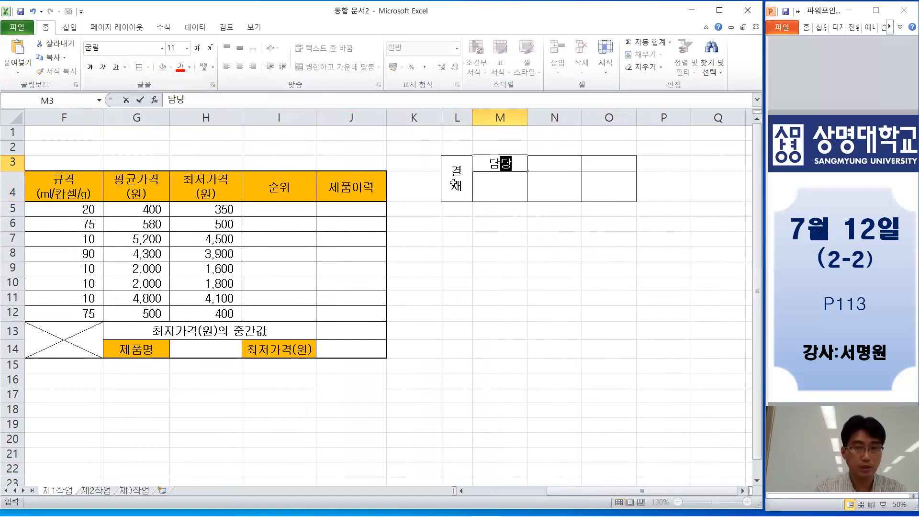
{"action": "key", "text": "Tab"}
{"action": "type", "text": "팀자ㅇ"}
{"action": "key", "text": "Tab"}
{"action": "type", "text": "부장"}
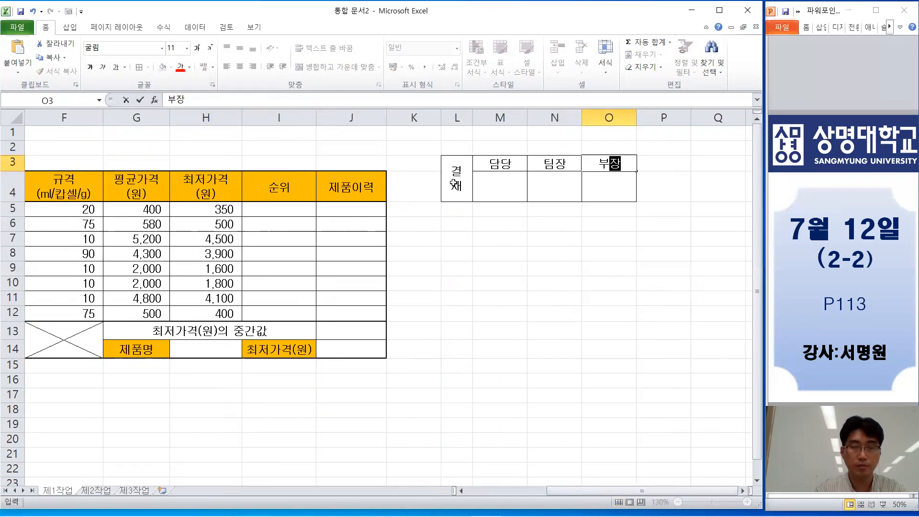
{"action": "key", "text": "Return"}
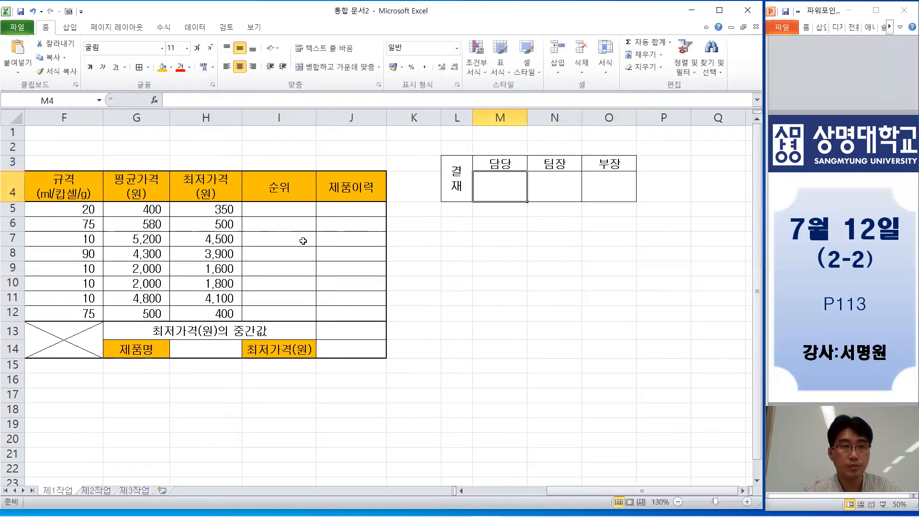
Increase the height of row 4 and slightly widen columns M, N and O of the approval box.
{"action": "left_click_drag", "start_coordinate": [16, 199], "coordinate": [16, 206]}
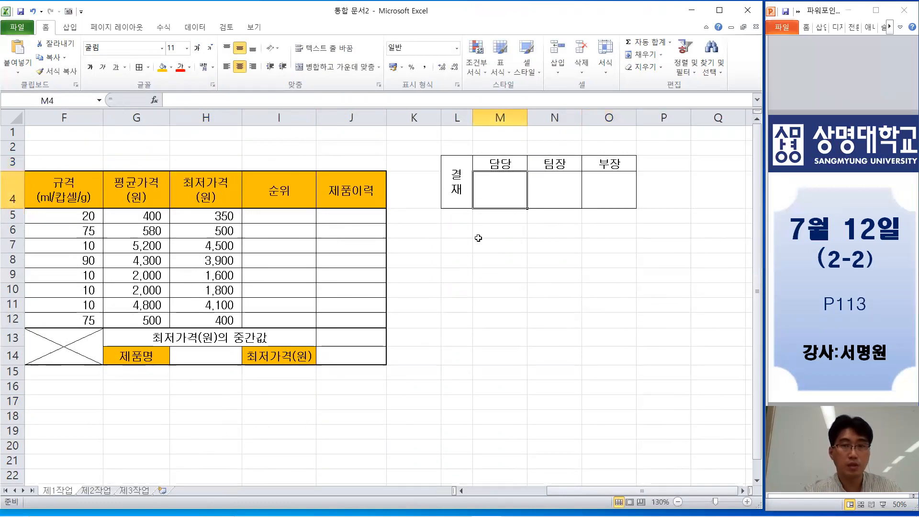
{"action": "left_click", "coordinate": [524, 244]}
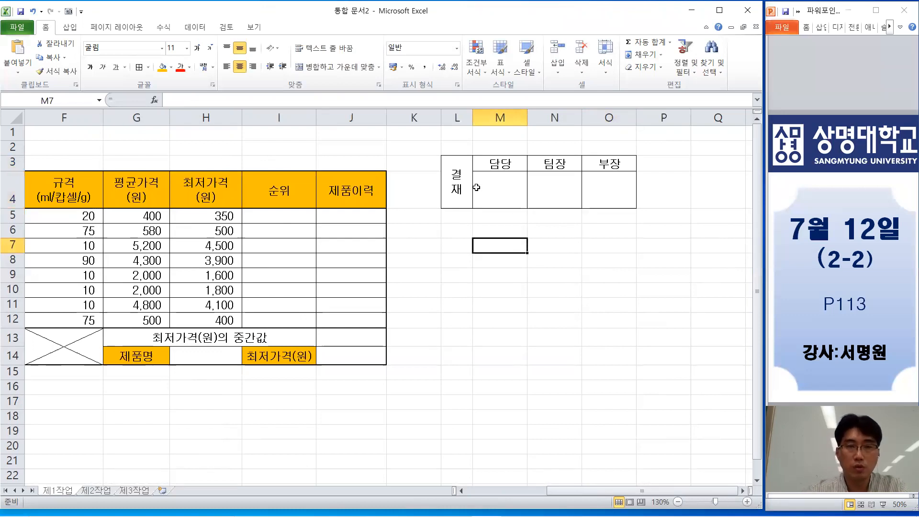
{"action": "left_click_drag", "start_coordinate": [529, 116], "coordinate": [654, 116]}
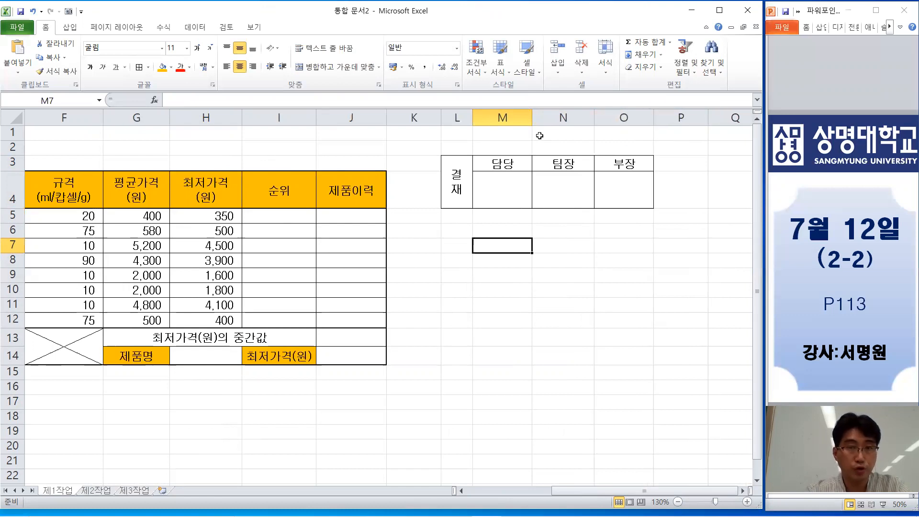
{"action": "left_click_drag", "start_coordinate": [531, 118], "coordinate": [534, 117]}
{"action": "left_click_drag", "start_coordinate": [595, 121], "coordinate": [600, 122]}
{"action": "left_click_drag", "start_coordinate": [16, 208], "coordinate": [16, 213]}
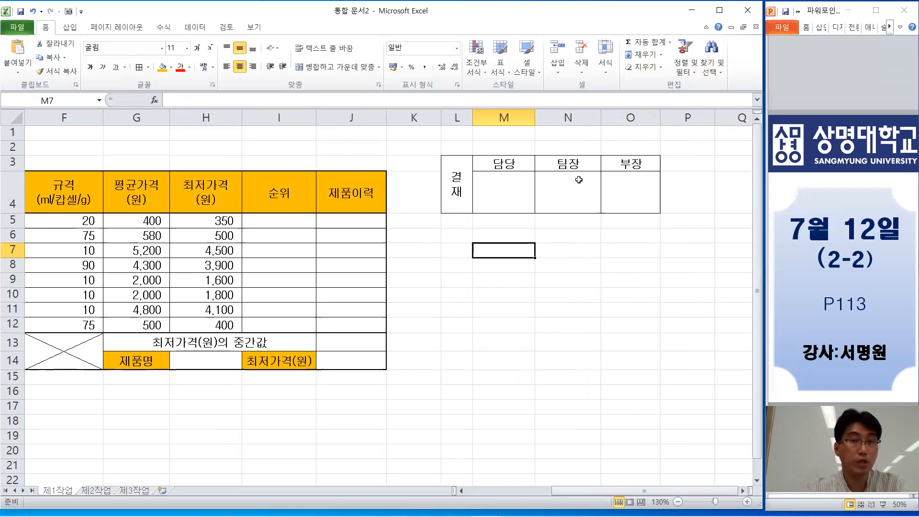
Locate the 카메라 command among all commands in the Quick Access Toolbar options, and close the options without changes.
{"action": "left_click_drag", "start_coordinate": [453, 184], "coordinate": [622, 192]}
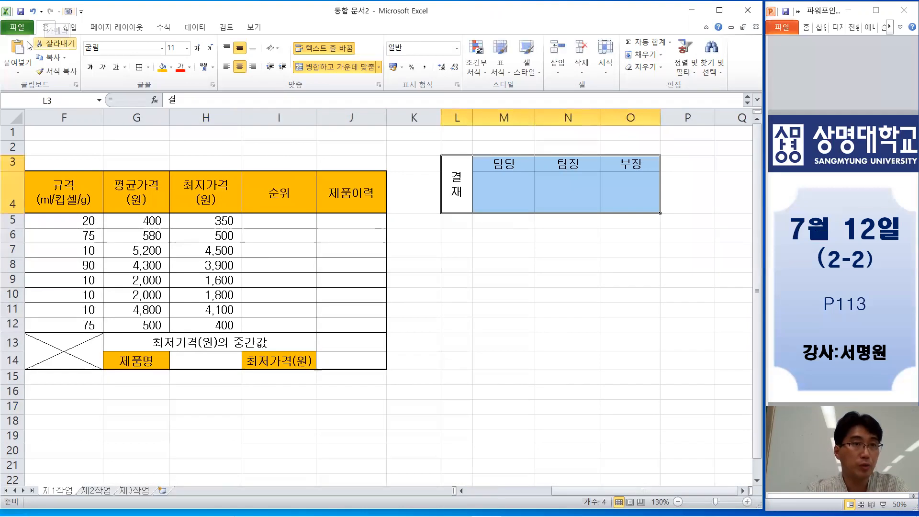
{"action": "left_click", "coordinate": [17, 27]}
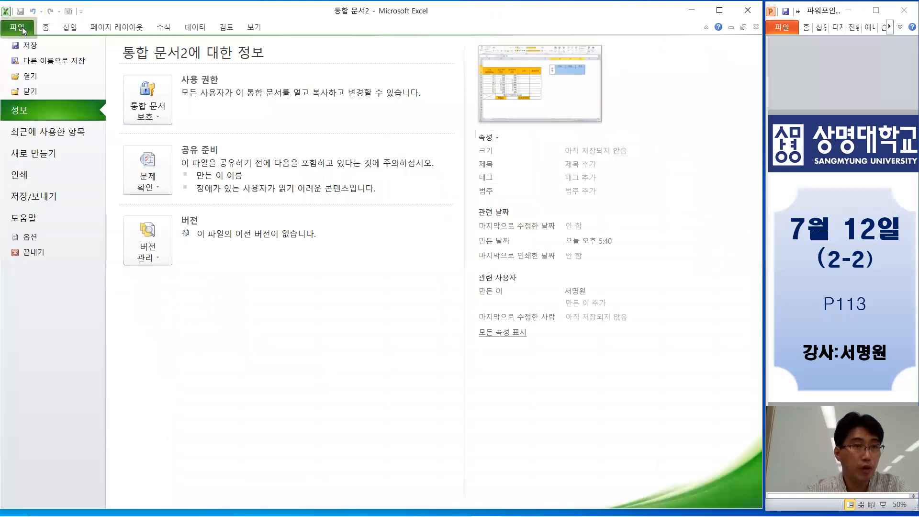
{"action": "left_click", "coordinate": [40, 237]}
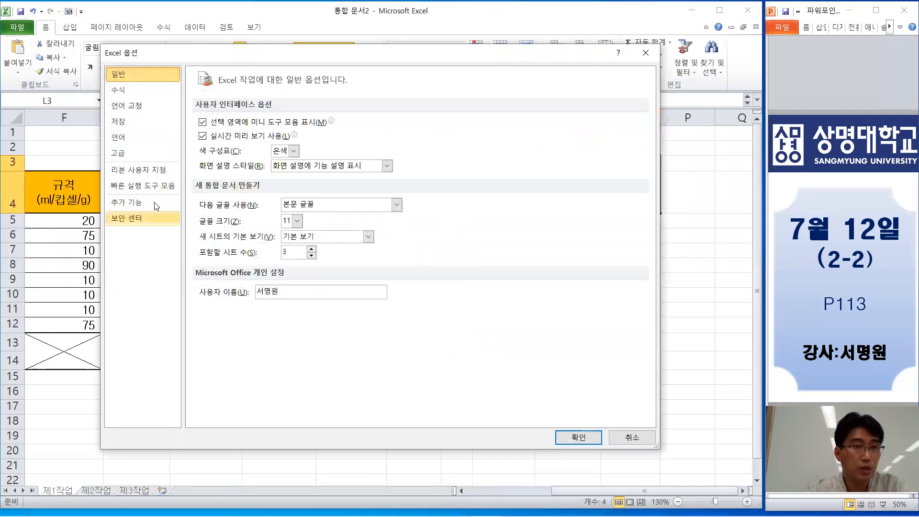
{"action": "left_click", "coordinate": [140, 191]}
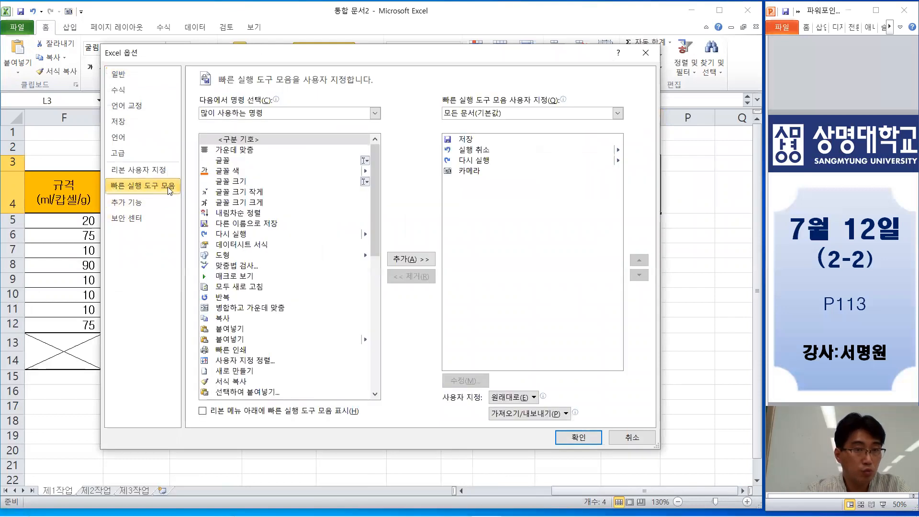
{"action": "left_click", "coordinate": [257, 114]}
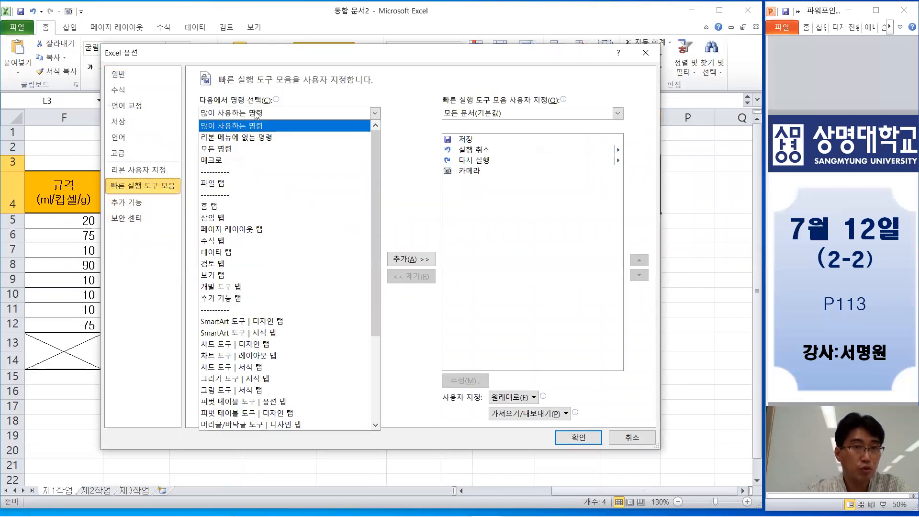
{"action": "left_click", "coordinate": [227, 153]}
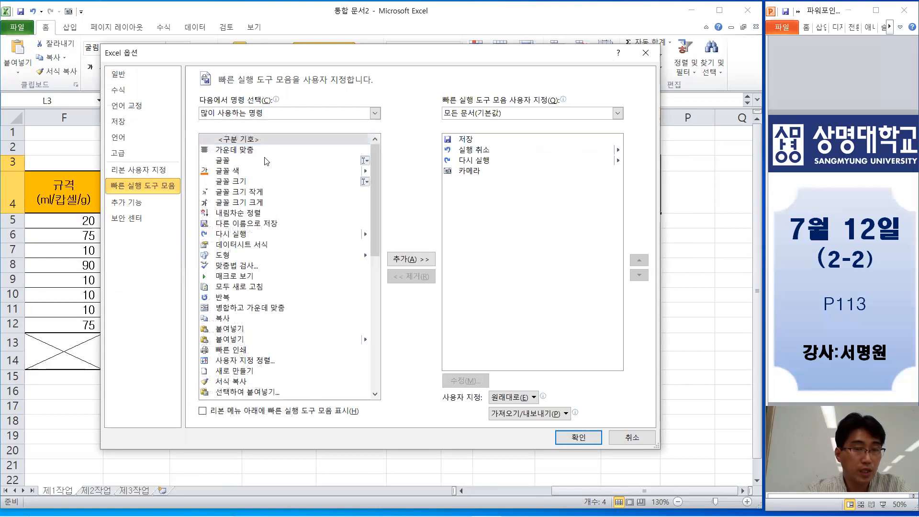
{"action": "left_click_drag", "start_coordinate": [378, 155], "coordinate": [376, 345]}
{"action": "left_click", "coordinate": [235, 329]}
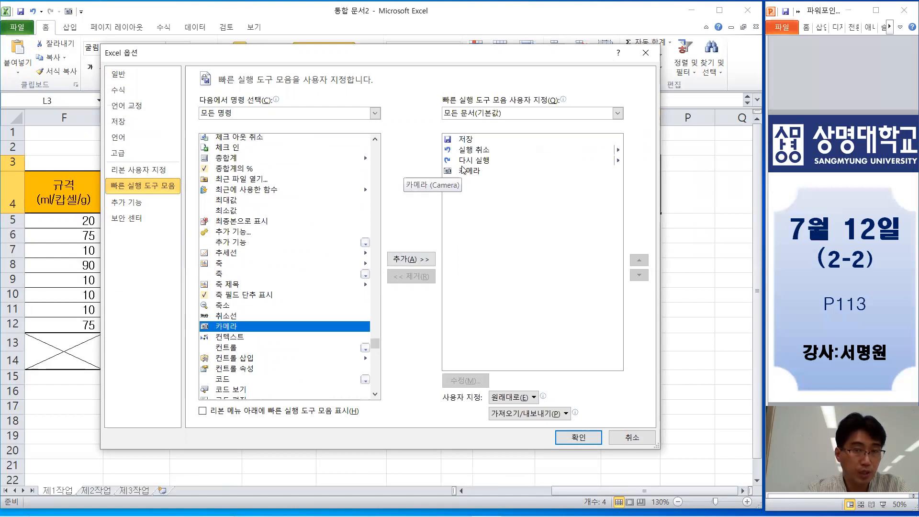
{"action": "left_click", "coordinate": [629, 437]}
{"action": "left_click_drag", "start_coordinate": [444, 182], "coordinate": [614, 188]}
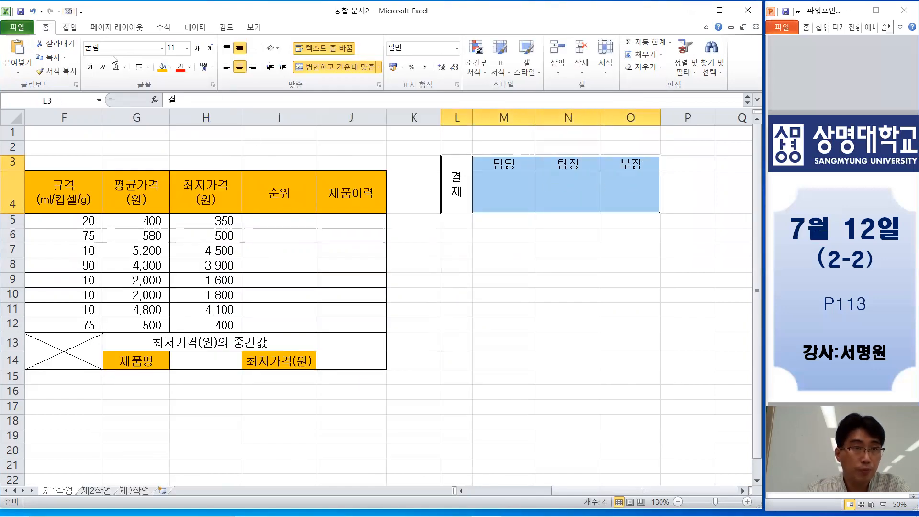
{"action": "left_click", "coordinate": [69, 11]}
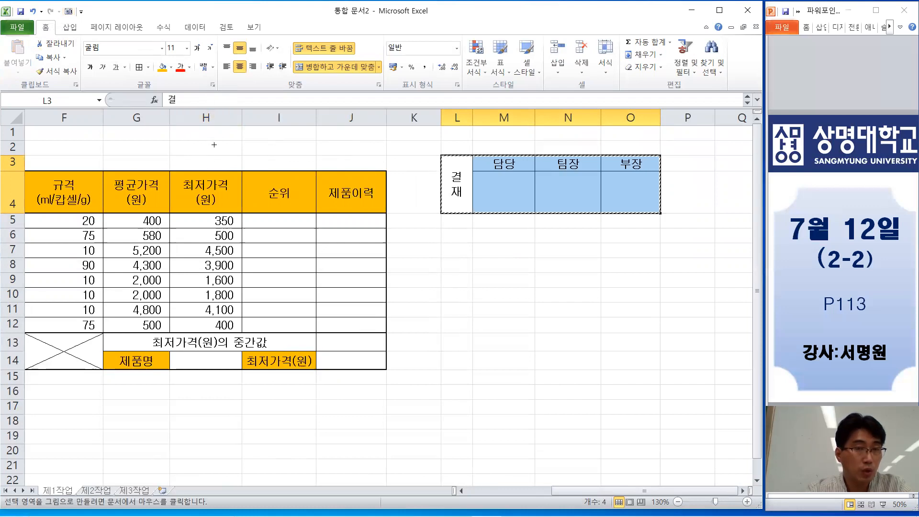
{"action": "left_click", "coordinate": [203, 135]}
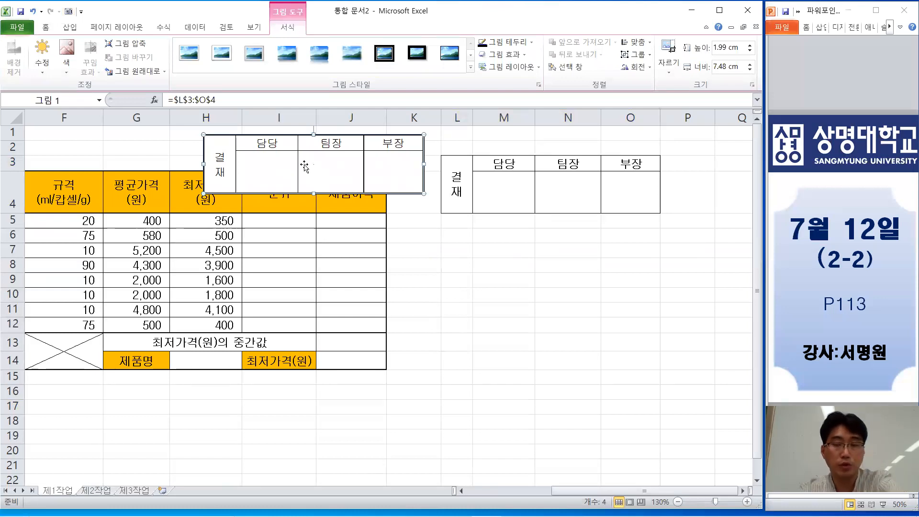
{"action": "key", "text": "Delete"}
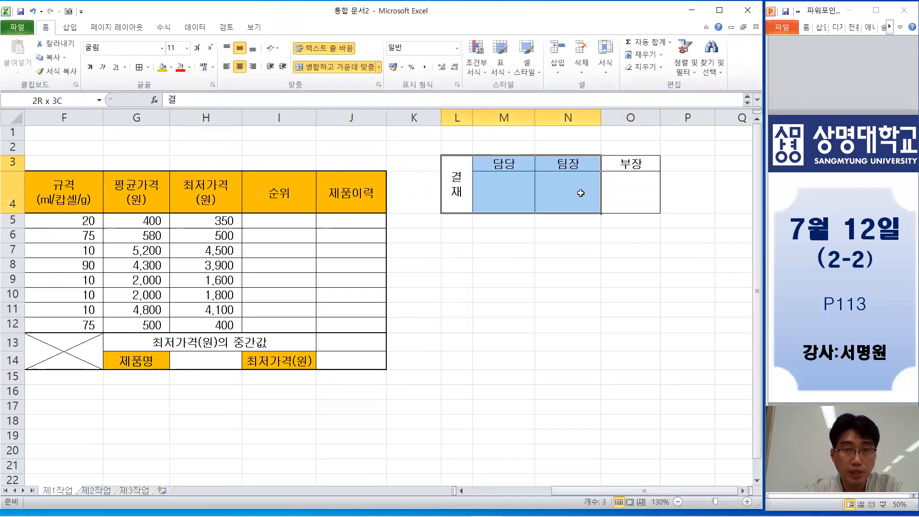
Capture the approval box L3:O4 with the Camera tool and place the picture starting at cell H1.
{"action": "left_click", "coordinate": [68, 13]}
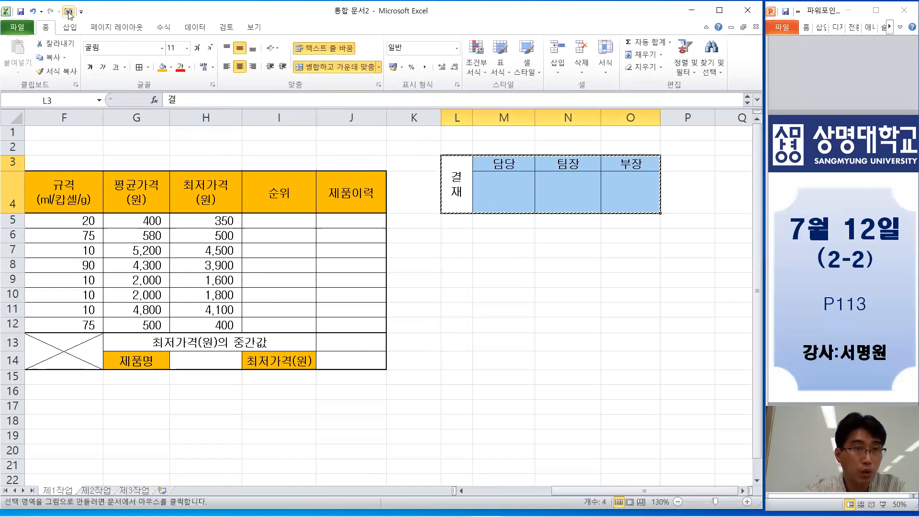
{"action": "left_click", "coordinate": [214, 132]}
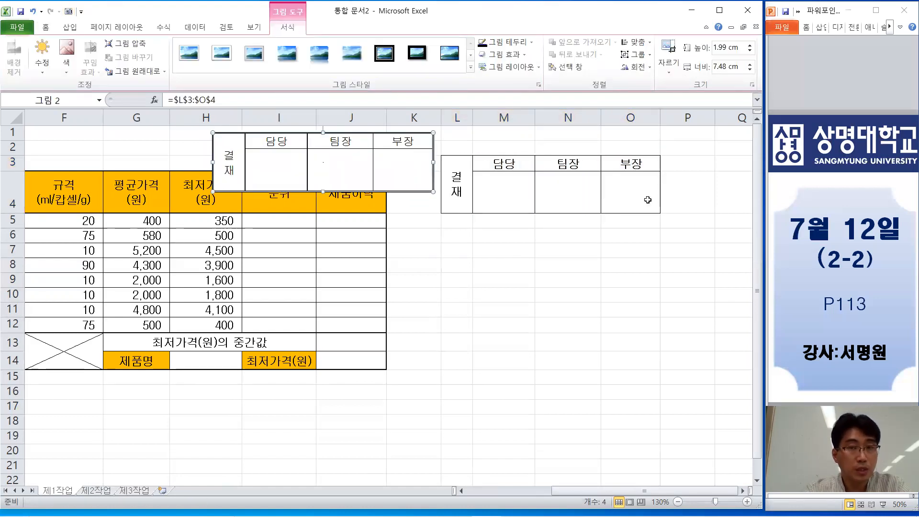
Delete columns L to O, which hold the original approval box cells.
{"action": "left_click", "coordinate": [455, 117]}
{"action": "left_click_drag", "start_coordinate": [454, 116], "coordinate": [633, 110]}
{"action": "left_click_drag", "start_coordinate": [456, 165], "coordinate": [646, 189]}
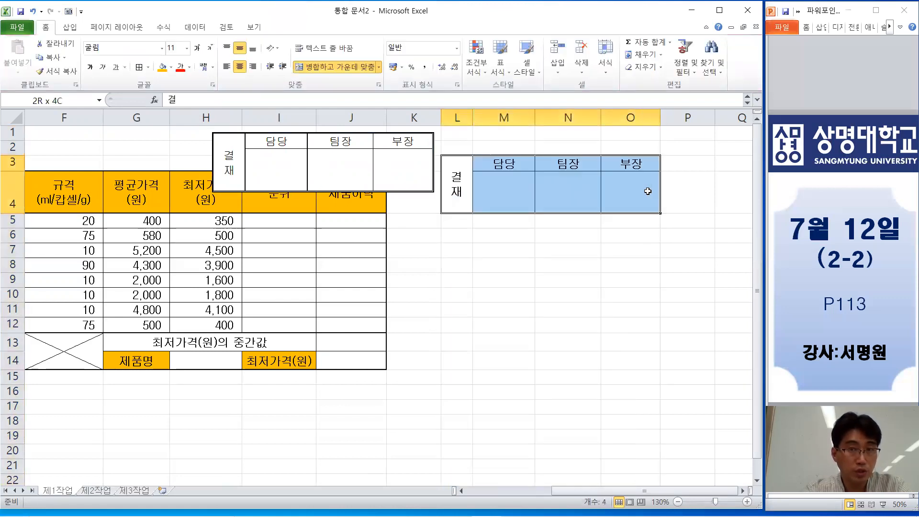
{"action": "left_click_drag", "start_coordinate": [457, 117], "coordinate": [622, 113]}
{"action": "right_click", "coordinate": [629, 117]}
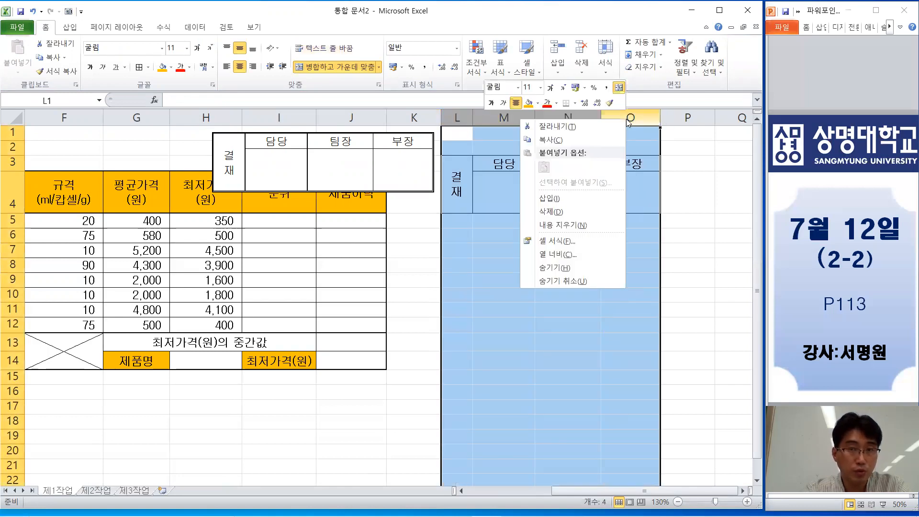
{"action": "left_click", "coordinate": [580, 205]}
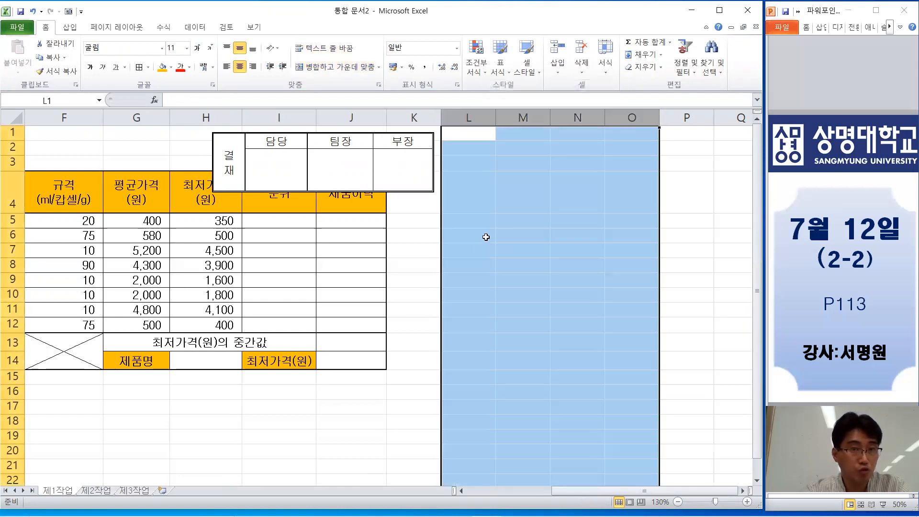
{"action": "left_click", "coordinate": [471, 261]}
Increase the height of rows 1 to 3 equally and move the approval box picture above the table's G to J columns.
{"action": "left_click_drag", "start_coordinate": [12, 134], "coordinate": [11, 177]}
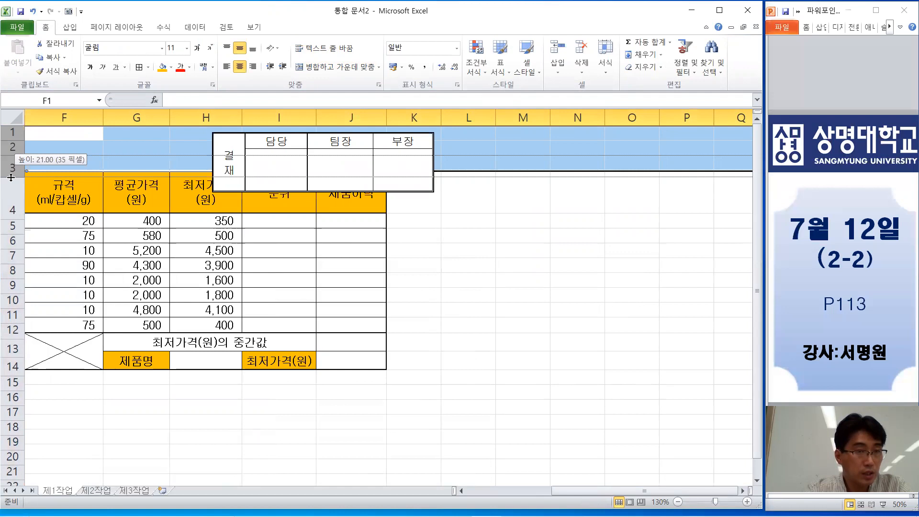
{"action": "left_click_drag", "start_coordinate": [11, 177], "coordinate": [12, 189]}
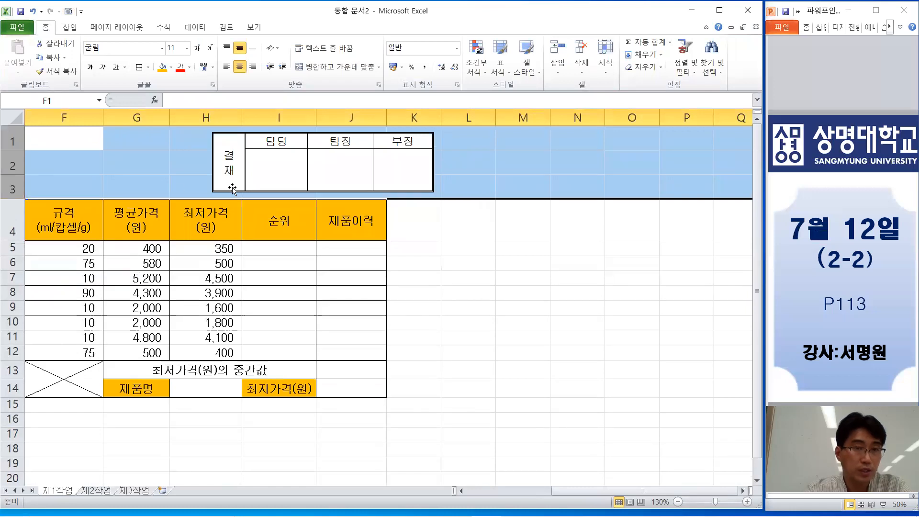
{"action": "left_click_drag", "start_coordinate": [290, 172], "coordinate": [235, 172]}
{"action": "left_click", "coordinate": [406, 228]}
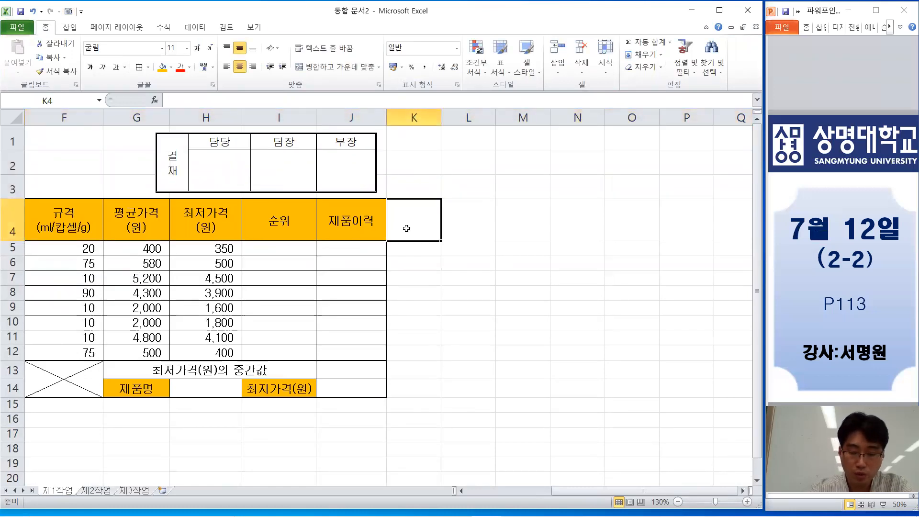
{"action": "key", "text": "ctrl+Home"}
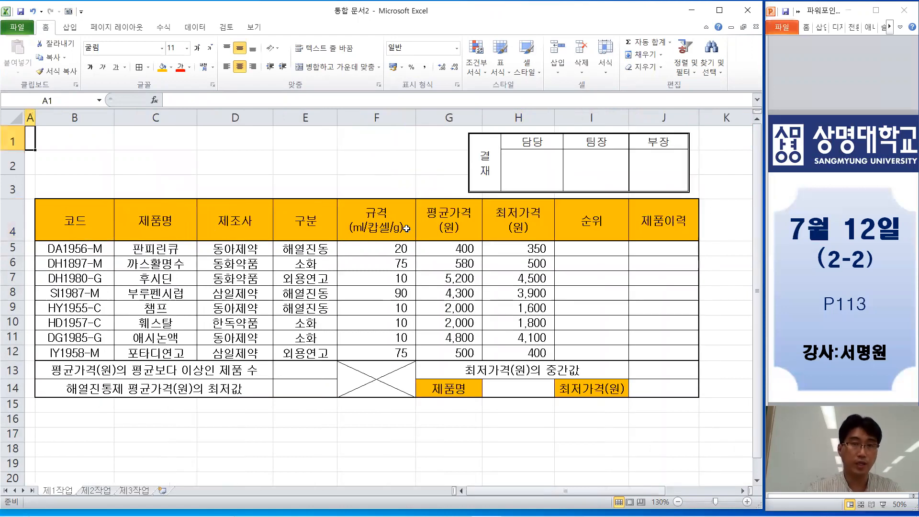
Slightly widen columns H and J, and shift the approval box picture toward the table's outer edge at column J.
{"action": "left_click_drag", "start_coordinate": [577, 152], "coordinate": [581, 157]}
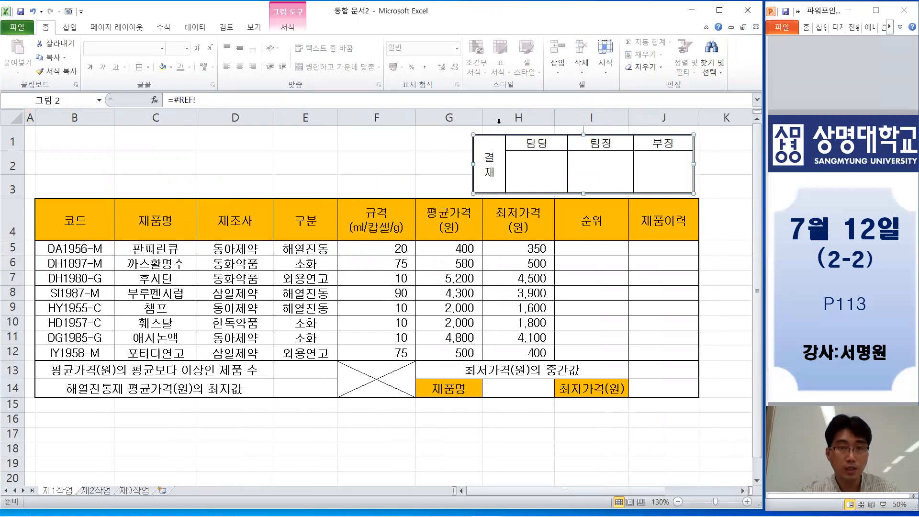
{"action": "left_click_drag", "start_coordinate": [551, 113], "coordinate": [557, 114]}
{"action": "left_click_drag", "start_coordinate": [703, 119], "coordinate": [708, 120]}
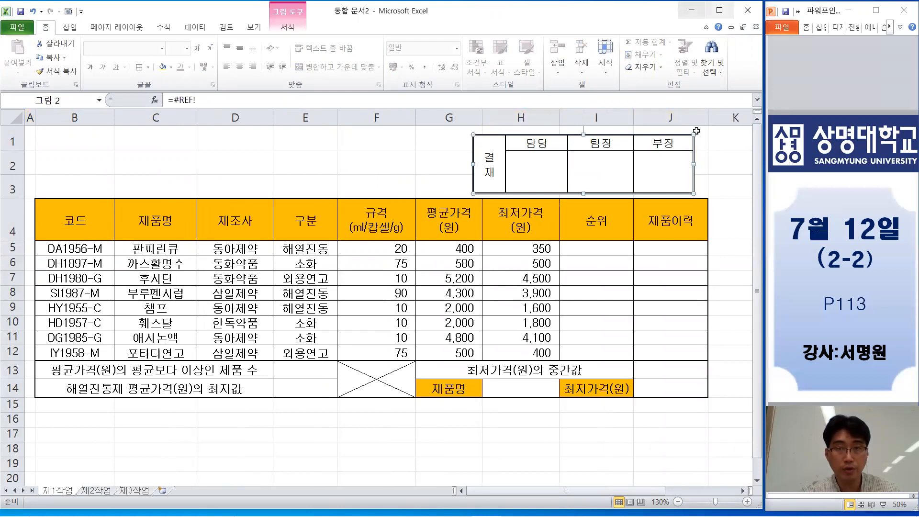
{"action": "left_click_drag", "start_coordinate": [672, 167], "coordinate": [681, 165]}
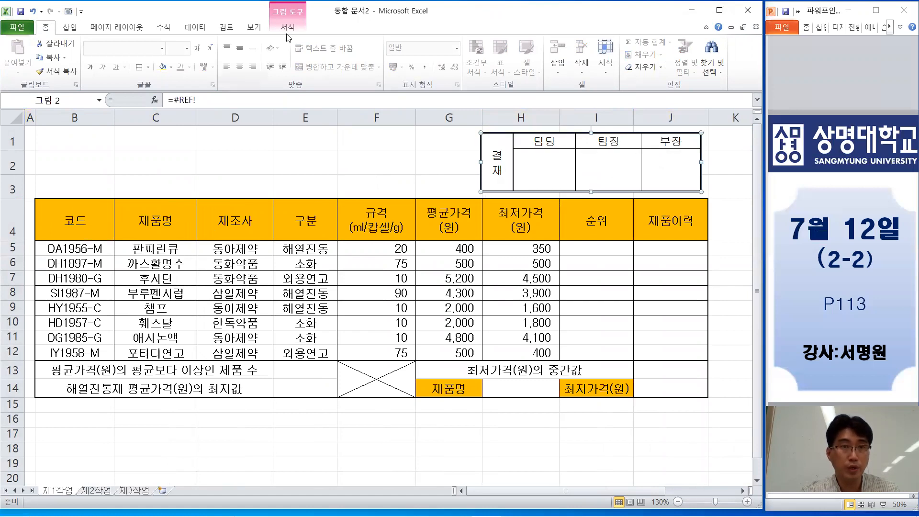
Hide the gridlines on the sheet.
{"action": "left_click", "coordinate": [253, 27]}
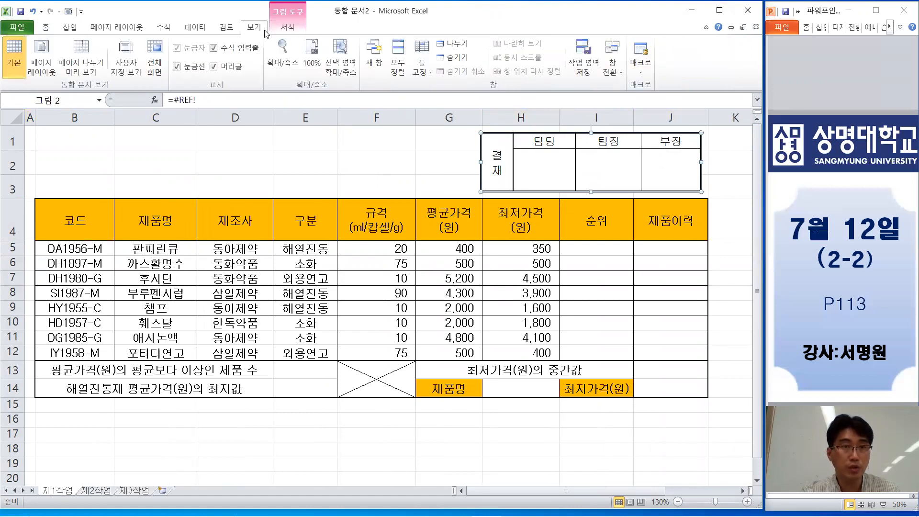
{"action": "left_click", "coordinate": [177, 66]}
{"action": "left_click", "coordinate": [376, 160]}
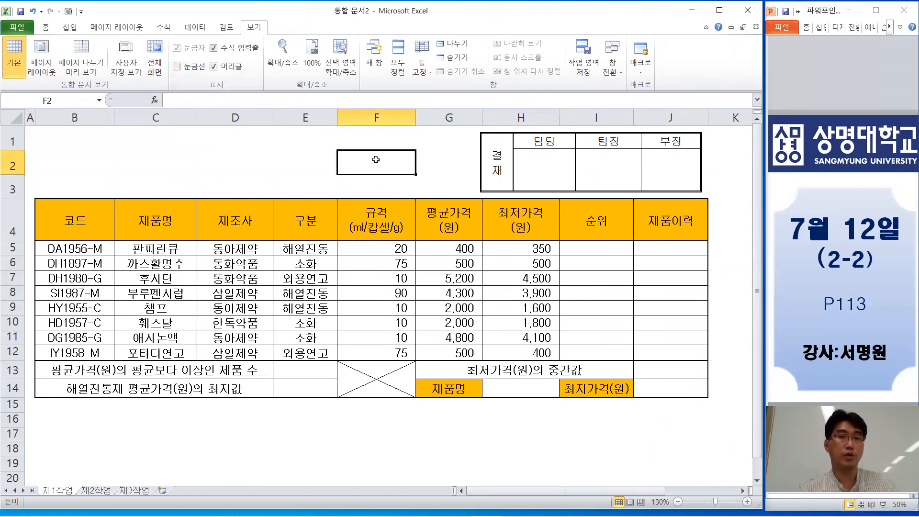
Nudge the approval box picture to line up more closely with the table's outer edge at column J.
{"action": "left_click", "coordinate": [581, 161]}
{"action": "left_click_drag", "start_coordinate": [580, 161], "coordinate": [584, 162]}
{"action": "left_click", "coordinate": [439, 153]}
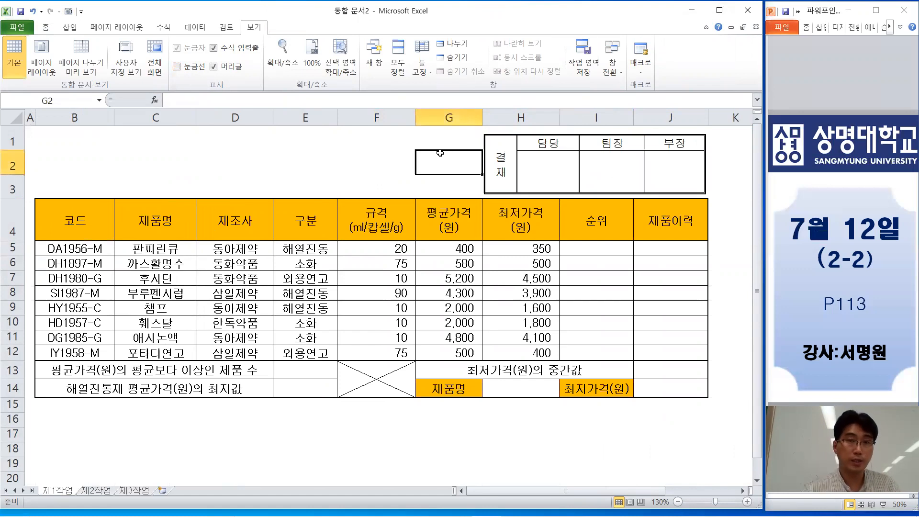
{"action": "left_click", "coordinate": [365, 154]}
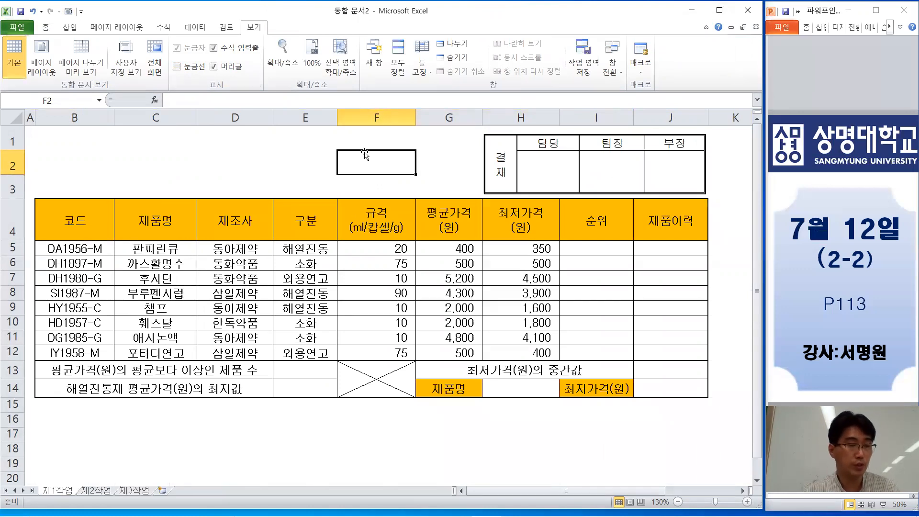
Draw a rounded rectangle about 14.23 cm wide and 1.84 cm high in rows 1 to 3, beside the approval box.
{"action": "left_click", "coordinate": [72, 27]}
{"action": "left_click", "coordinate": [119, 48]}
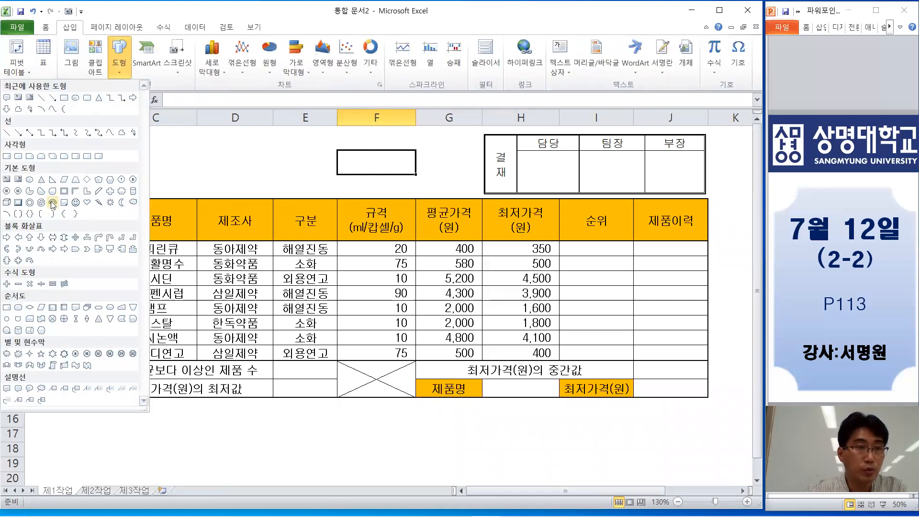
{"action": "left_click", "coordinate": [18, 156]}
{"action": "mouse_move", "coordinate": [46, 135]}
{"action": "left_mouse_down"}
{"action": "mouse_move", "coordinate": [144, 183]}
{"action": "mouse_move", "coordinate": [394, 202]}
{"action": "mouse_move", "coordinate": [463, 189]}
{"action": "left_mouse_up"}
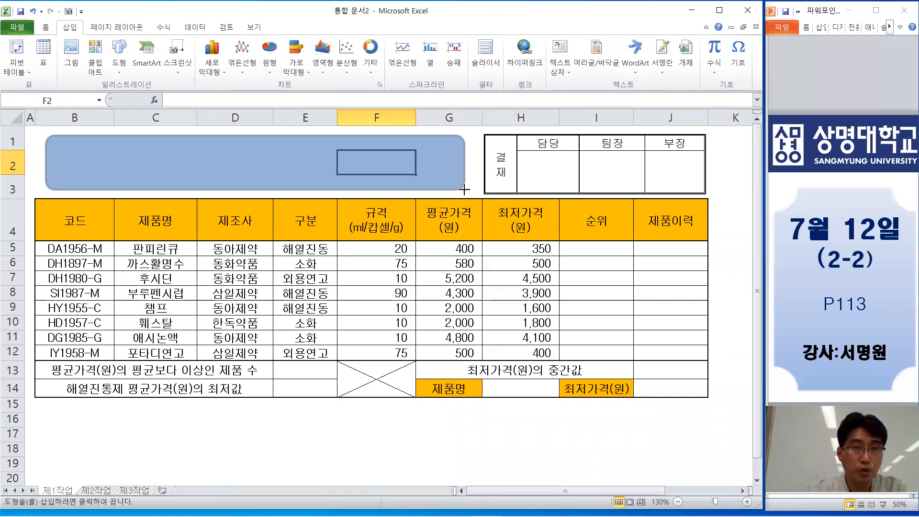
Give the rounded rectangle an outer shadow offset to the right and a yellow fill.
{"action": "left_click", "coordinate": [279, 67]}
{"action": "mouse_move", "coordinate": [274, 116]}
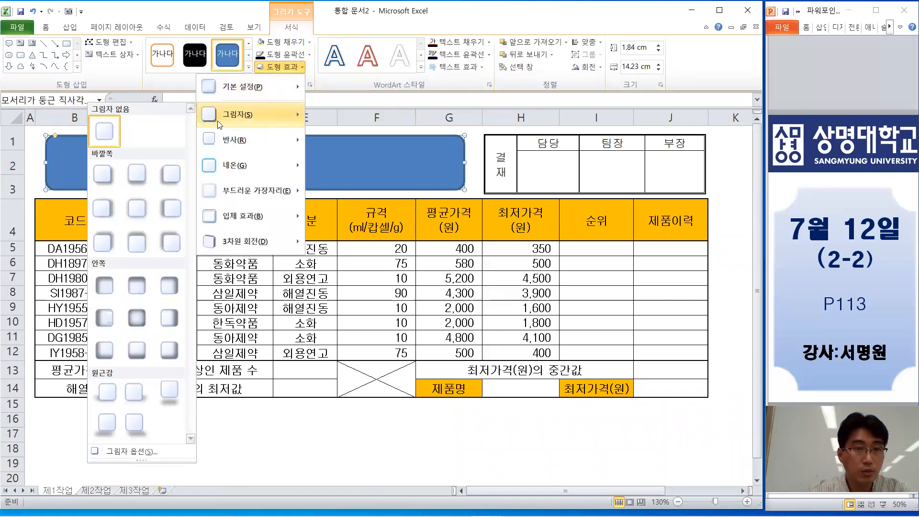
{"action": "left_click", "coordinate": [106, 213]}
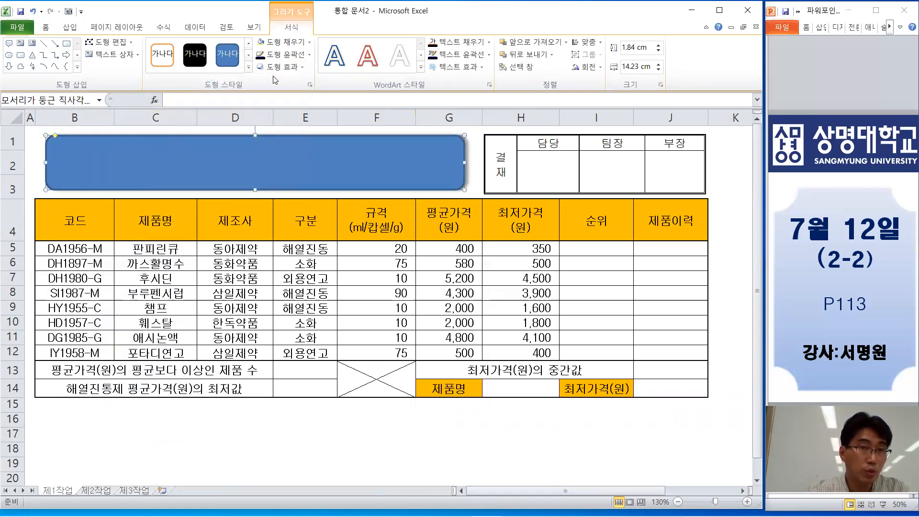
{"action": "left_click", "coordinate": [299, 44]}
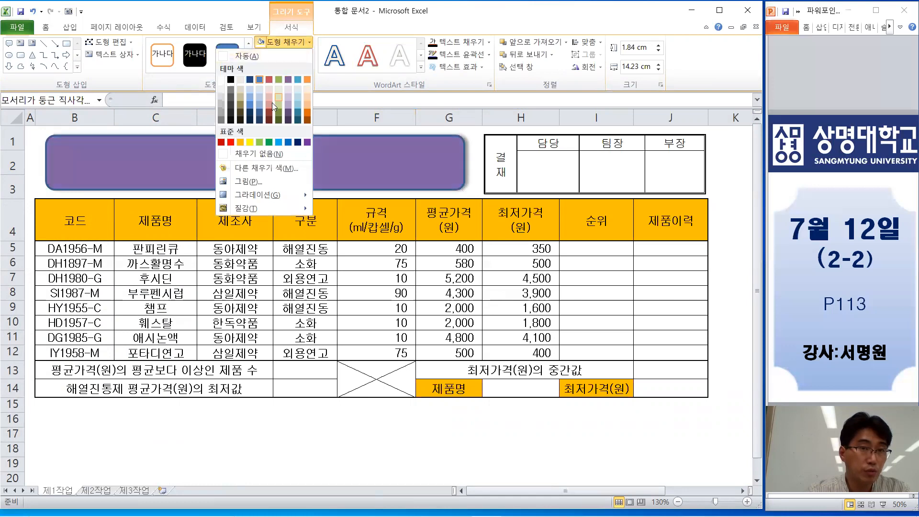
{"action": "left_click", "coordinate": [250, 142]}
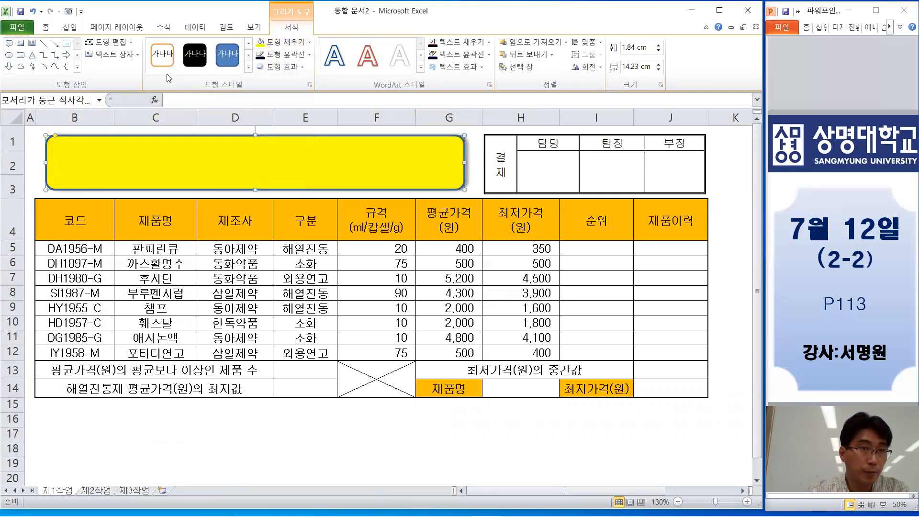
Format the rectangle's text as 굴림, 24 pt, bold, automatic colour, centred both horizontally and vertically.
{"action": "left_click", "coordinate": [46, 28]}
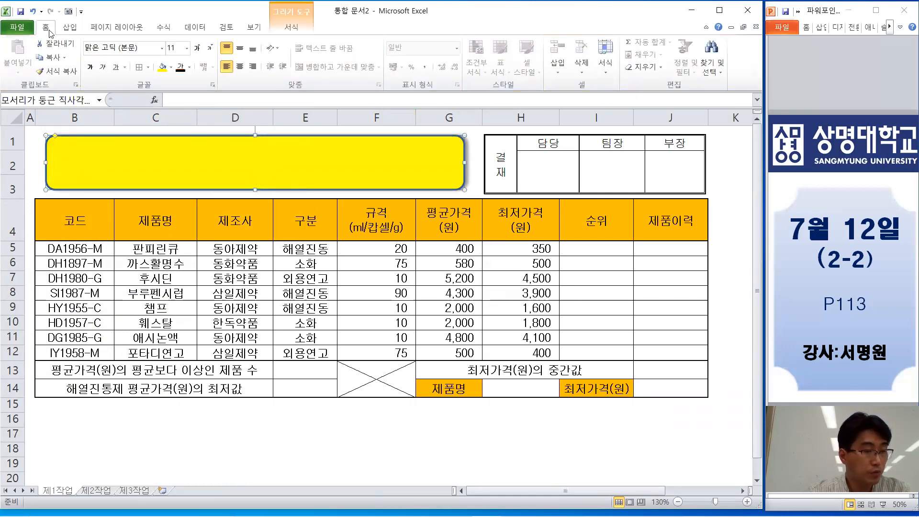
{"action": "left_click", "coordinate": [162, 47]}
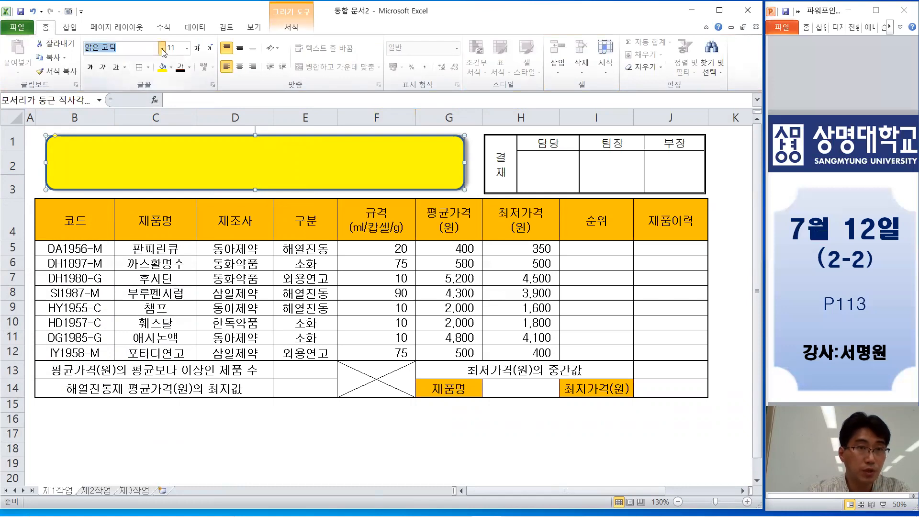
{"action": "left_click", "coordinate": [187, 48]}
{"action": "left_click", "coordinate": [174, 178]}
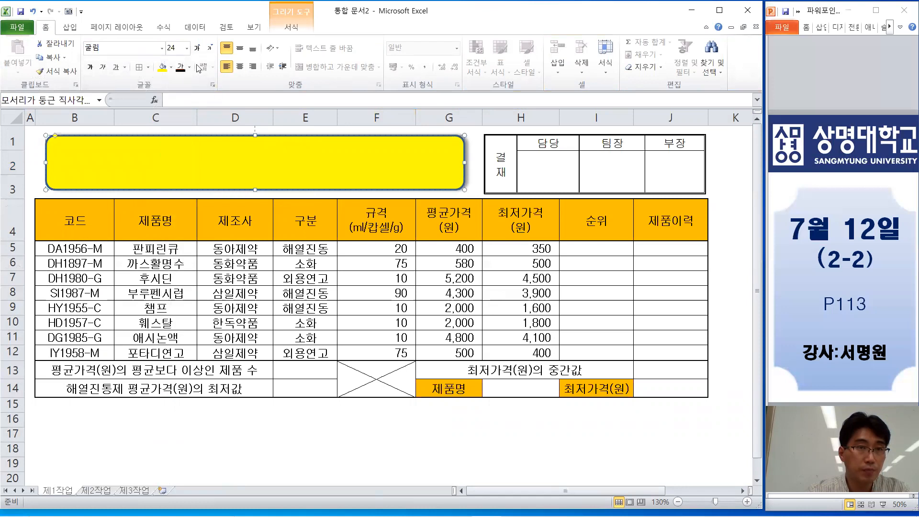
{"action": "left_click", "coordinate": [190, 67]}
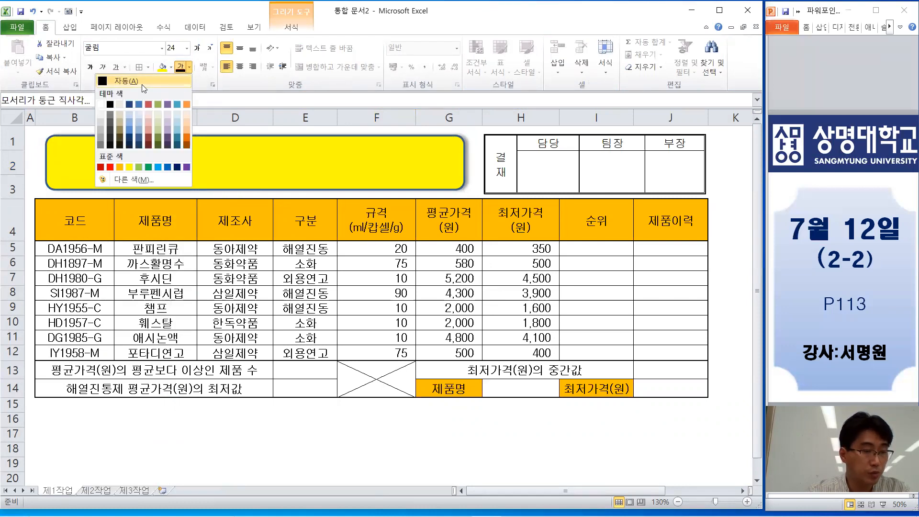
{"action": "left_click", "coordinate": [143, 85]}
{"action": "left_click", "coordinate": [89, 67]}
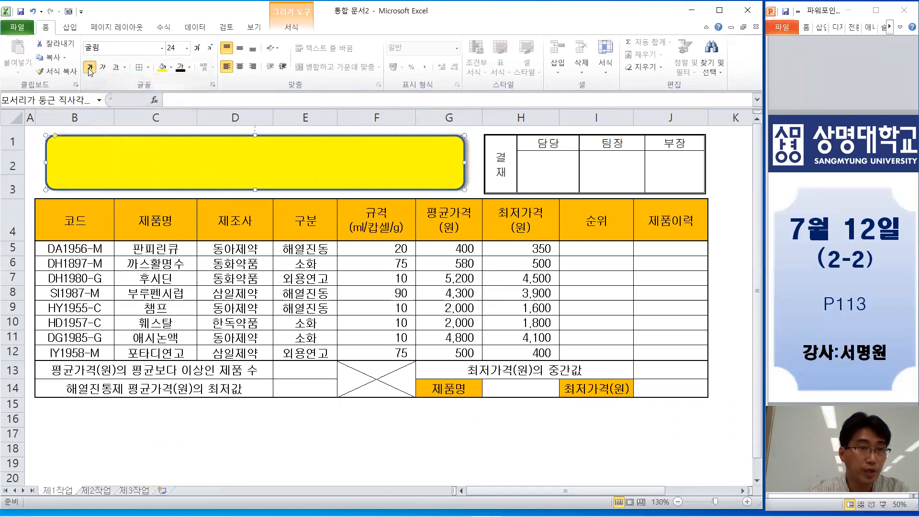
{"action": "left_click", "coordinate": [240, 48]}
{"action": "left_click", "coordinate": [240, 67]}
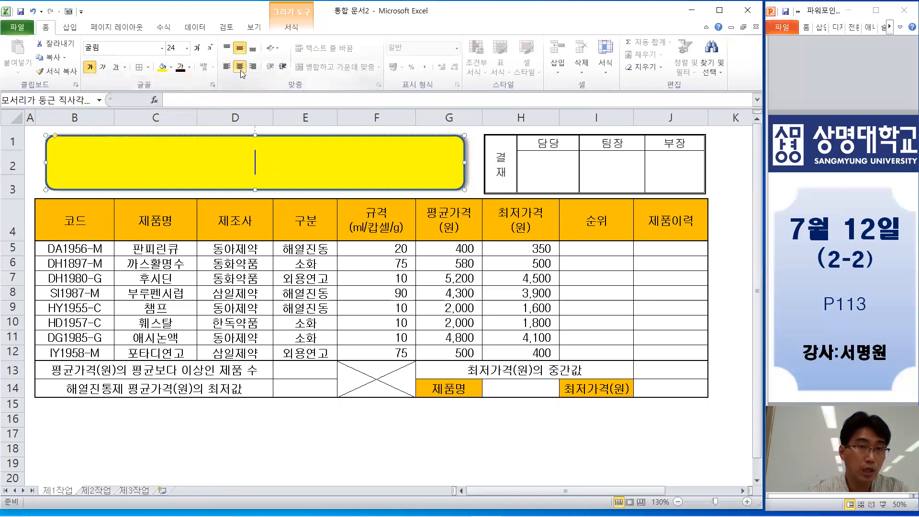
Enter the title "일반의약품 판매가격 조사표" in the yellow rounded rectangle.
{"action": "type", "text": "일"}
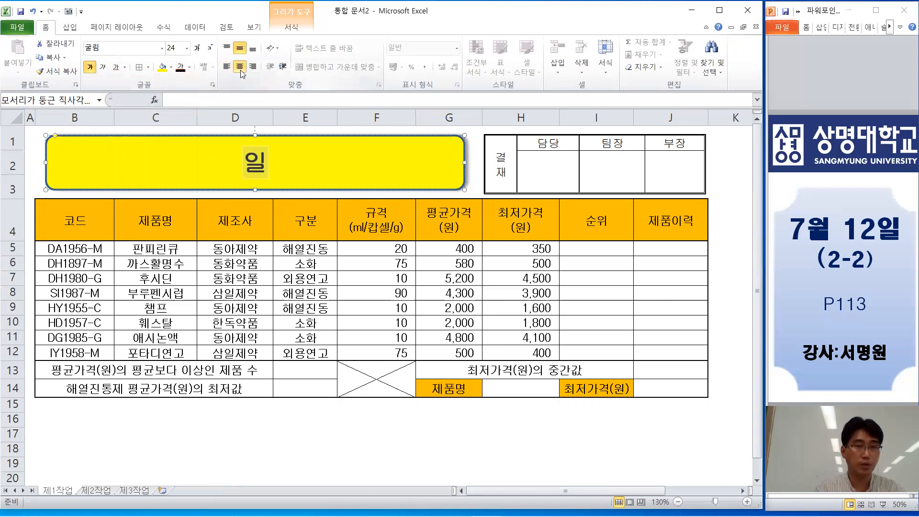
{"action": "type", "text": "밙의"}
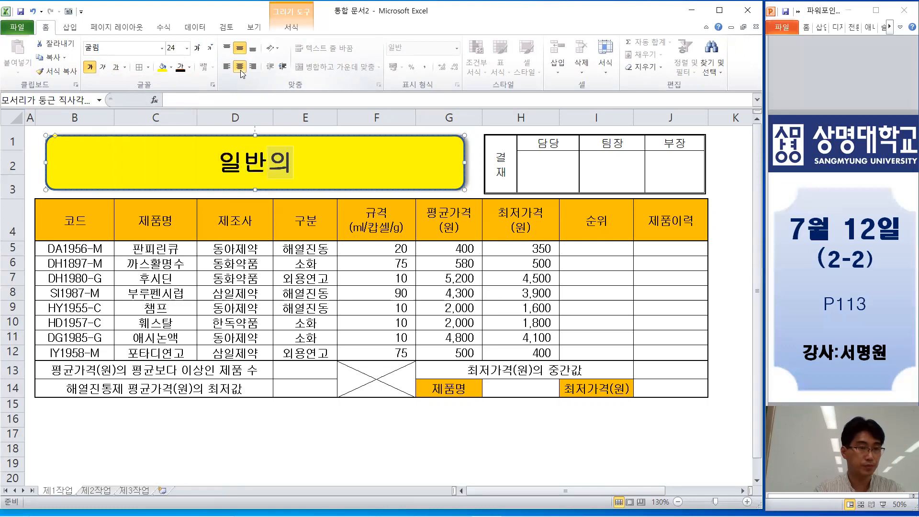
{"action": "type", "text": "약품파"}
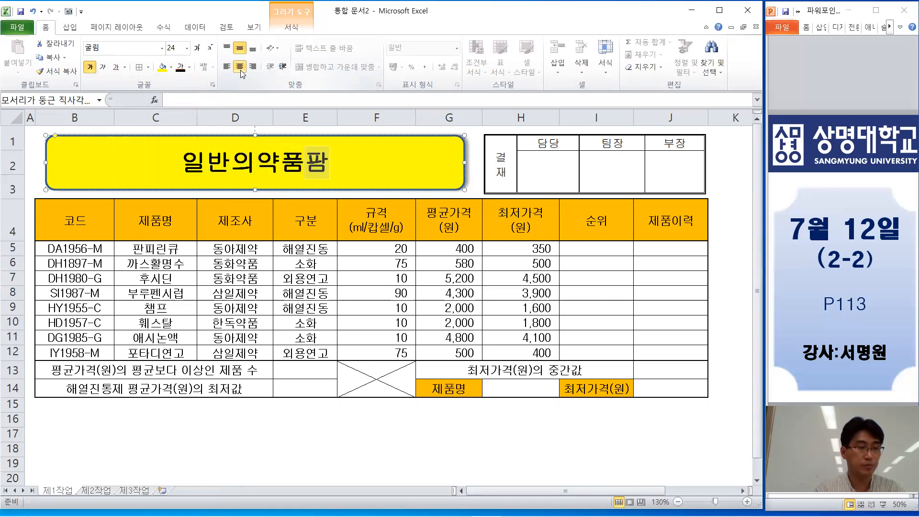
{"action": "type", "text": "판매가"}
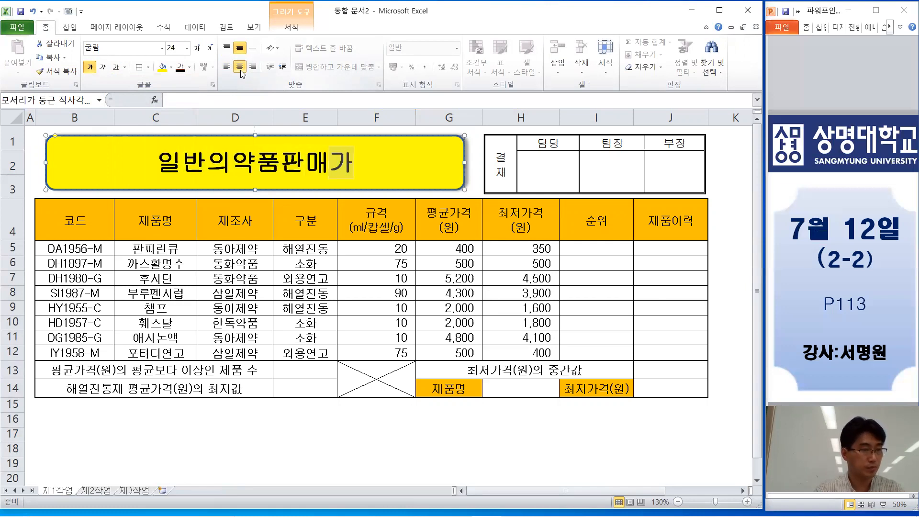
{"action": "type", "text": "격 조사표"}
{"action": "key", "text": "Left"}
{"action": "key", "text": "Left"}
{"action": "key", "text": "Left"}
{"action": "key", "text": "Left"}
{"action": "key", "text": "Left"}
{"action": "key", "text": "Left"}
{"action": "key", "text": "Left"}
{"action": "key", "text": "Left"}
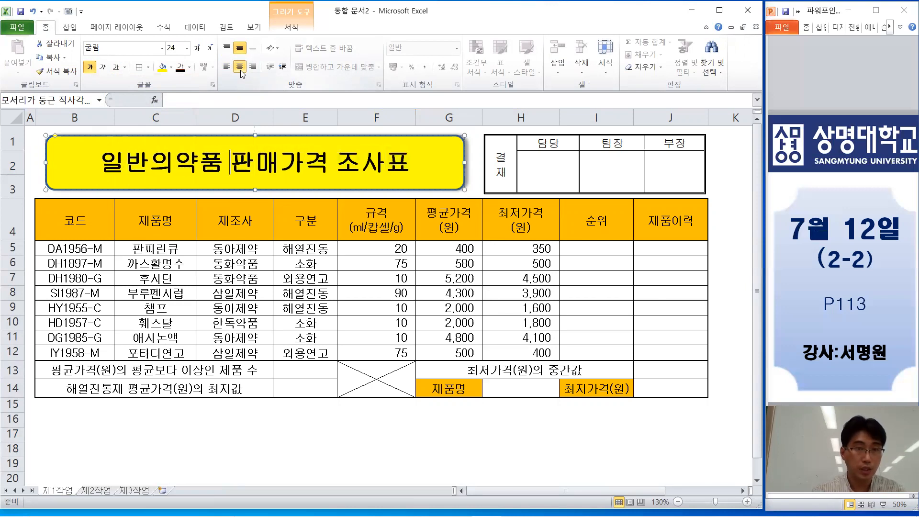
{"action": "left_click", "coordinate": [450, 172]}
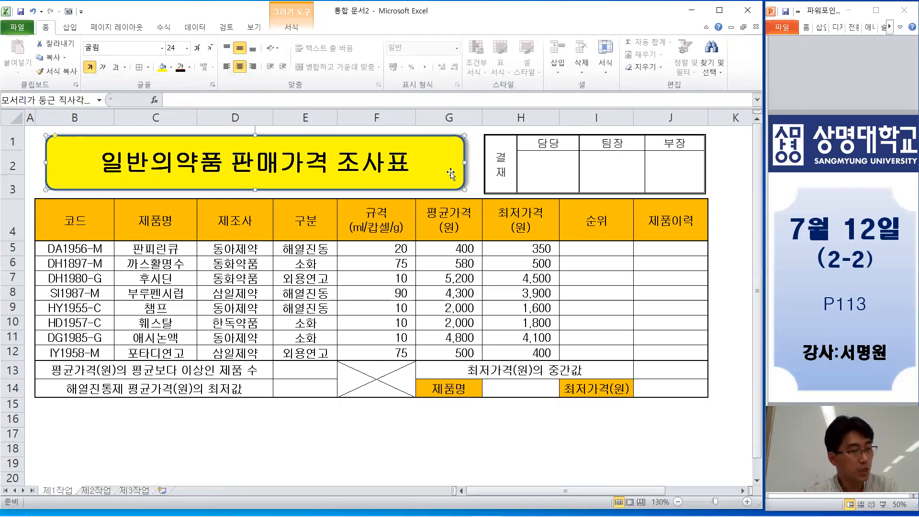
Add list data validation to cell H14 with source =$C$5:$C$12, and choose 판피린큐 from its list.
{"action": "left_click", "coordinate": [521, 384]}
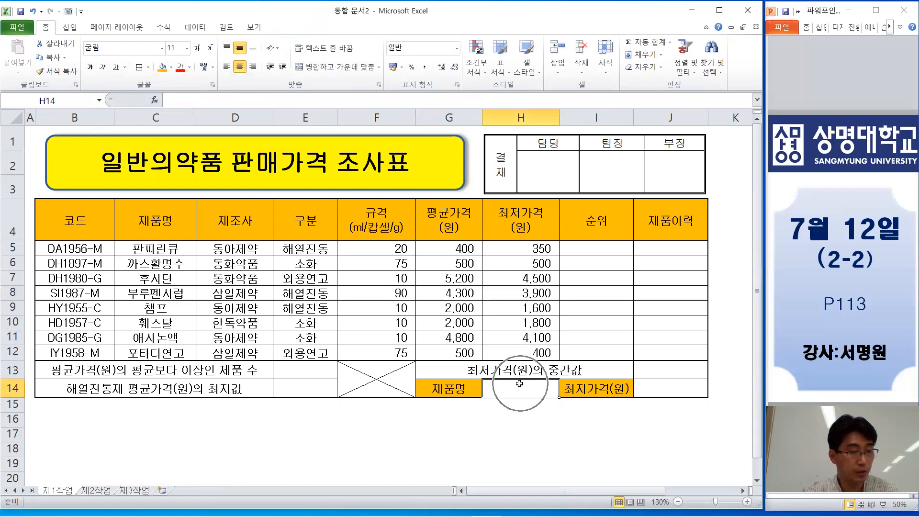
{"action": "left_click", "coordinate": [195, 27]}
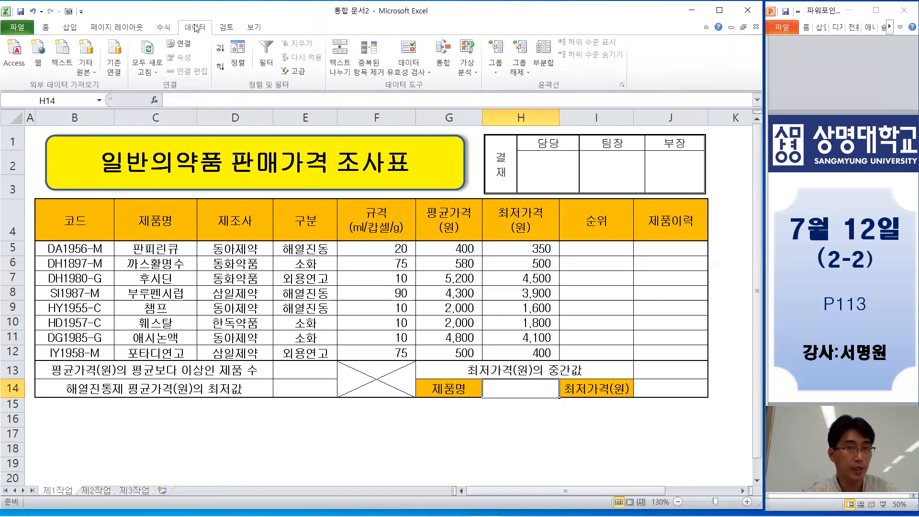
{"action": "left_click", "coordinate": [411, 50]}
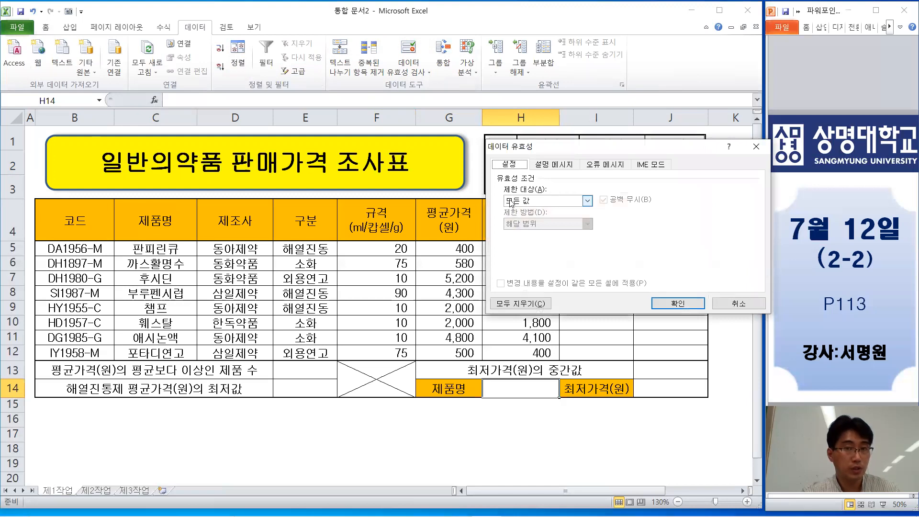
{"action": "left_click", "coordinate": [587, 203]}
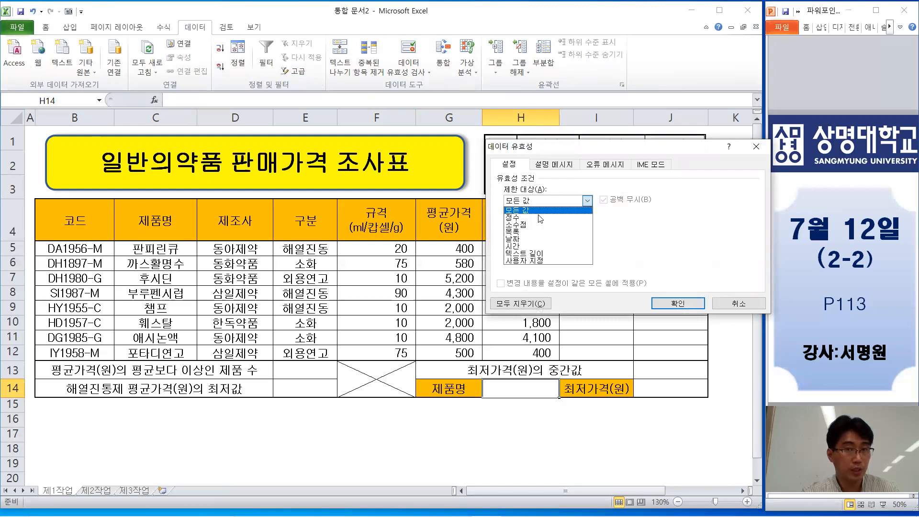
{"action": "left_click", "coordinate": [512, 231]}
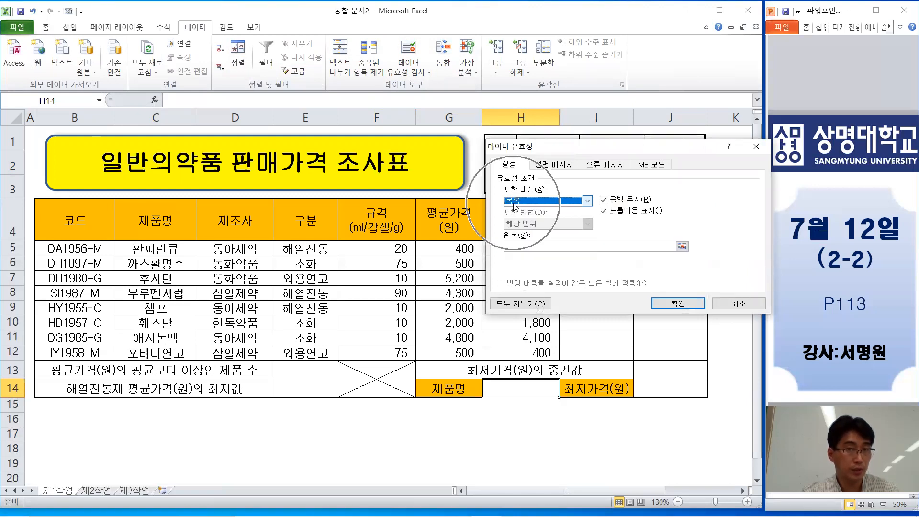
{"action": "left_click", "coordinate": [514, 246]}
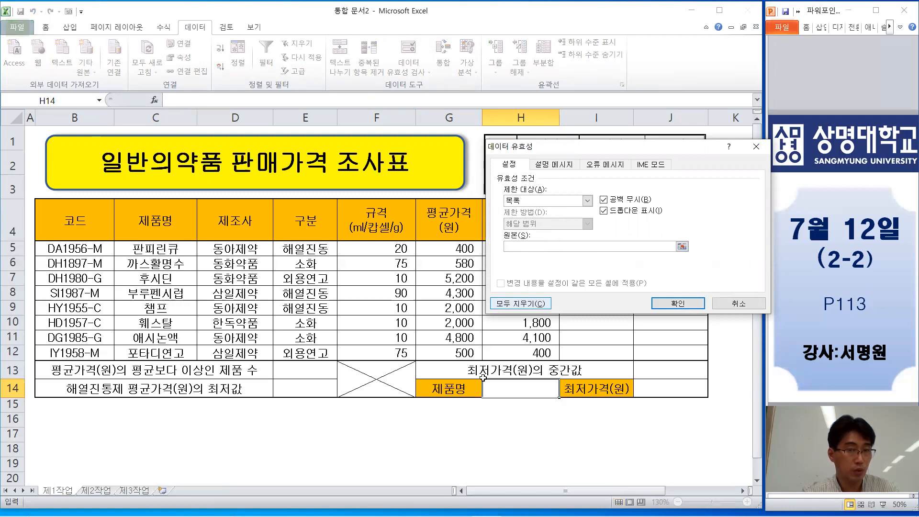
{"action": "left_click_drag", "start_coordinate": [179, 250], "coordinate": [178, 352]}
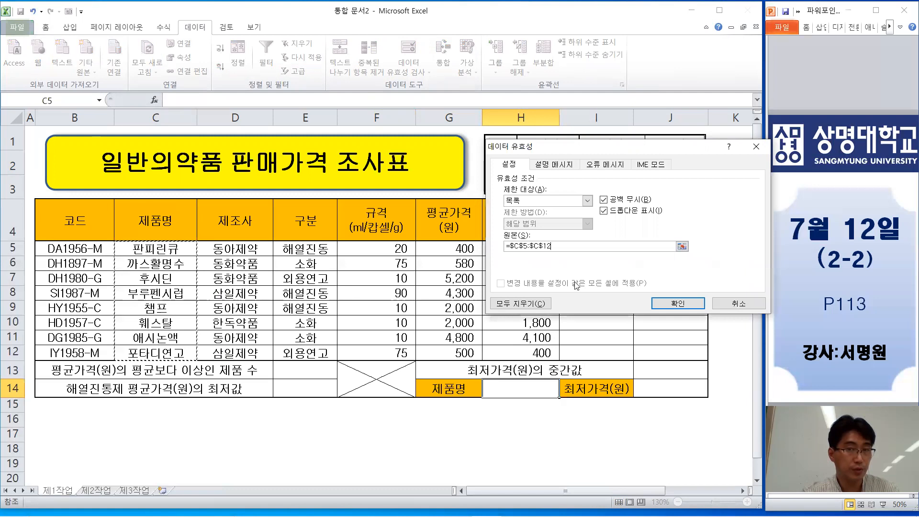
{"action": "left_click", "coordinate": [686, 304]}
{"action": "left_click", "coordinate": [563, 393]}
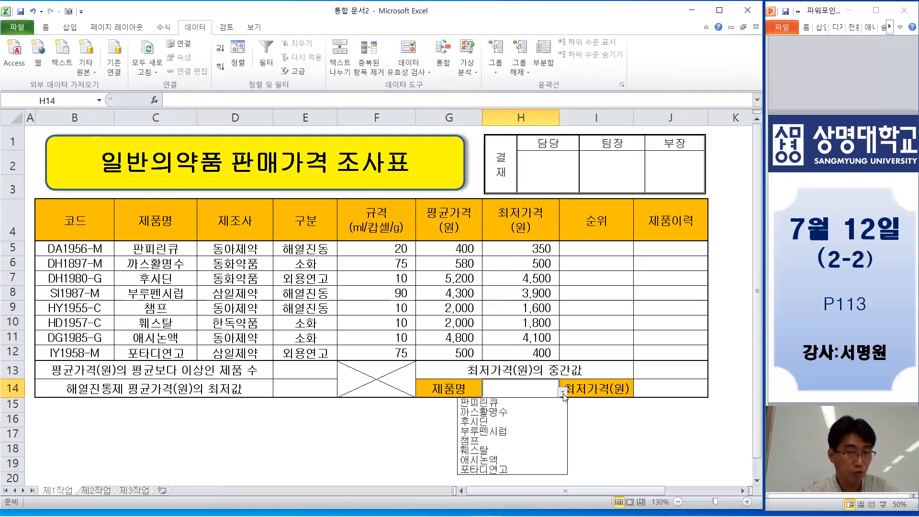
{"action": "left_click", "coordinate": [499, 404]}
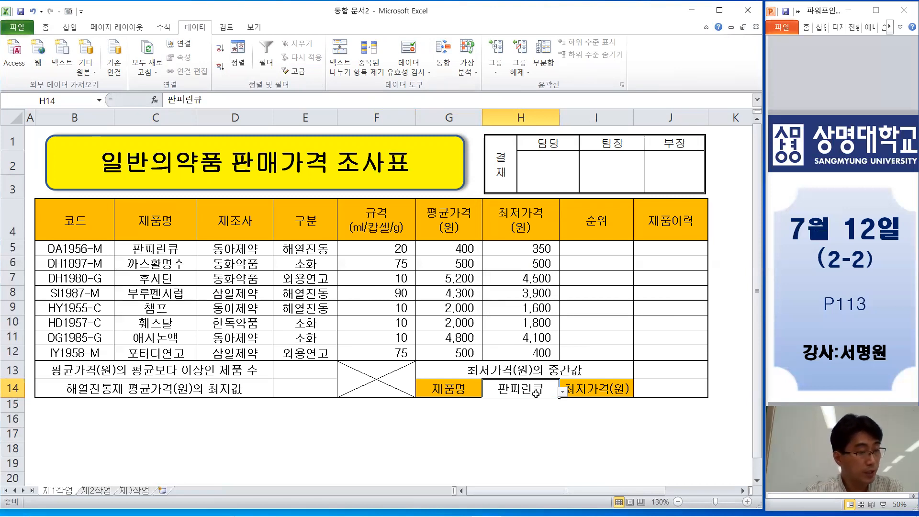
Widen column E (구분) slightly.
{"action": "left_click", "coordinate": [295, 249]}
{"action": "left_click_drag", "start_coordinate": [338, 116], "coordinate": [346, 116]}
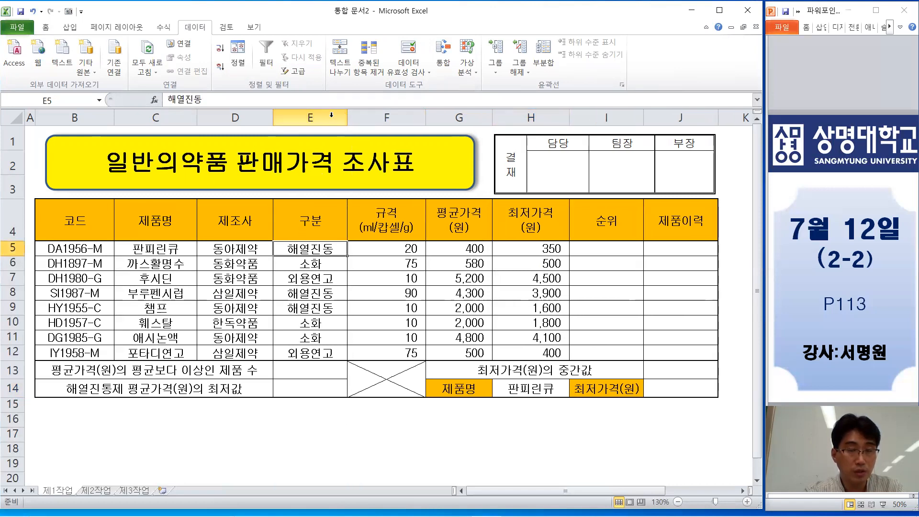
{"action": "left_click_drag", "start_coordinate": [349, 118], "coordinate": [353, 118]}
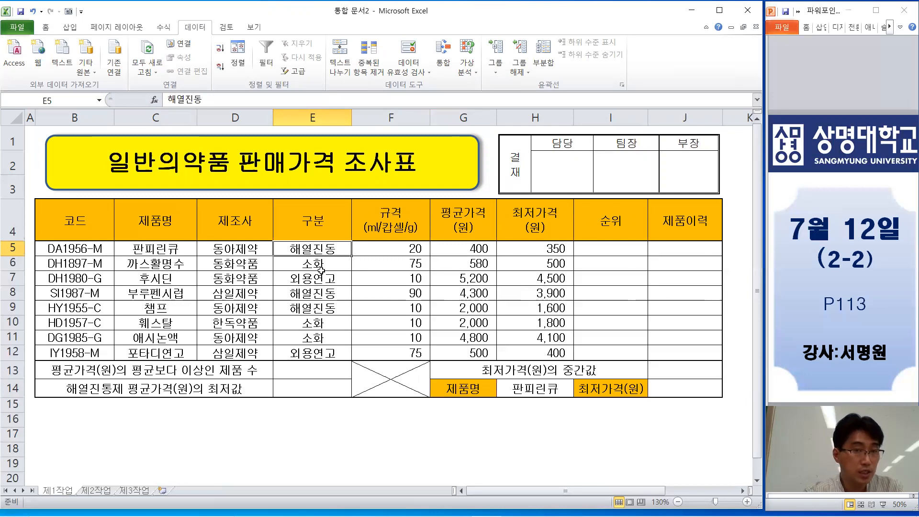
Apply the custom number format @"제" to the 구분 cells E5:E12.
{"action": "left_click_drag", "start_coordinate": [326, 249], "coordinate": [325, 351]}
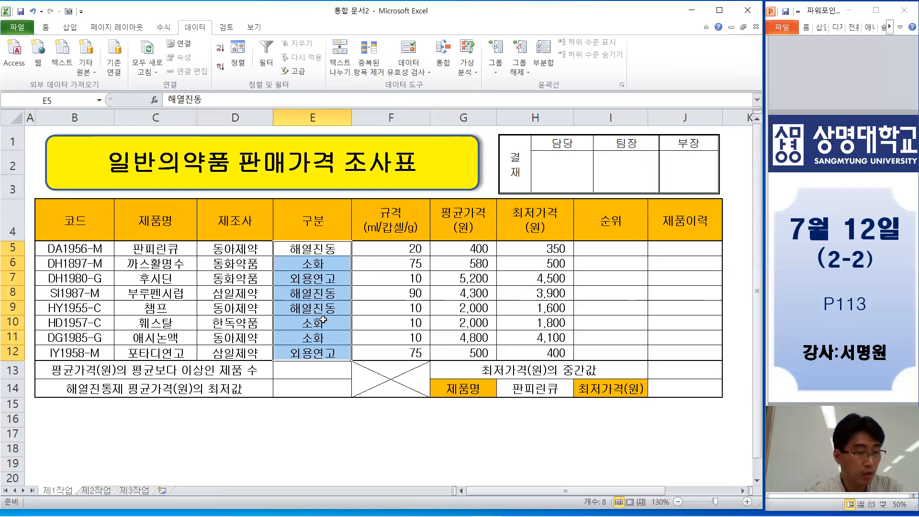
{"action": "right_click", "coordinate": [322, 291]}
{"action": "left_click", "coordinate": [293, 231]}
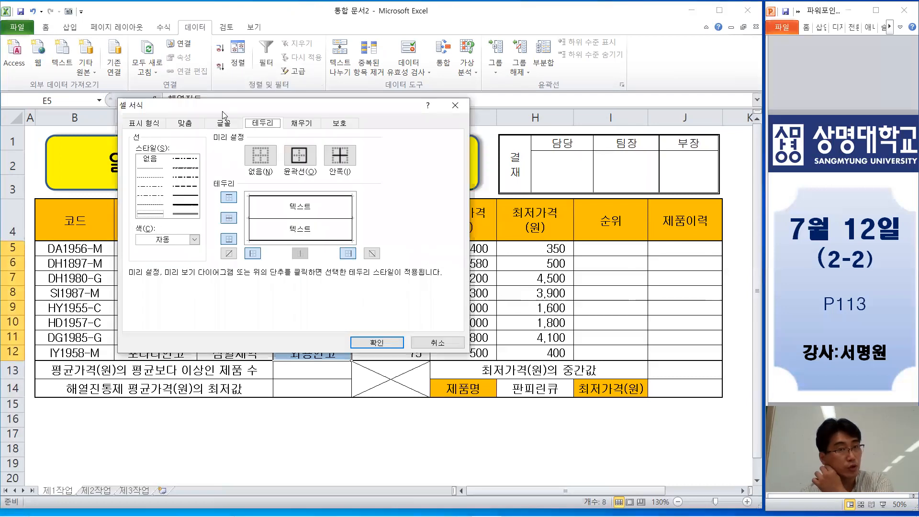
{"action": "left_click_drag", "start_coordinate": [224, 110], "coordinate": [463, 93]}
{"action": "left_click", "coordinate": [390, 107]}
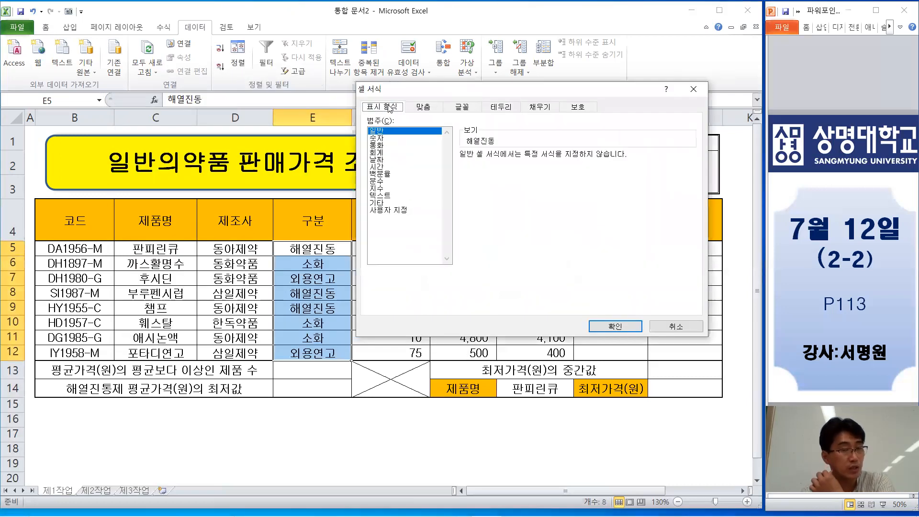
{"action": "left_click", "coordinate": [397, 210]}
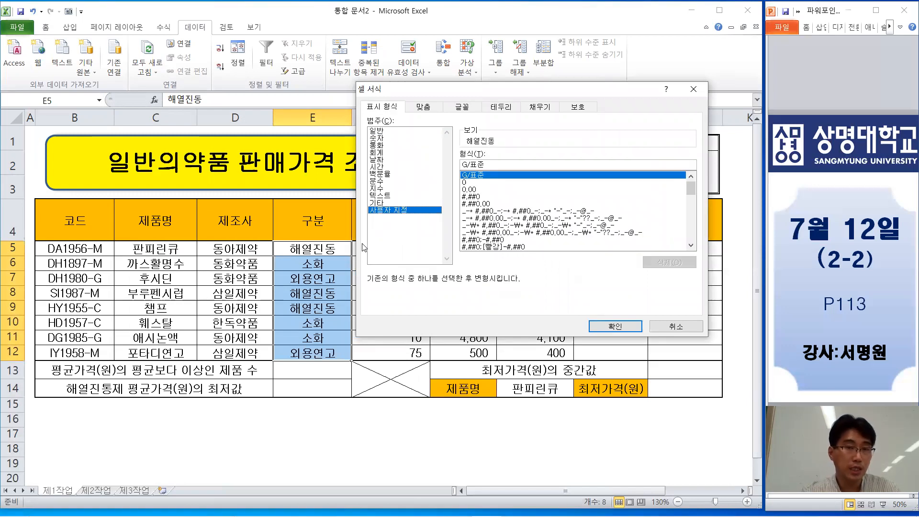
{"action": "left_click_drag", "start_coordinate": [480, 163], "coordinate": [444, 161]}
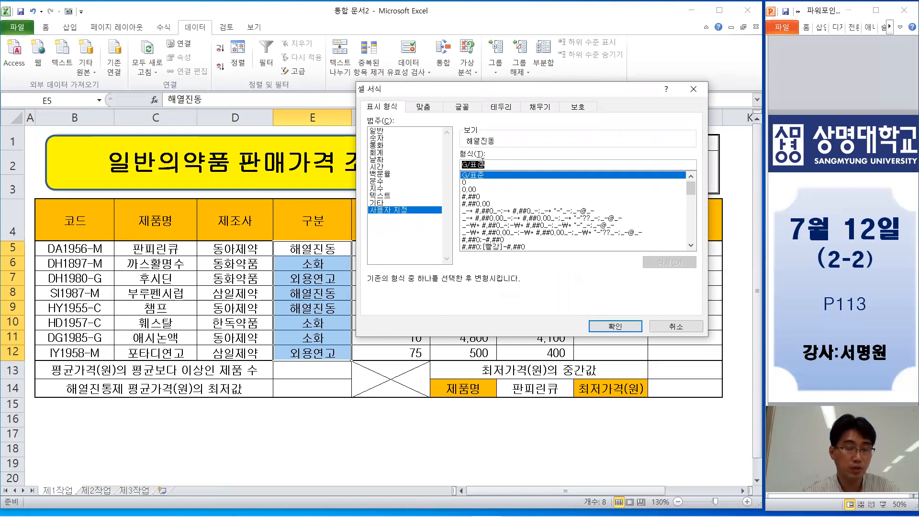
{"action": "key", "text": "BackSpace"}
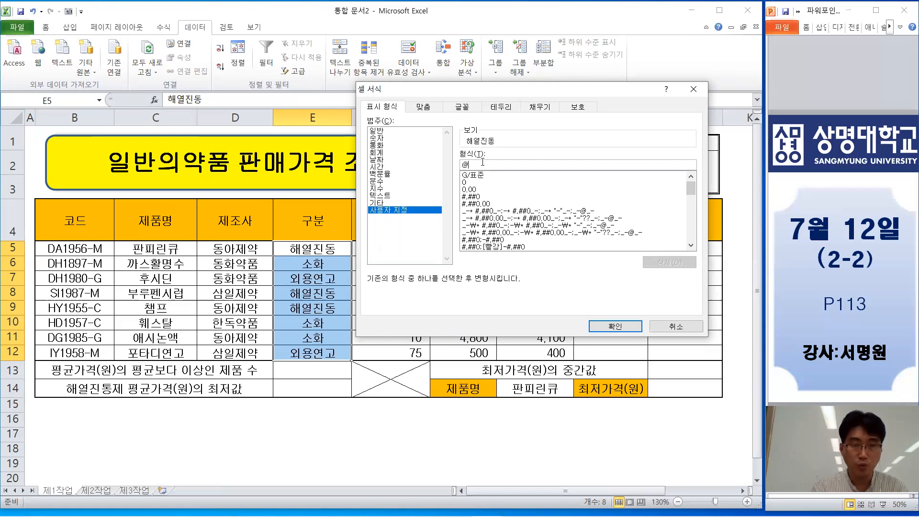
{"action": "type", "text": "\""}
{"action": "type", "text": "ㅈ"}
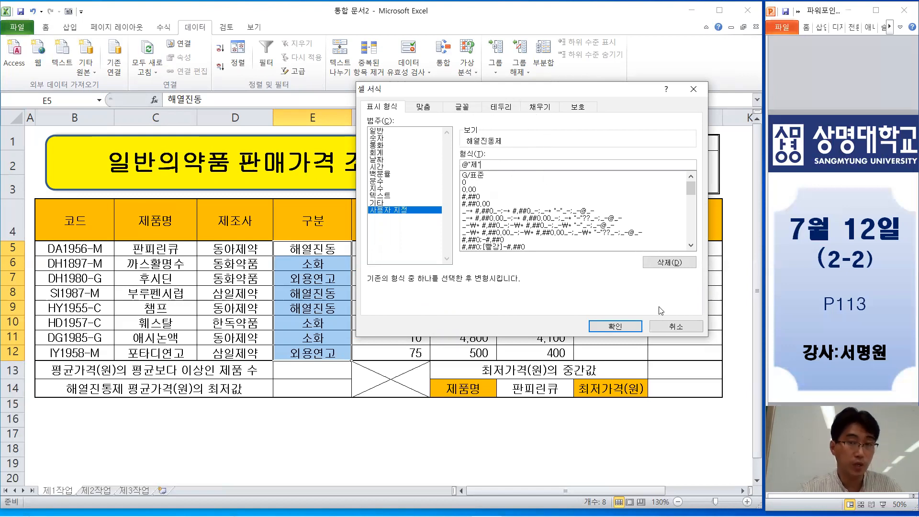
{"action": "left_click", "coordinate": [615, 326]}
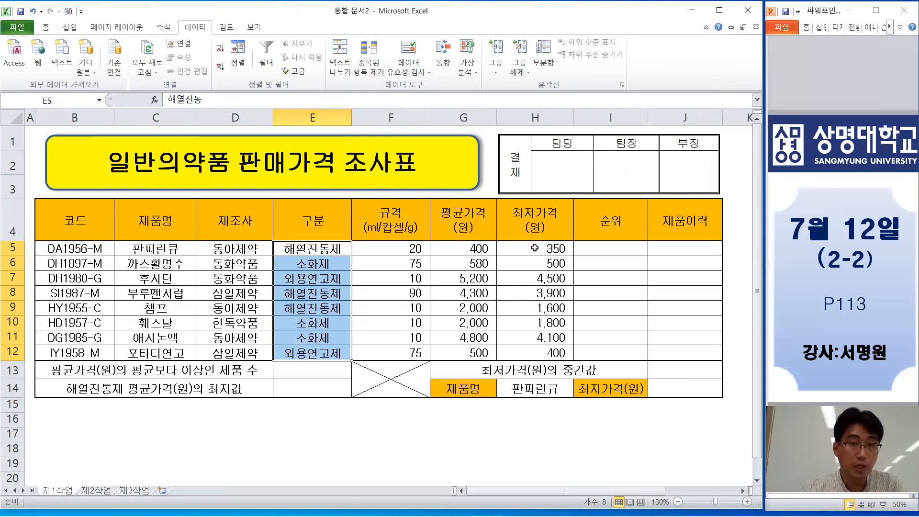
Define the name 최저가격 for the range H5:H12.
{"action": "left_click_drag", "start_coordinate": [556, 248], "coordinate": [560, 352]}
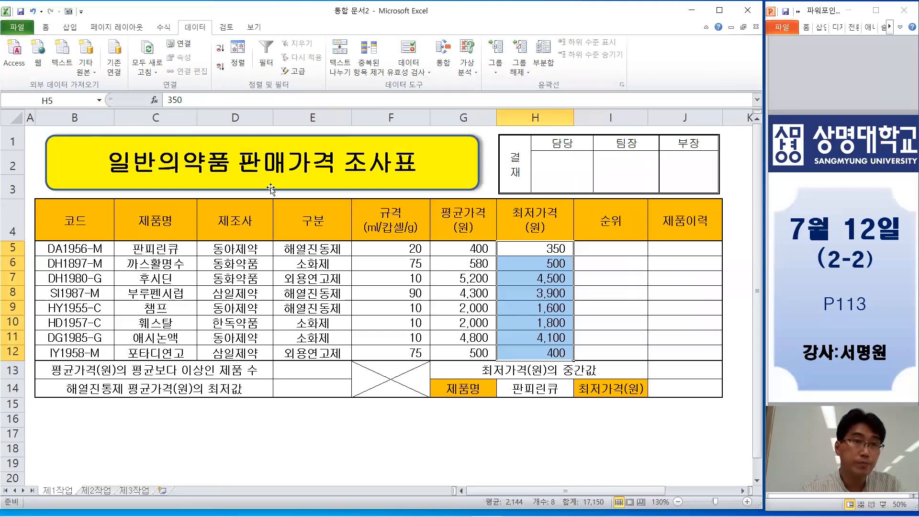
{"action": "left_click", "coordinate": [72, 99]}
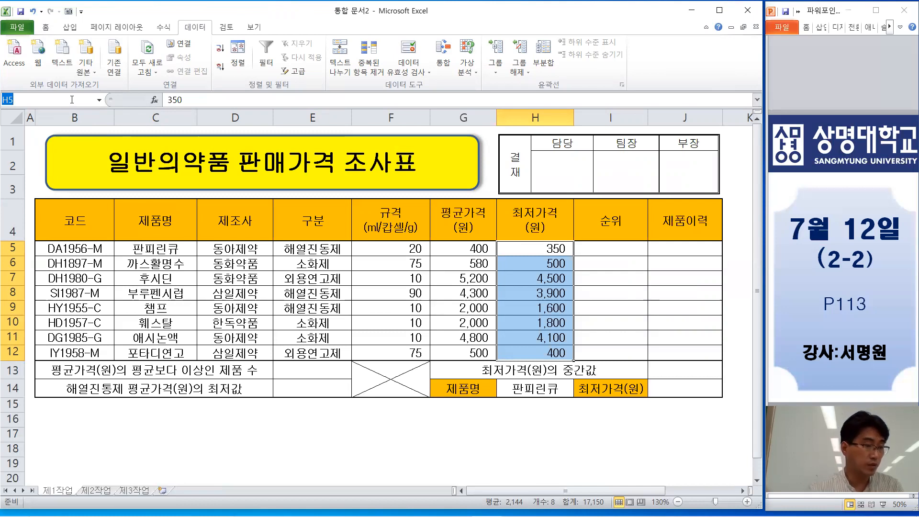
{"action": "type", "text": "최저가격"}
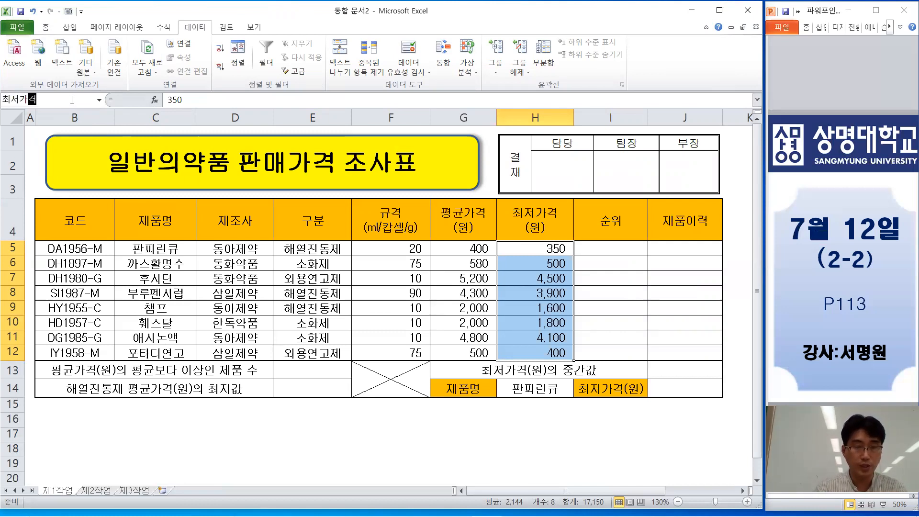
{"action": "key", "text": "Return"}
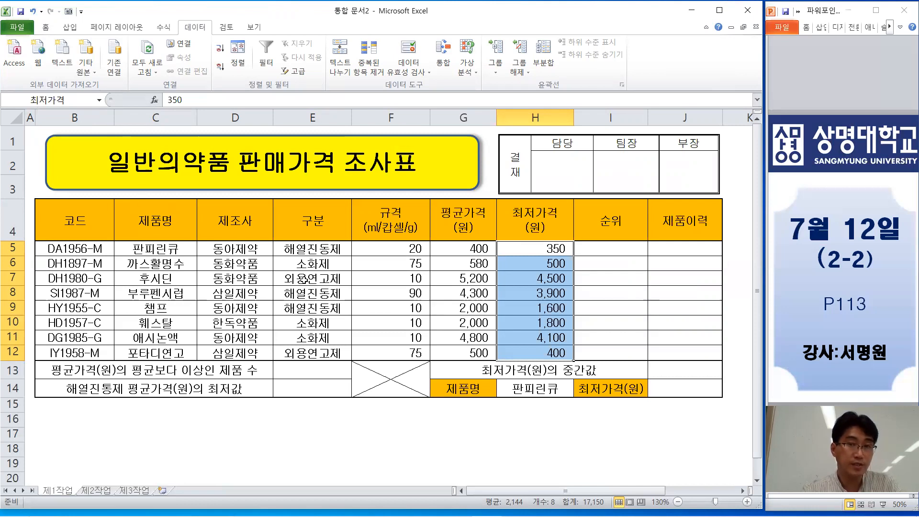
Add conditional-formatting data bars with the green gradient fill to the 평균가격(원) cells G5:G12.
{"action": "left_click_drag", "start_coordinate": [484, 250], "coordinate": [473, 352]}
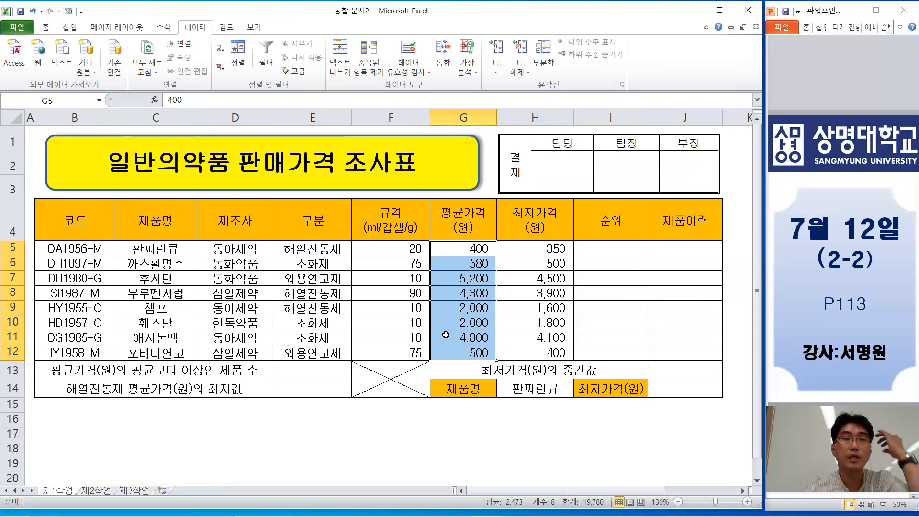
{"action": "left_click", "coordinate": [45, 27]}
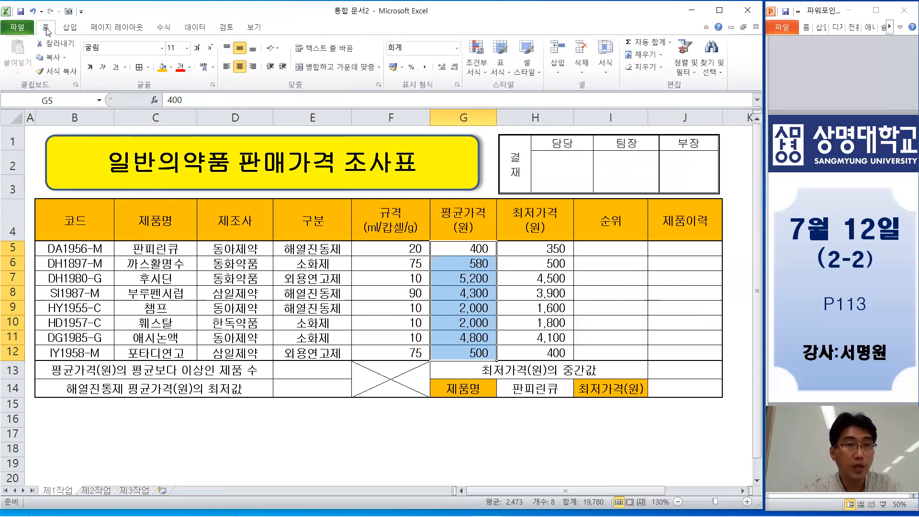
{"action": "left_click", "coordinate": [483, 74]}
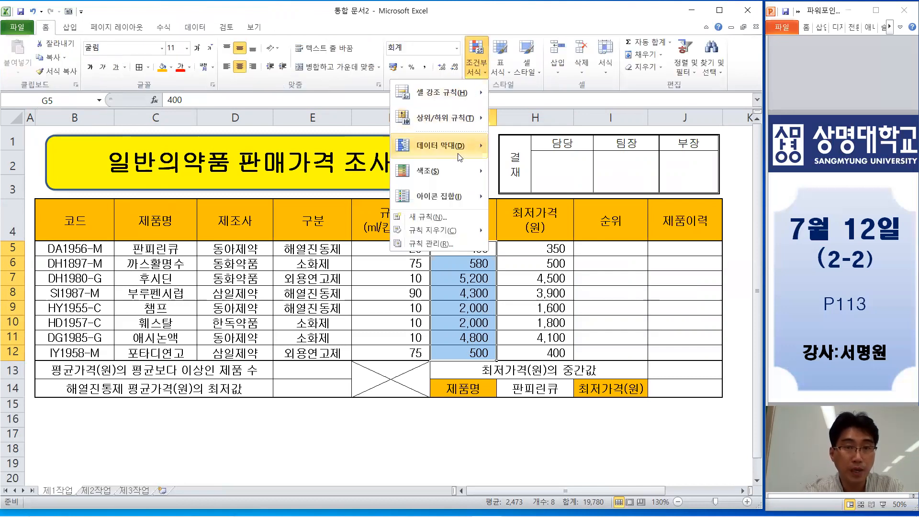
{"action": "mouse_move", "coordinate": [458, 153]}
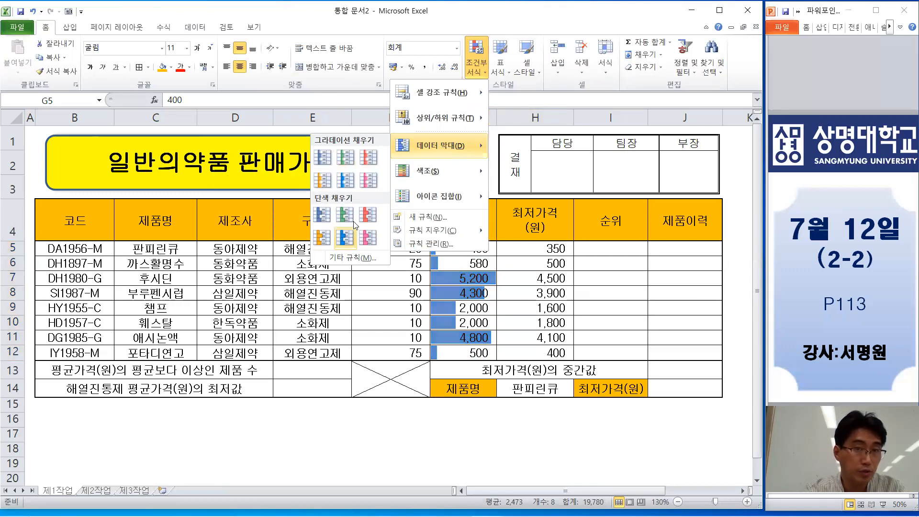
{"action": "left_click", "coordinate": [351, 159]}
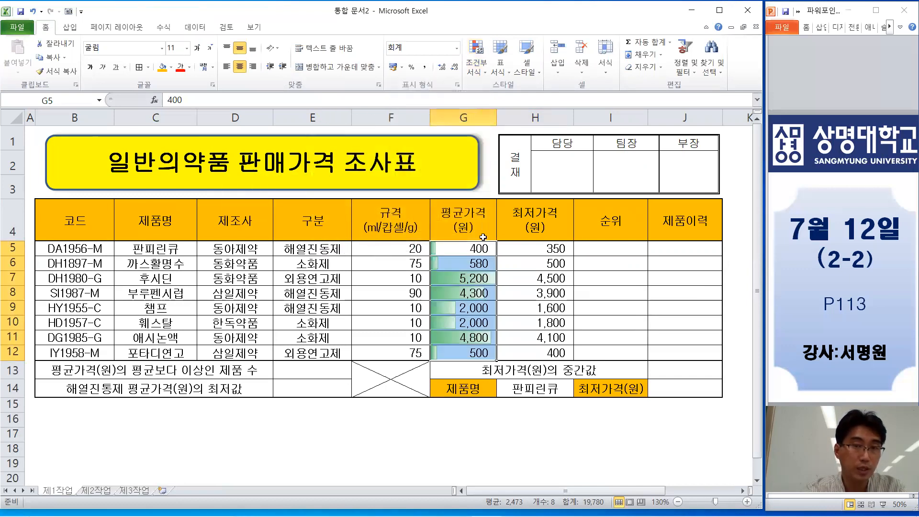
{"action": "left_click", "coordinate": [536, 276]}
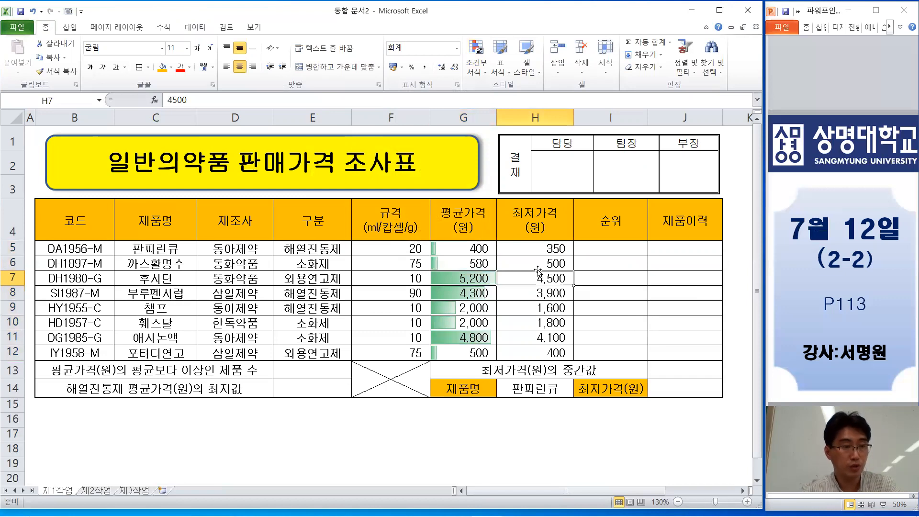
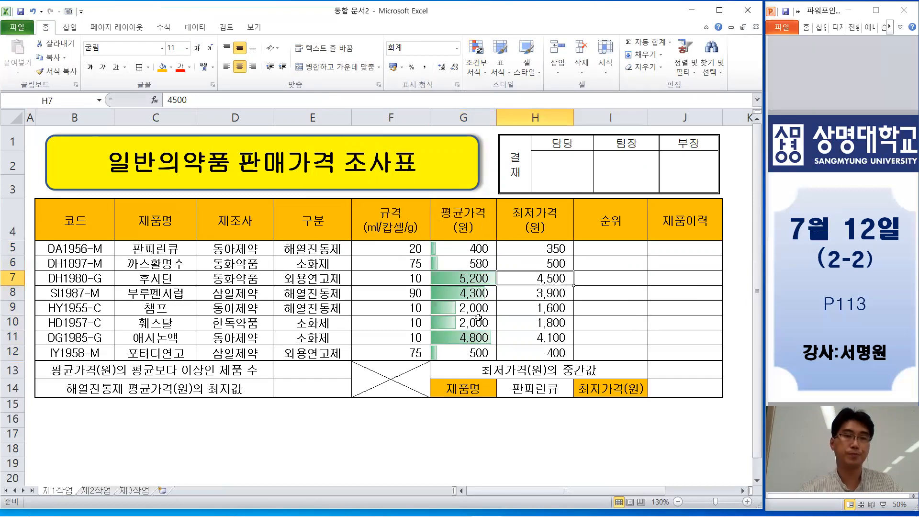
{"action": "left_click", "coordinate": [460, 353]}
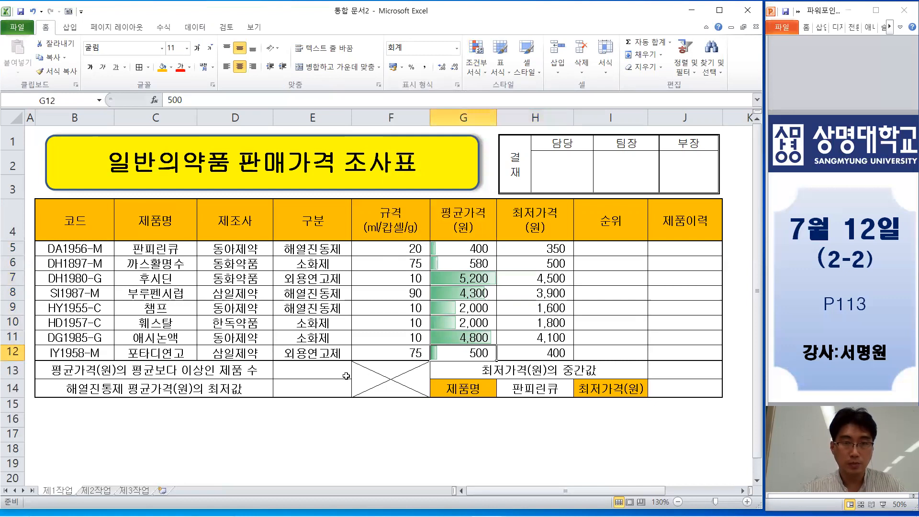
{"action": "left_click", "coordinate": [95, 490]}
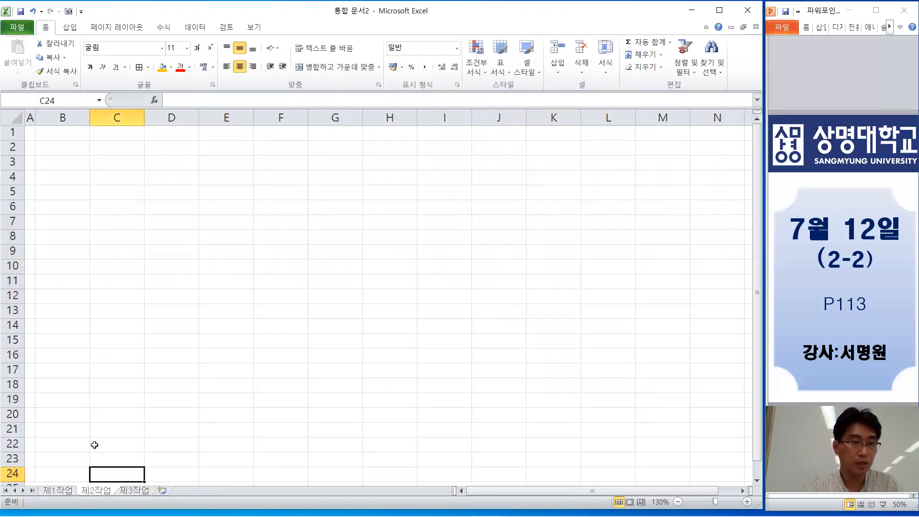
{"action": "left_click", "coordinate": [55, 493]}
{"action": "left_click", "coordinate": [83, 220]}
{"action": "left_click_drag", "start_coordinate": [84, 220], "coordinate": [317, 247]}
{"action": "left_click", "coordinate": [417, 309]}
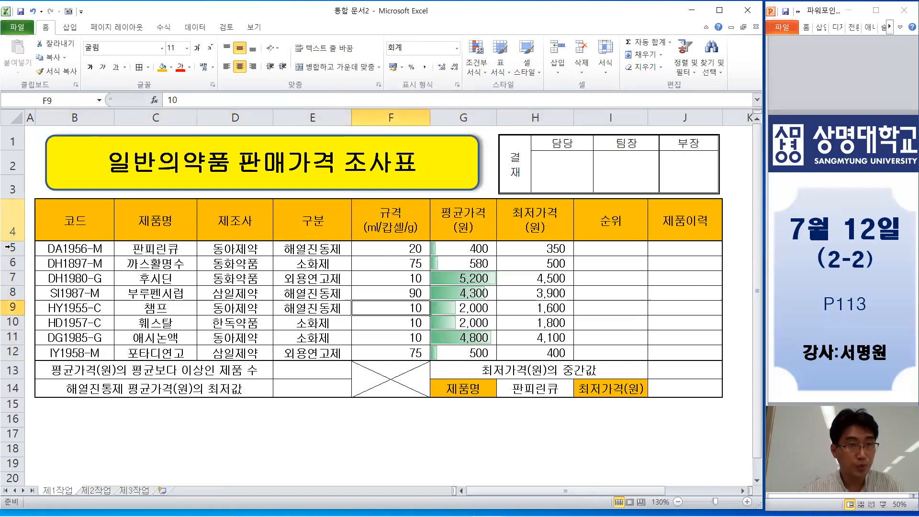
Slightly reduce the height of header row 4, and copy B4:H12 to cell B2 of sheet 제2작업.
{"action": "left_click_drag", "start_coordinate": [13, 242], "coordinate": [17, 234]}
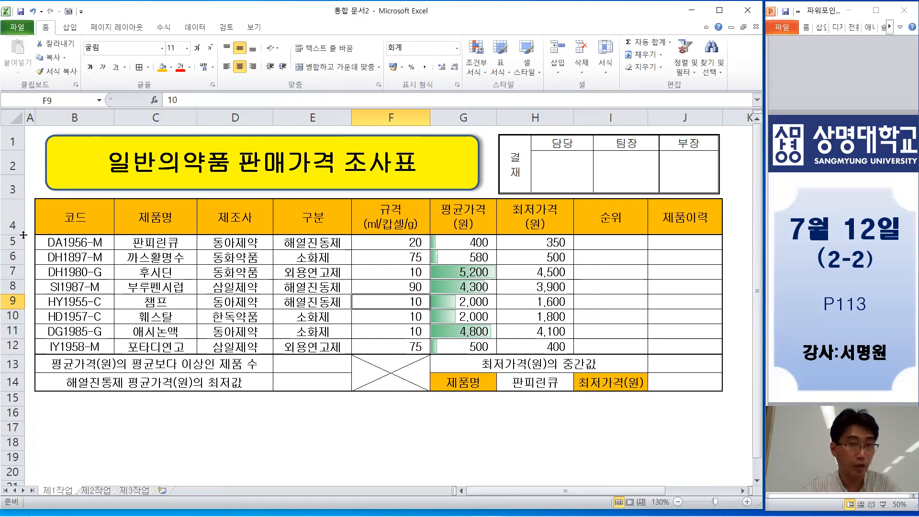
{"action": "left_click_drag", "start_coordinate": [79, 218], "coordinate": [541, 344]}
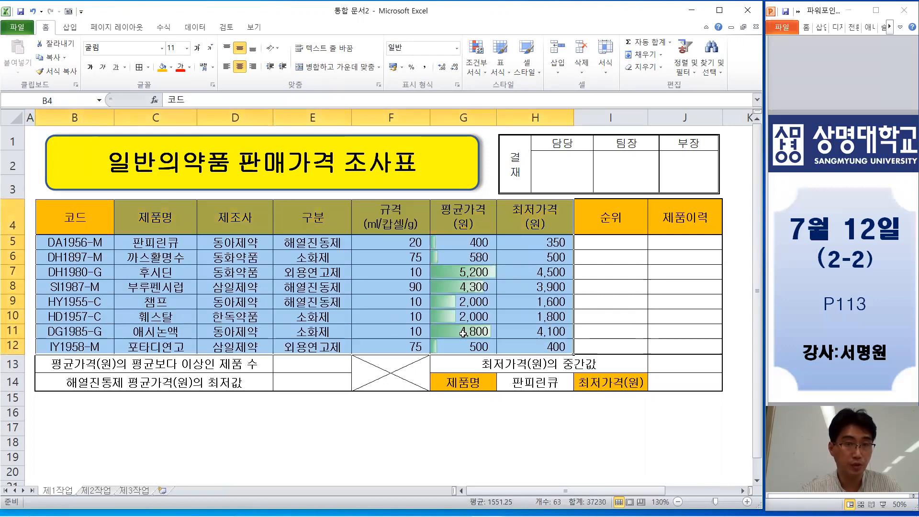
{"action": "key", "text": "ctrl+c"}
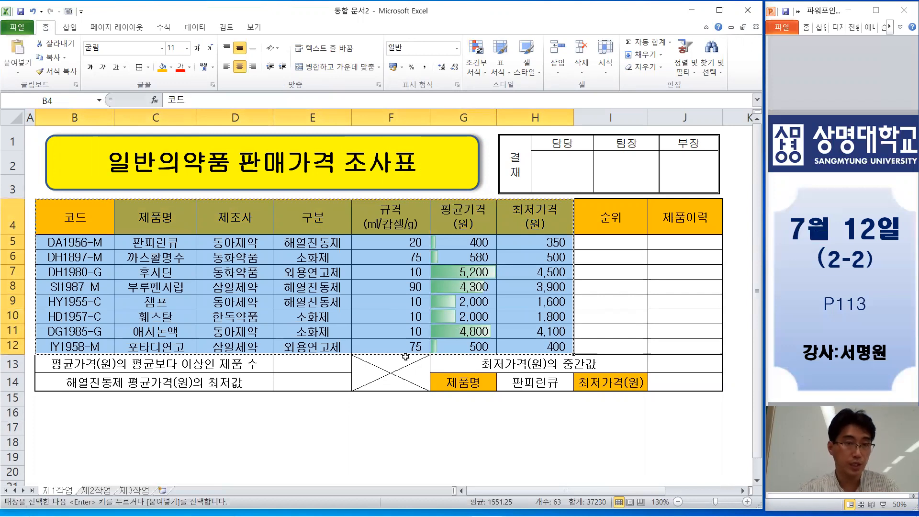
{"action": "left_click", "coordinate": [95, 490]}
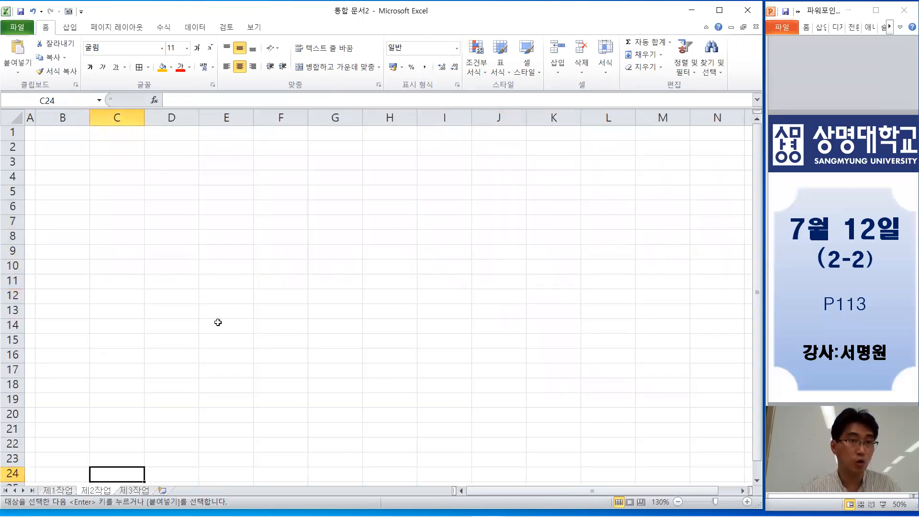
{"action": "left_click", "coordinate": [67, 149]}
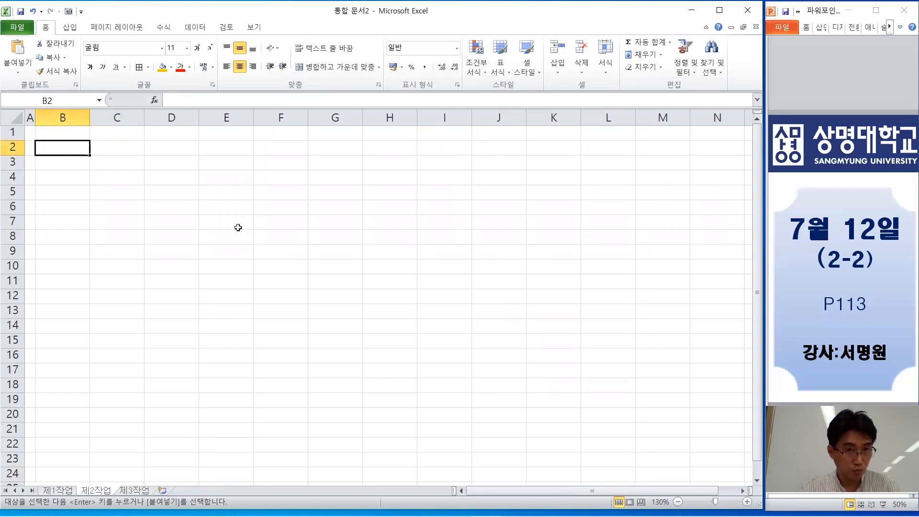
{"action": "key", "text": "ctrl+v"}
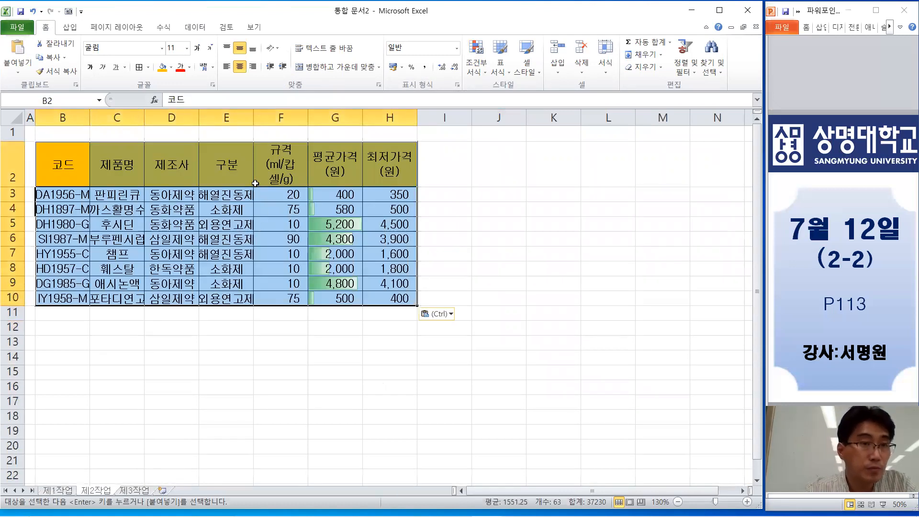
Paste only the source table's column widths (열 너비) onto the copied table on sheet 제2작업.
{"action": "right_click", "coordinate": [230, 159]}
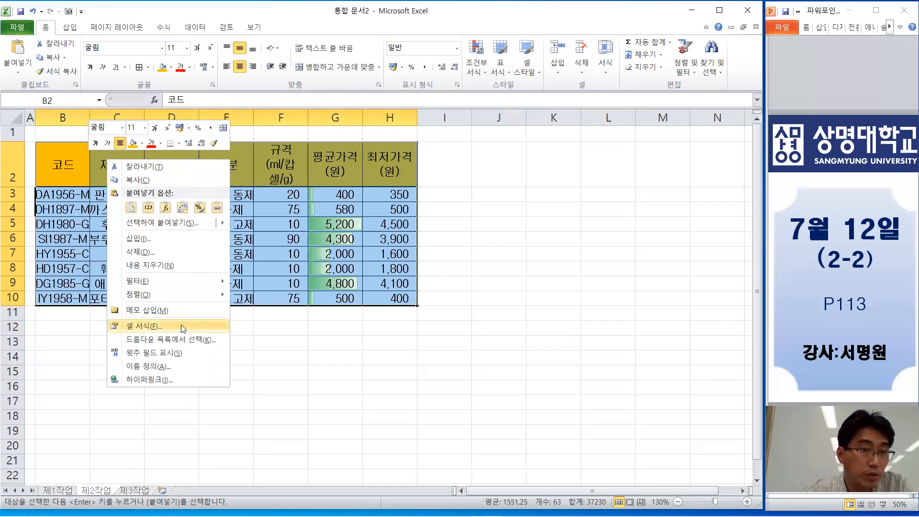
{"action": "mouse_move", "coordinate": [171, 227]}
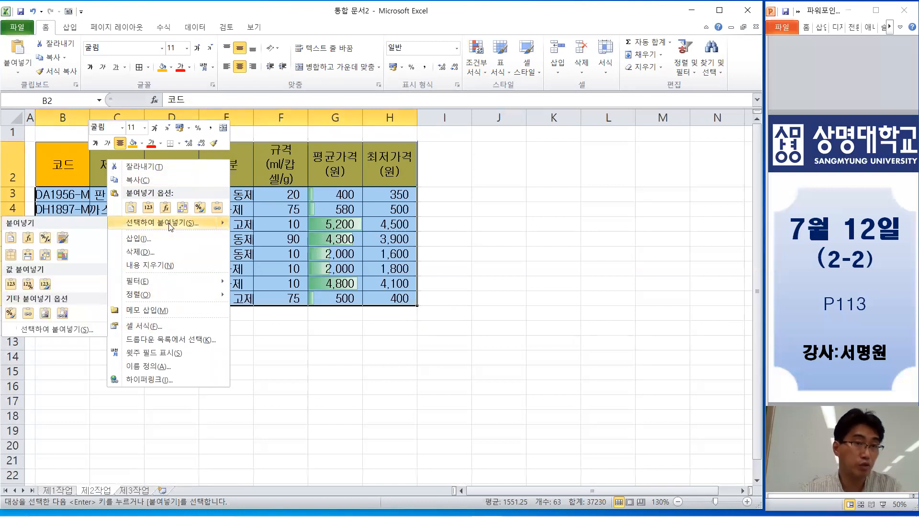
{"action": "left_click", "coordinate": [170, 223]}
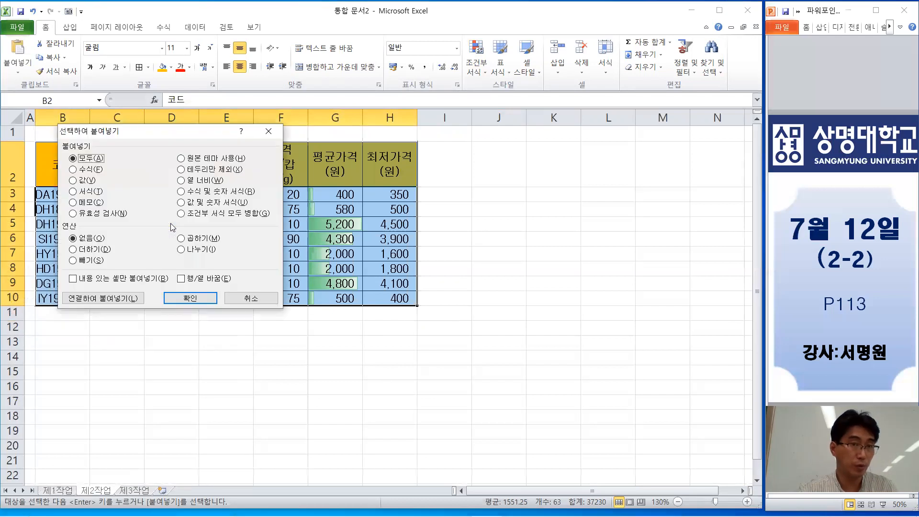
{"action": "left_click", "coordinate": [204, 181]}
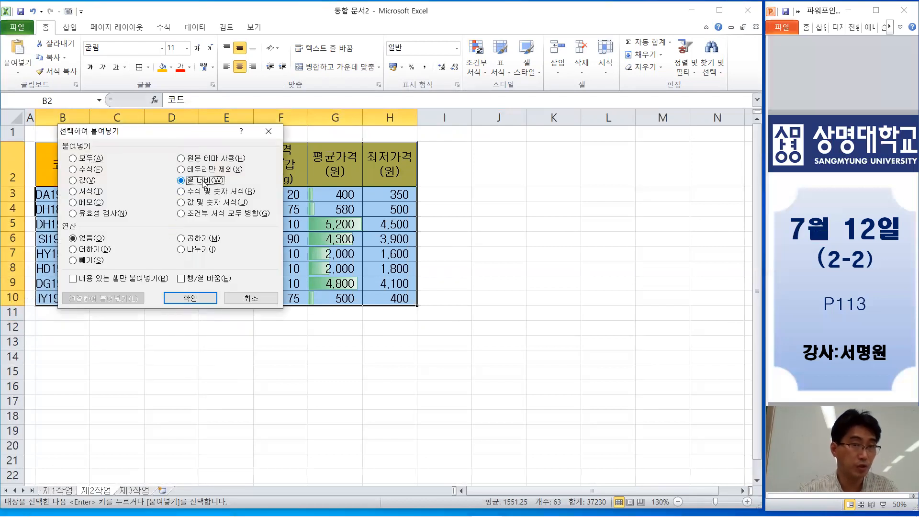
{"action": "left_click", "coordinate": [191, 298]}
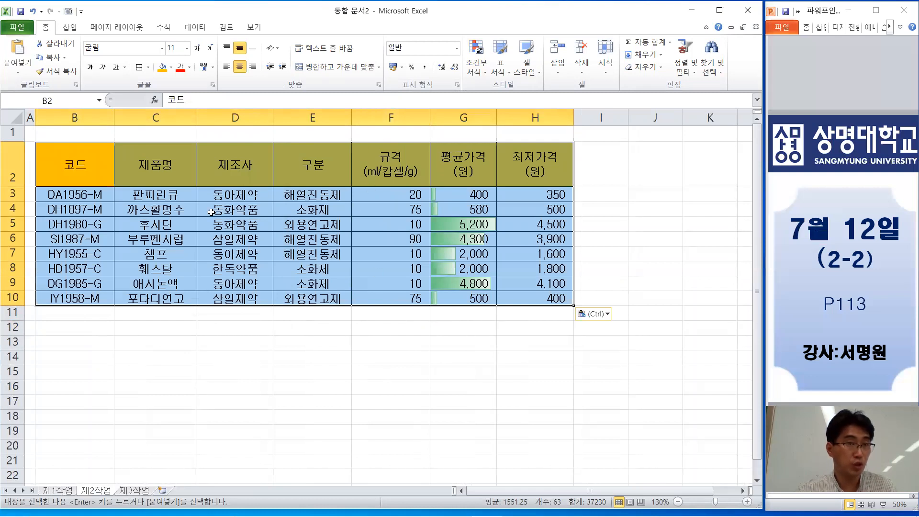
Apply a thick box border (굵은 상자 테두리) around the copied table B2:H10.
{"action": "left_click", "coordinate": [148, 68]}
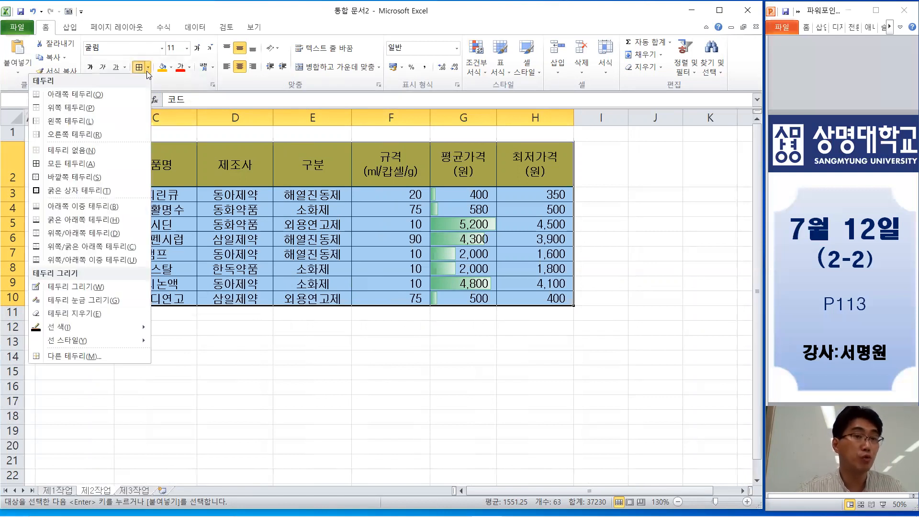
{"action": "left_click", "coordinate": [83, 191]}
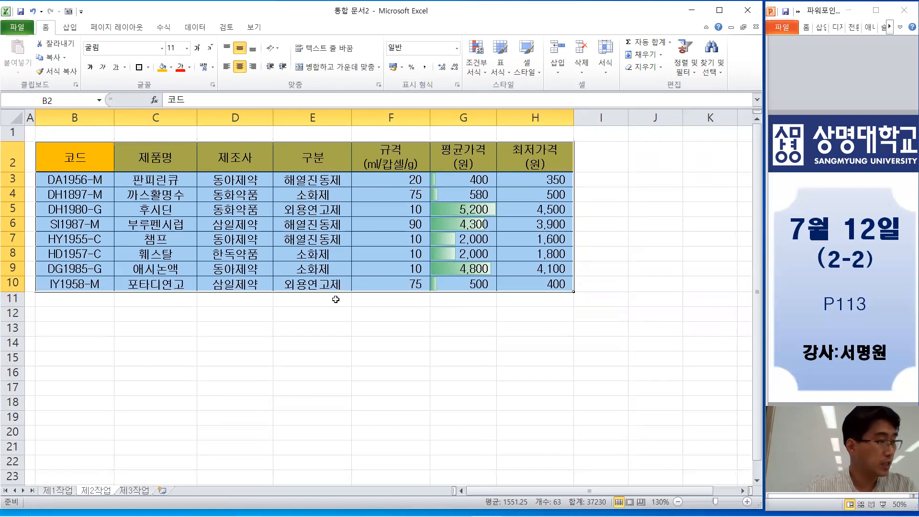
Merge and center cells B11:G11 directly below the copied table on sheet 제2작업.
{"action": "left_click", "coordinate": [323, 362]}
{"action": "left_click_drag", "start_coordinate": [103, 299], "coordinate": [438, 304]}
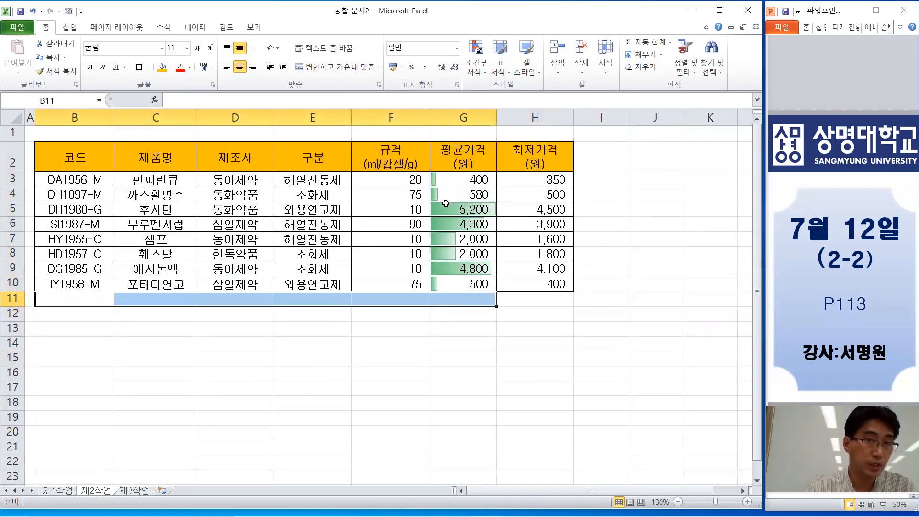
{"action": "left_click", "coordinate": [344, 70]}
Apply all borders (모든 테두리) and a thick box border (굵은 상자 테두리) to row 11 across B11:H11.
{"action": "left_click_drag", "start_coordinate": [445, 300], "coordinate": [528, 299]}
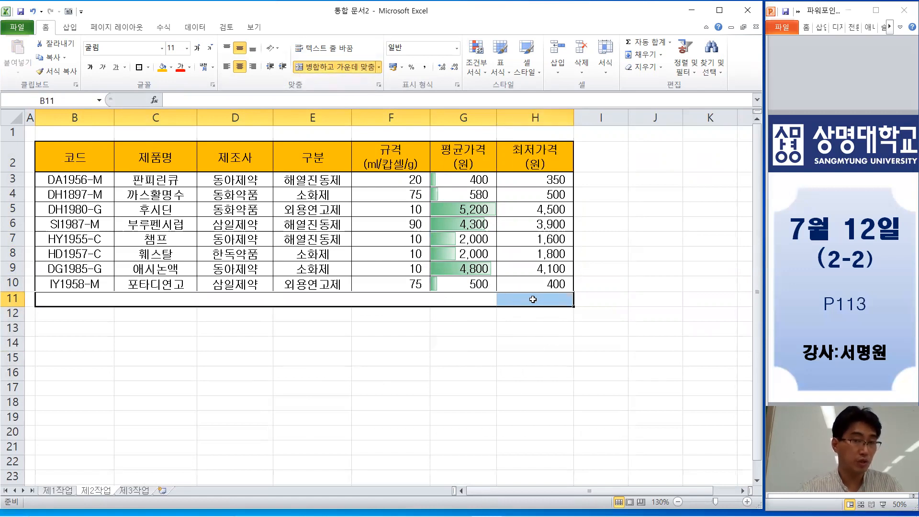
{"action": "left_click", "coordinate": [149, 67]}
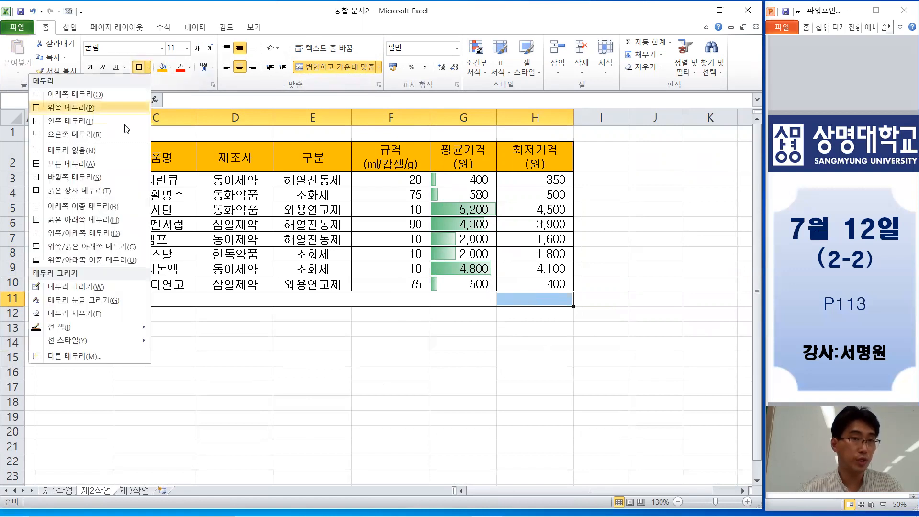
{"action": "left_click", "coordinate": [99, 174]}
{"action": "left_click", "coordinate": [148, 68]}
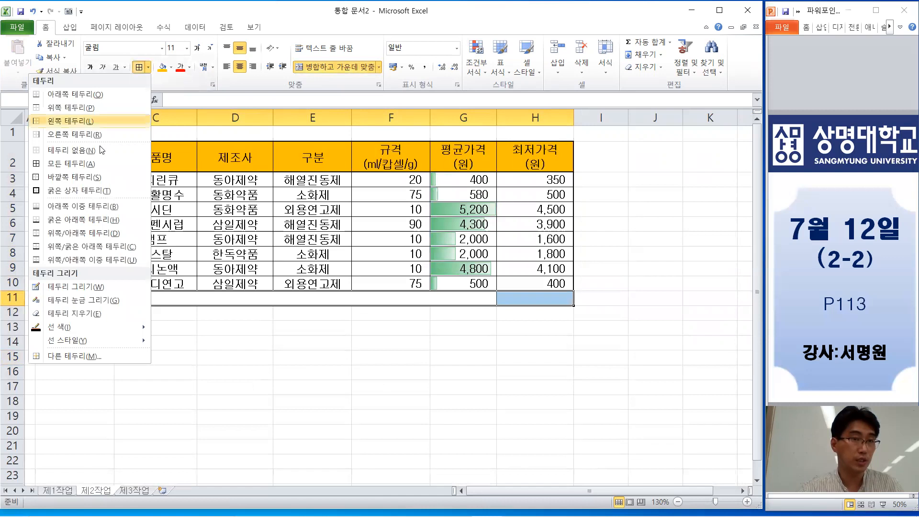
{"action": "left_click", "coordinate": [79, 190]}
{"action": "left_click", "coordinate": [373, 344]}
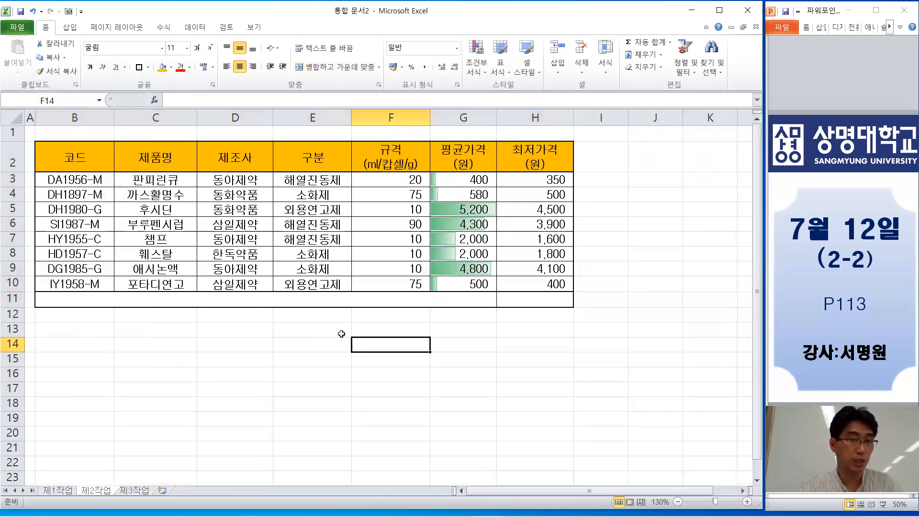
Enter the label 최저가격(원)의 평균 in the merged cell B11.
{"action": "left_click", "coordinate": [311, 298]}
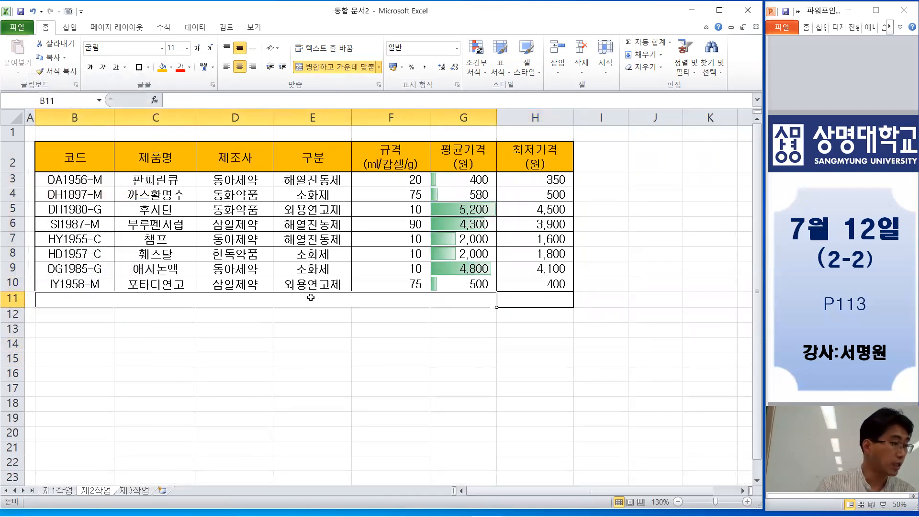
{"action": "type", "text": "최저가격"}
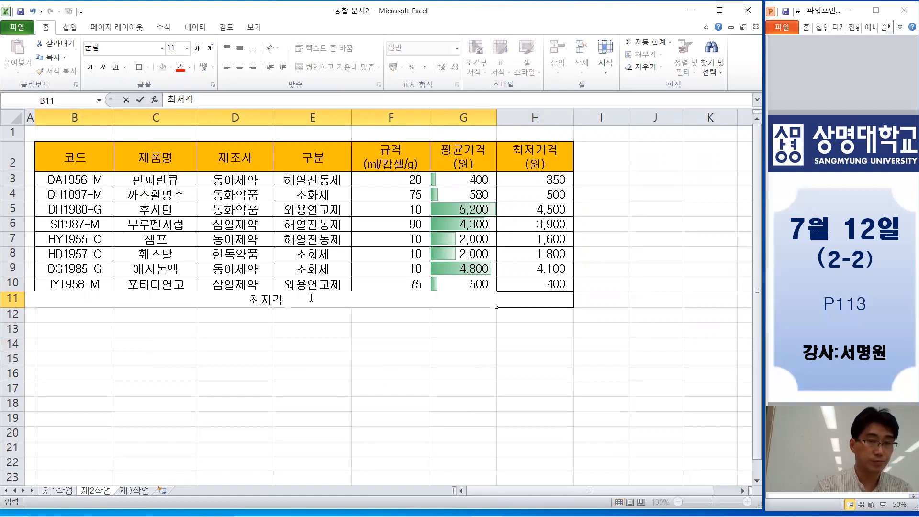
{"action": "type", "text": "("}
{"action": "type", "text": "원)의 "}
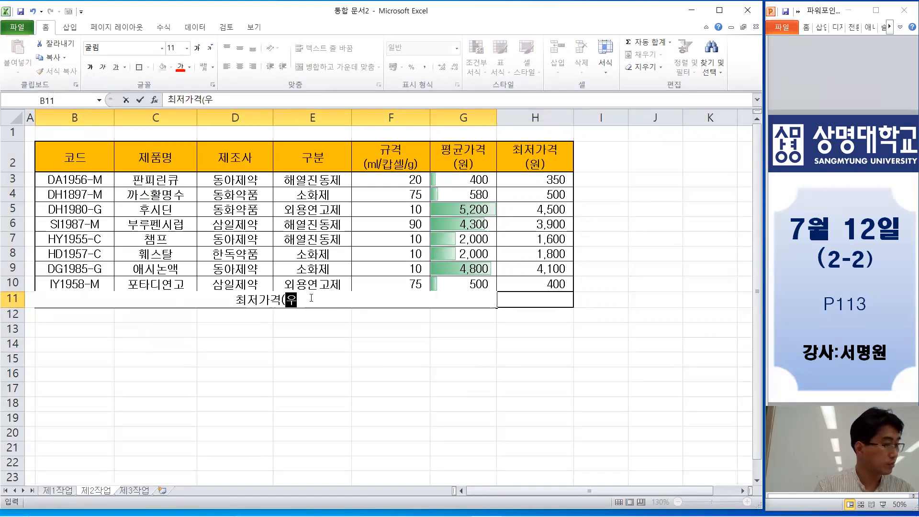
{"action": "type", "text": "평균"}
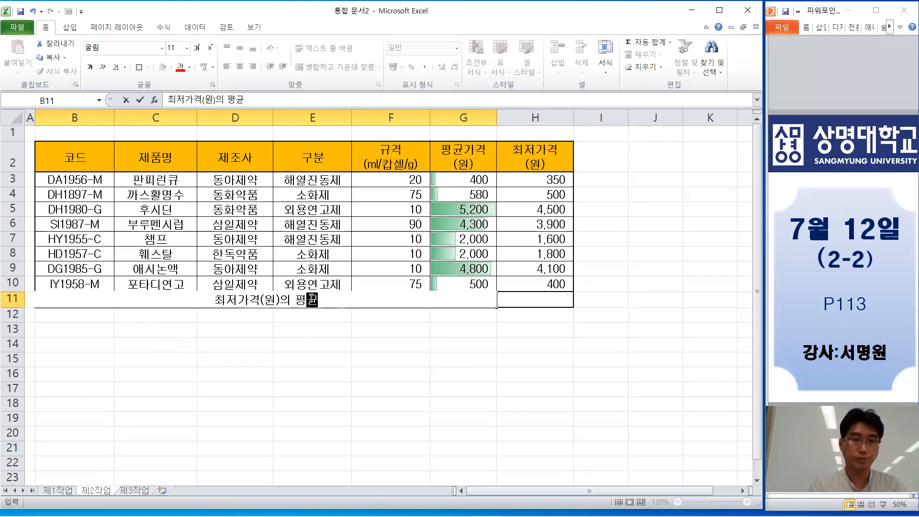
Calculate the average of the 최저가격(원) column in H11 with =AVERAGE(H3:H10).
{"action": "left_click", "coordinate": [521, 298]}
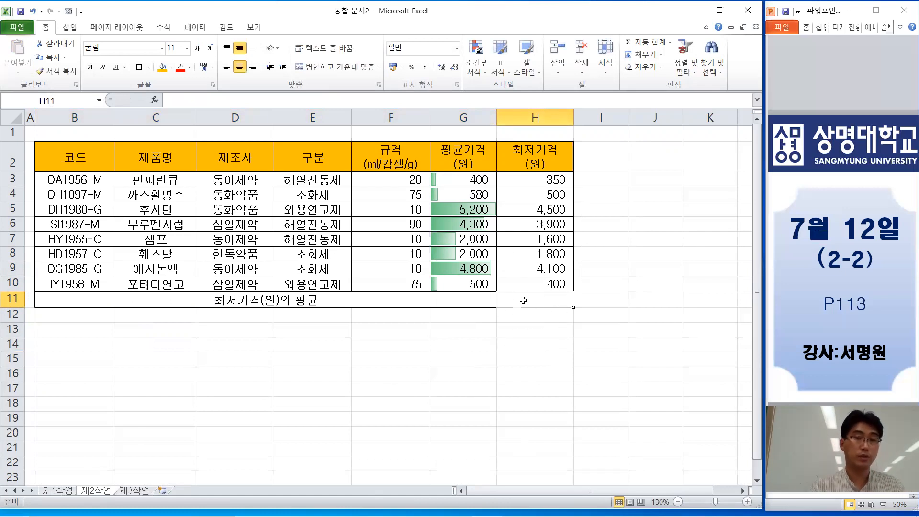
{"action": "left_click", "coordinate": [261, 95]}
{"action": "type", "text": "=ㅁ"}
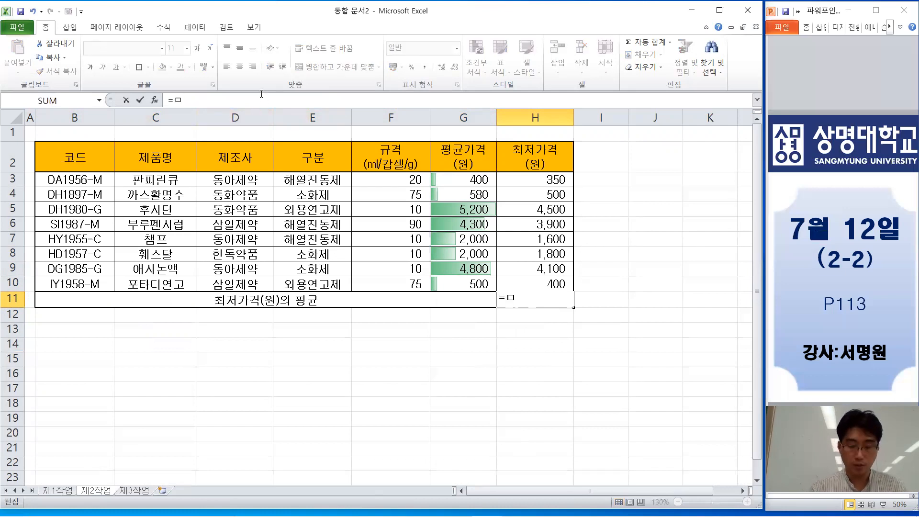
{"action": "type", "text": "av"}
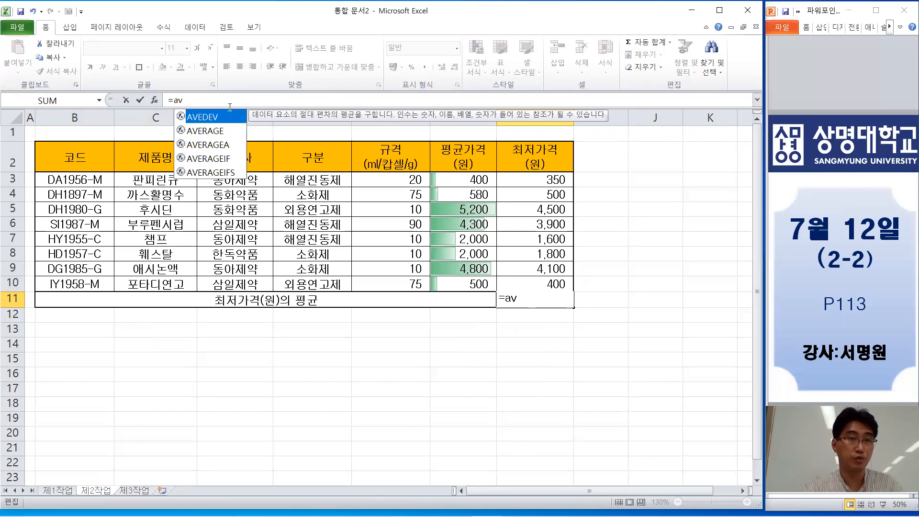
{"action": "left_click", "coordinate": [216, 136]}
{"action": "double_click", "coordinate": [216, 137]}
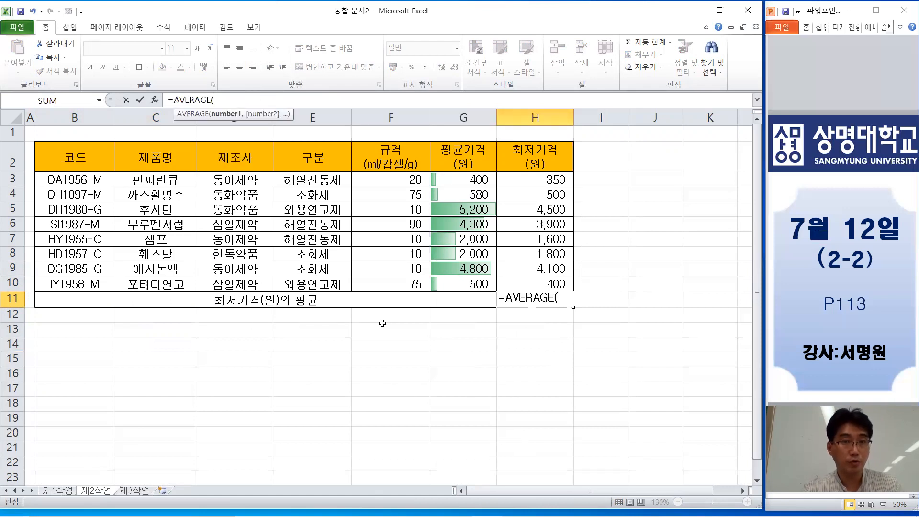
{"action": "left_click_drag", "start_coordinate": [555, 184], "coordinate": [550, 281]}
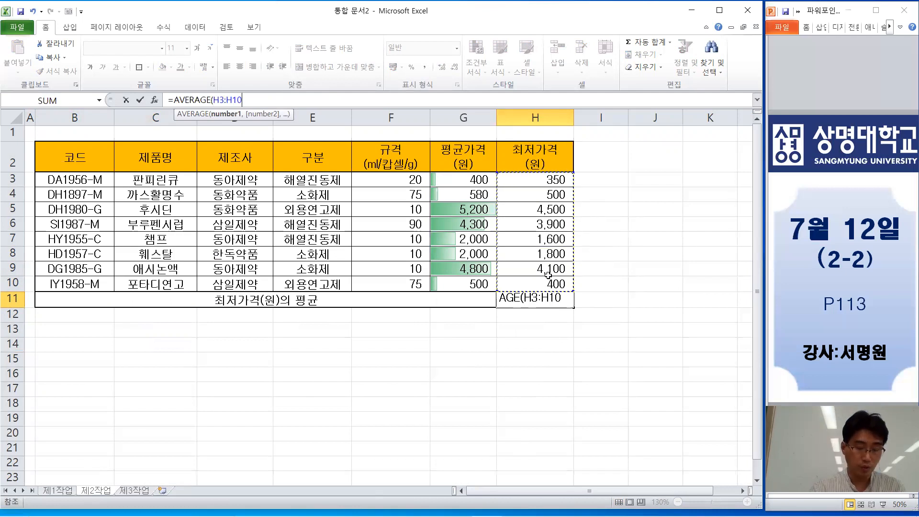
{"action": "type", "text": ")"}
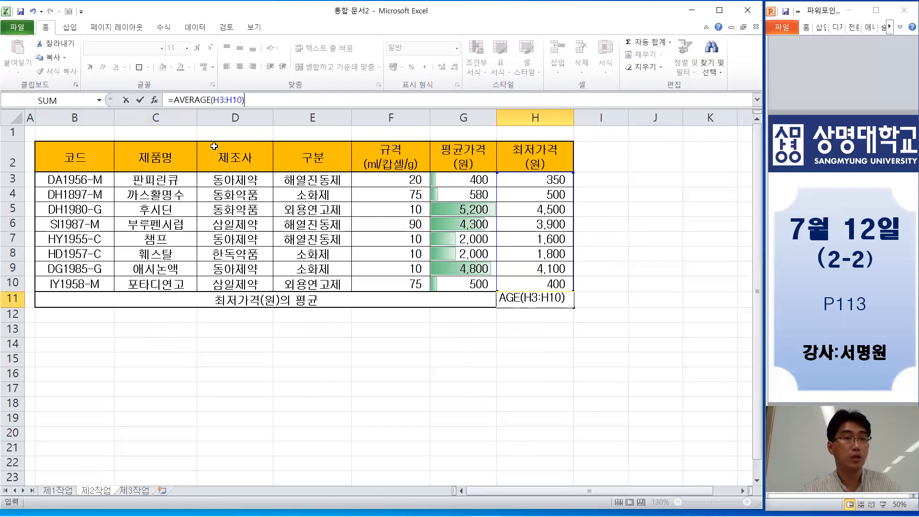
{"action": "left_click", "coordinate": [138, 101]}
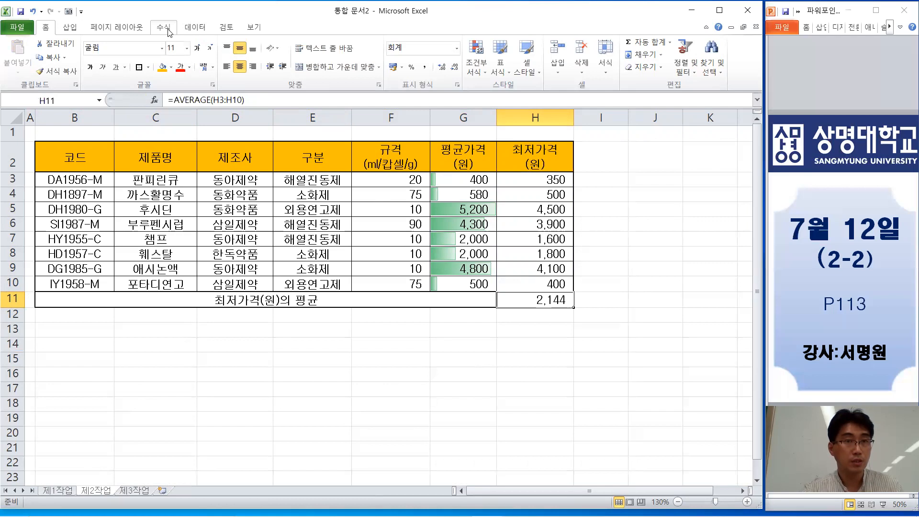
Run Goal Seek (목표값 찾기) to make H11 equal 2200 by changing cell H3, and accept the solution.
{"action": "left_click", "coordinate": [194, 27]}
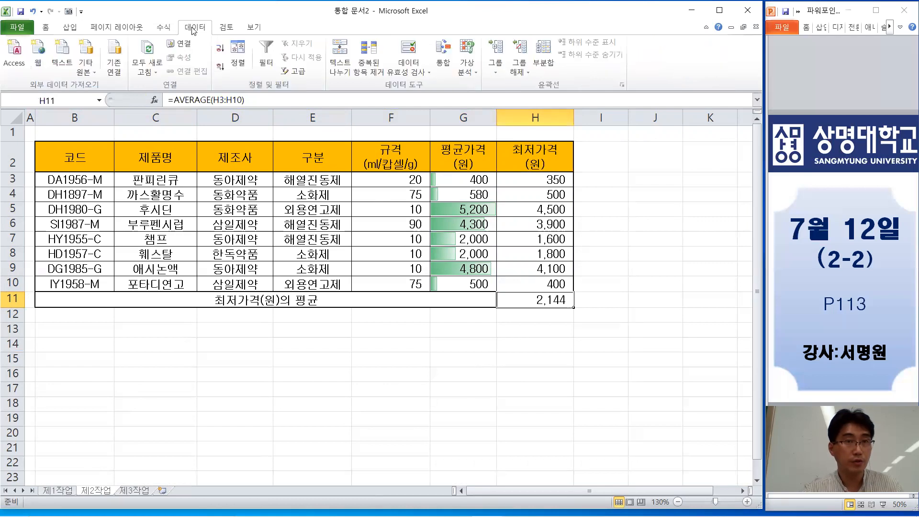
{"action": "left_click", "coordinate": [468, 71]}
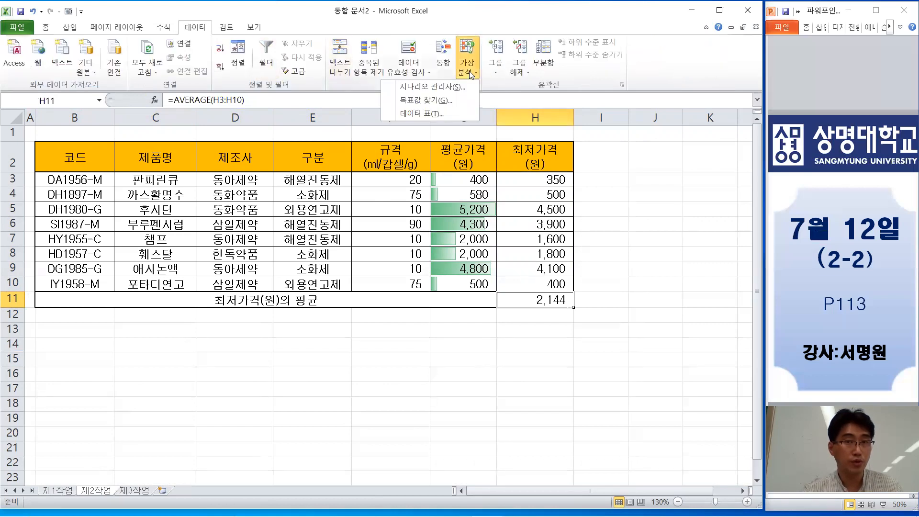
{"action": "left_click", "coordinate": [449, 101]}
{"action": "left_click", "coordinate": [638, 223]}
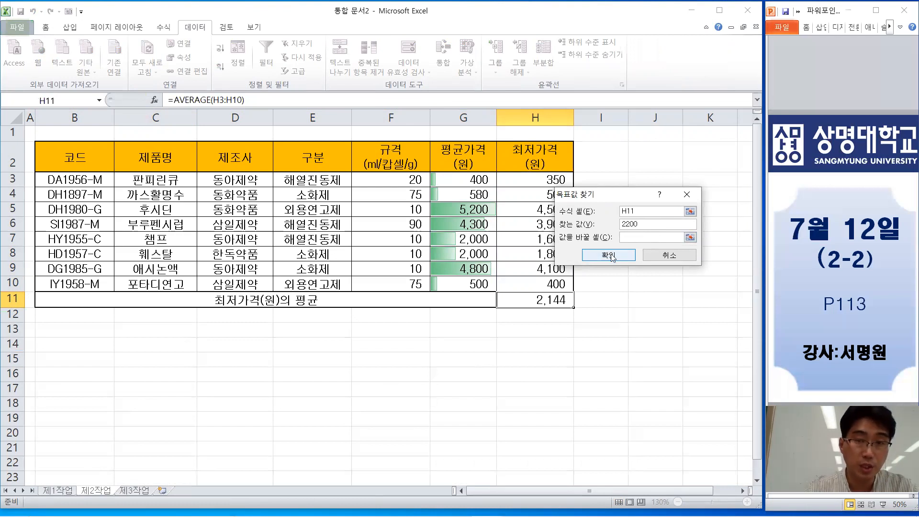
{"action": "left_click", "coordinate": [626, 237]}
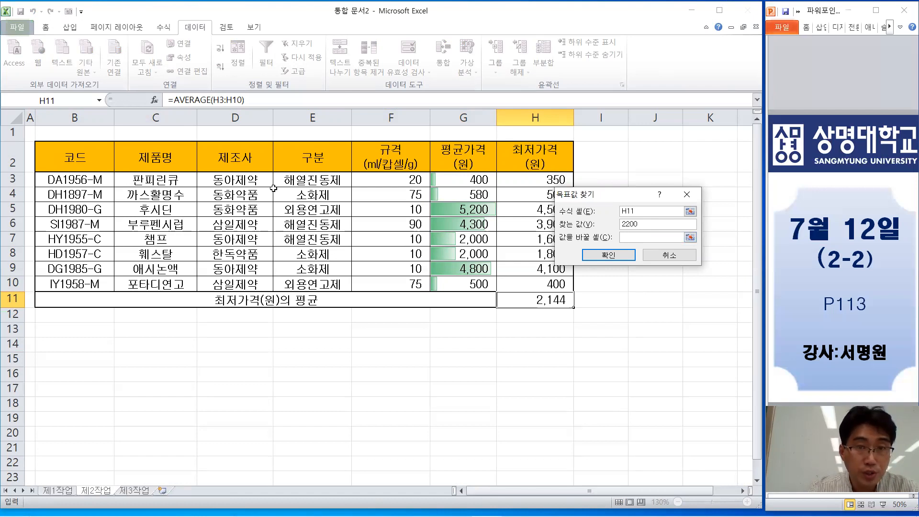
{"action": "left_click", "coordinate": [531, 182]}
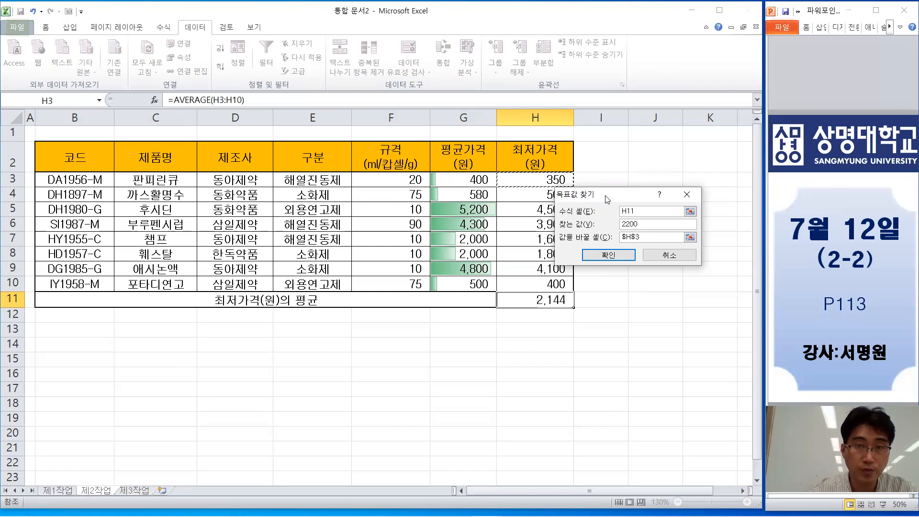
{"action": "left_click_drag", "start_coordinate": [607, 198], "coordinate": [529, 225]}
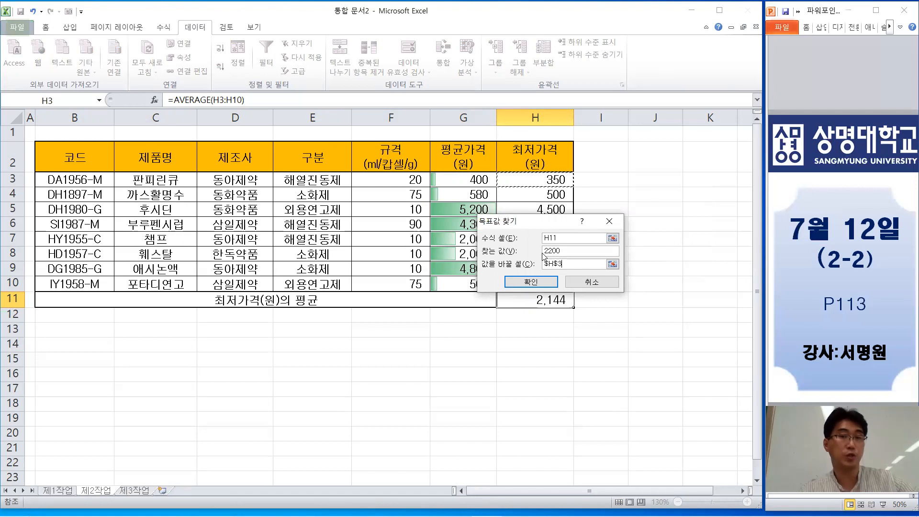
{"action": "left_click", "coordinate": [535, 283]}
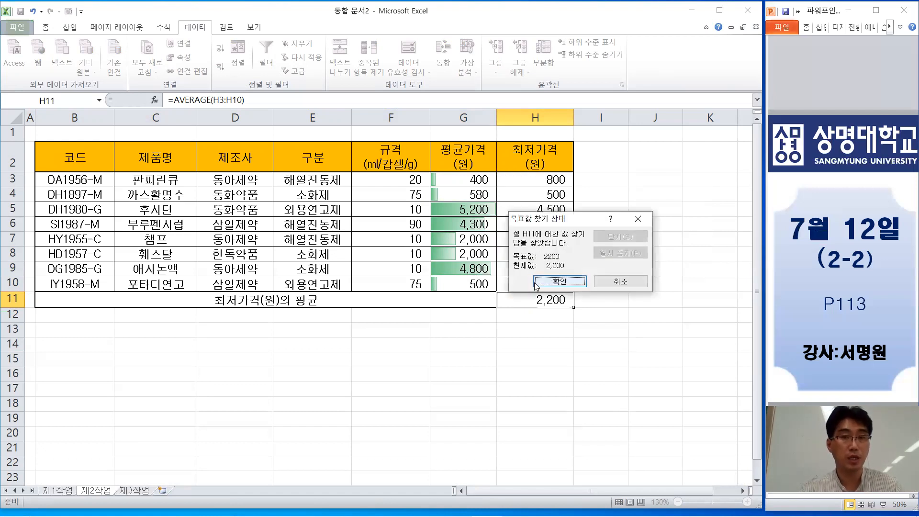
{"action": "left_click", "coordinate": [577, 282]}
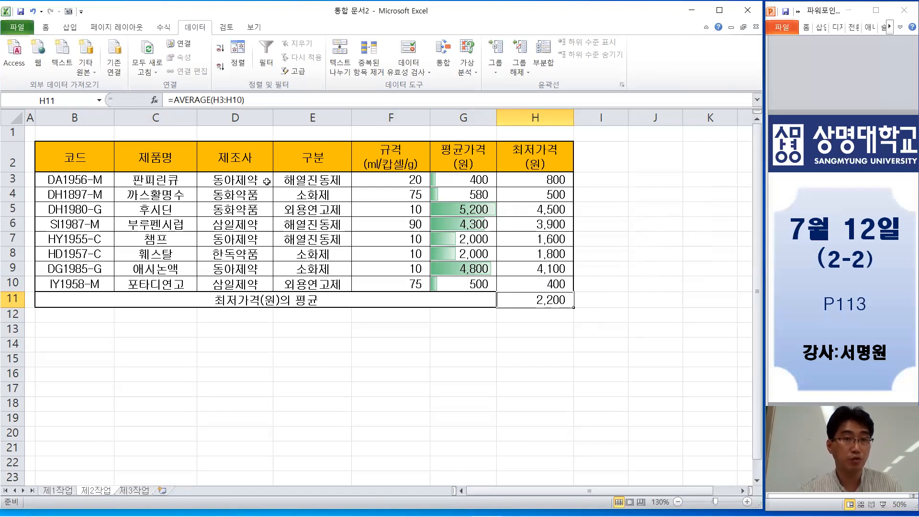
{"action": "left_click", "coordinate": [545, 181]}
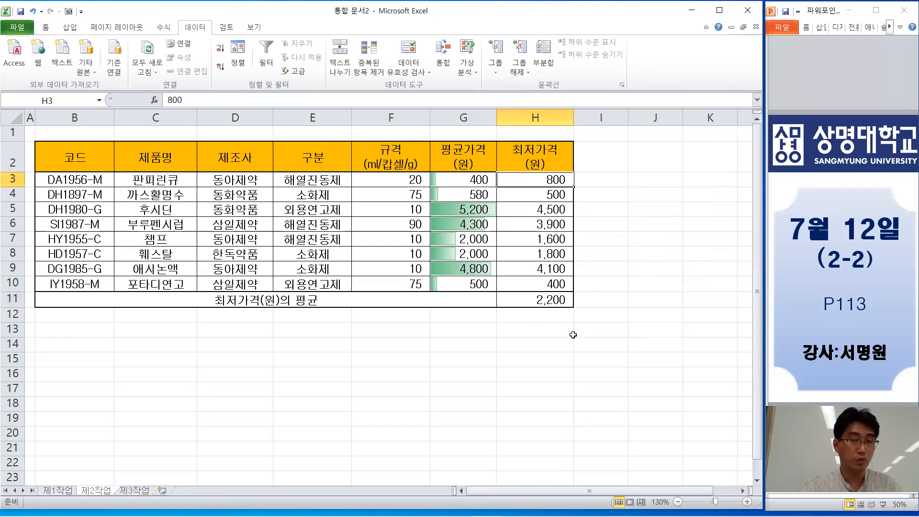
{"action": "left_click", "coordinate": [451, 355]}
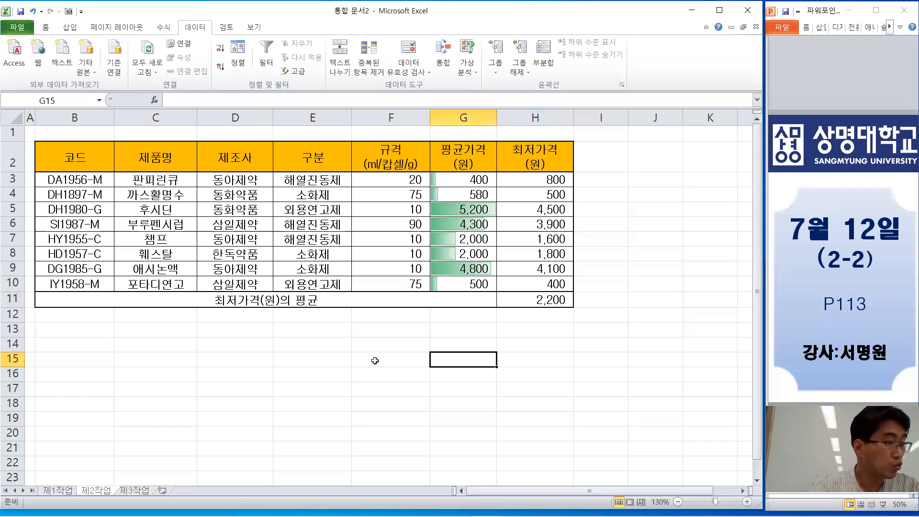
Copy the header cells 구분 (E2) and 평균가격(원) (G2) to B14 as the criteria headers.
{"action": "left_click", "coordinate": [316, 159]}
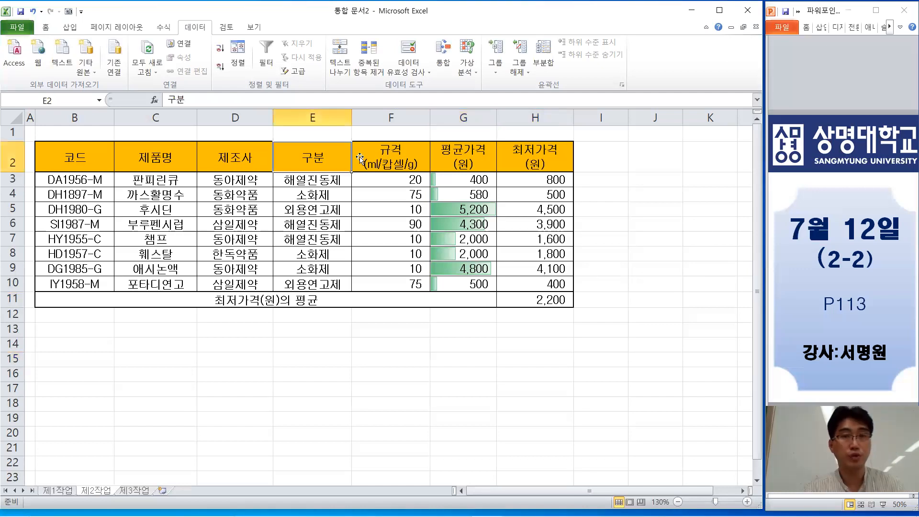
{"action": "left_click", "coordinate": [464, 160], "text": "ctrl"}
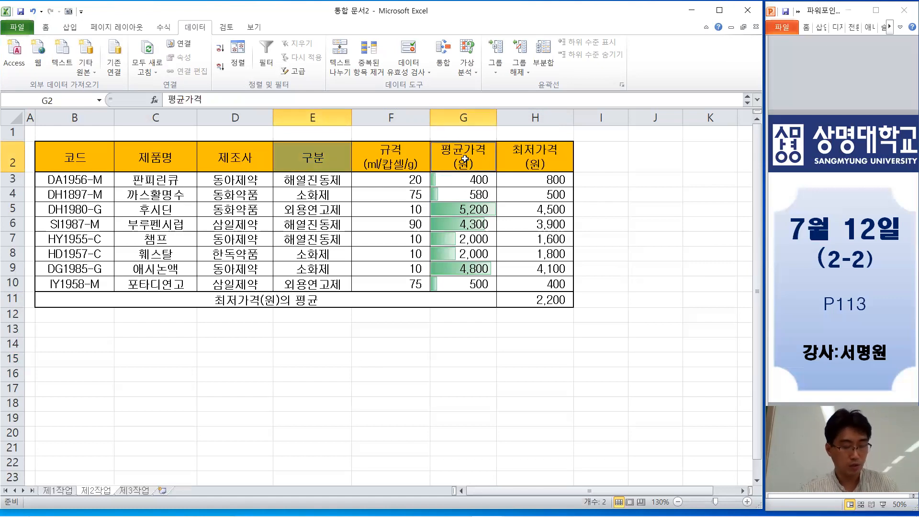
{"action": "key", "text": "ctrl+c"}
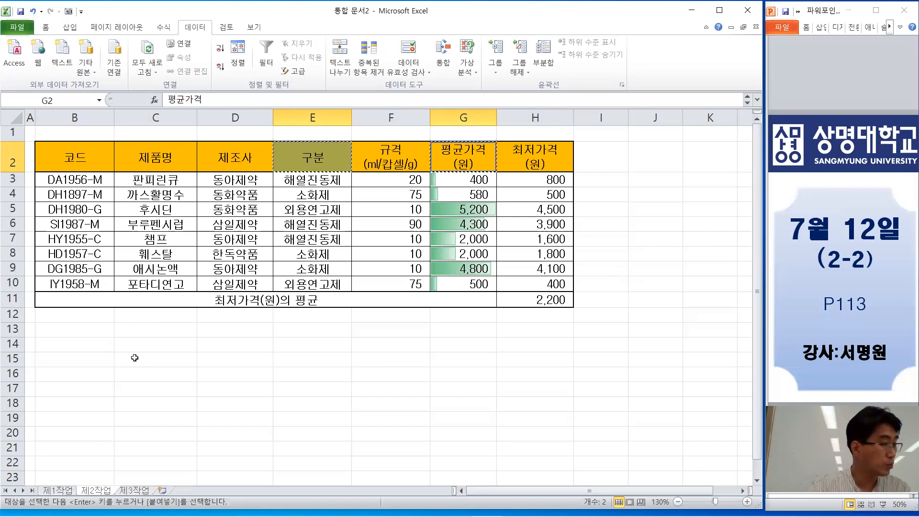
{"action": "left_click", "coordinate": [71, 342]}
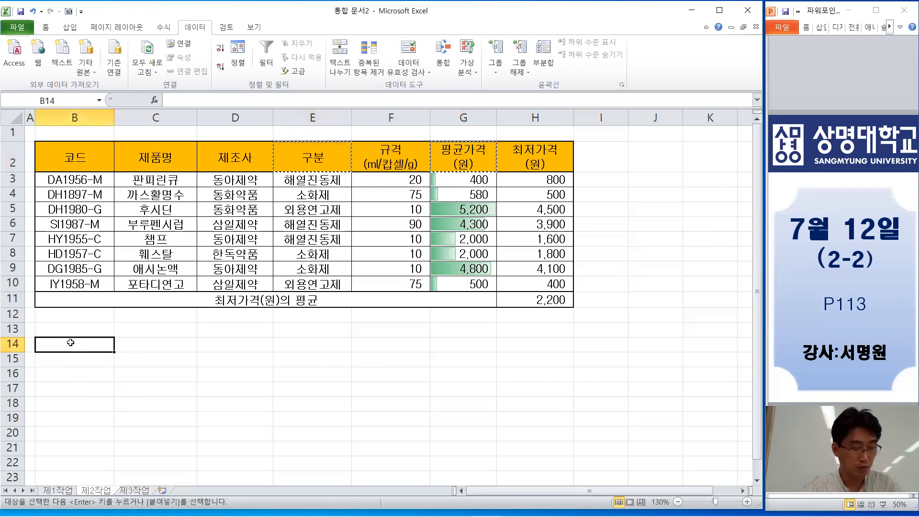
{"action": "key", "text": "ctrl+v"}
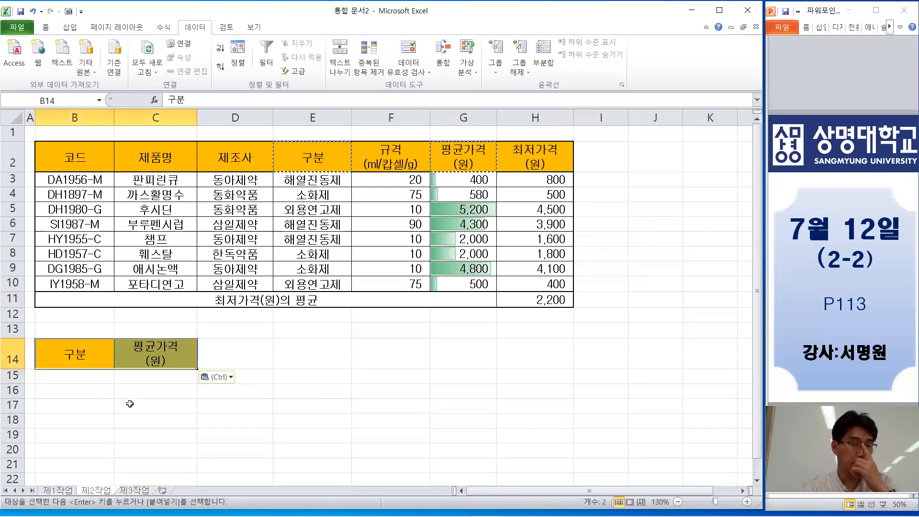
Apply all borders (모든 테두리) to the criteria range B14:C16.
{"action": "left_click", "coordinate": [105, 376]}
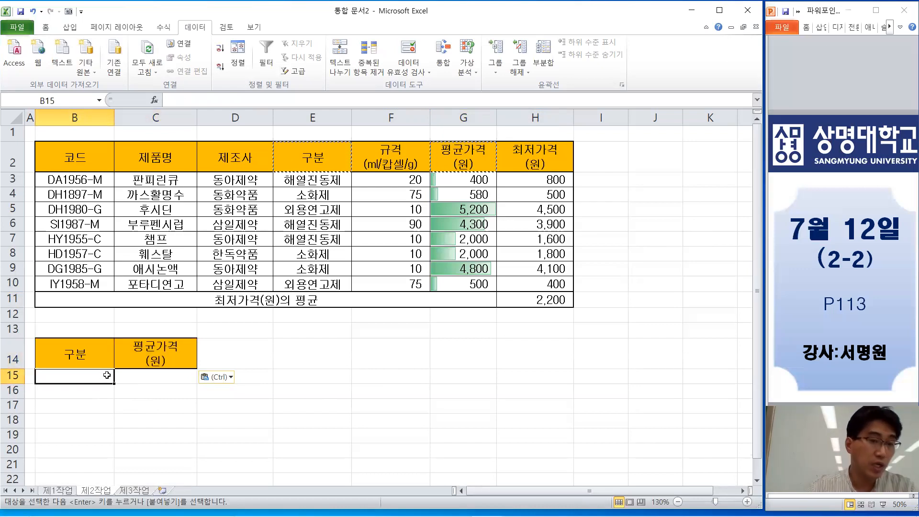
{"action": "left_click_drag", "start_coordinate": [102, 377], "coordinate": [162, 390]}
{"action": "left_click_drag", "start_coordinate": [77, 354], "coordinate": [159, 392]}
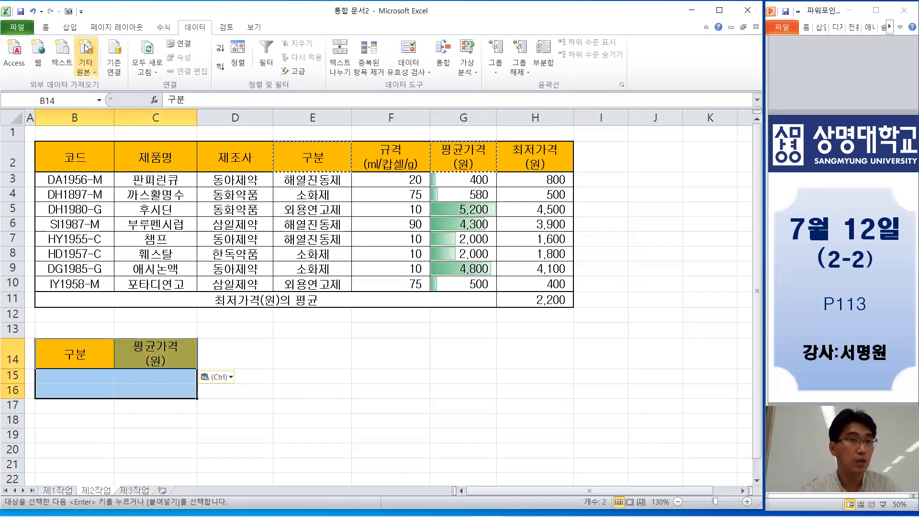
{"action": "left_click", "coordinate": [46, 30]}
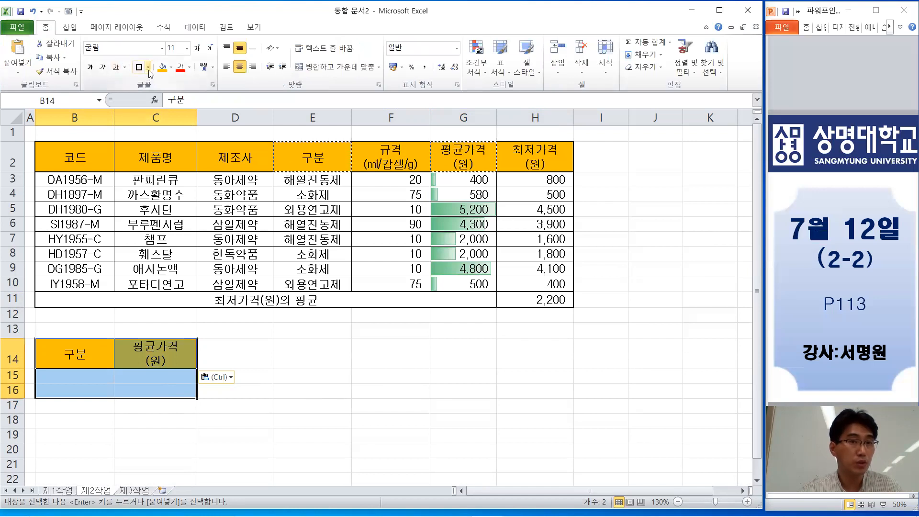
{"action": "left_click", "coordinate": [147, 67]}
{"action": "left_click", "coordinate": [120, 163]}
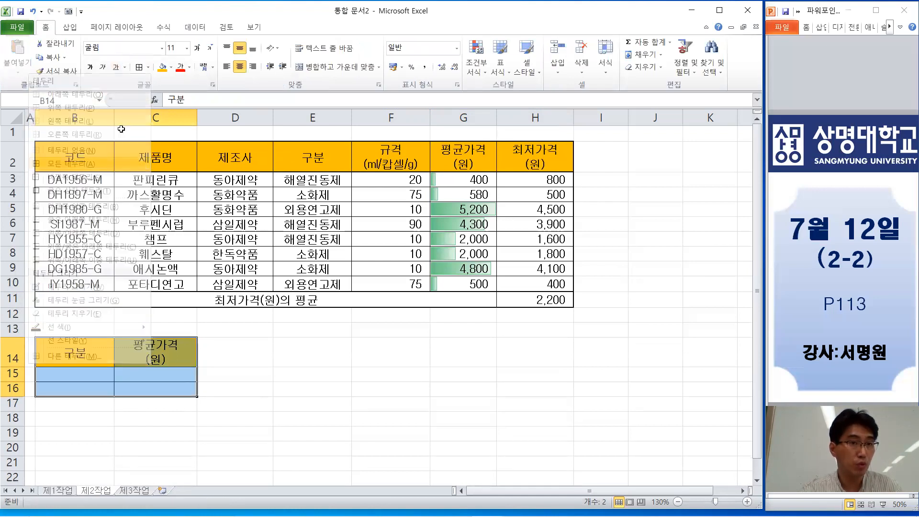
Apply a thick box border (굵은 상자 테두리) to the criteria range B14:C16 and to its header row B14:C14.
{"action": "left_click", "coordinate": [149, 68]}
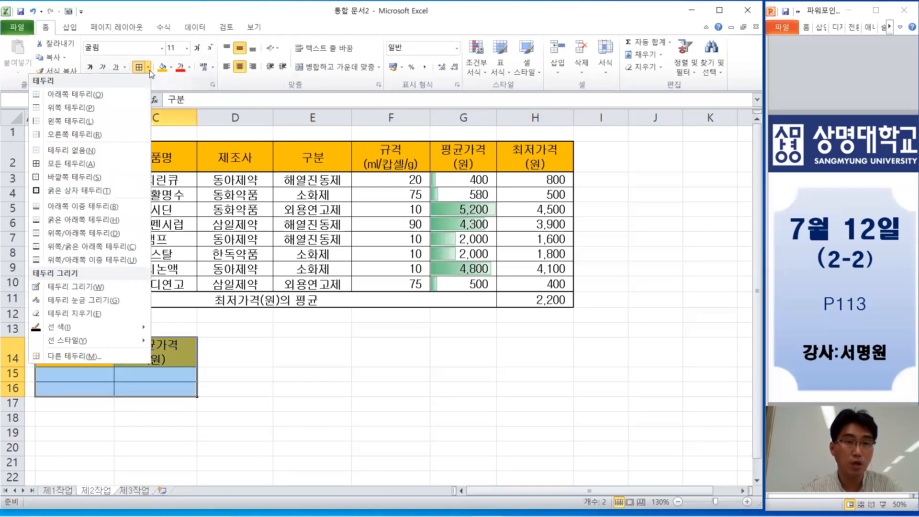
{"action": "left_click", "coordinate": [94, 190]}
{"action": "left_click", "coordinate": [277, 390]}
{"action": "left_click_drag", "start_coordinate": [79, 348], "coordinate": [131, 348]}
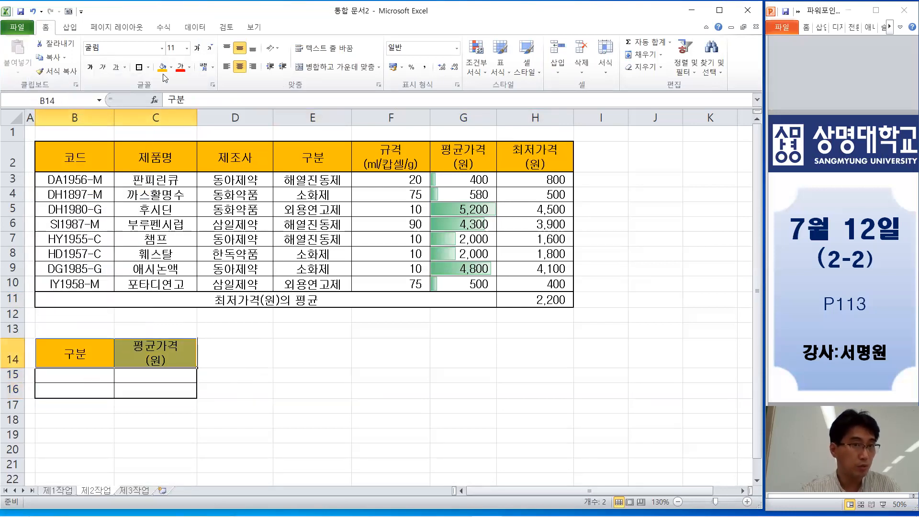
{"action": "left_click", "coordinate": [148, 66]}
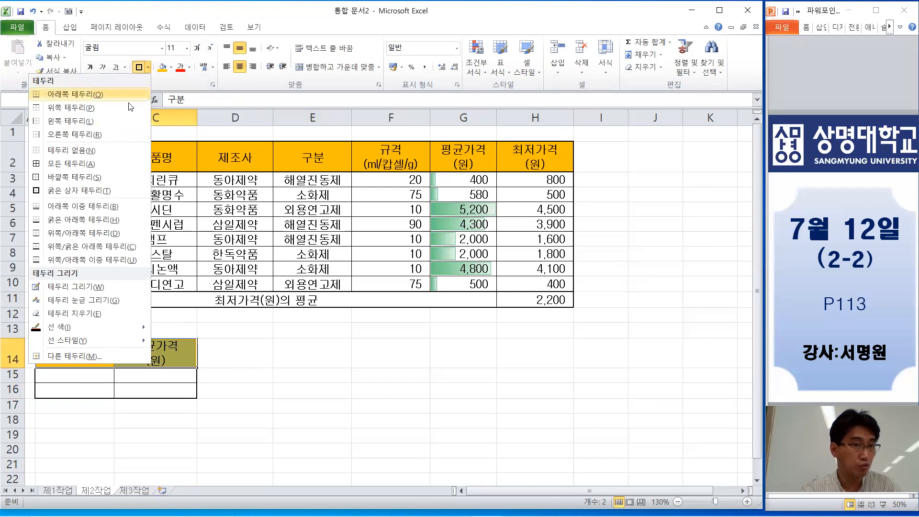
{"action": "left_click", "coordinate": [85, 193]}
{"action": "left_click", "coordinate": [291, 359]}
{"action": "left_click_drag", "start_coordinate": [108, 354], "coordinate": [160, 356]}
{"action": "left_click_drag", "start_coordinate": [98, 379], "coordinate": [129, 389]}
{"action": "left_click", "coordinate": [297, 389]}
Enter 소화 in B15 as the 구분 criterion and compare it with the stored contents of the 구분 cells E3:E5.
{"action": "left_click", "coordinate": [88, 378]}
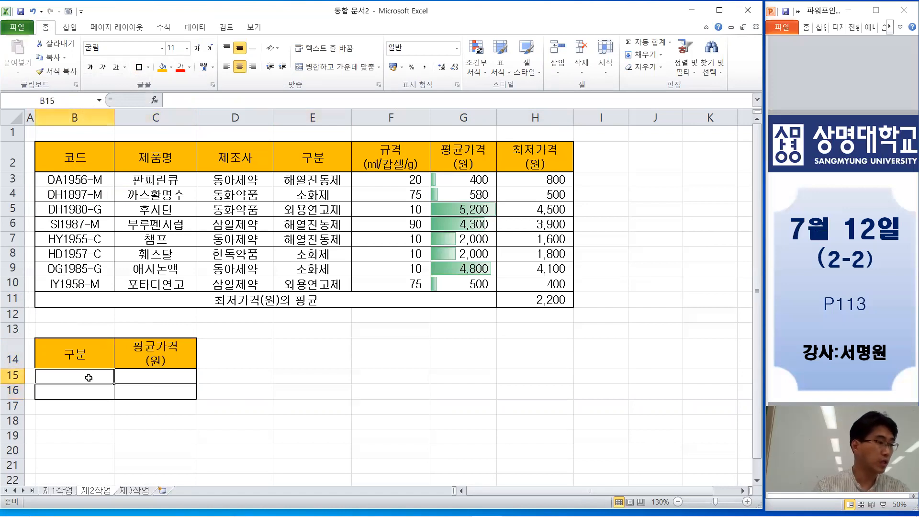
{"action": "type", "text": "thghk"}
{"action": "key", "text": "BackSpace"}
{"action": "key", "text": "BackSpace"}
{"action": "key", "text": "BackSpace"}
{"action": "key", "text": "BackSpace"}
{"action": "key", "text": "BackSpace"}
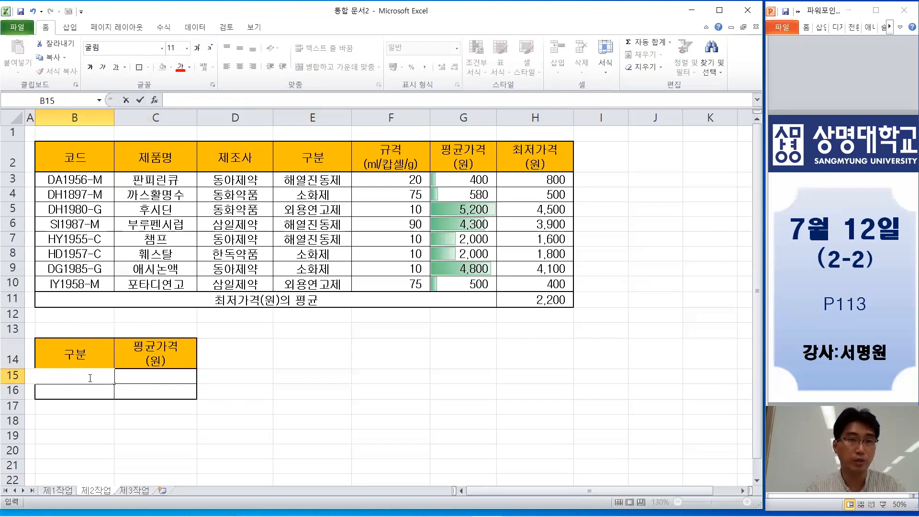
{"action": "type", "text": "소화"}
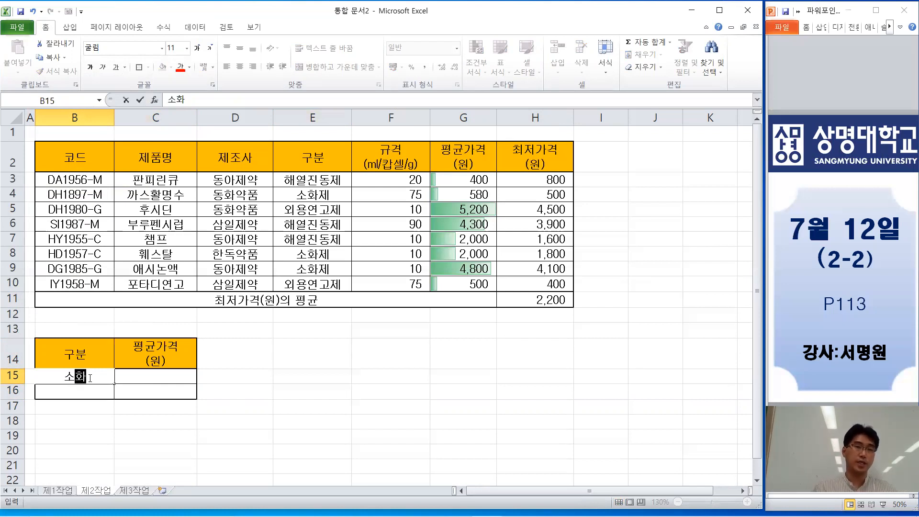
{"action": "left_click", "coordinate": [461, 398]}
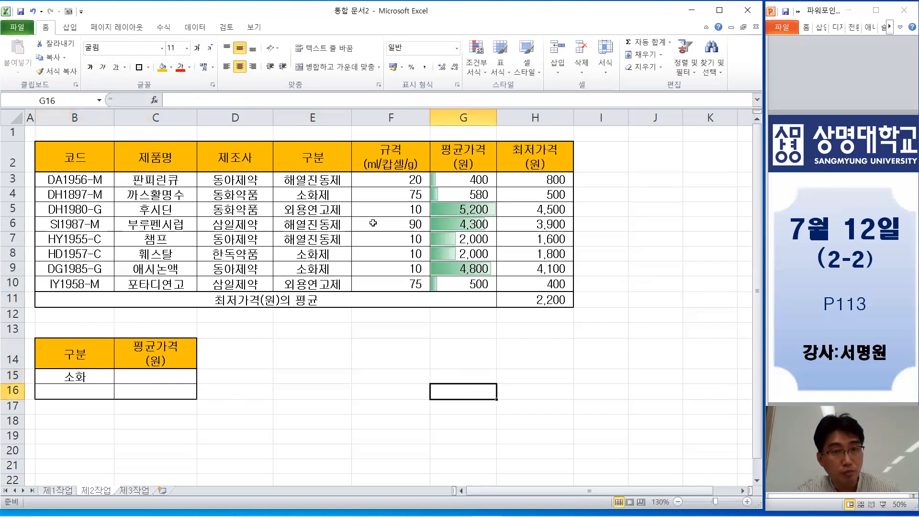
{"action": "left_click", "coordinate": [320, 194]}
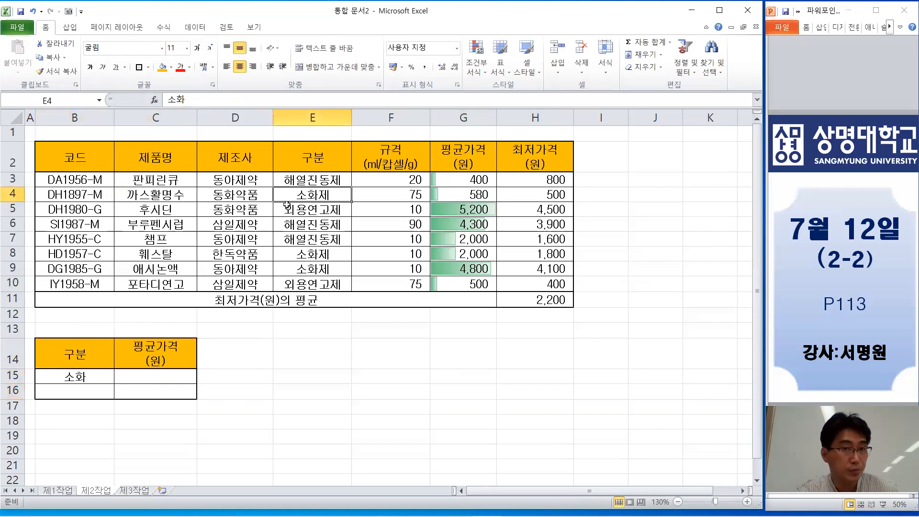
{"action": "left_click", "coordinate": [322, 181]}
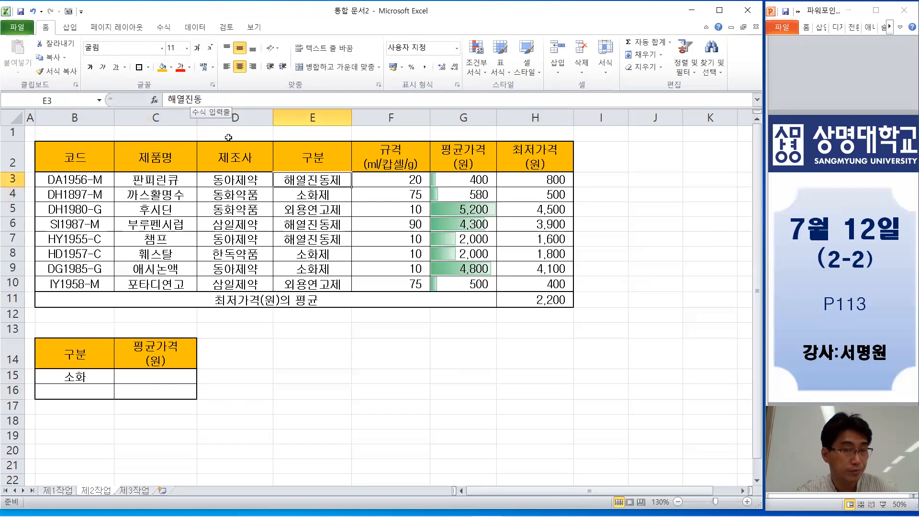
{"action": "left_click", "coordinate": [306, 211]}
{"action": "left_click", "coordinate": [102, 376]}
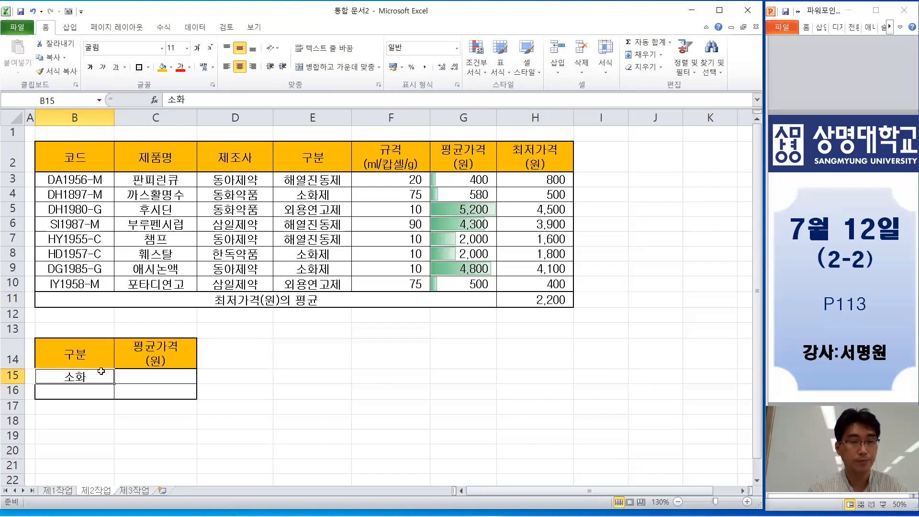
Enter <=1000 in C16, one row below the 구분 criterion, as the 평균가격(원) condition.
{"action": "left_click", "coordinate": [166, 378]}
{"action": "left_click", "coordinate": [153, 393]}
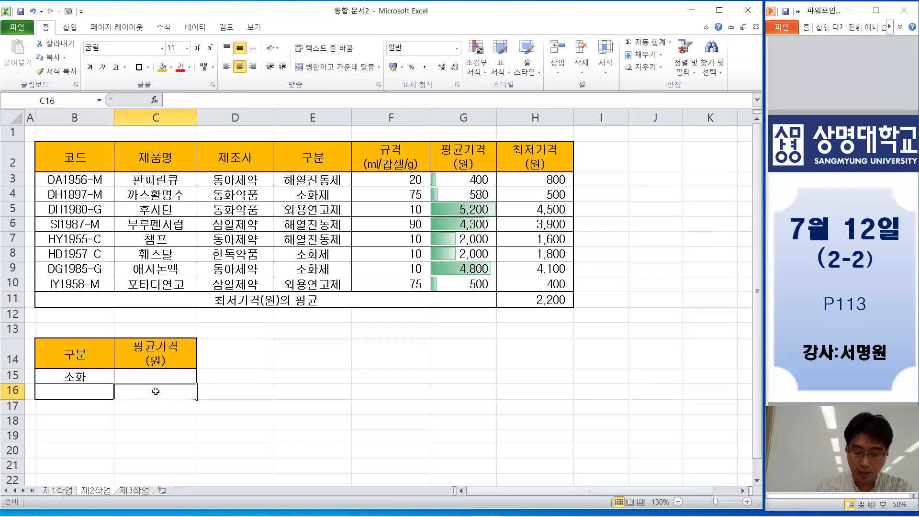
{"action": "type", "text": "<=1000"}
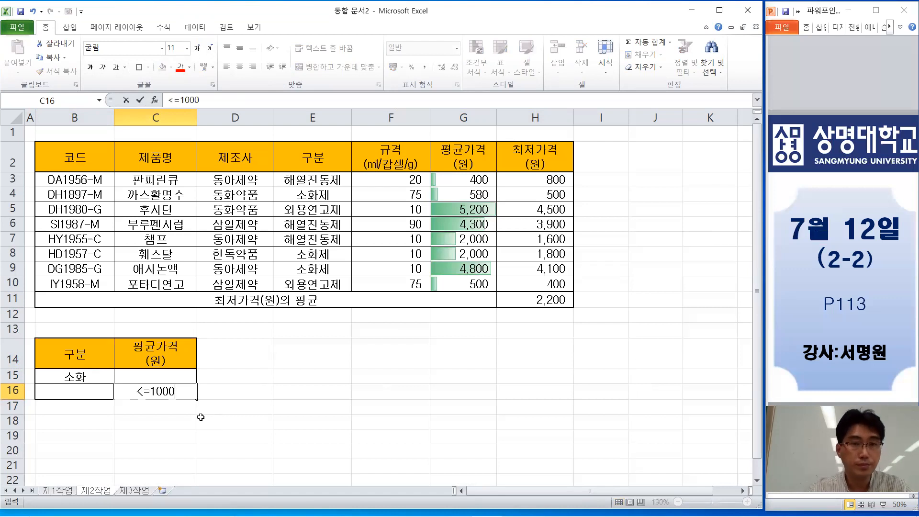
{"action": "mouse_move", "coordinate": [367, 515]}
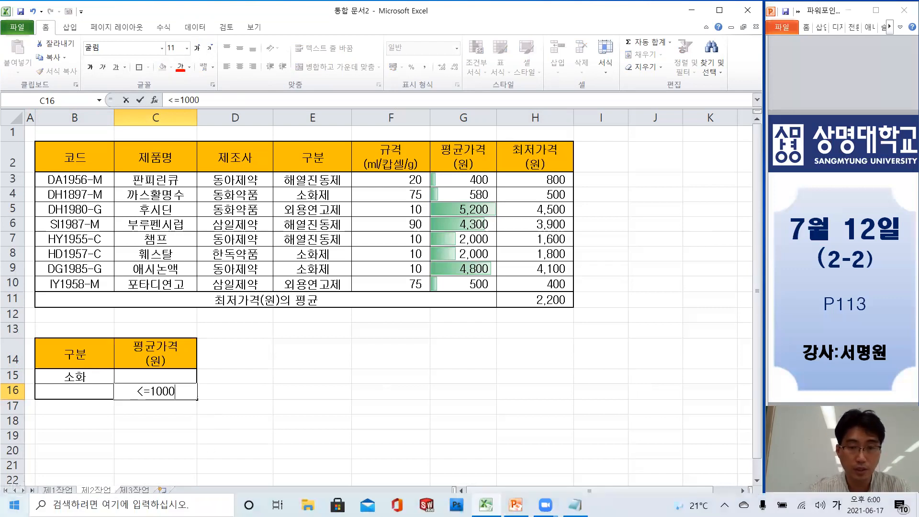
{"action": "left_click", "coordinate": [574, 505]}
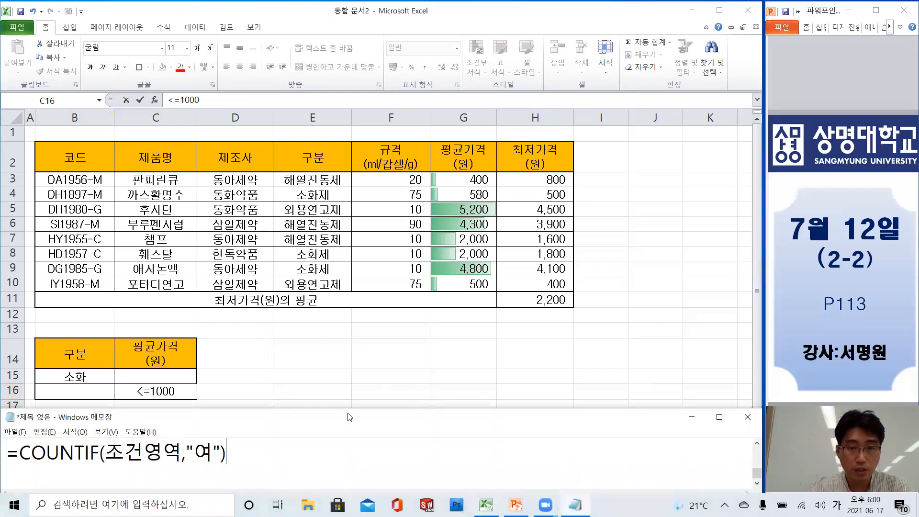
{"action": "left_click_drag", "start_coordinate": [434, 409], "coordinate": [421, 110]}
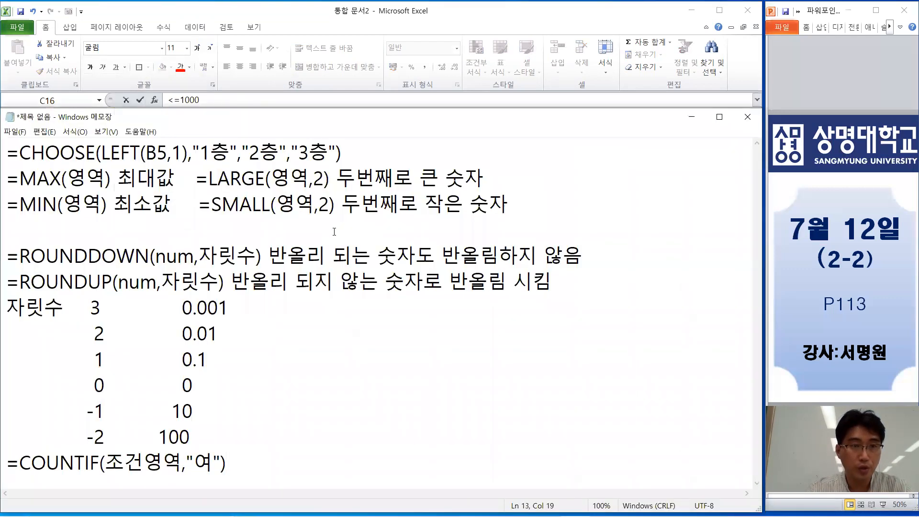
{"action": "left_click", "coordinate": [692, 117]}
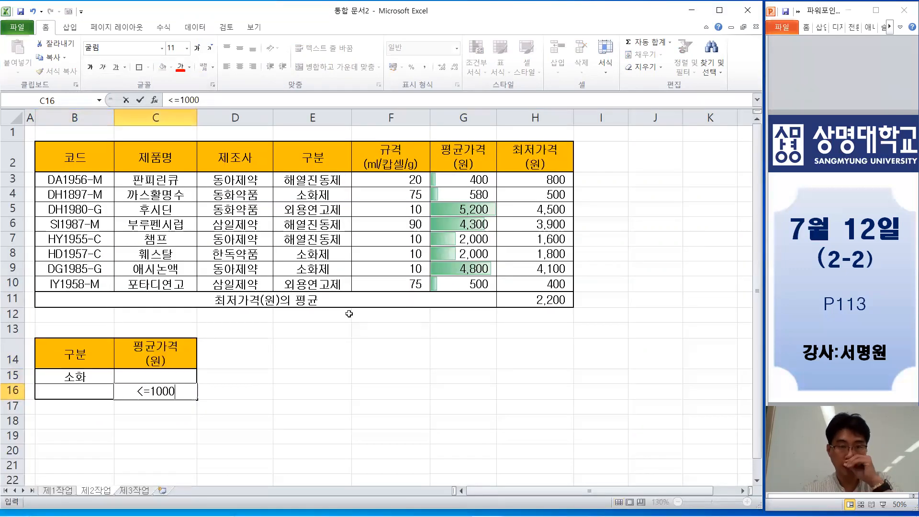
Finish the C16 entry and set up an Advanced Filter (고급 필터) on B2:H10 with criteria range B14:C16.
{"action": "double_click", "coordinate": [152, 390]}
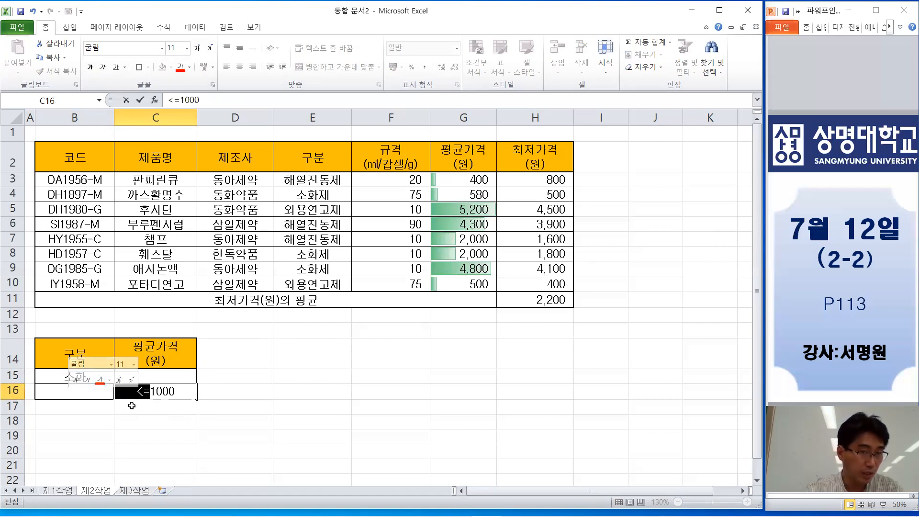
{"action": "left_click", "coordinate": [274, 393]}
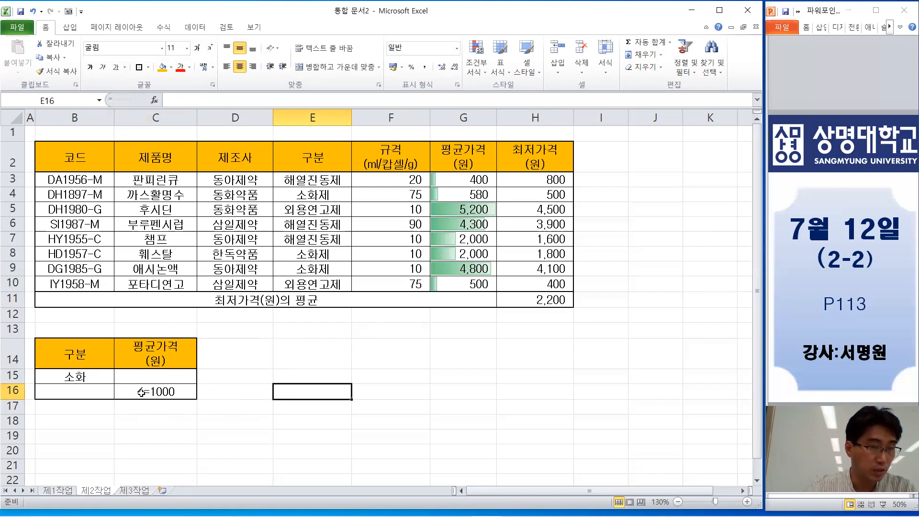
{"action": "left_click_drag", "start_coordinate": [75, 160], "coordinate": [539, 283]}
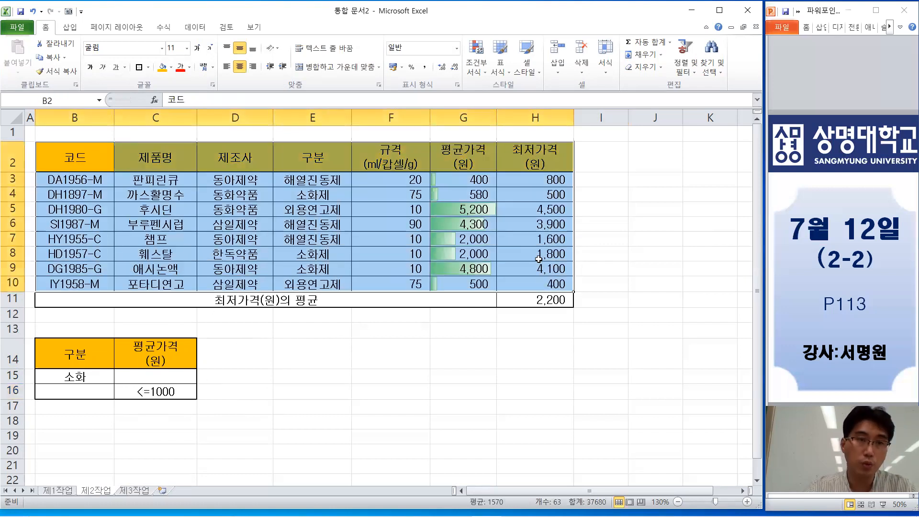
{"action": "left_click", "coordinate": [203, 30]}
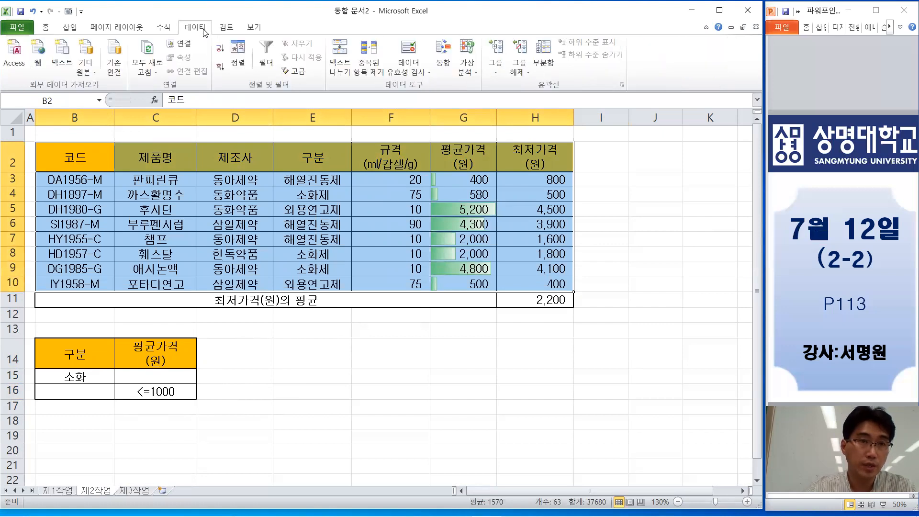
{"action": "left_click", "coordinate": [301, 74]}
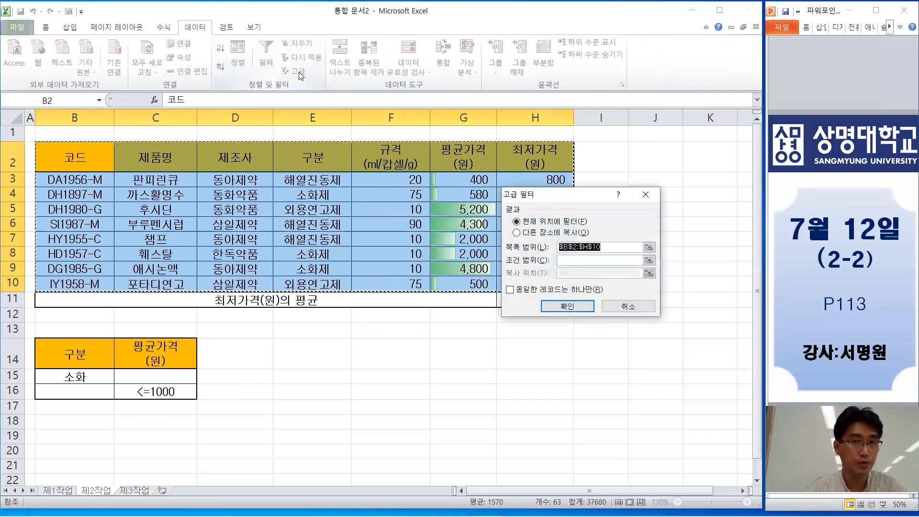
{"action": "left_click_drag", "start_coordinate": [565, 200], "coordinate": [659, 132]}
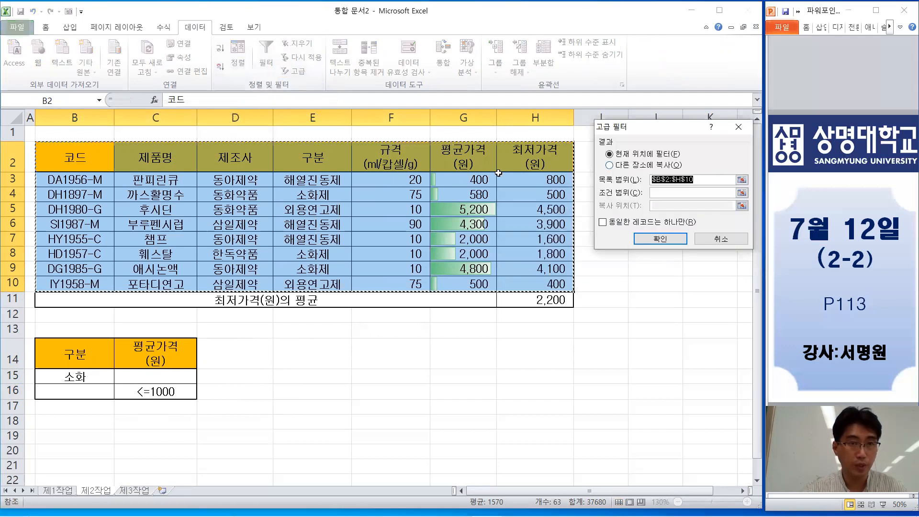
{"action": "left_click", "coordinate": [658, 193]}
{"action": "left_click_drag", "start_coordinate": [90, 347], "coordinate": [149, 393]}
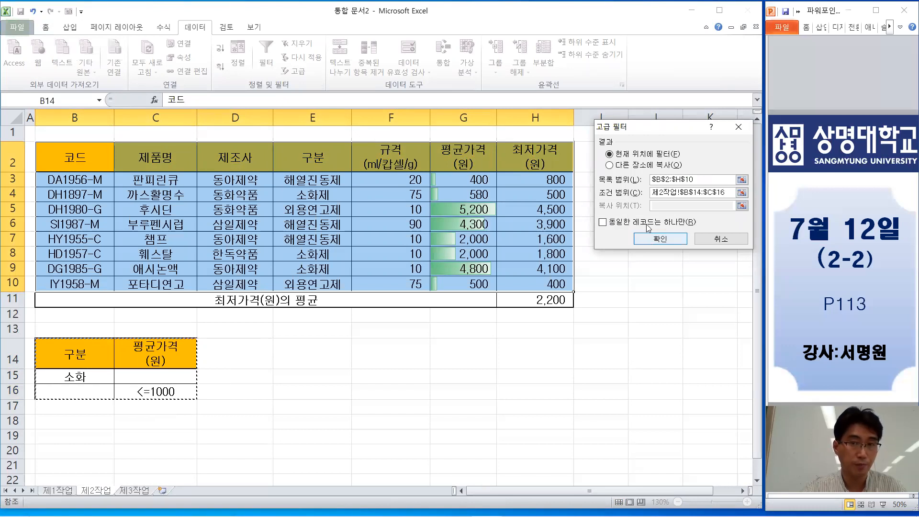
Set the filter to copy its results to another location (다른 장소에 복사) starting at B18, and run it.
{"action": "left_click", "coordinate": [634, 166]}
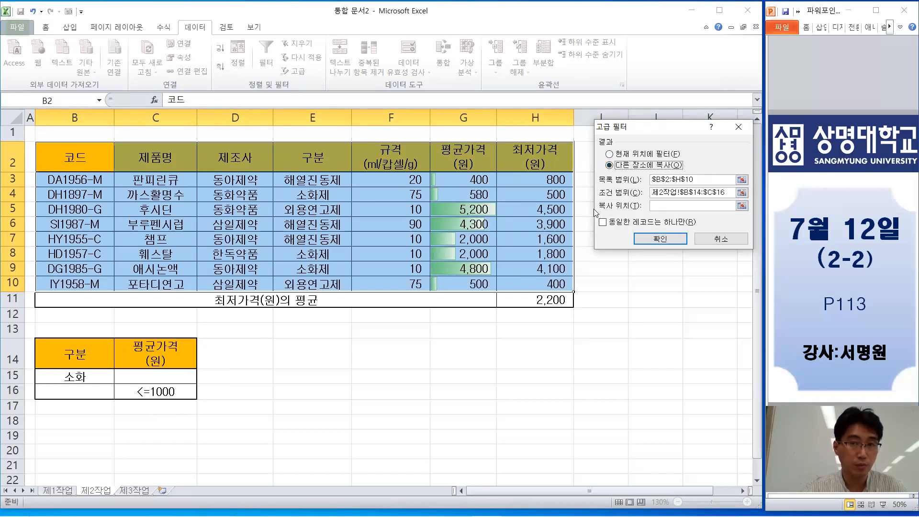
{"action": "left_click", "coordinate": [660, 206]}
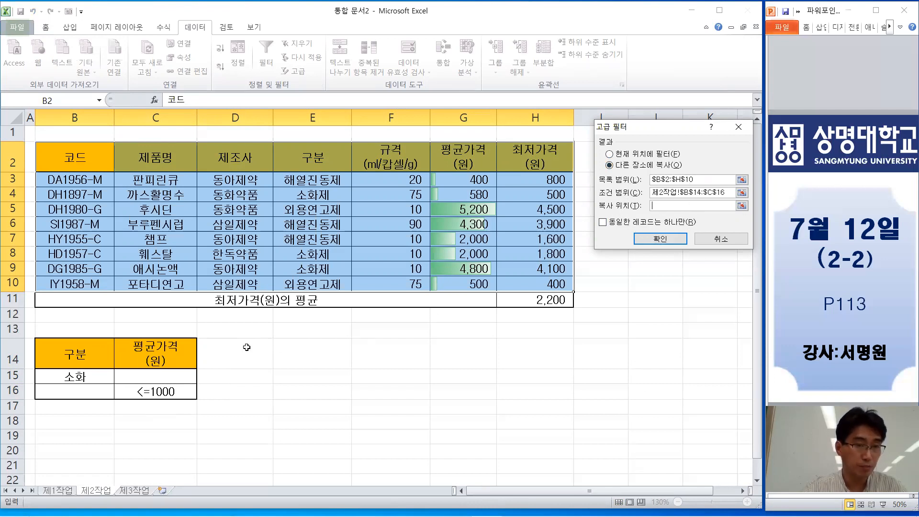
{"action": "left_click", "coordinate": [84, 426]}
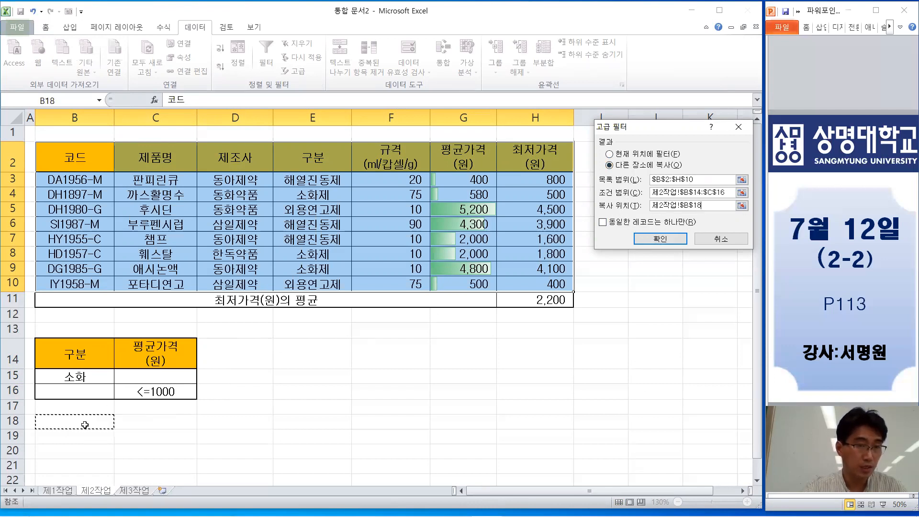
{"action": "left_click", "coordinate": [660, 240]}
{"action": "scroll", "coordinate": [297, 266], "scroll_direction": "down", "scroll_amount": 2}
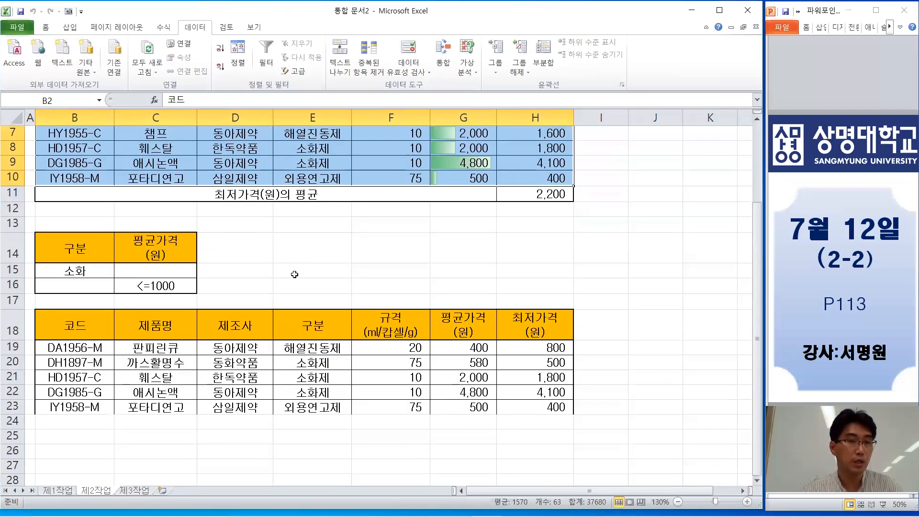
Apply a thick box border (굵은 상자 테두리) around the filtered result table B18:H23.
{"action": "left_click_drag", "start_coordinate": [91, 326], "coordinate": [534, 402]}
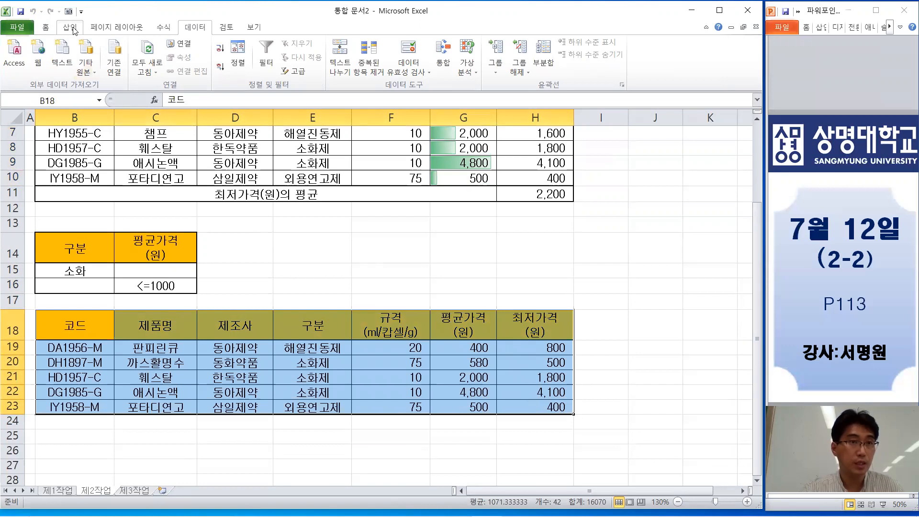
{"action": "left_click", "coordinate": [47, 28]}
{"action": "left_click", "coordinate": [149, 67]}
{"action": "left_click", "coordinate": [97, 190]}
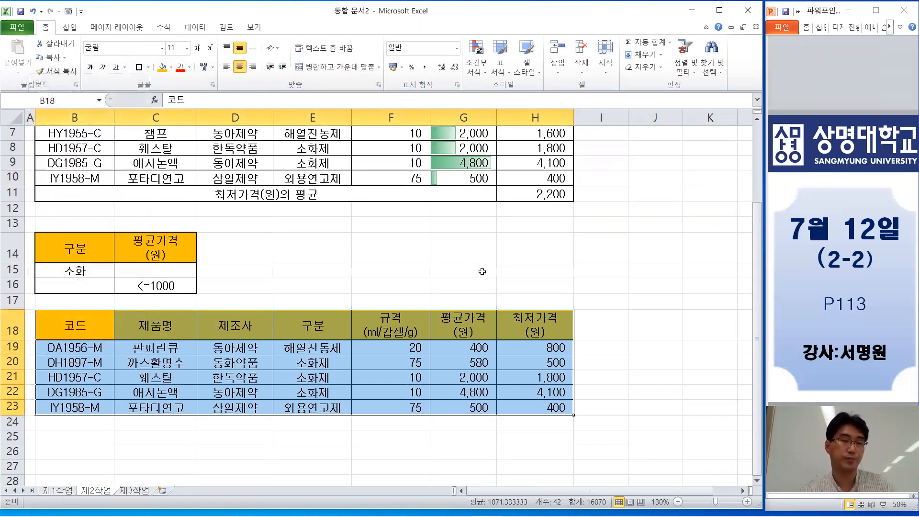
{"action": "left_click", "coordinate": [480, 266]}
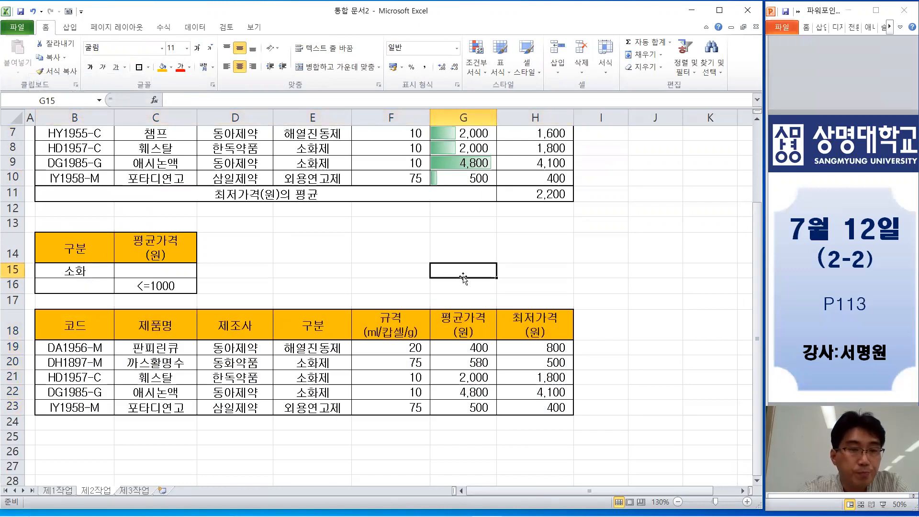
Check the 평균가격(원) and 구분 values in the filtered rows and change the criterion in B15 to 소화제.
{"action": "left_click_drag", "start_coordinate": [459, 354], "coordinate": [464, 406]}
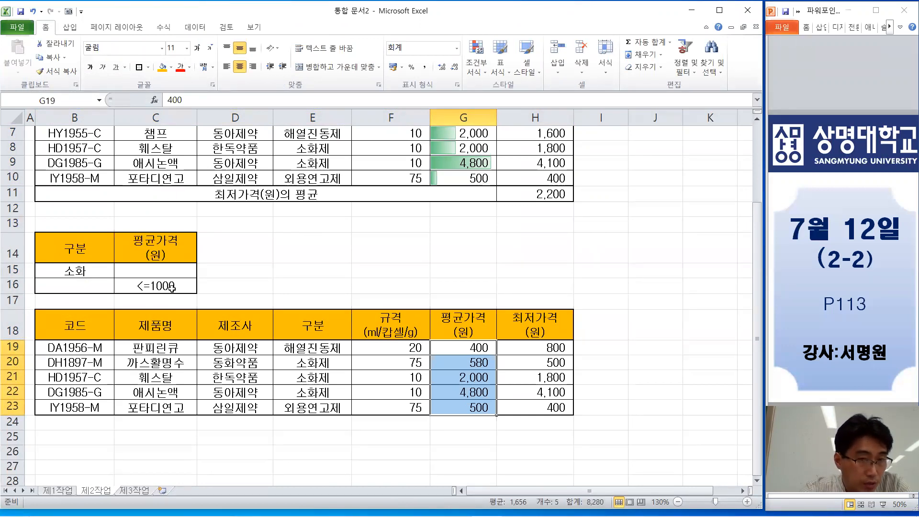
{"action": "left_click_drag", "start_coordinate": [449, 379], "coordinate": [452, 391]}
{"action": "left_click_drag", "start_coordinate": [530, 378], "coordinate": [317, 381]}
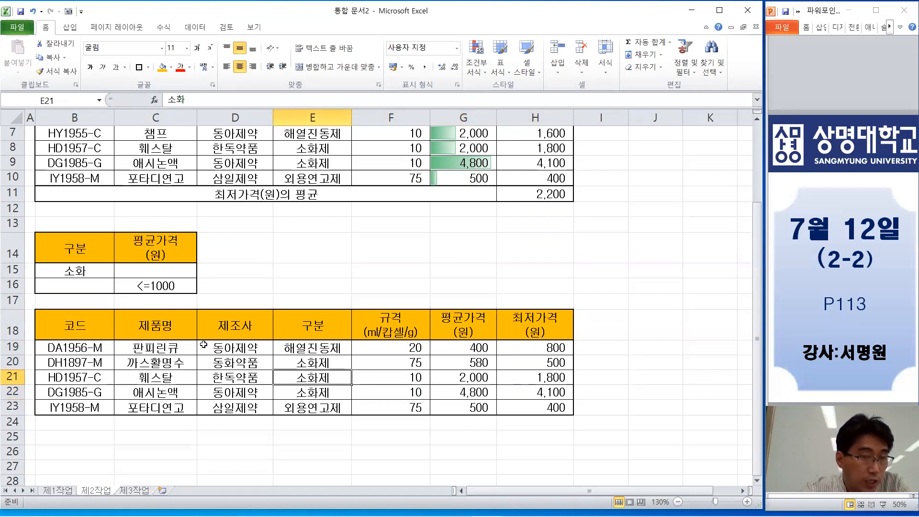
{"action": "left_click", "coordinate": [90, 271]}
{"action": "double_click", "coordinate": [94, 269]}
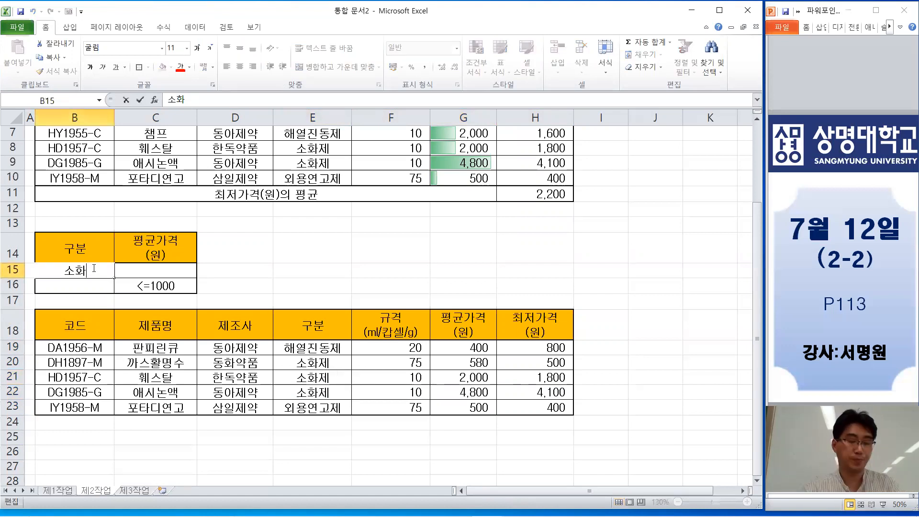
{"action": "type", "text": "제"}
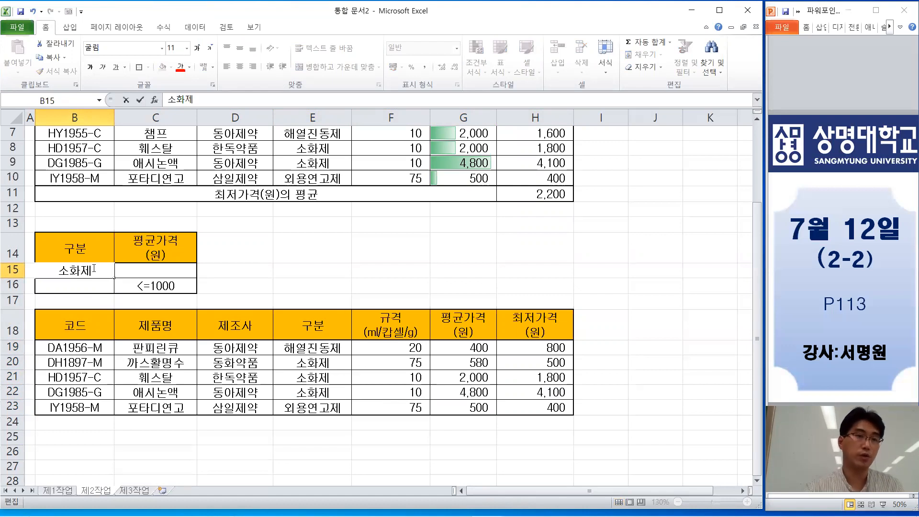
{"action": "left_click", "coordinate": [322, 285]}
Finish the B15 entry and delete rows 18 through 23 holding the previous filter results.
{"action": "left_click_drag", "start_coordinate": [13, 330], "coordinate": [7, 410]}
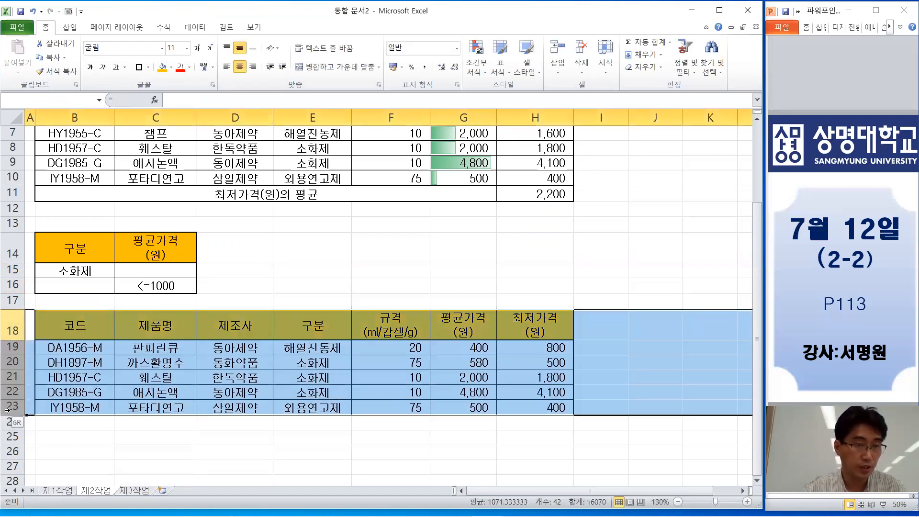
{"action": "right_click", "coordinate": [18, 329]}
{"action": "left_click", "coordinate": [48, 420]}
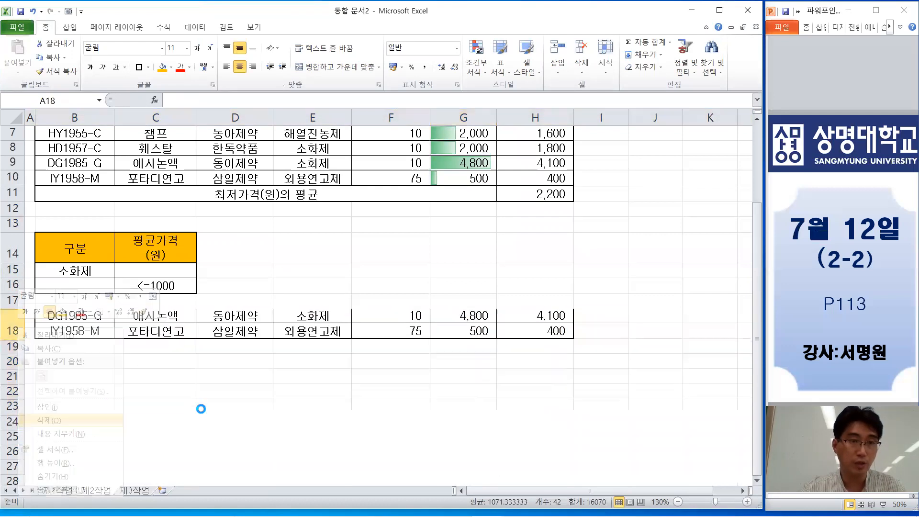
{"action": "left_click", "coordinate": [240, 436]}
Run an Advanced Filter (고급 필터) on B2:H10 with criteria B14:C16, copying the results to another location (다른 장소에 복사) at B18.
{"action": "scroll", "coordinate": [224, 348], "scroll_direction": "up", "scroll_amount": 2}
{"action": "left_click_drag", "start_coordinate": [88, 158], "coordinate": [544, 284]}
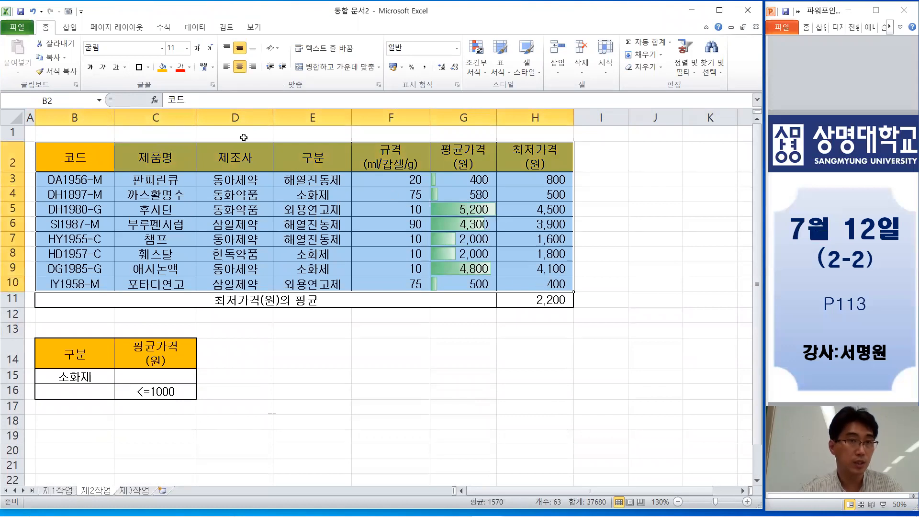
{"action": "left_click", "coordinate": [195, 29]}
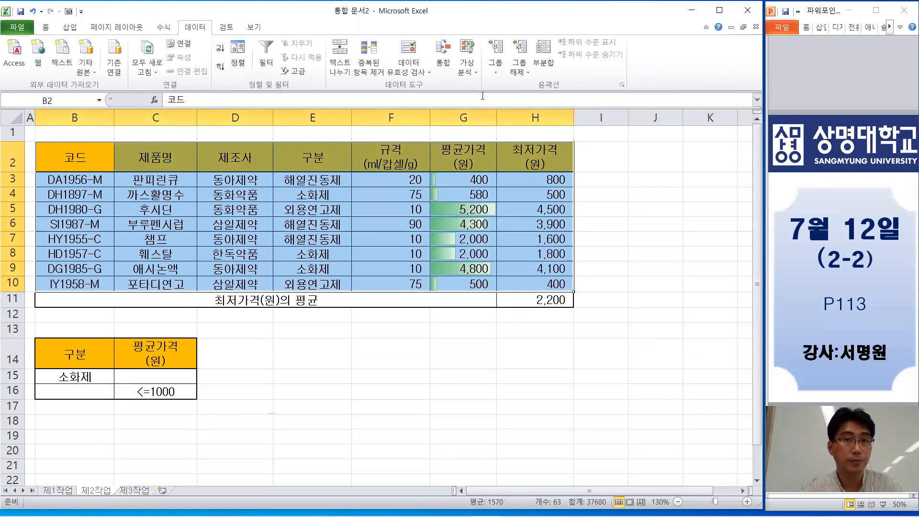
{"action": "left_click", "coordinate": [293, 71]}
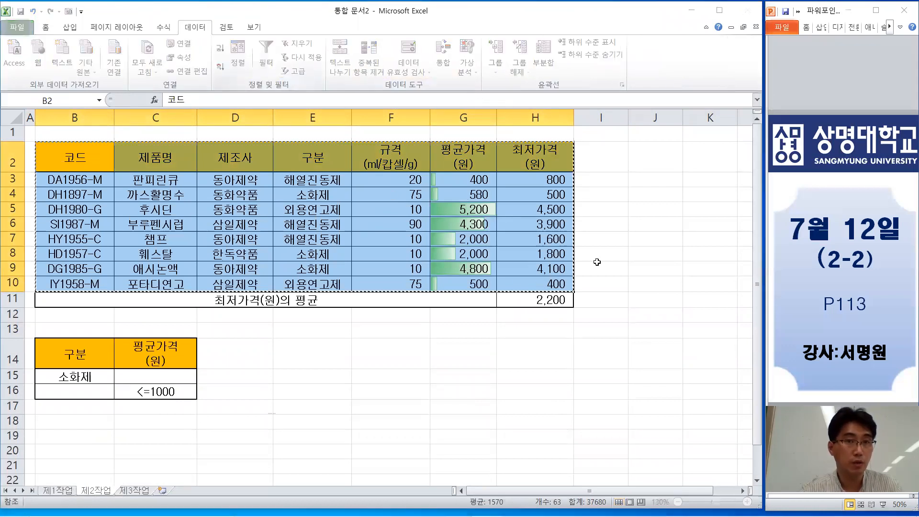
{"action": "left_click", "coordinate": [637, 165]}
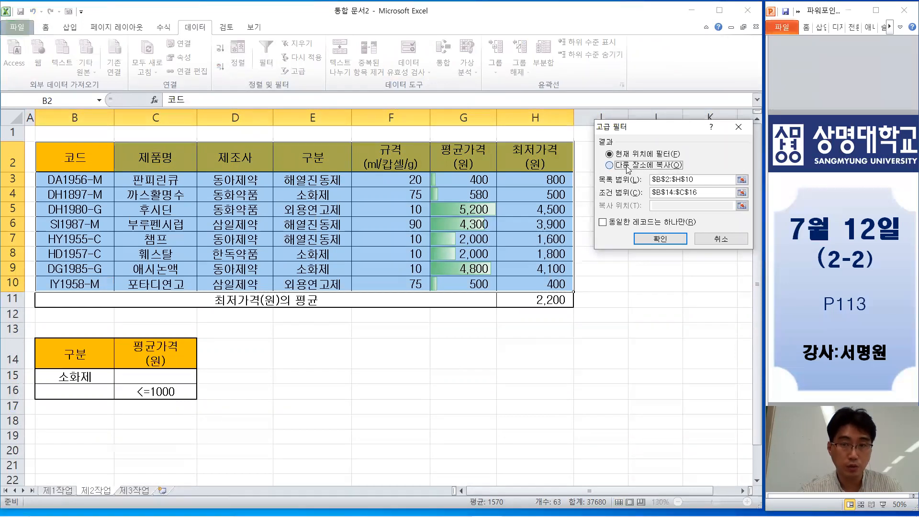
{"action": "left_click", "coordinate": [666, 192]}
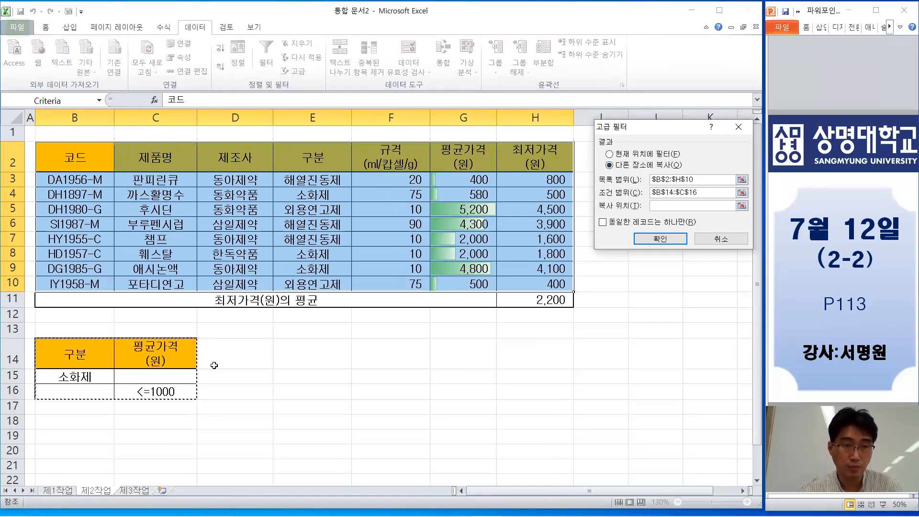
{"action": "left_click", "coordinate": [665, 206]}
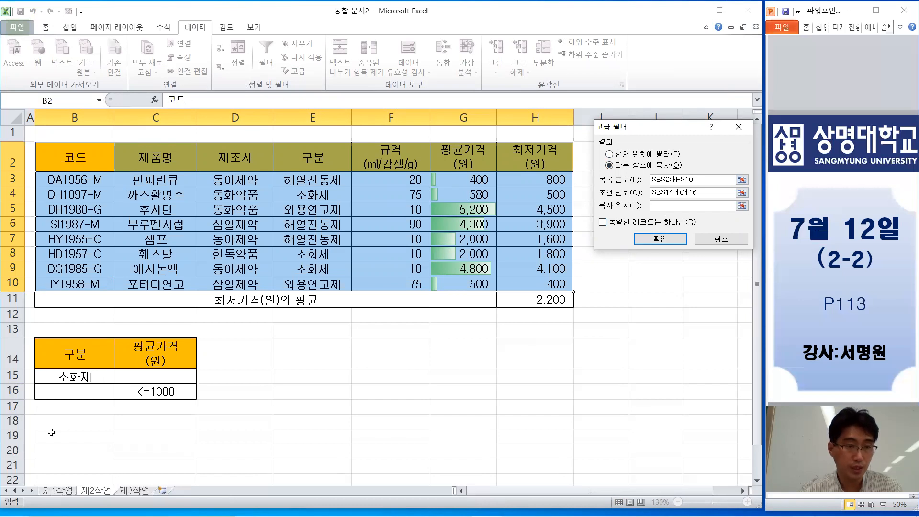
{"action": "left_click", "coordinate": [60, 420]}
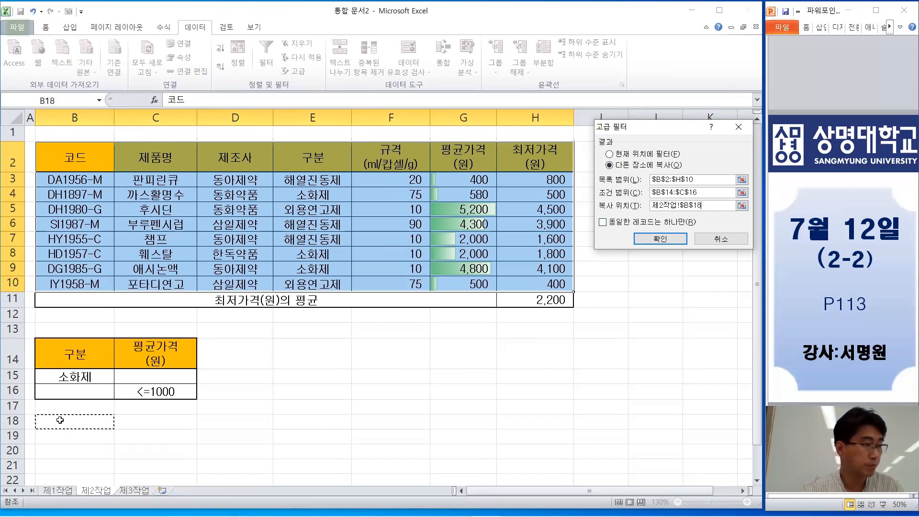
{"action": "left_click", "coordinate": [676, 240]}
Compare the filtered 평균가격(원) values with the source 소화제 rows and the 구분 criterion in B15.
{"action": "scroll", "coordinate": [218, 348], "scroll_direction": "down", "scroll_amount": 2}
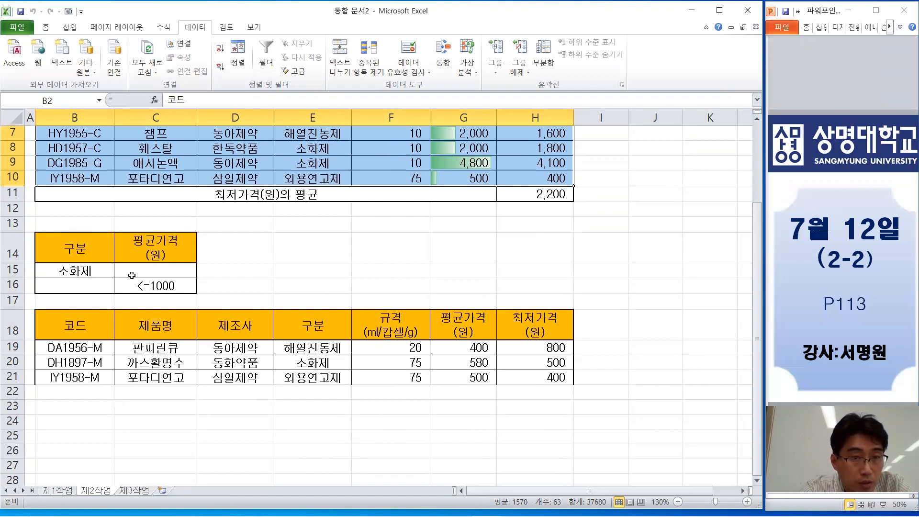
{"action": "left_click_drag", "start_coordinate": [459, 354], "coordinate": [459, 377]}
{"action": "scroll", "coordinate": [324, 440], "scroll_direction": "up", "scroll_amount": 2}
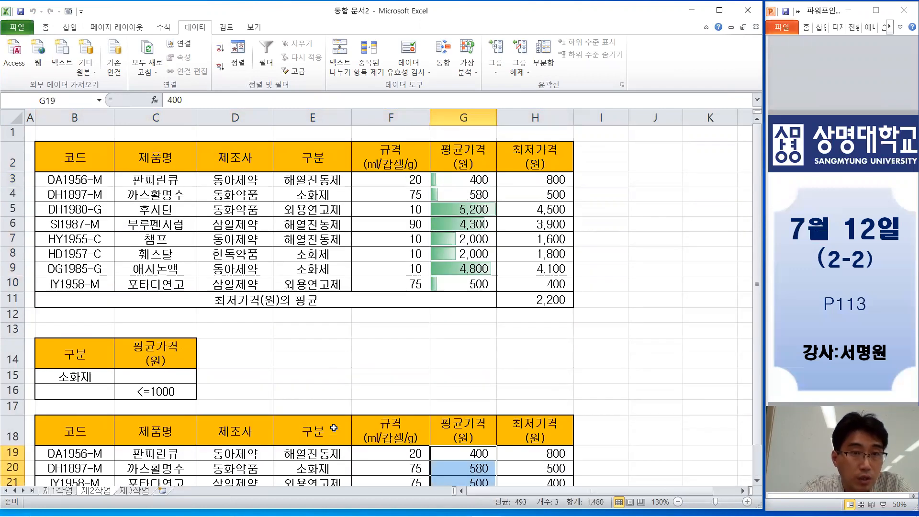
{"action": "left_click", "coordinate": [79, 378]}
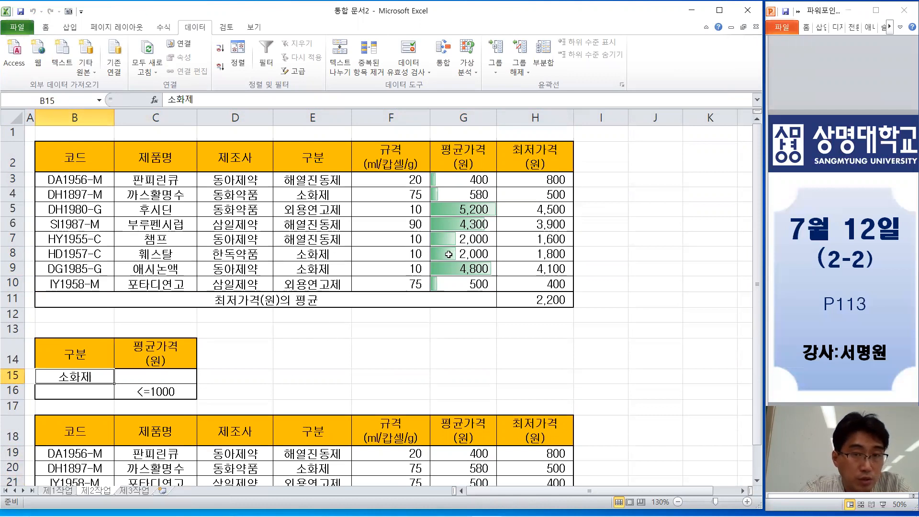
{"action": "left_click_drag", "start_coordinate": [89, 254], "coordinate": [523, 267]}
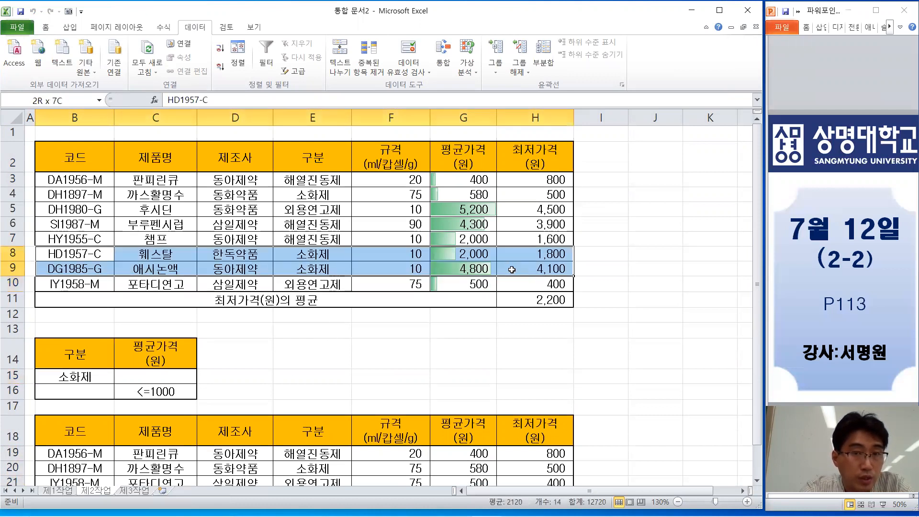
{"action": "left_click", "coordinate": [283, 353]}
{"action": "left_click", "coordinate": [77, 375]}
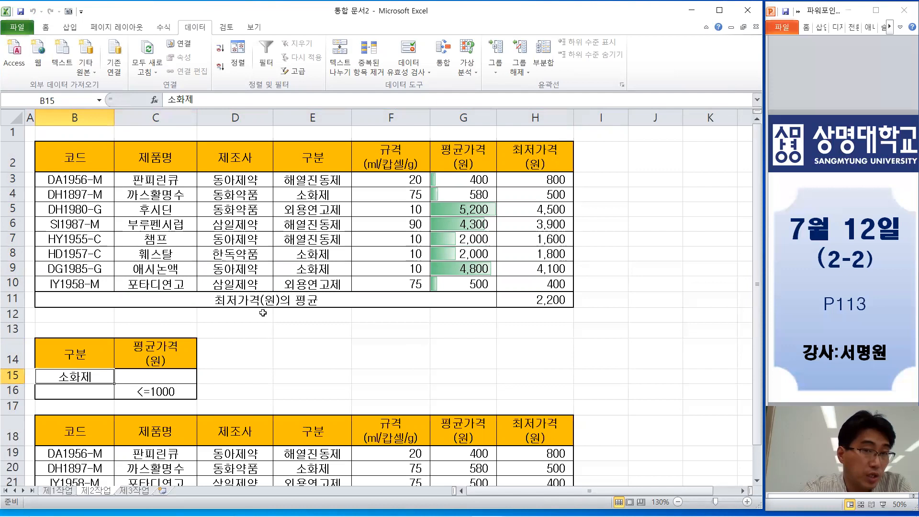
{"action": "left_click", "coordinate": [320, 256]}
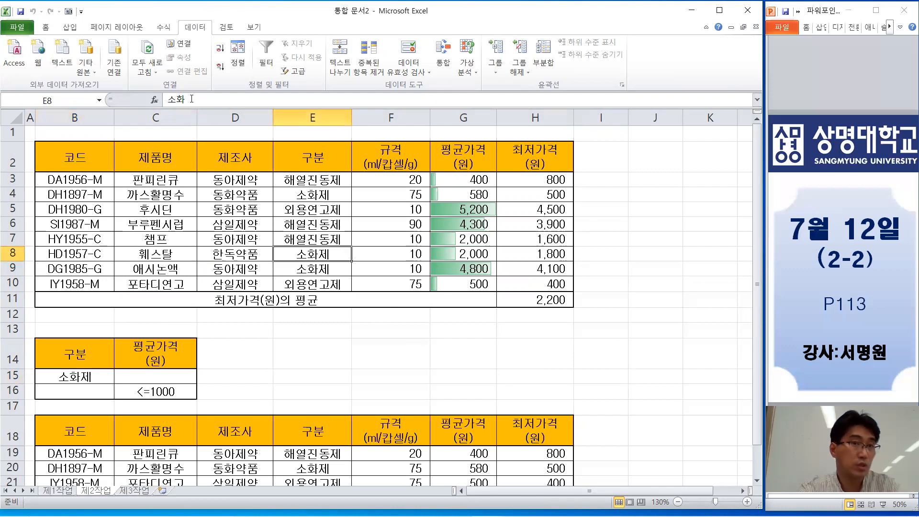
{"action": "left_click", "coordinate": [252, 382]}
Shorten the 구분 criterion in B15 to 소화.
{"action": "scroll", "coordinate": [252, 381], "scroll_direction": "down", "scroll_amount": 2}
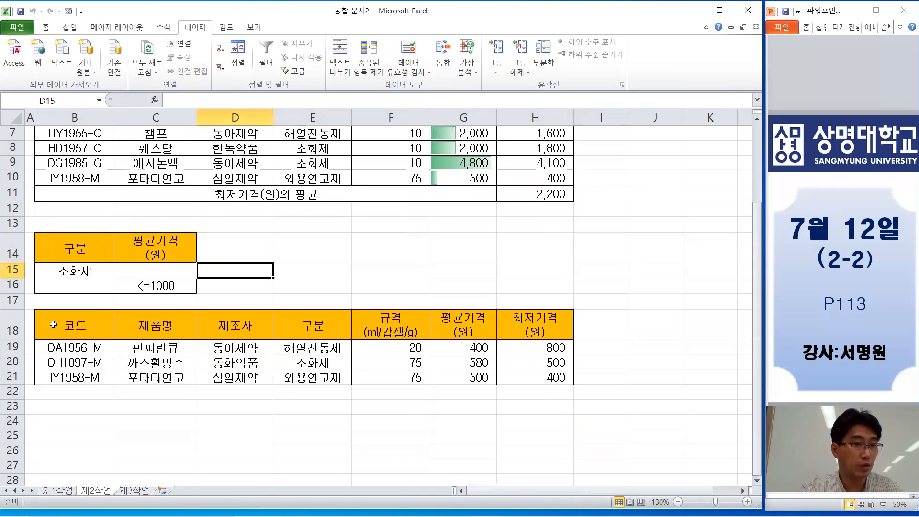
{"action": "double_click", "coordinate": [89, 271]}
{"action": "key", "text": "BackSpace"}
{"action": "left_click", "coordinate": [306, 271]}
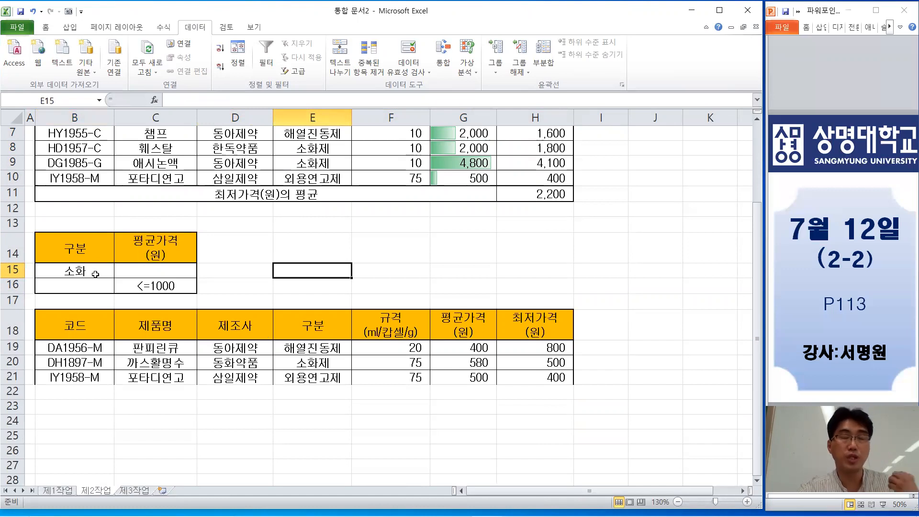
Delete rows 18 through 21 to clear the filter results, and check the criterion in B15.
{"action": "left_click_drag", "start_coordinate": [11, 325], "coordinate": [10, 378]}
{"action": "right_click", "coordinate": [11, 378]}
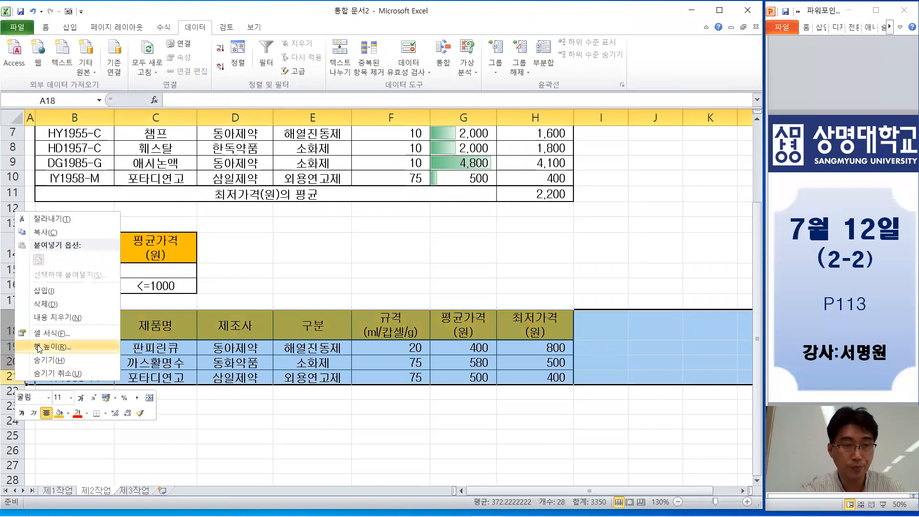
{"action": "left_click", "coordinate": [46, 304]}
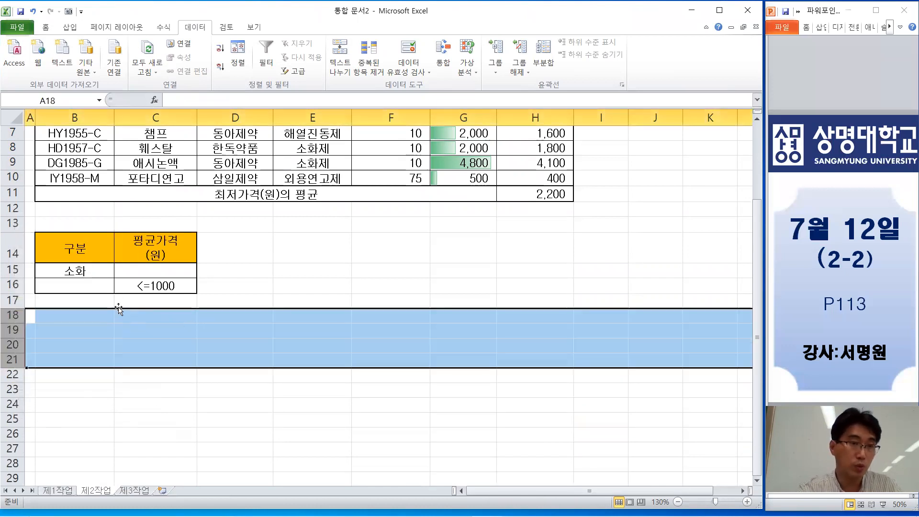
{"action": "left_click", "coordinate": [93, 271]}
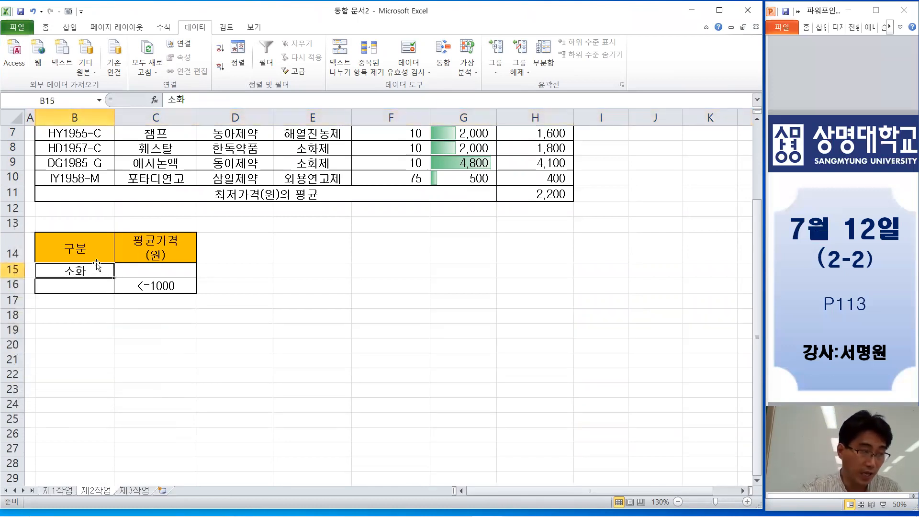
{"action": "left_click", "coordinate": [435, 350]}
Filter B2:H10 again with the Advanced Filter using criteria B14:C16, copying the matching records to B18.
{"action": "scroll", "coordinate": [418, 357], "scroll_direction": "up", "scroll_amount": 2}
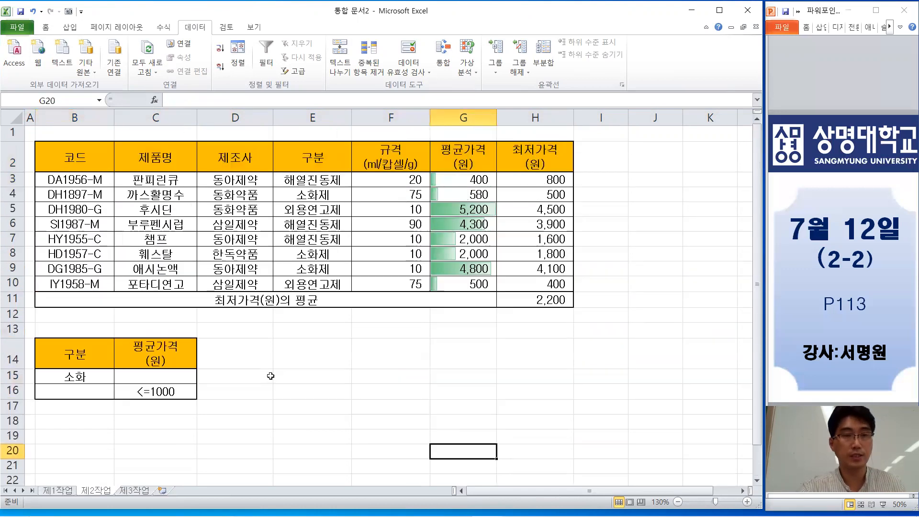
{"action": "left_click_drag", "start_coordinate": [76, 159], "coordinate": [528, 283]}
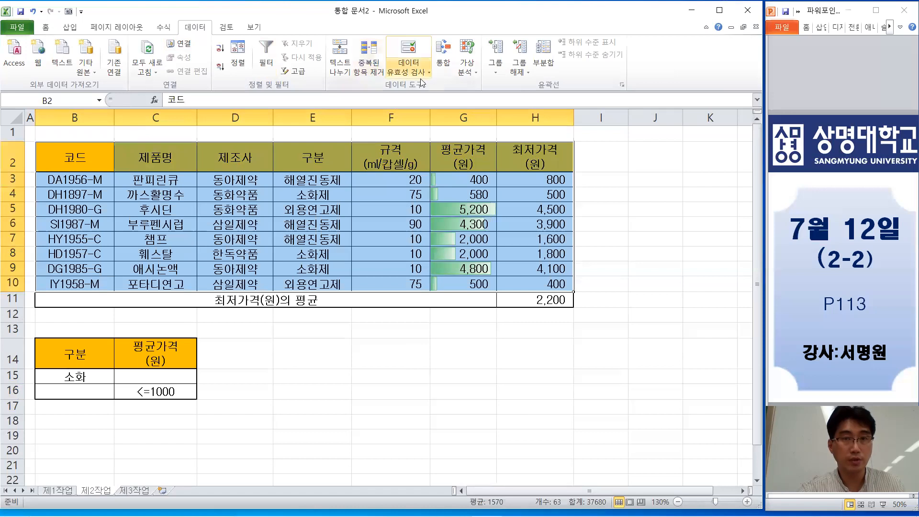
{"action": "left_click", "coordinate": [289, 71]}
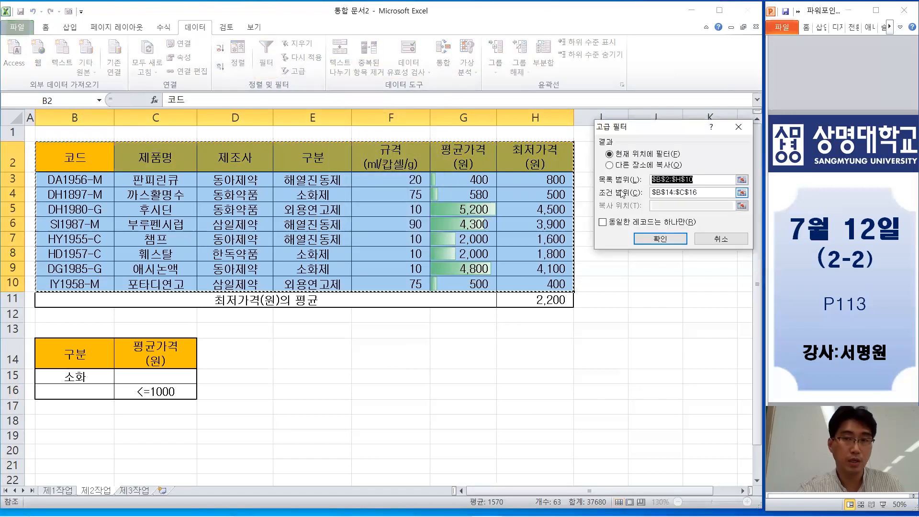
{"action": "left_click", "coordinate": [631, 165]}
{"action": "left_click", "coordinate": [667, 207]}
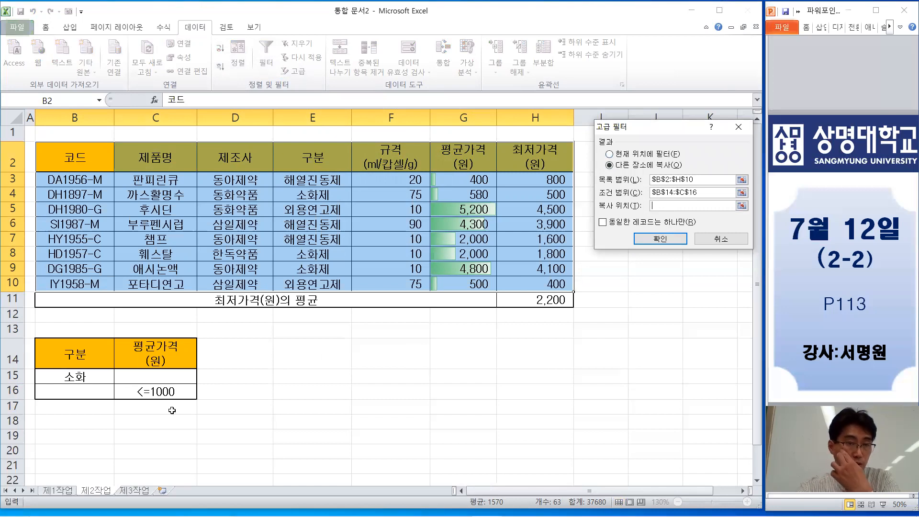
{"action": "left_click", "coordinate": [78, 420]}
{"action": "left_click", "coordinate": [661, 238]}
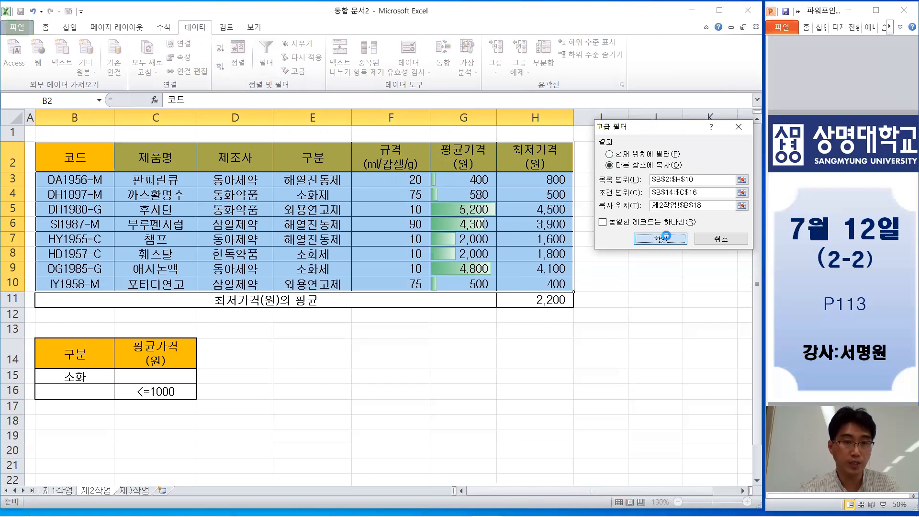
Apply a thick box border (굵은 상자 테두리) around the filter results in B18:H23.
{"action": "scroll", "coordinate": [370, 426], "scroll_direction": "down", "scroll_amount": 2}
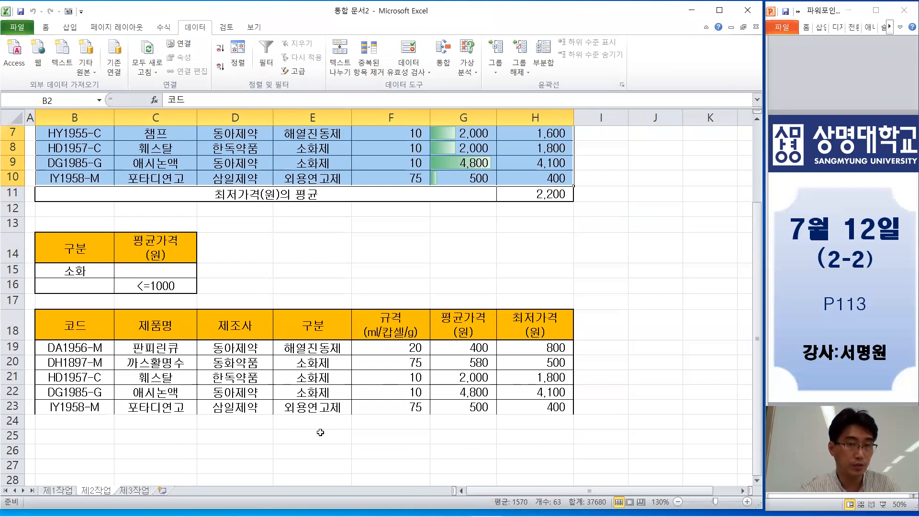
{"action": "left_click", "coordinate": [64, 334]}
{"action": "left_click_drag", "start_coordinate": [232, 334], "coordinate": [529, 402]}
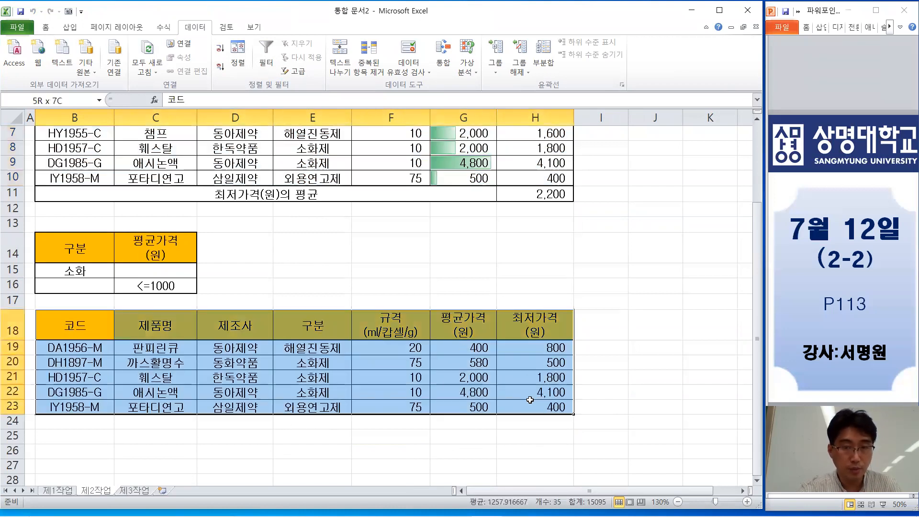
{"action": "left_click", "coordinate": [46, 27]}
{"action": "left_click", "coordinate": [148, 70]}
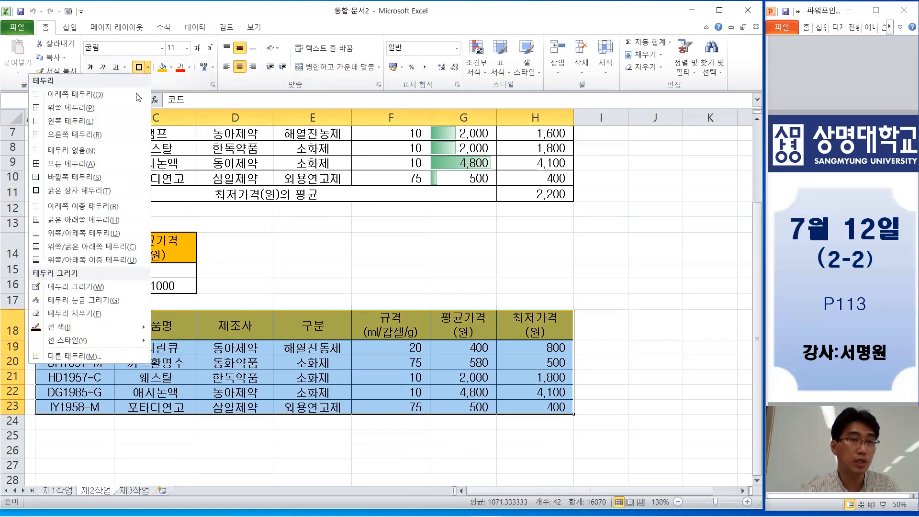
{"action": "left_click", "coordinate": [92, 196]}
{"action": "left_click", "coordinate": [385, 269]}
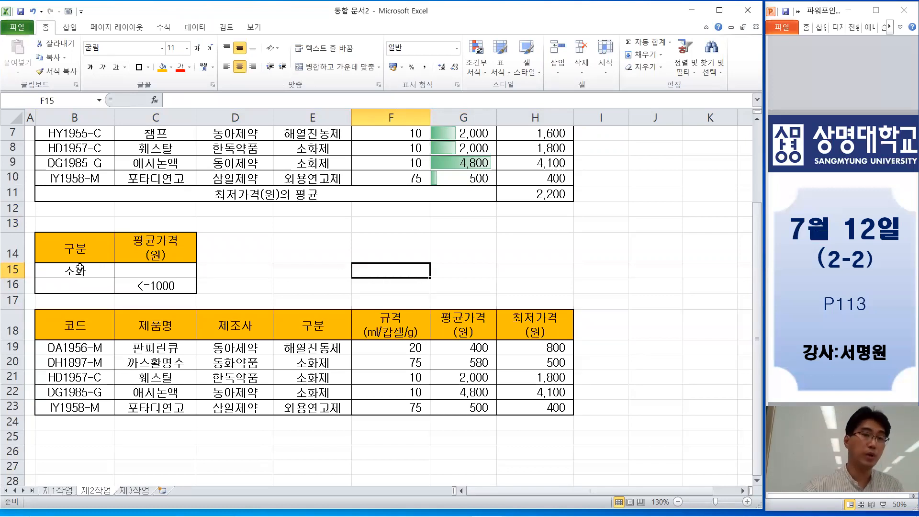
{"action": "left_click", "coordinate": [345, 259]}
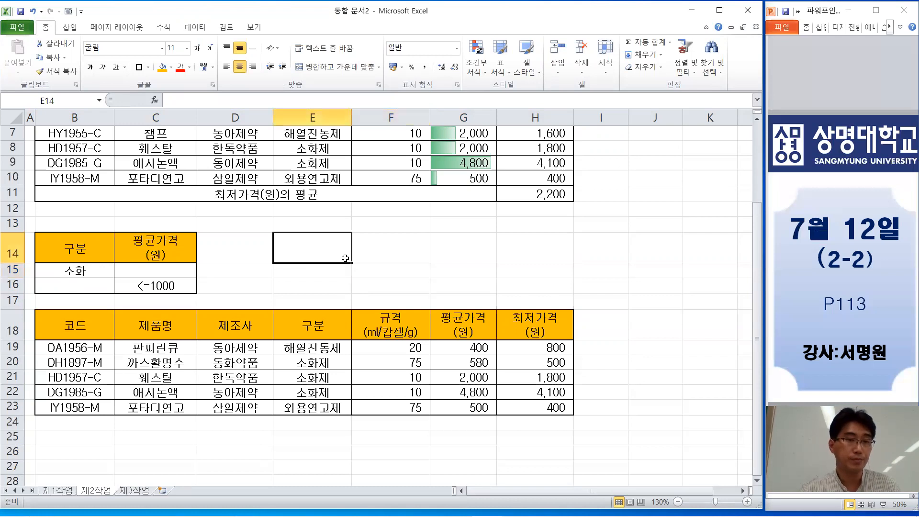
Copy the medicine table B4:H12 from sheet 제1작업 and paste it at B2 of sheet 제3작업.
{"action": "left_click", "coordinate": [72, 491]}
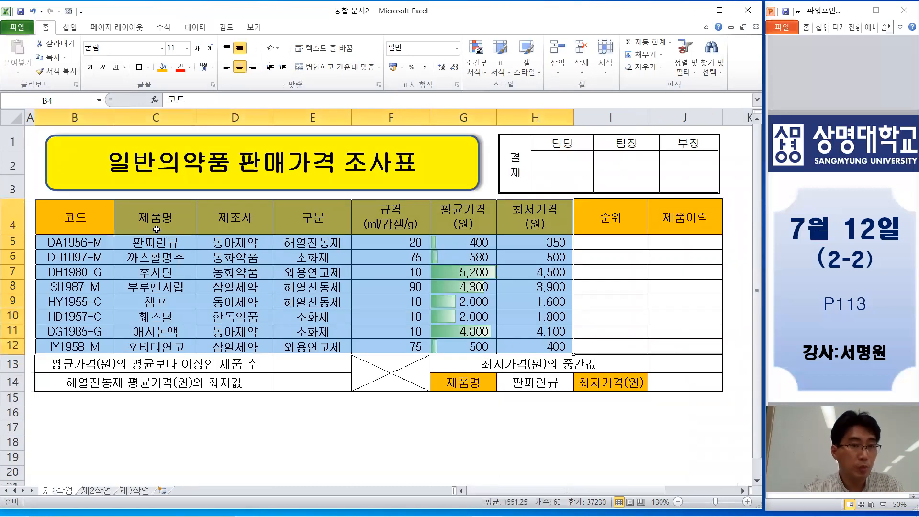
{"action": "key", "text": "ctrl+c"}
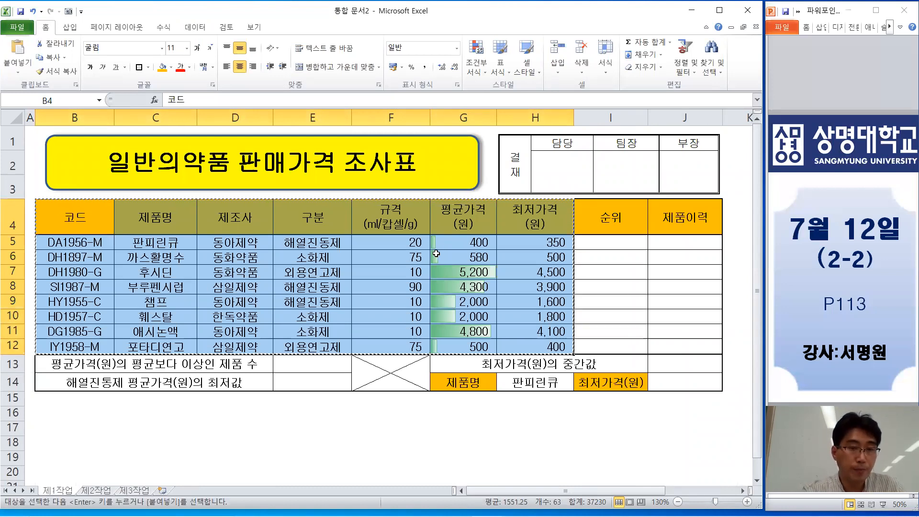
{"action": "left_click", "coordinate": [143, 490]}
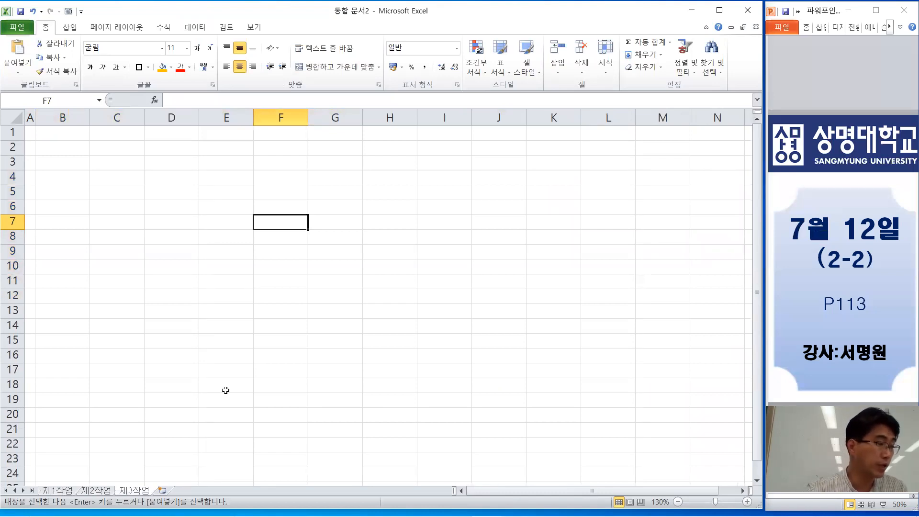
{"action": "left_click", "coordinate": [69, 148]}
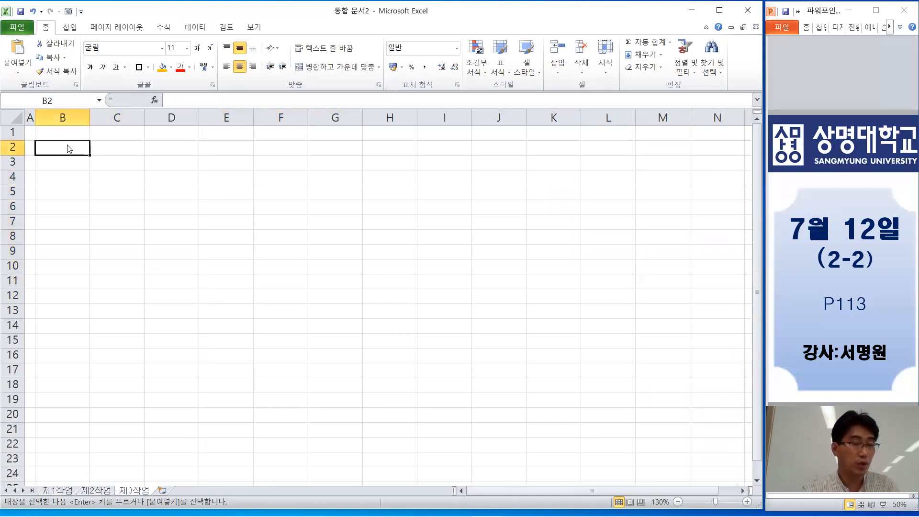
{"action": "key", "text": "ctrl+v"}
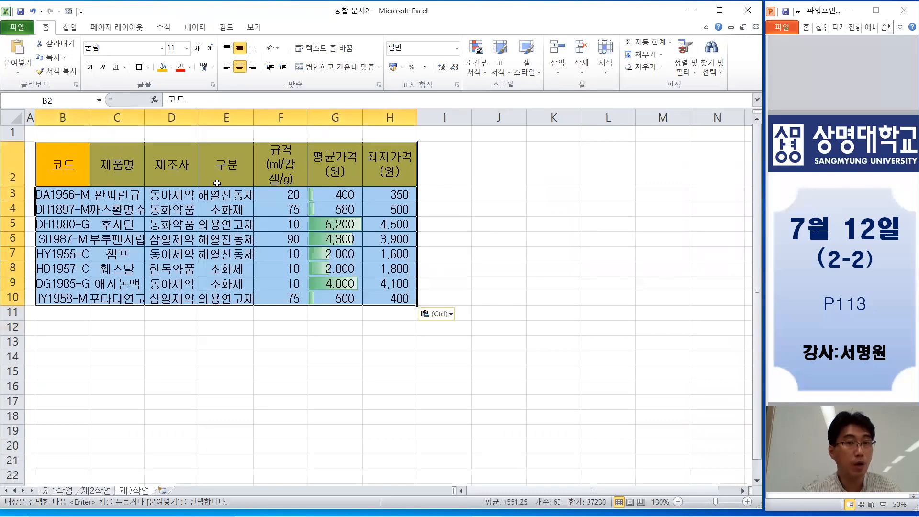
Paste the source column widths (열 너비) onto the medicine table at B2, and reduce the height of header row 2.
{"action": "right_click", "coordinate": [218, 185]}
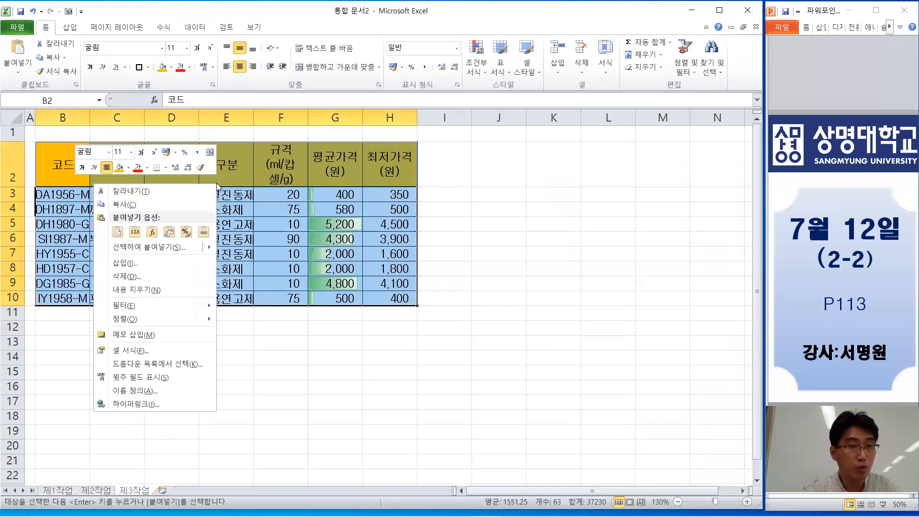
{"action": "left_click", "coordinate": [162, 248]}
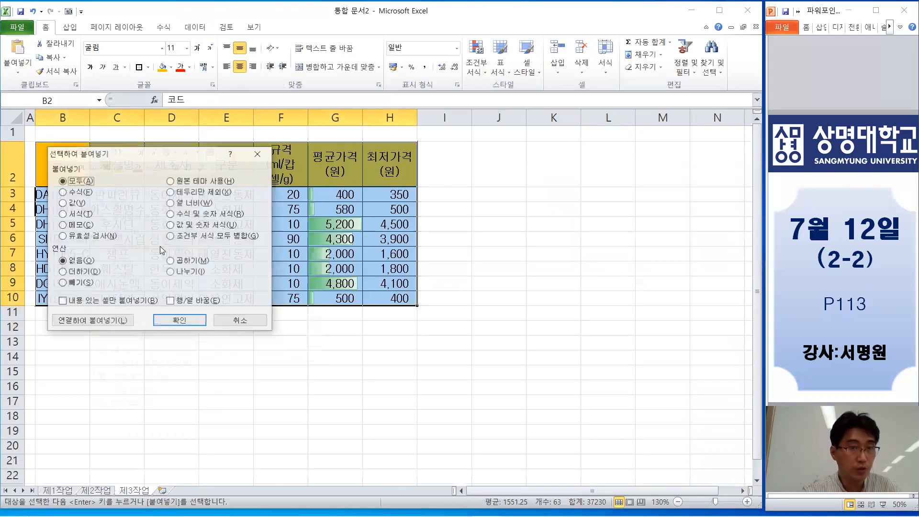
{"action": "left_click", "coordinate": [192, 205]}
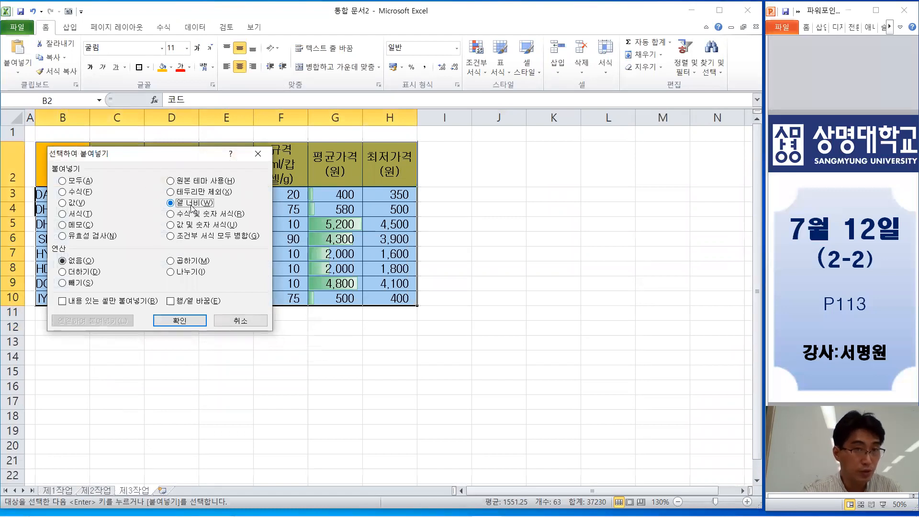
{"action": "left_click", "coordinate": [179, 320]}
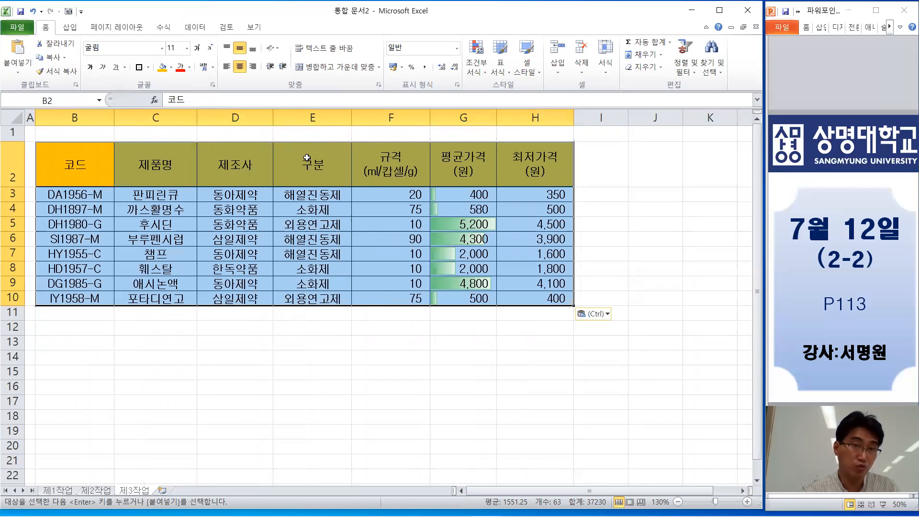
{"action": "left_click", "coordinate": [148, 67]}
{"action": "left_click", "coordinate": [106, 190]}
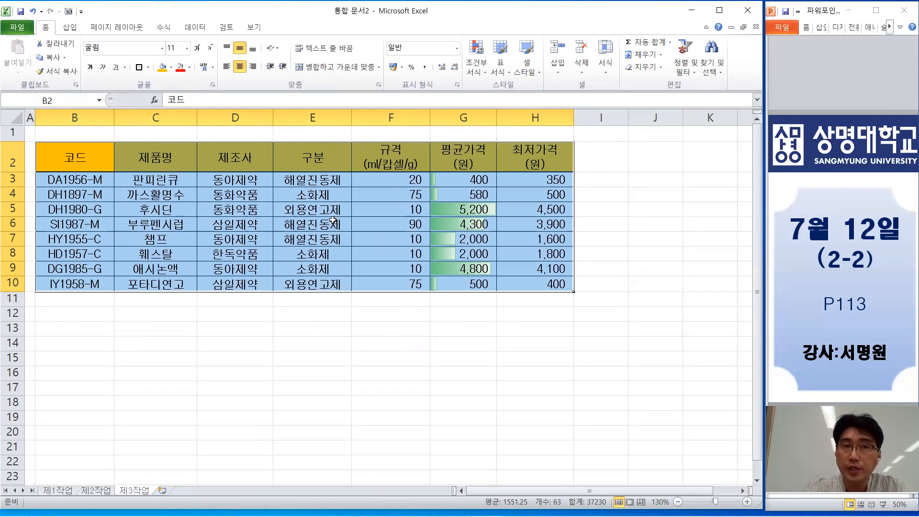
Sort the medicine table by 제조사 in descending order (내림차순).
{"action": "left_click", "coordinate": [194, 27]}
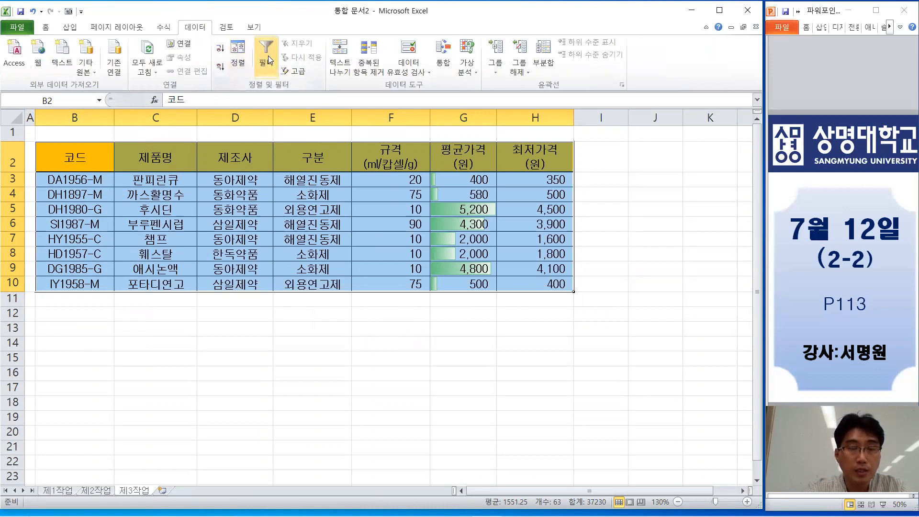
{"action": "left_click", "coordinate": [239, 59]}
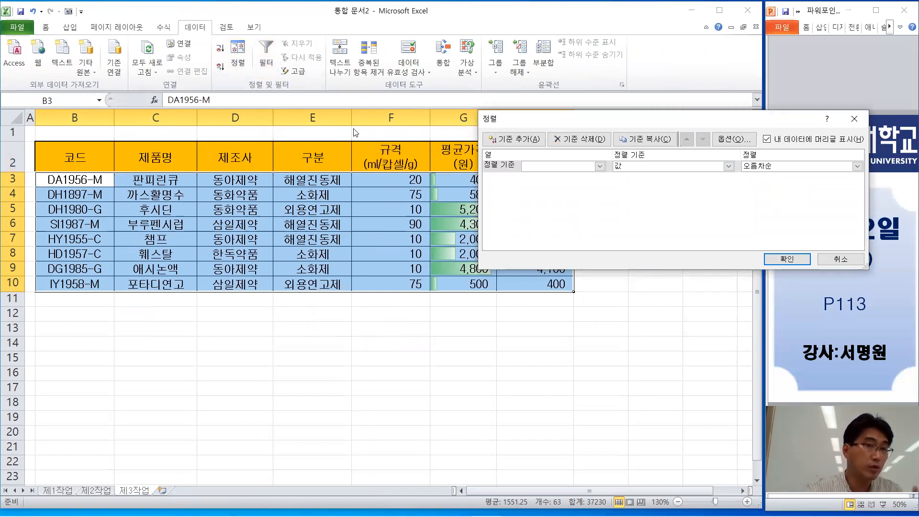
{"action": "left_click", "coordinate": [599, 166]}
{"action": "left_click", "coordinate": [551, 195]}
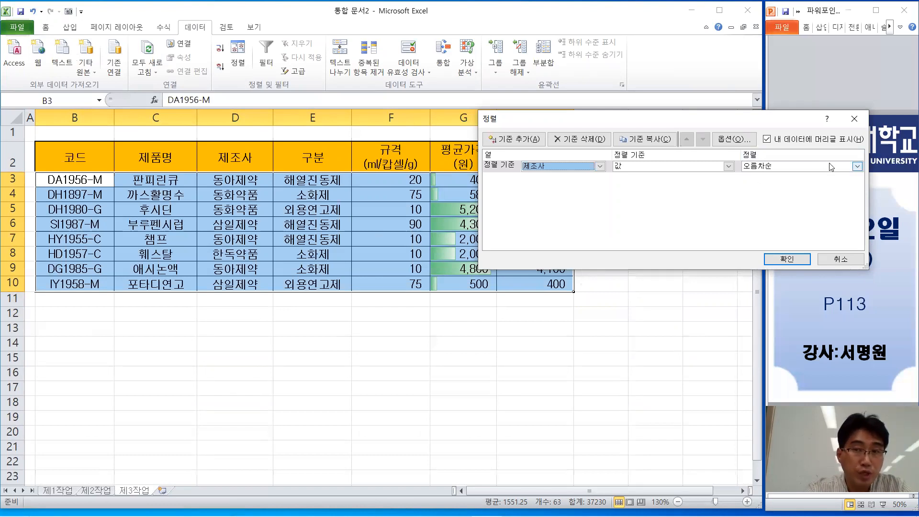
{"action": "left_click", "coordinate": [856, 167]}
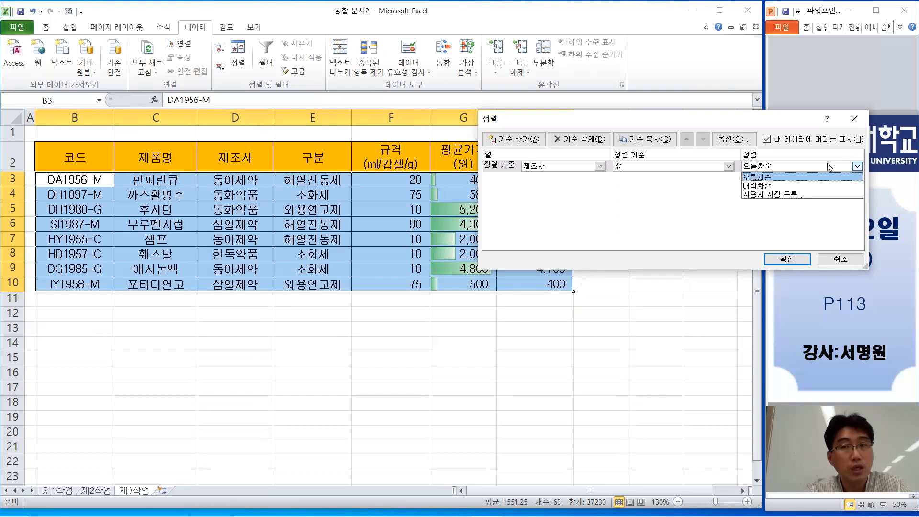
{"action": "left_click", "coordinate": [761, 187]}
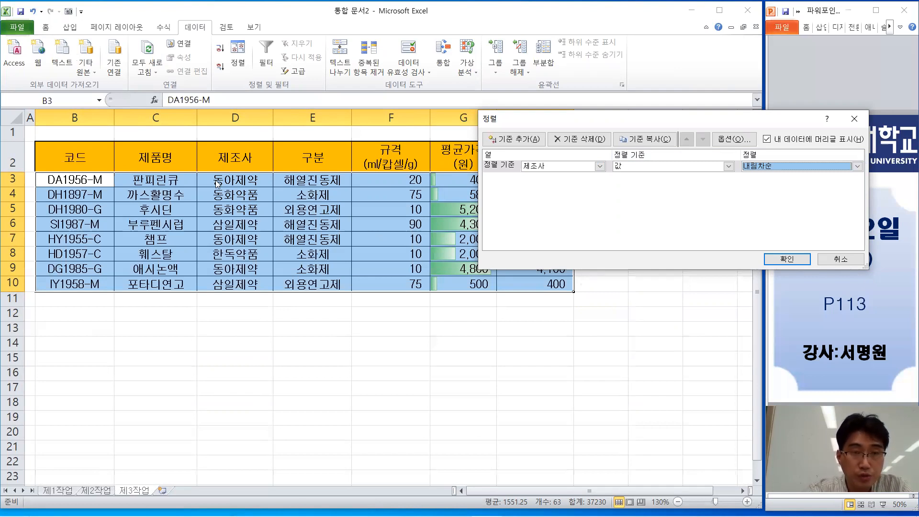
{"action": "left_click", "coordinate": [767, 262]}
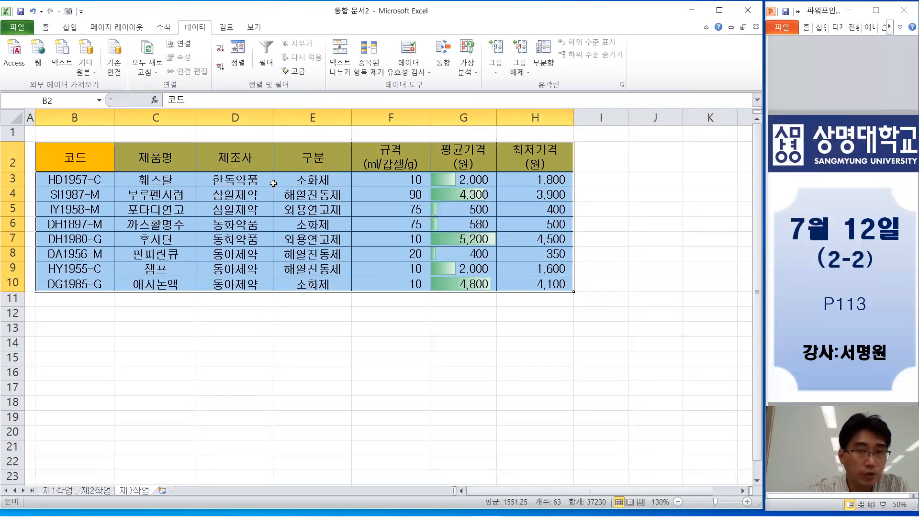
Set up a subtotal (부분합) on the table grouped by 제조사 with the 개수 function.
{"action": "left_click", "coordinate": [548, 71]}
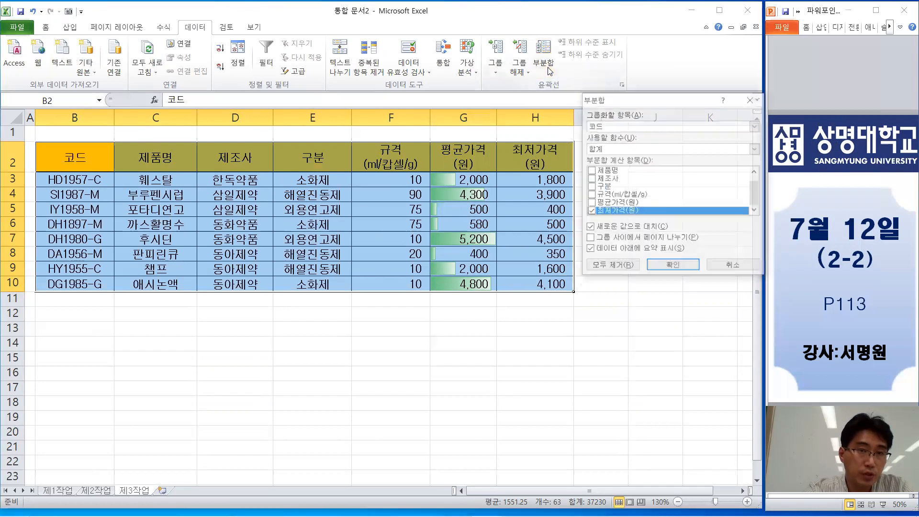
{"action": "left_click", "coordinate": [634, 127]}
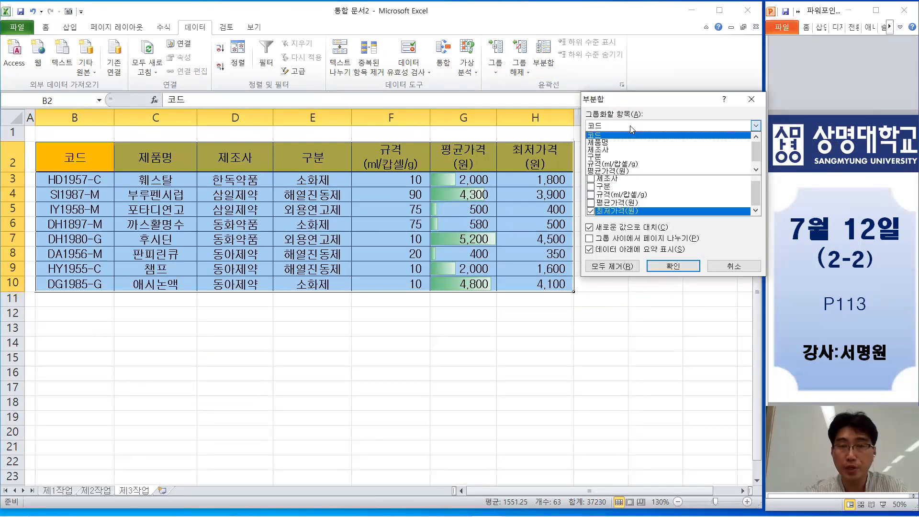
{"action": "left_click", "coordinate": [615, 149]}
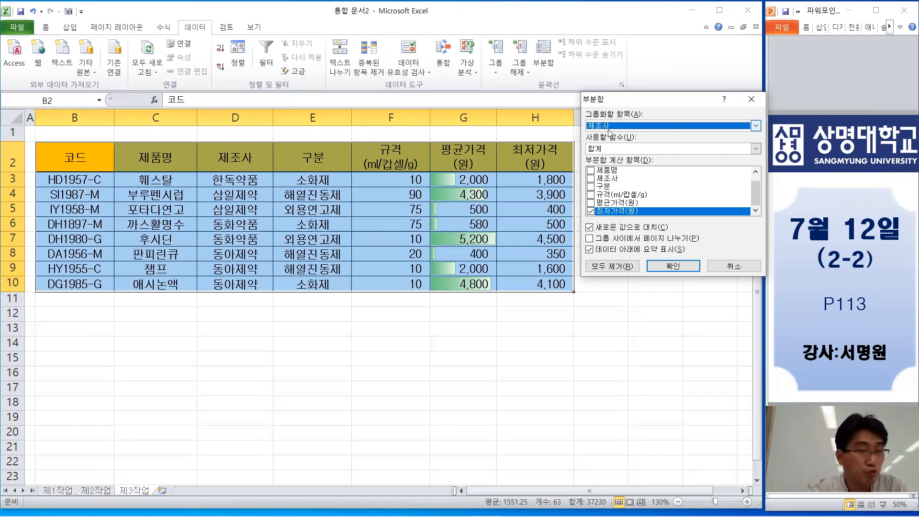
{"action": "left_click", "coordinate": [622, 148]}
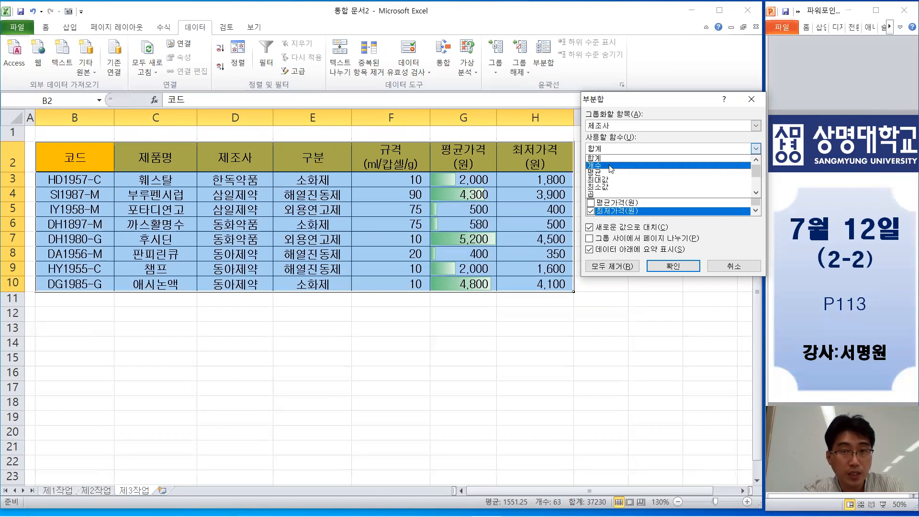
{"action": "left_click", "coordinate": [610, 166]}
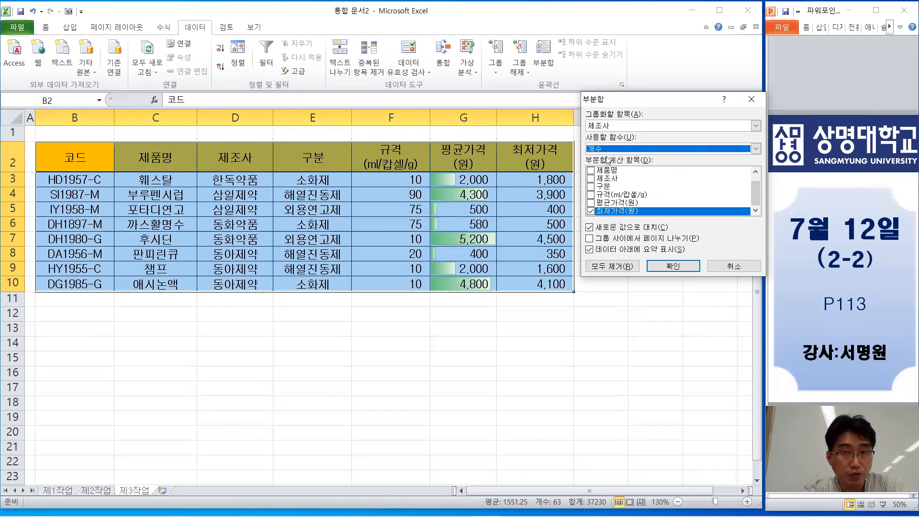
Apply the count subtotal to 제품명 instead of 최저가격(원), and widen column D slightly.
{"action": "left_click", "coordinate": [591, 211]}
{"action": "scroll", "coordinate": [605, 182], "scroll_direction": "up", "scroll_amount": 1}
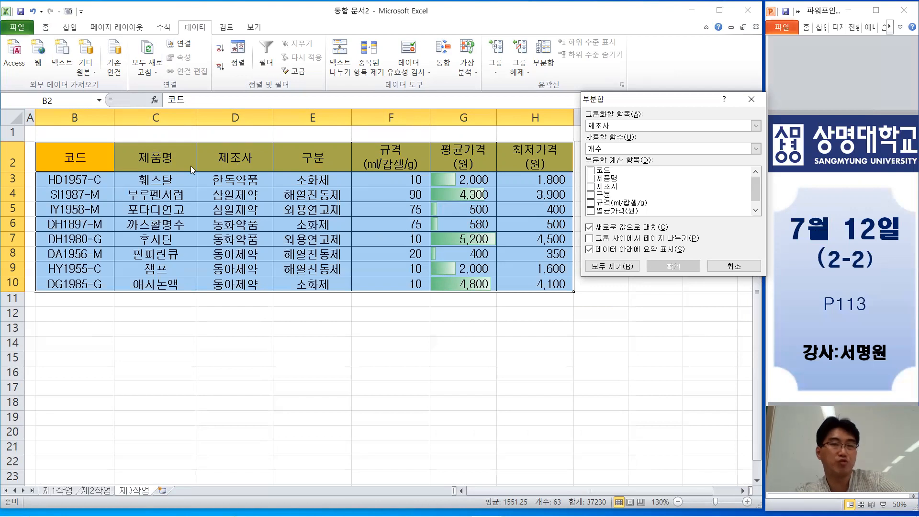
{"action": "left_click", "coordinate": [592, 179]}
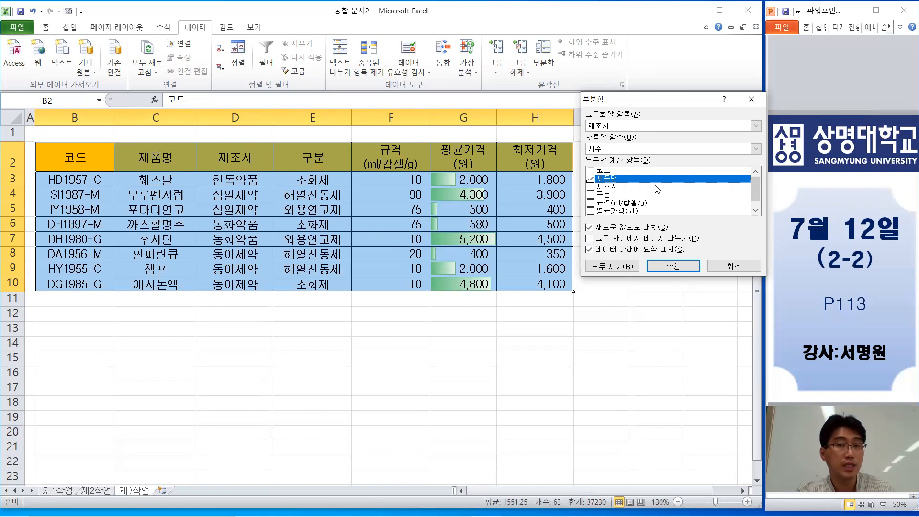
{"action": "key", "text": "ctrl"}
{"action": "key", "text": "ctrl"}
{"action": "key", "text": "ctrl"}
{"action": "key", "text": "ctrl"}
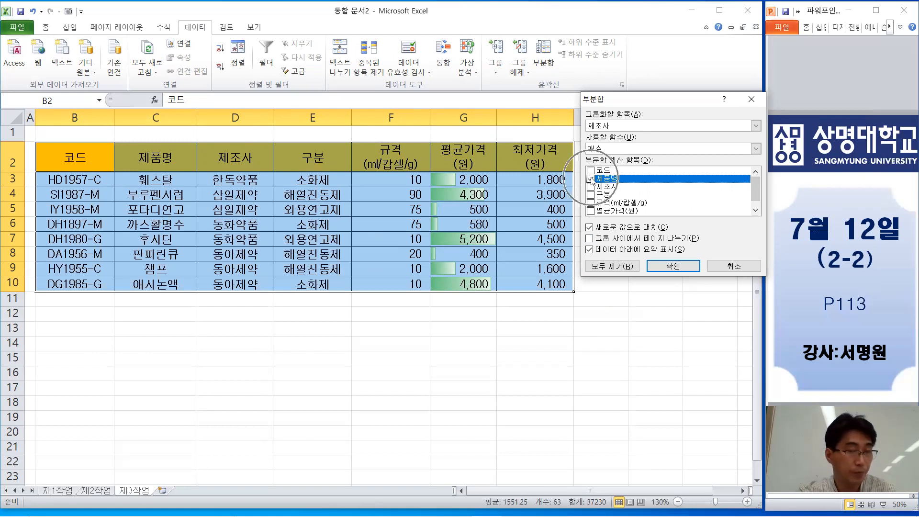
{"action": "left_click", "coordinate": [672, 266]}
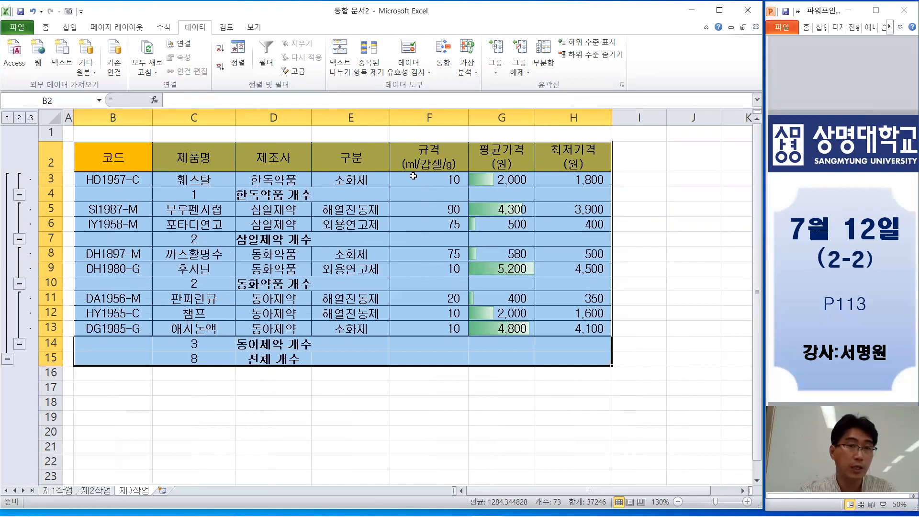
{"action": "left_click_drag", "start_coordinate": [309, 113], "coordinate": [319, 113]}
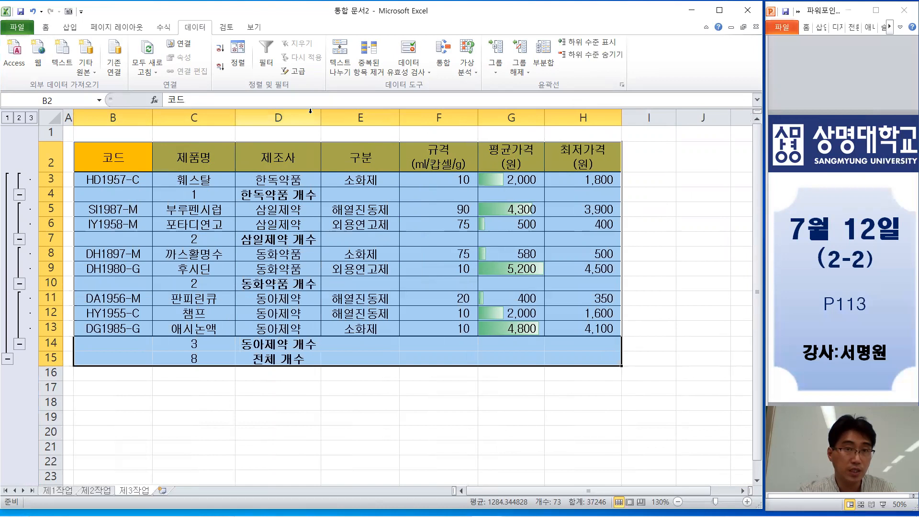
Add a second subtotal by 제조사 with the 평균 of 최저가격(원), without replacing the existing count subtotals.
{"action": "left_click", "coordinate": [543, 58]}
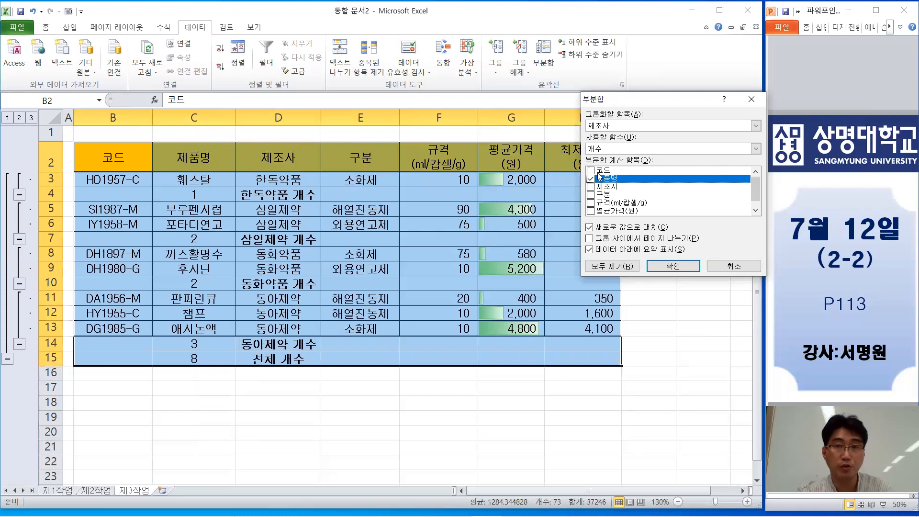
{"action": "left_click", "coordinate": [610, 149]}
{"action": "left_click", "coordinate": [595, 172]}
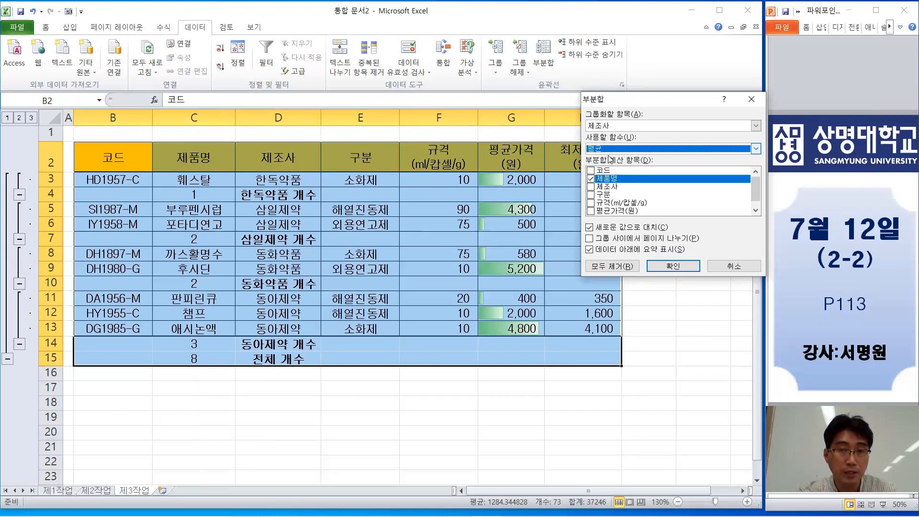
{"action": "left_click", "coordinate": [590, 182]}
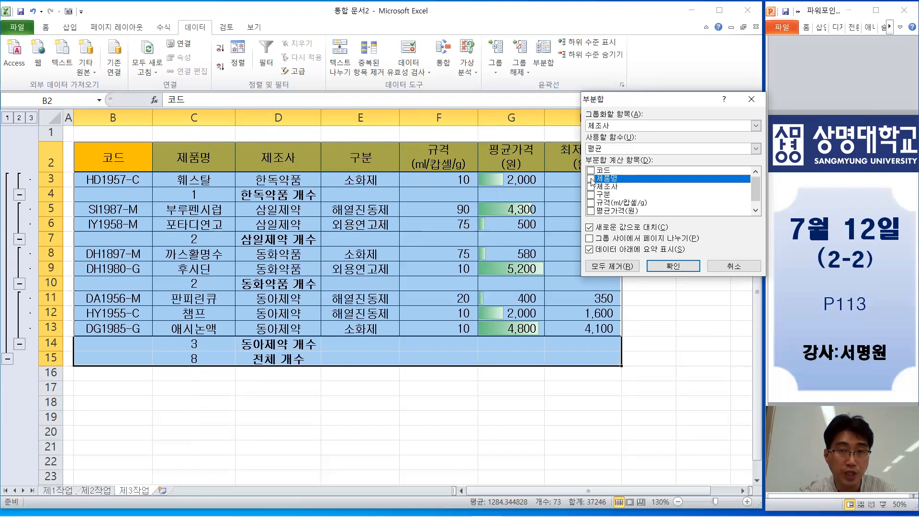
{"action": "scroll", "coordinate": [605, 198], "scroll_direction": "down", "scroll_amount": 1}
{"action": "left_click", "coordinate": [590, 211]}
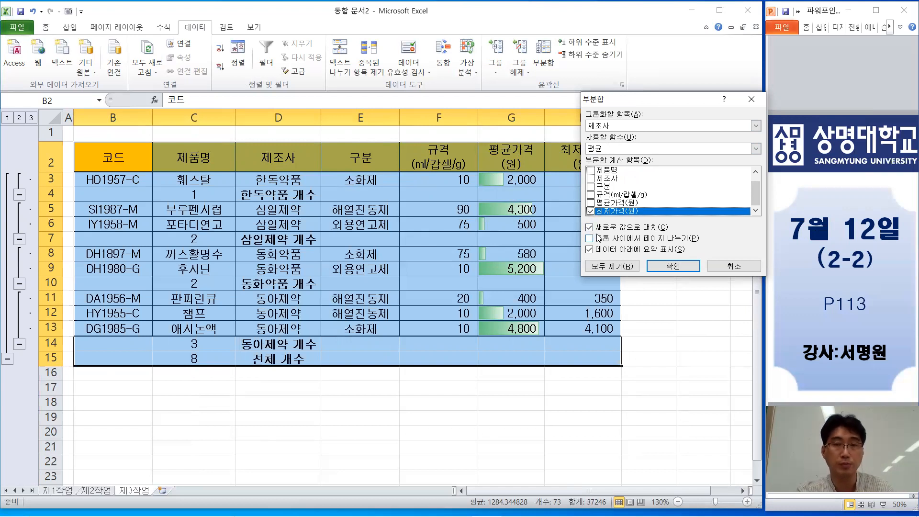
{"action": "left_click", "coordinate": [595, 230]}
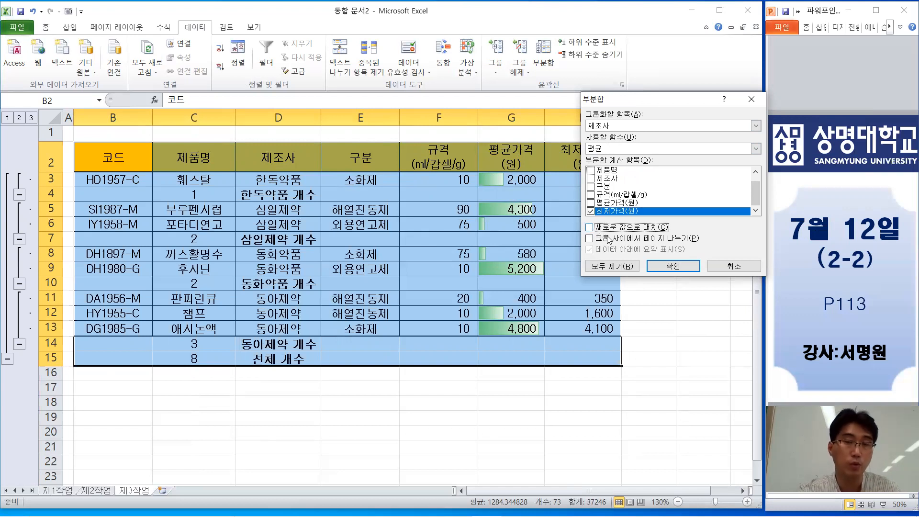
{"action": "left_click", "coordinate": [662, 264]}
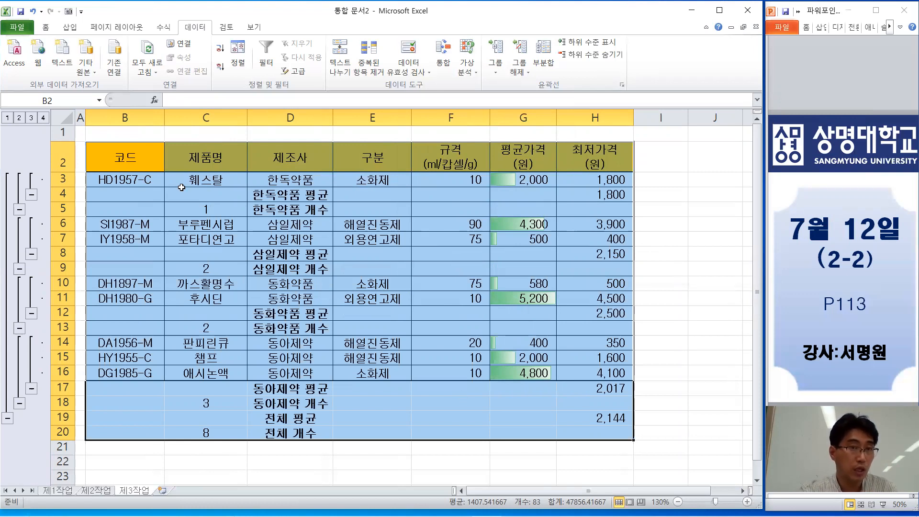
Clear the outline (윤곽 지우기) from the subtotaled table B2:H20.
{"action": "left_click", "coordinate": [148, 157]}
{"action": "left_click_drag", "start_coordinate": [148, 157], "coordinate": [598, 267]}
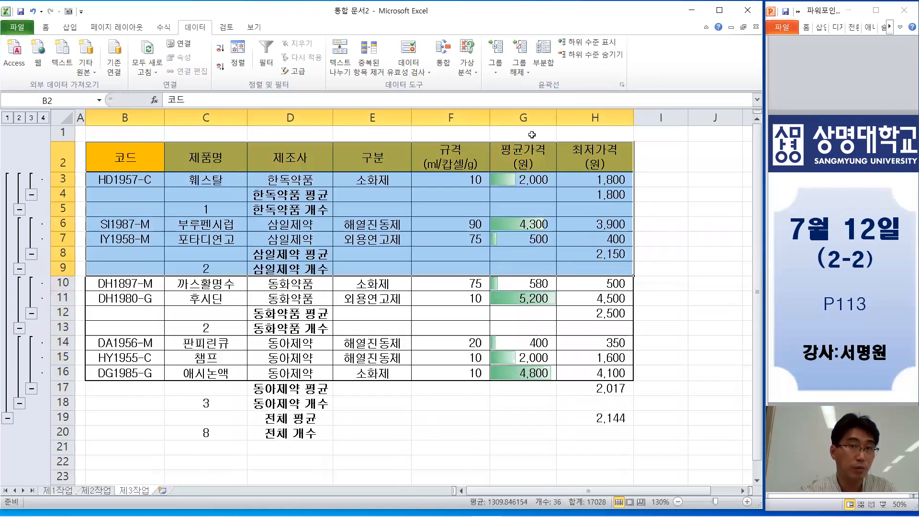
{"action": "left_click", "coordinate": [519, 73]}
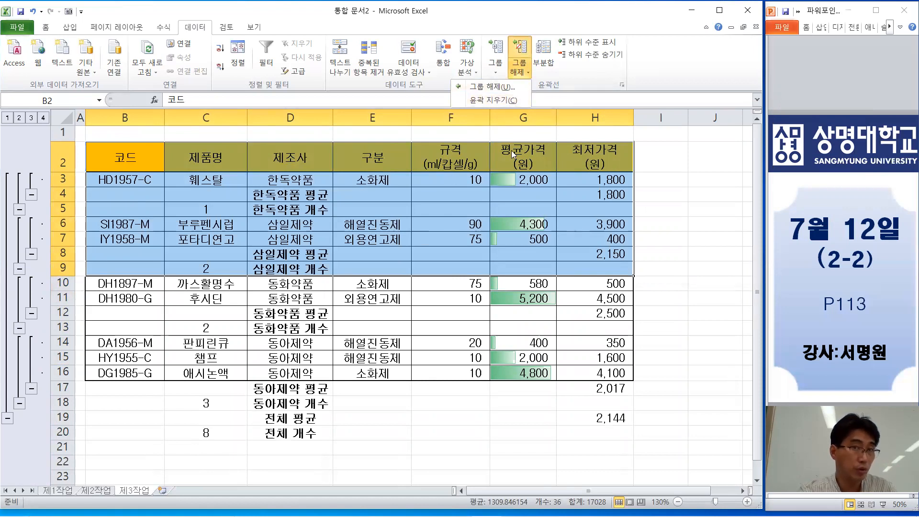
{"action": "left_click", "coordinate": [494, 100]}
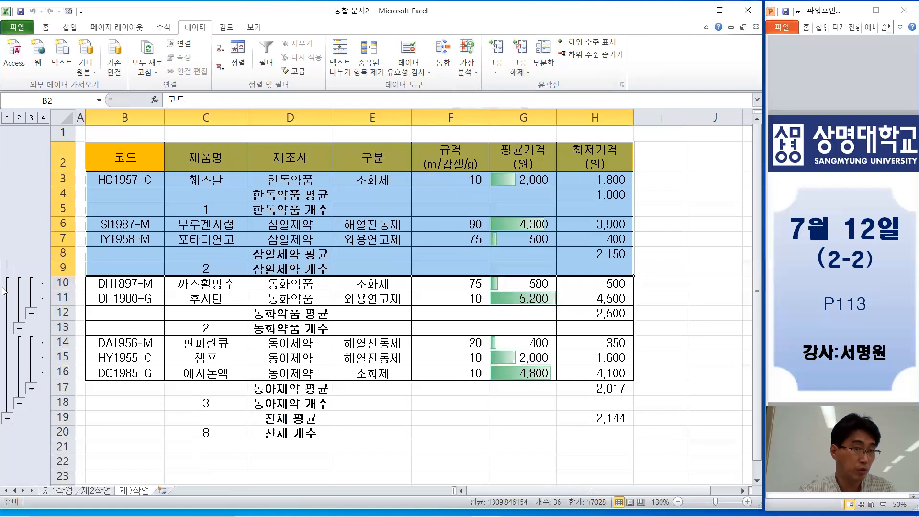
{"action": "left_click", "coordinate": [98, 356]}
{"action": "left_click_drag", "start_coordinate": [115, 168], "coordinate": [577, 432]}
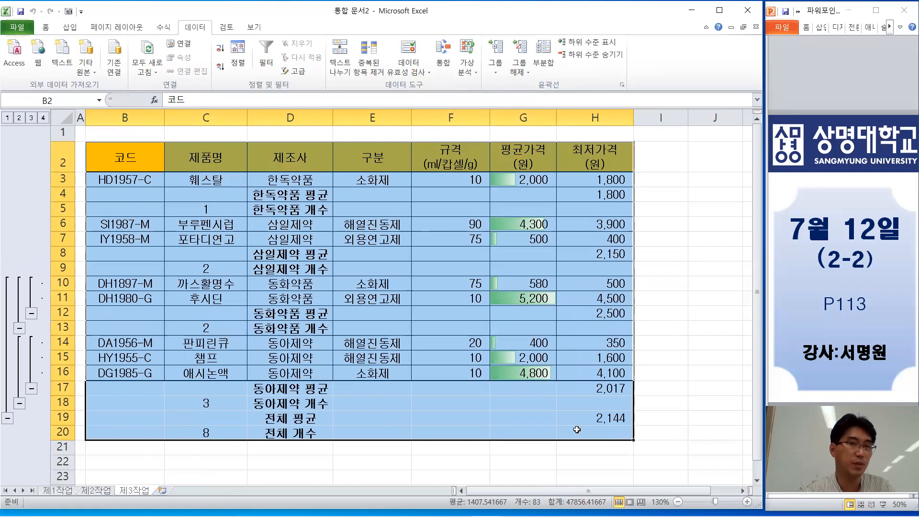
{"action": "left_click", "coordinate": [522, 72]}
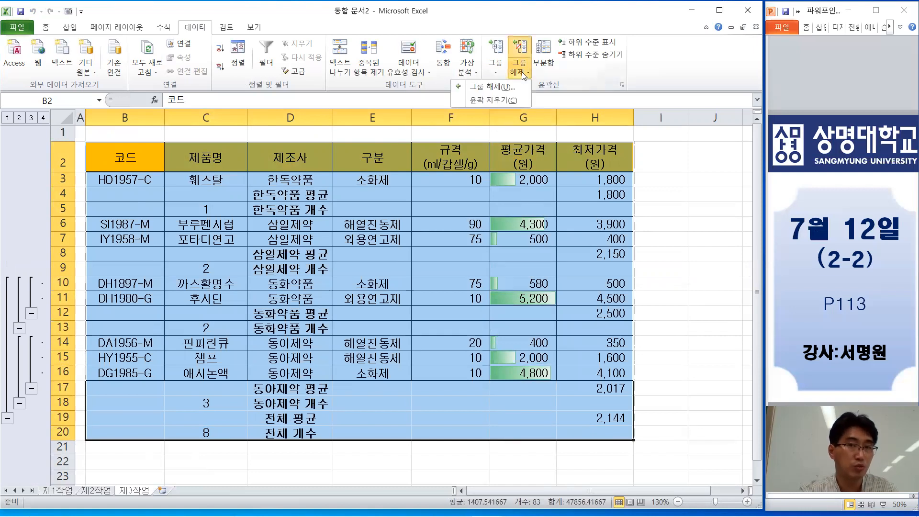
{"action": "left_click", "coordinate": [516, 99]}
{"action": "left_click", "coordinate": [242, 245]}
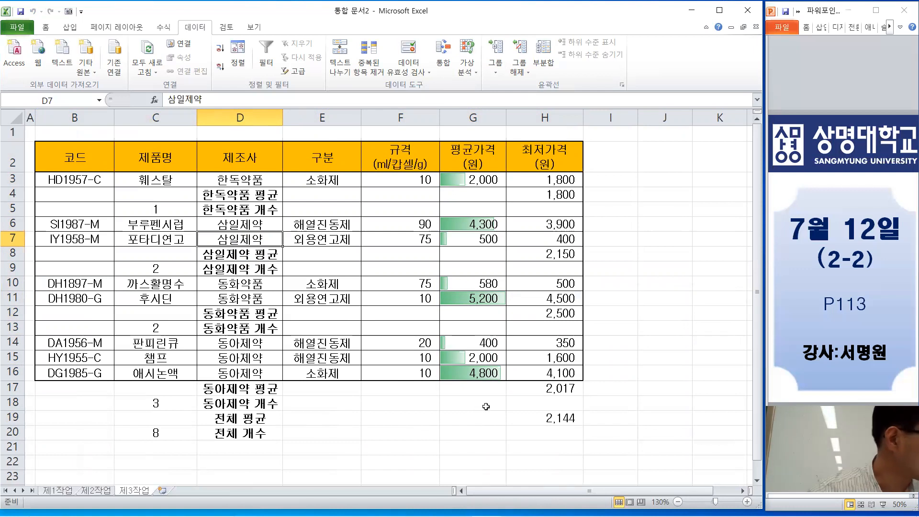
{"action": "left_click_drag", "start_coordinate": [96, 374], "coordinate": [545, 370]}
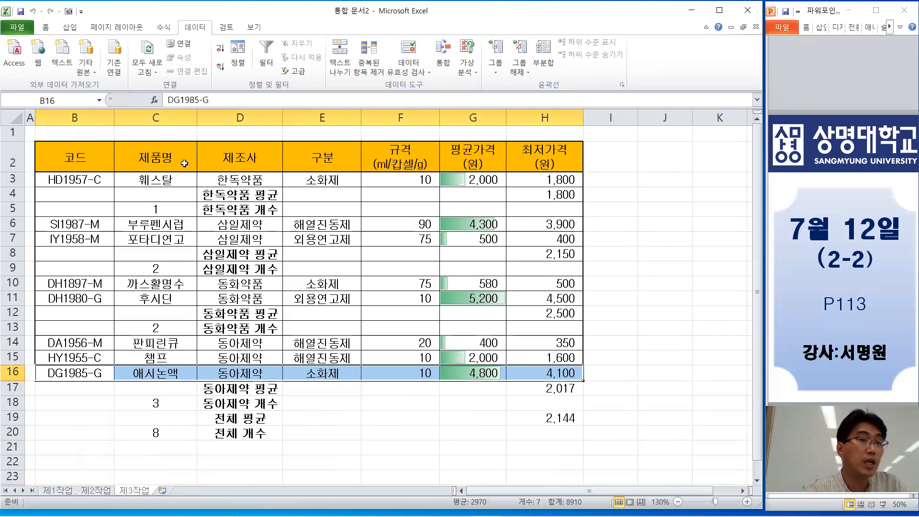
{"action": "left_click_drag", "start_coordinate": [84, 156], "coordinate": [537, 365]}
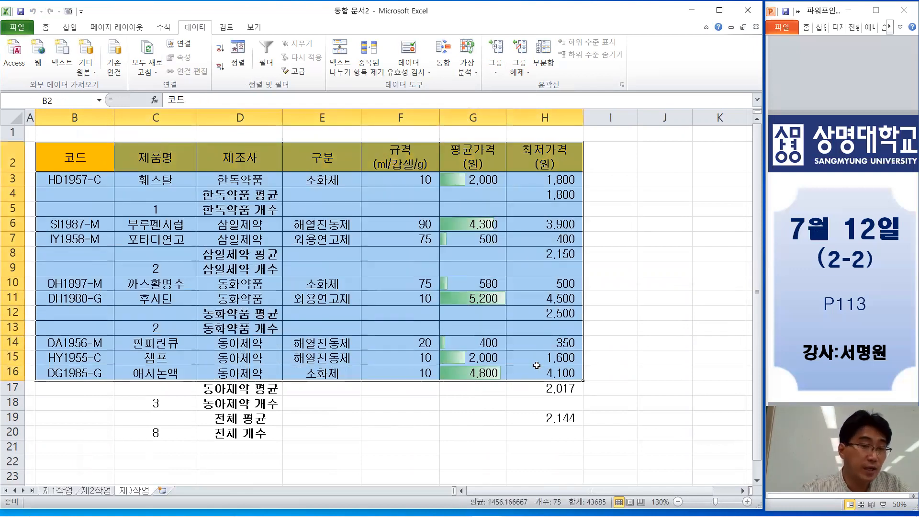
{"action": "left_click", "coordinate": [564, 328]}
{"action": "left_click", "coordinate": [615, 264]}
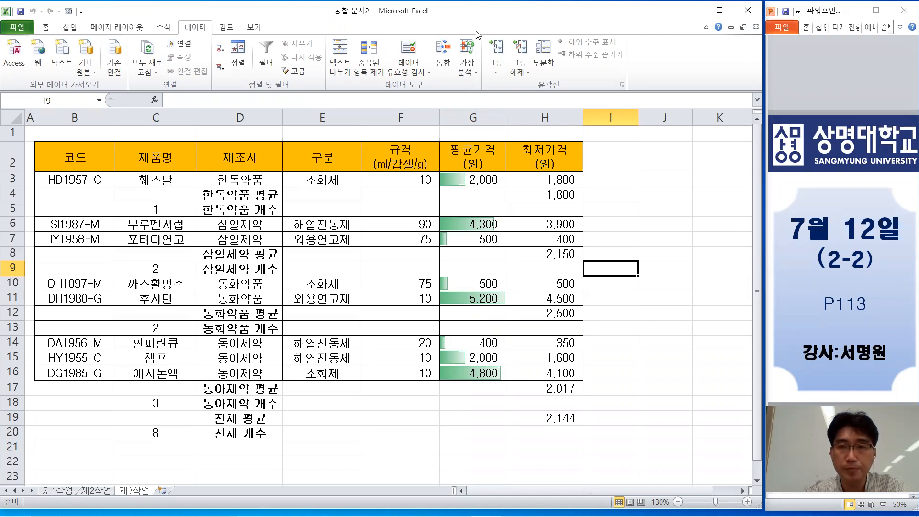
{"action": "key", "text": "ctrl+2"}
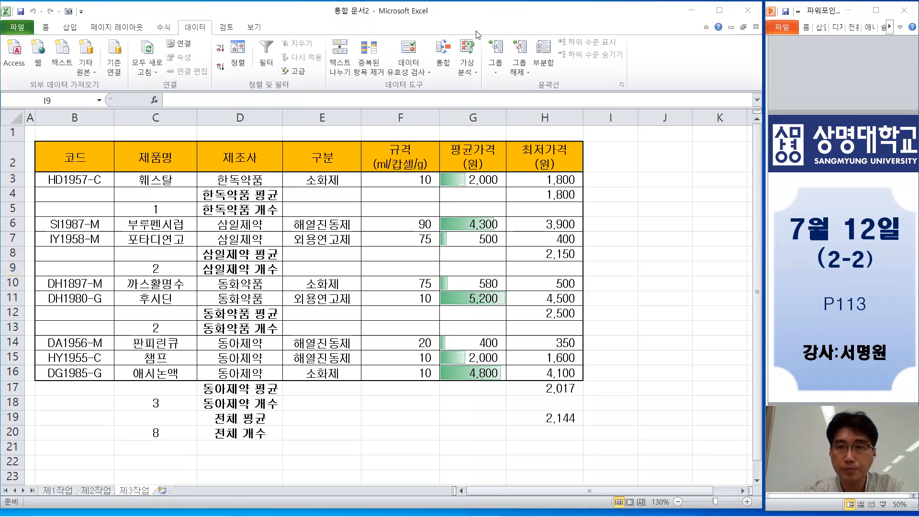